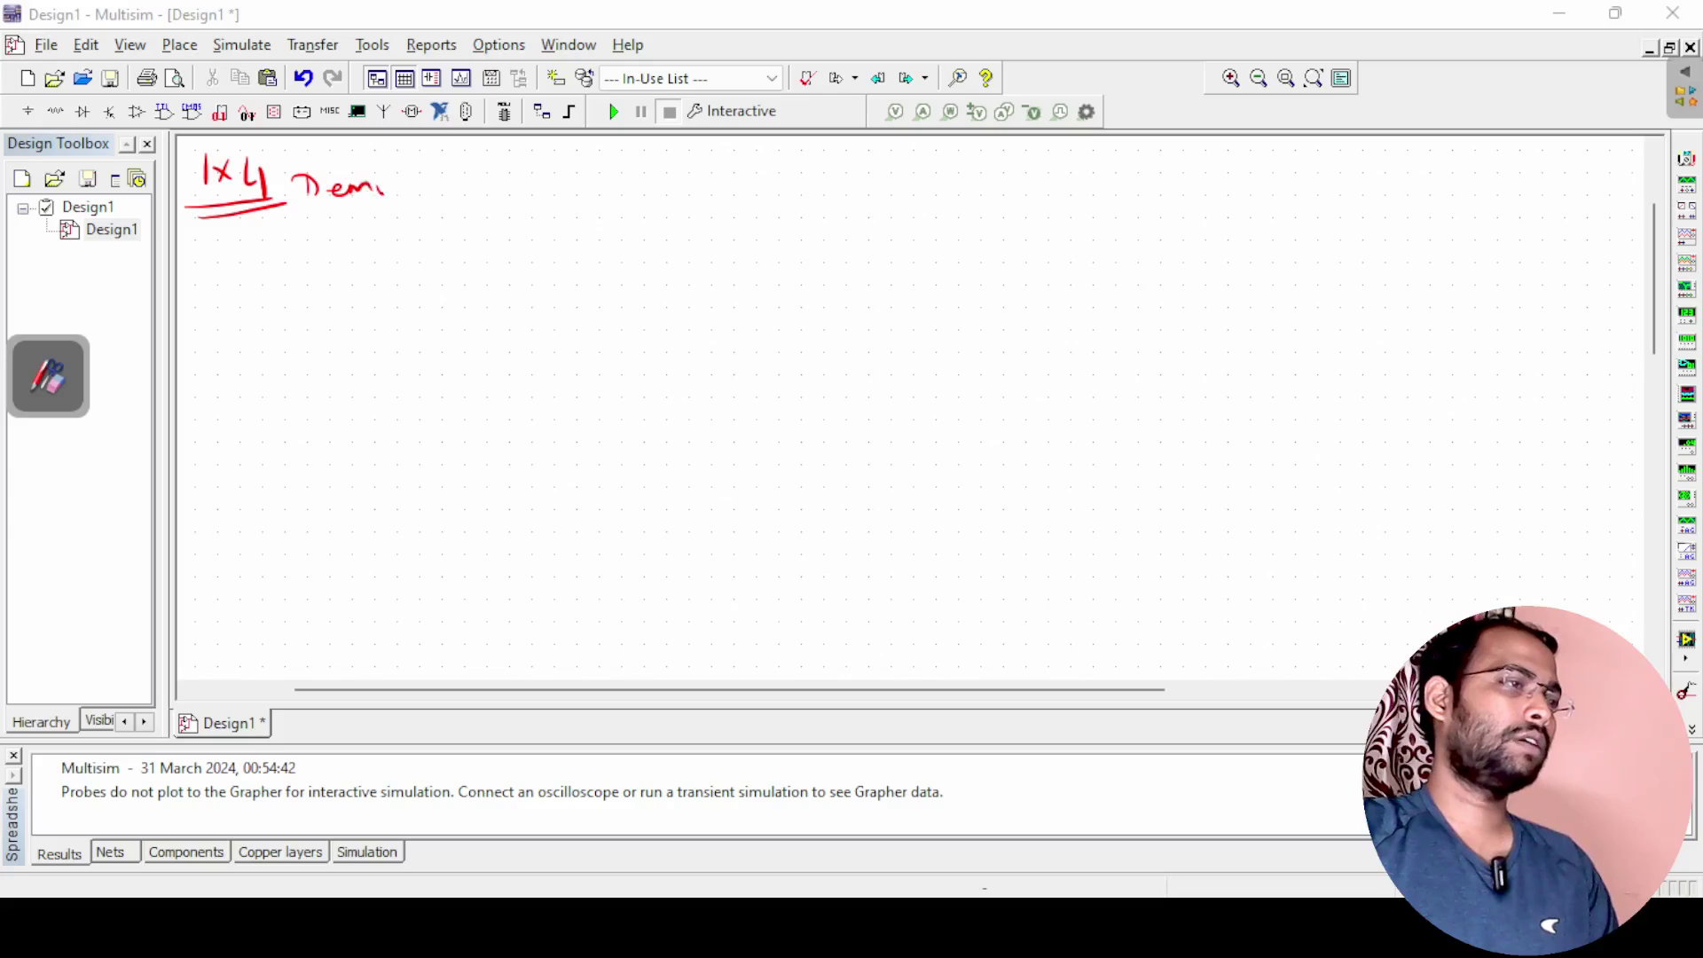
Finish the Demux title and sketch input line D with output lines labelled Y0 and Y1.
left_click_drag(409, 175, 418, 190)
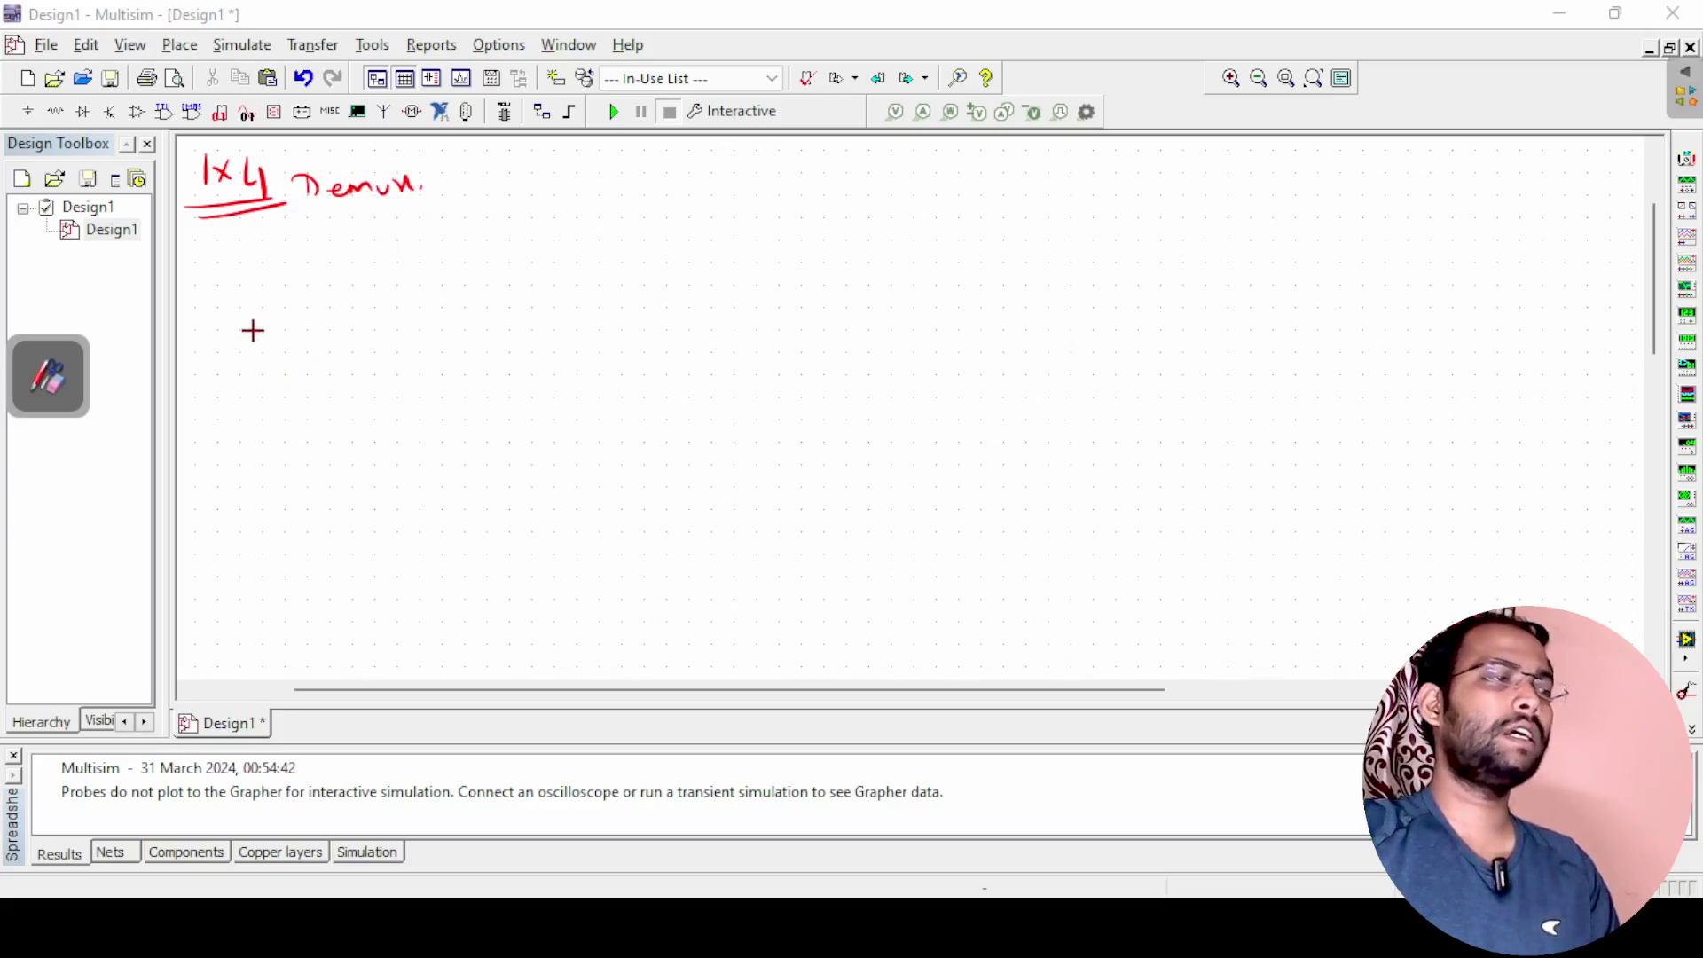
left_click_drag(220, 314, 344, 307)
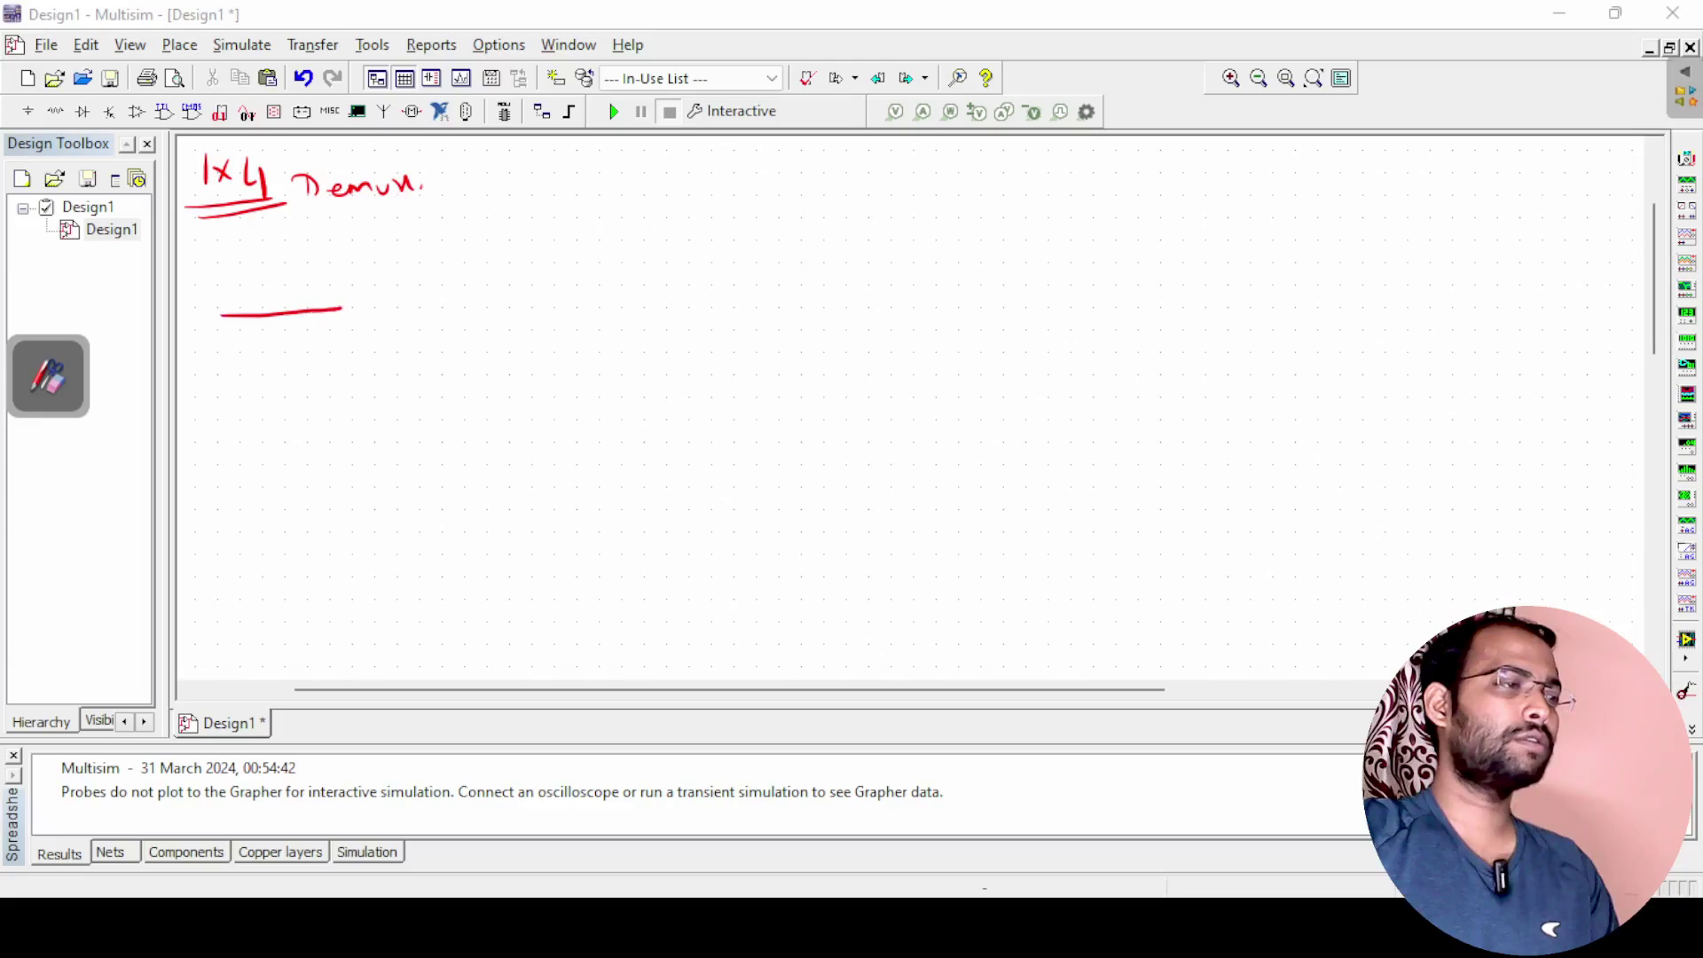
mouse_move(219, 275)
left_mouse_down()
mouse_move(224, 301)
mouse_move(244, 299)
left_mouse_up()
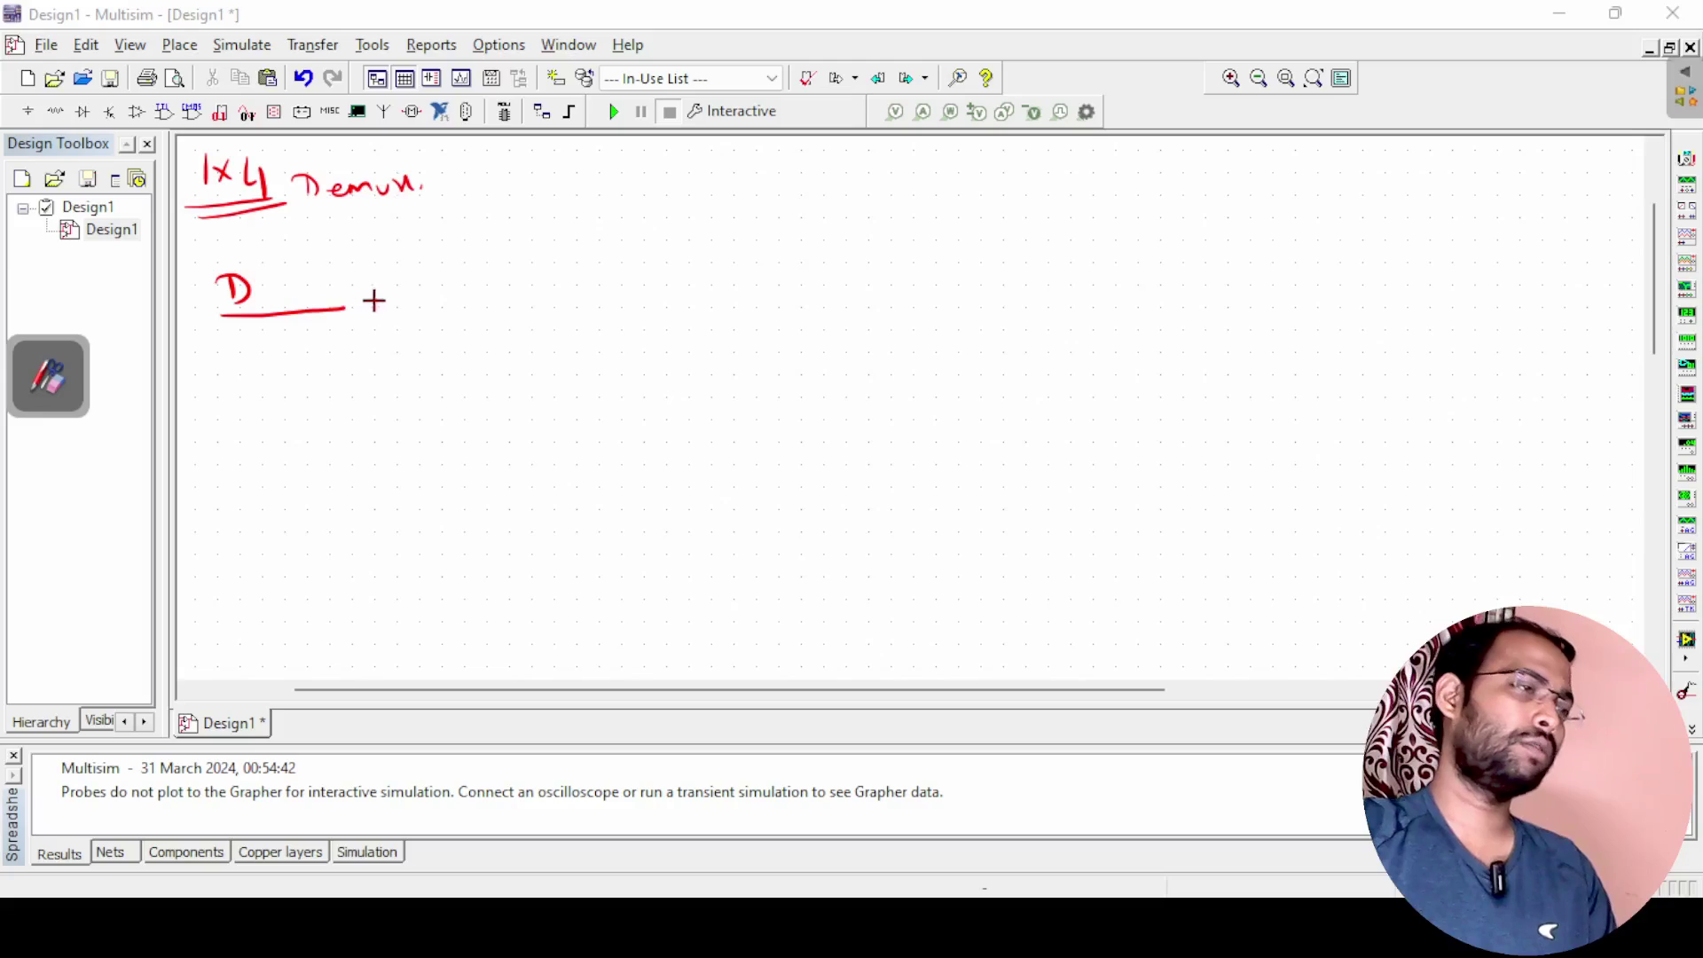
mouse_move(430, 242)
left_mouse_down()
mouse_move(492, 243)
mouse_move(498, 361)
left_mouse_up()
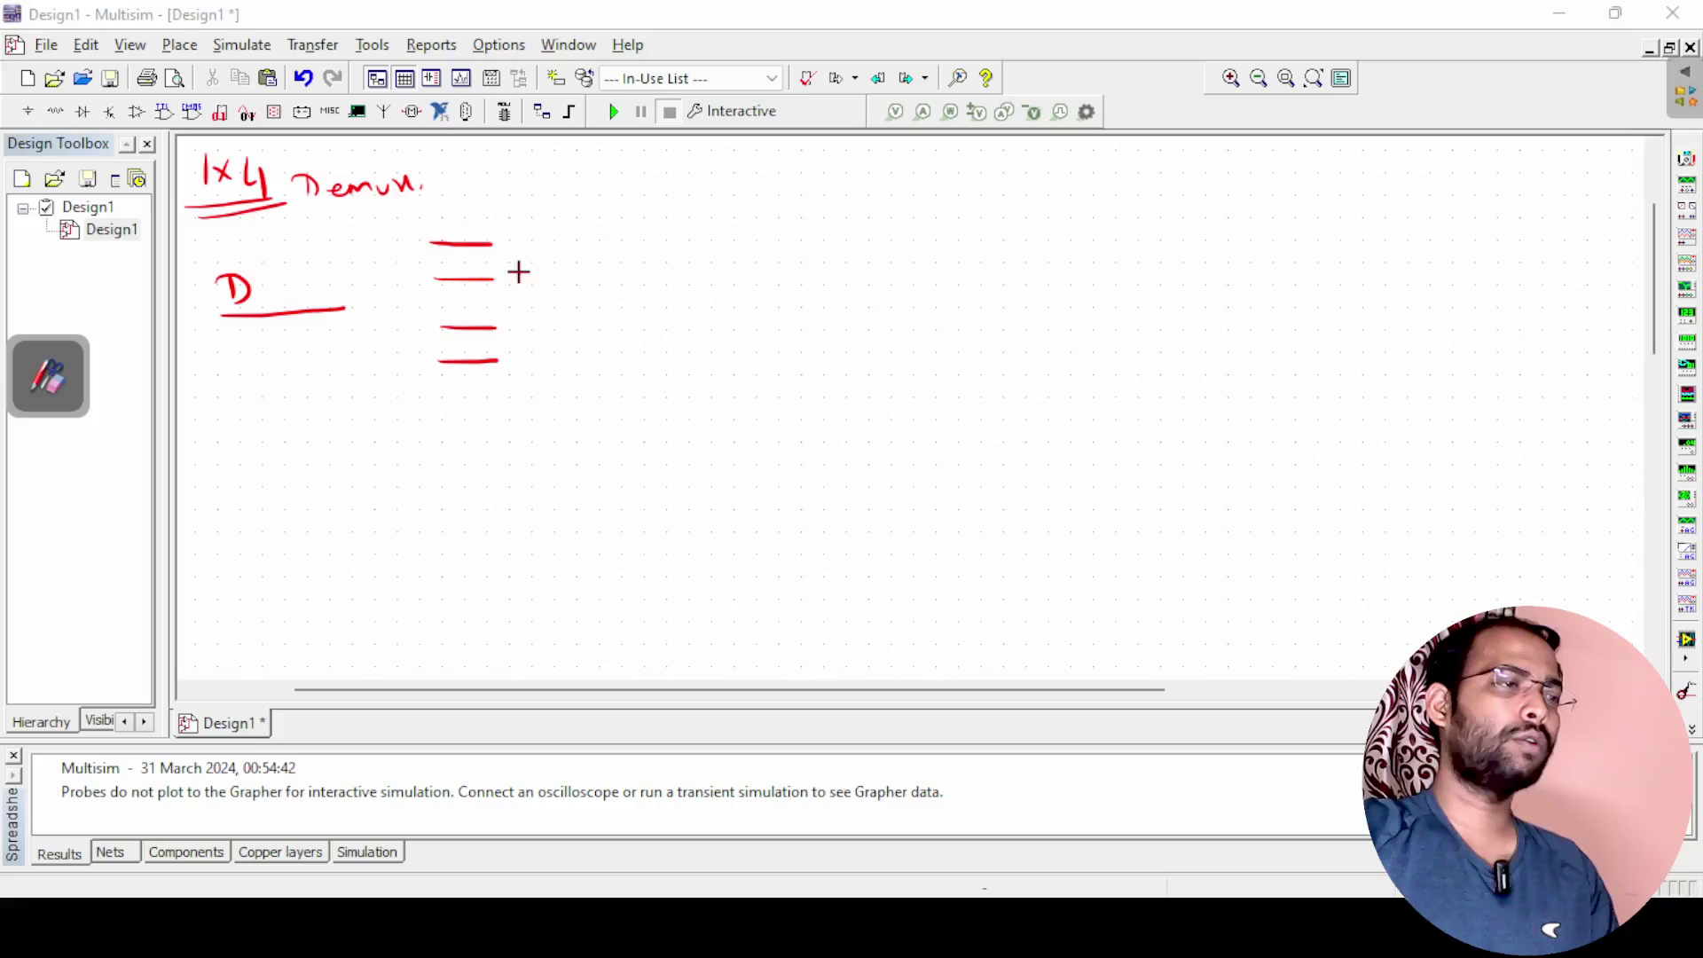
mouse_move(505, 233)
left_mouse_down()
mouse_move(553, 248)
mouse_move(530, 289)
left_mouse_up()
left_click_drag(533, 280, 535, 291)
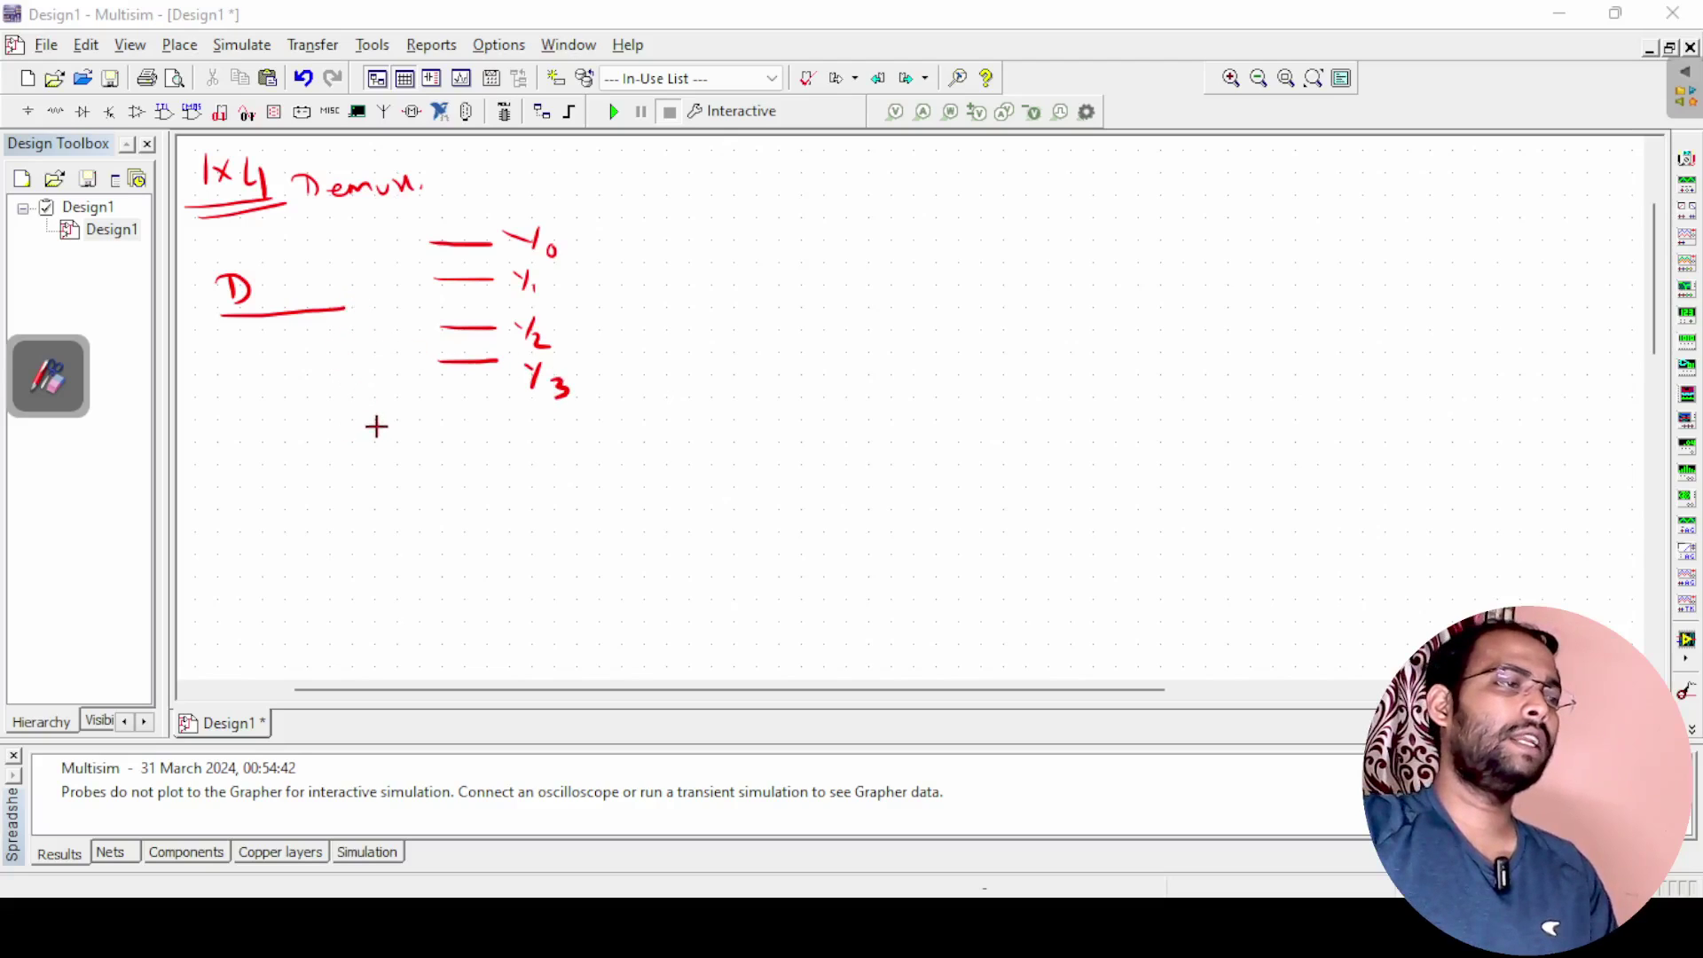
Add the two select lines, the routing arrow from D and the demux box outline.
left_click_drag(376, 424, 392, 521)
mouse_move(343, 307)
left_mouse_down()
mouse_move(406, 249)
mouse_move(374, 261)
mouse_move(435, 337)
left_mouse_up()
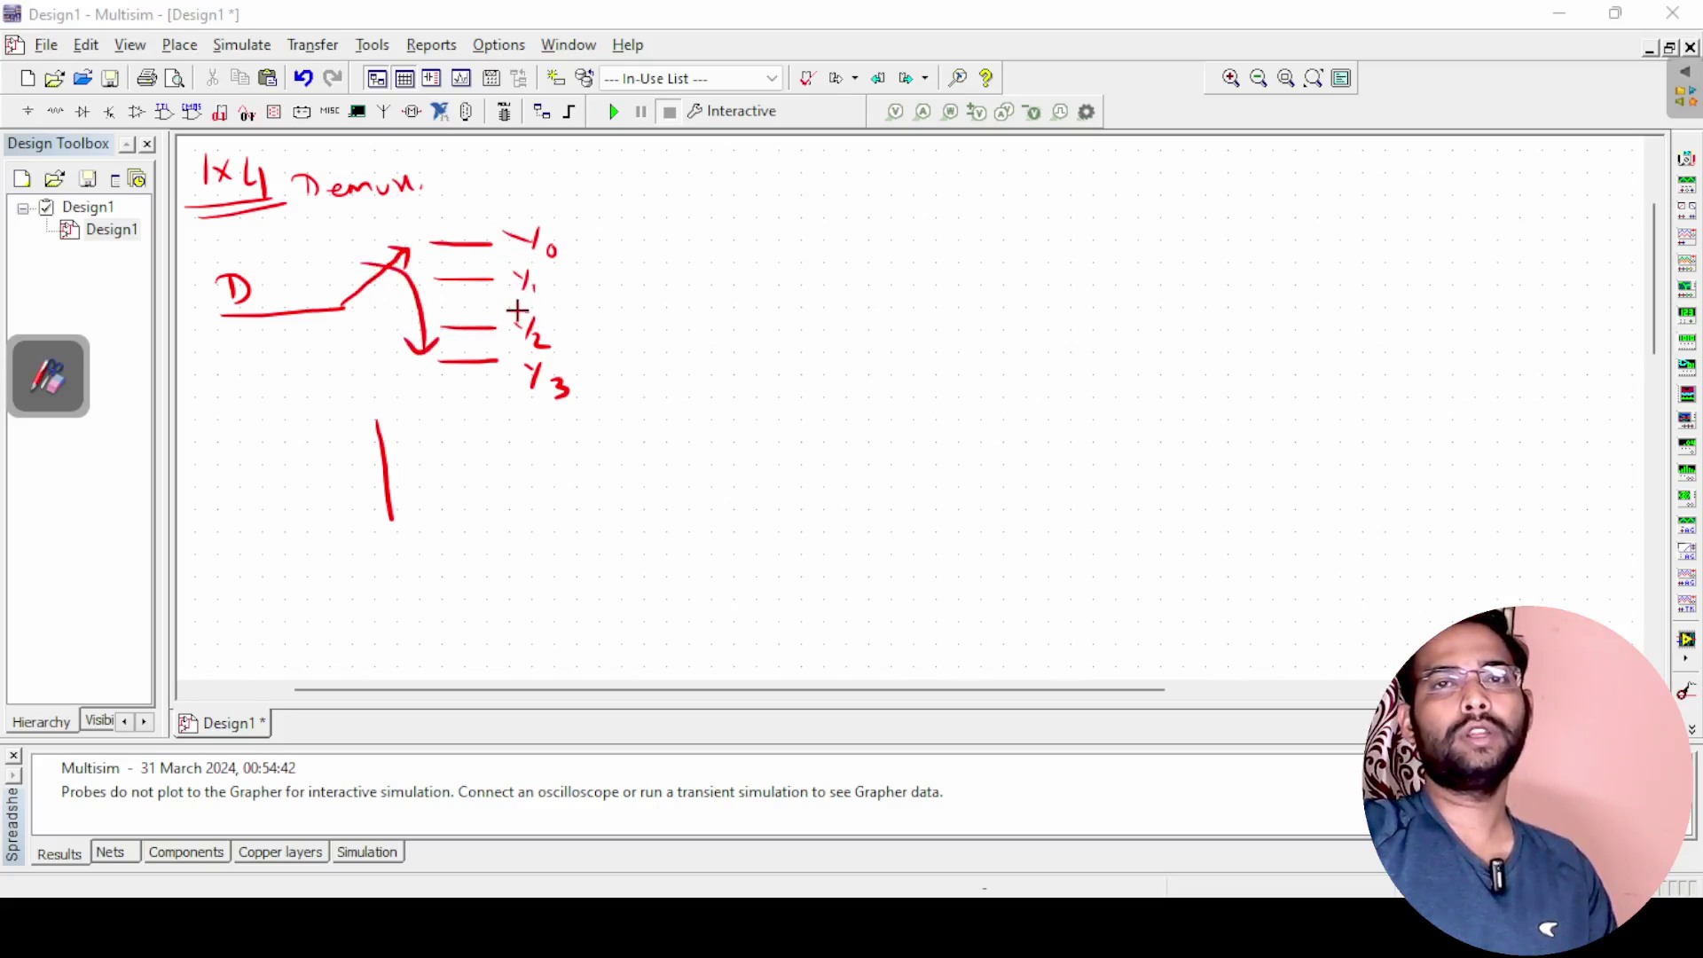
left_click(562, 236)
left_click(575, 363)
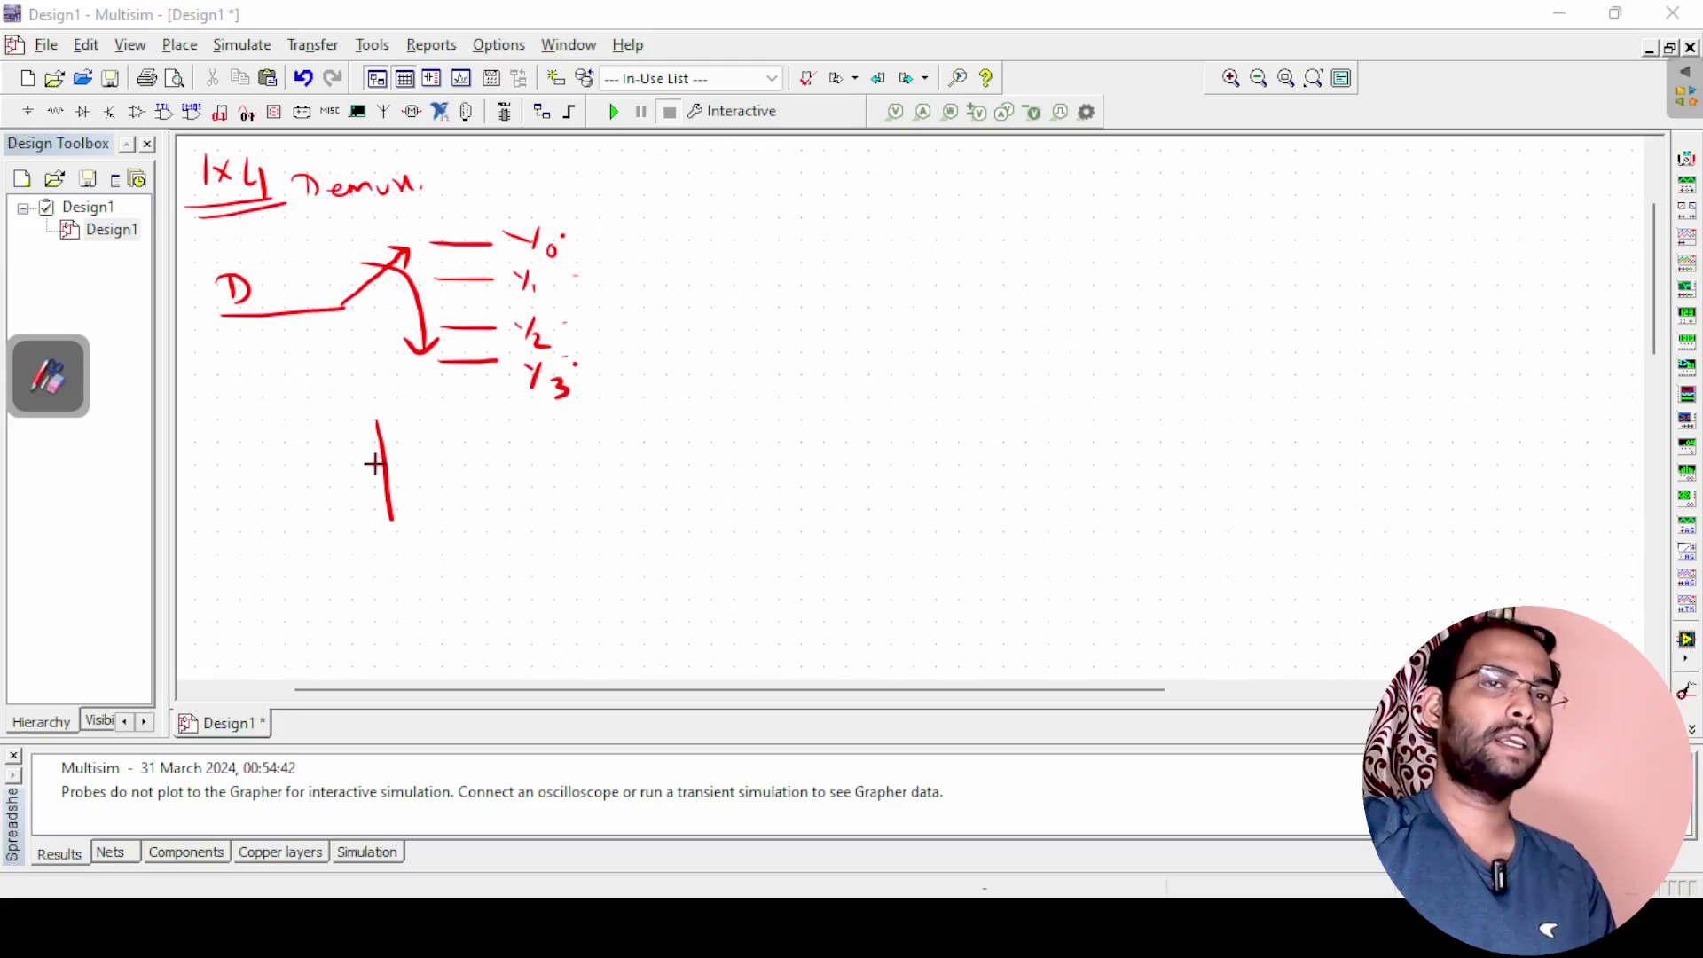
mouse_move(413, 416)
left_mouse_down()
mouse_move(425, 503)
mouse_move(374, 552)
mouse_move(458, 544)
left_mouse_up()
mouse_move(330, 236)
left_mouse_down()
mouse_move(344, 396)
mouse_move(369, 237)
mouse_move(440, 233)
mouse_move(444, 385)
mouse_move(344, 396)
mouse_move(379, 425)
left_mouse_up()
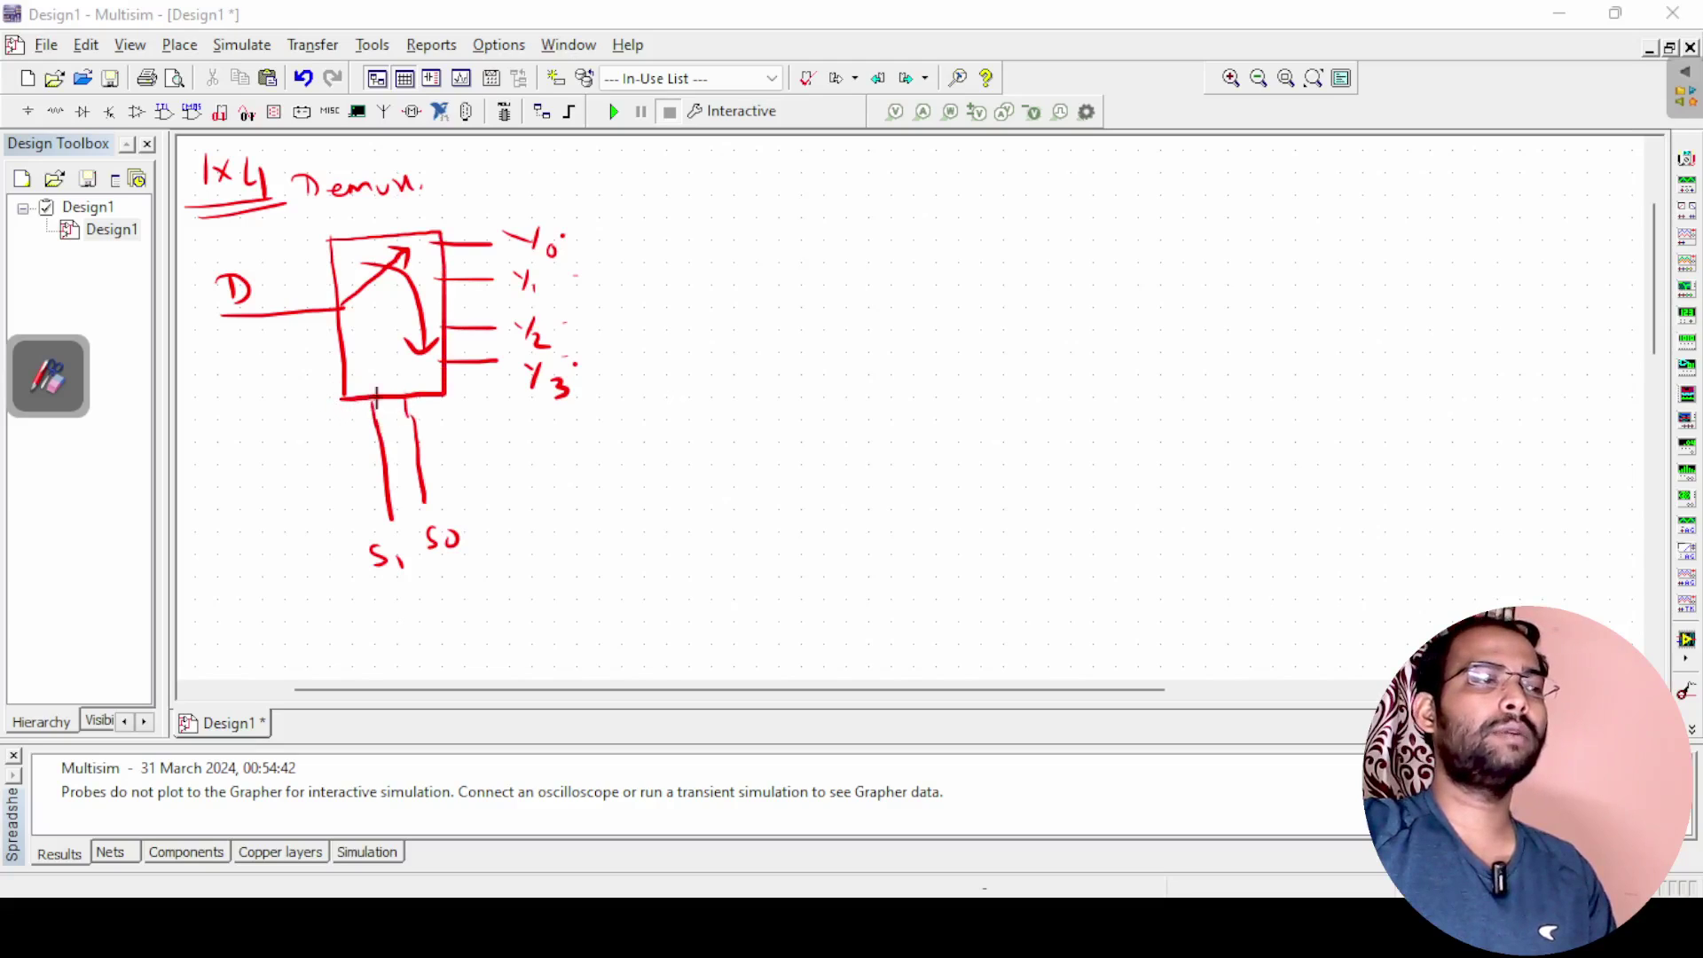
left_click_drag(227, 410, 283, 439)
Underline the 1x4 note, write Y0 = S1'S0'D at top right, and start the S1 S0 table header.
mouse_move(227, 442)
left_mouse_down()
mouse_move(302, 433)
mouse_move(288, 446)
left_mouse_up()
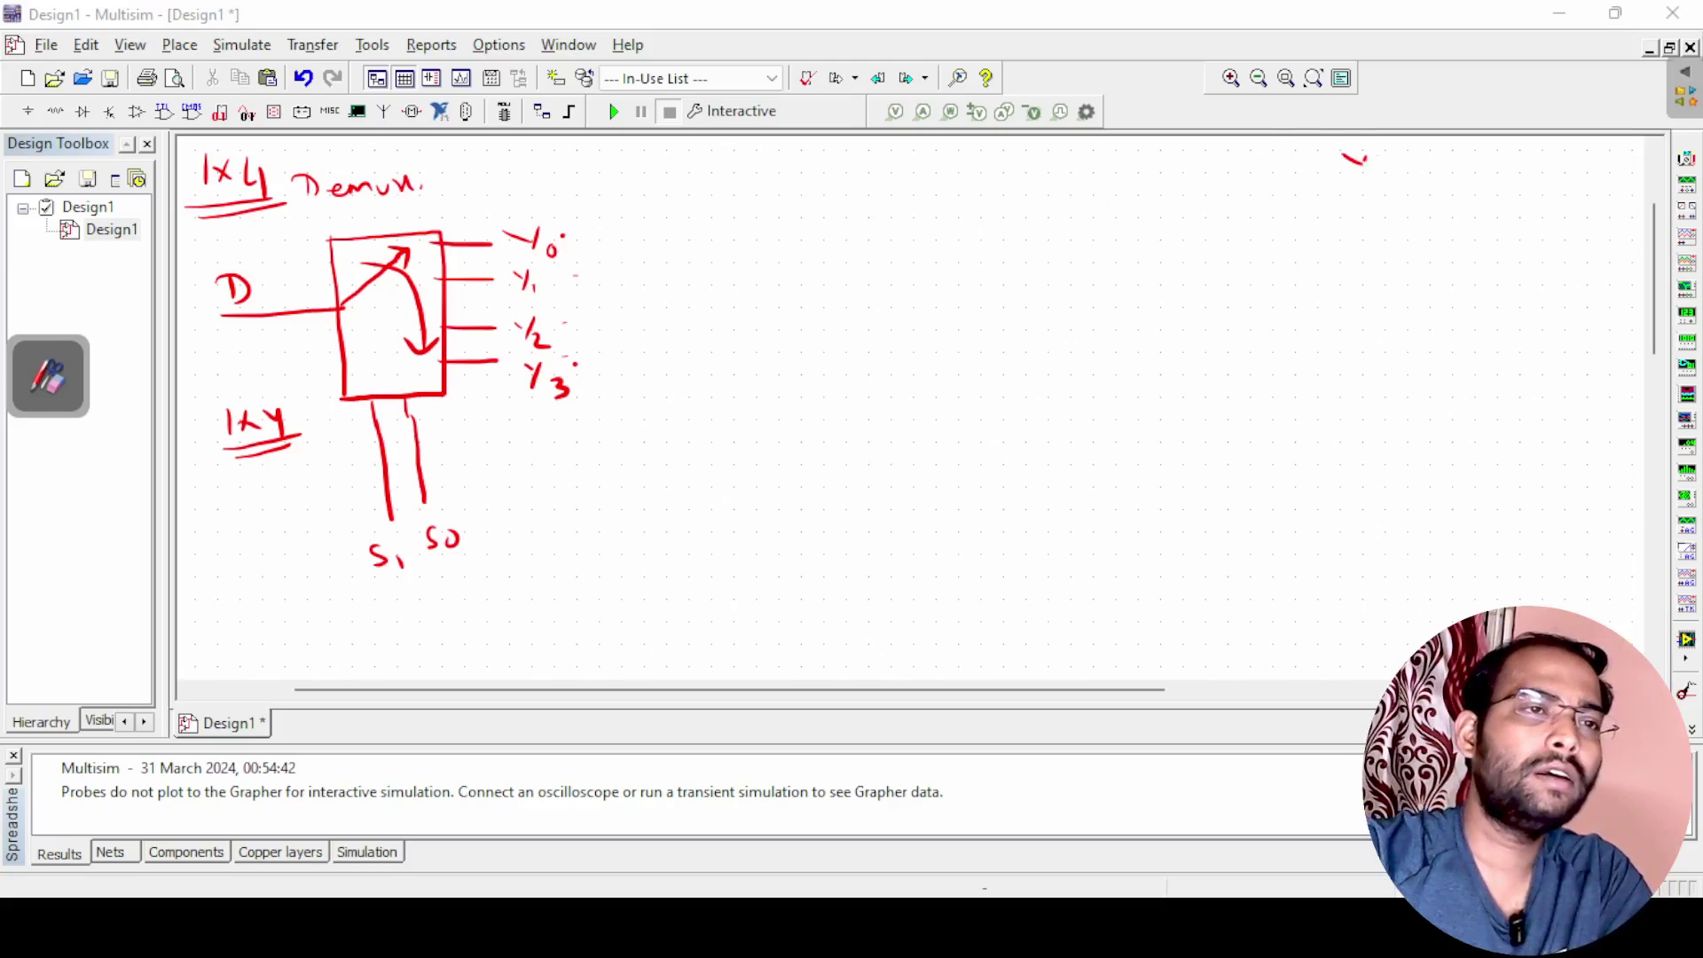
mouse_move(1366, 160)
left_mouse_down()
mouse_move(1354, 186)
mouse_move(1377, 183)
left_mouse_up()
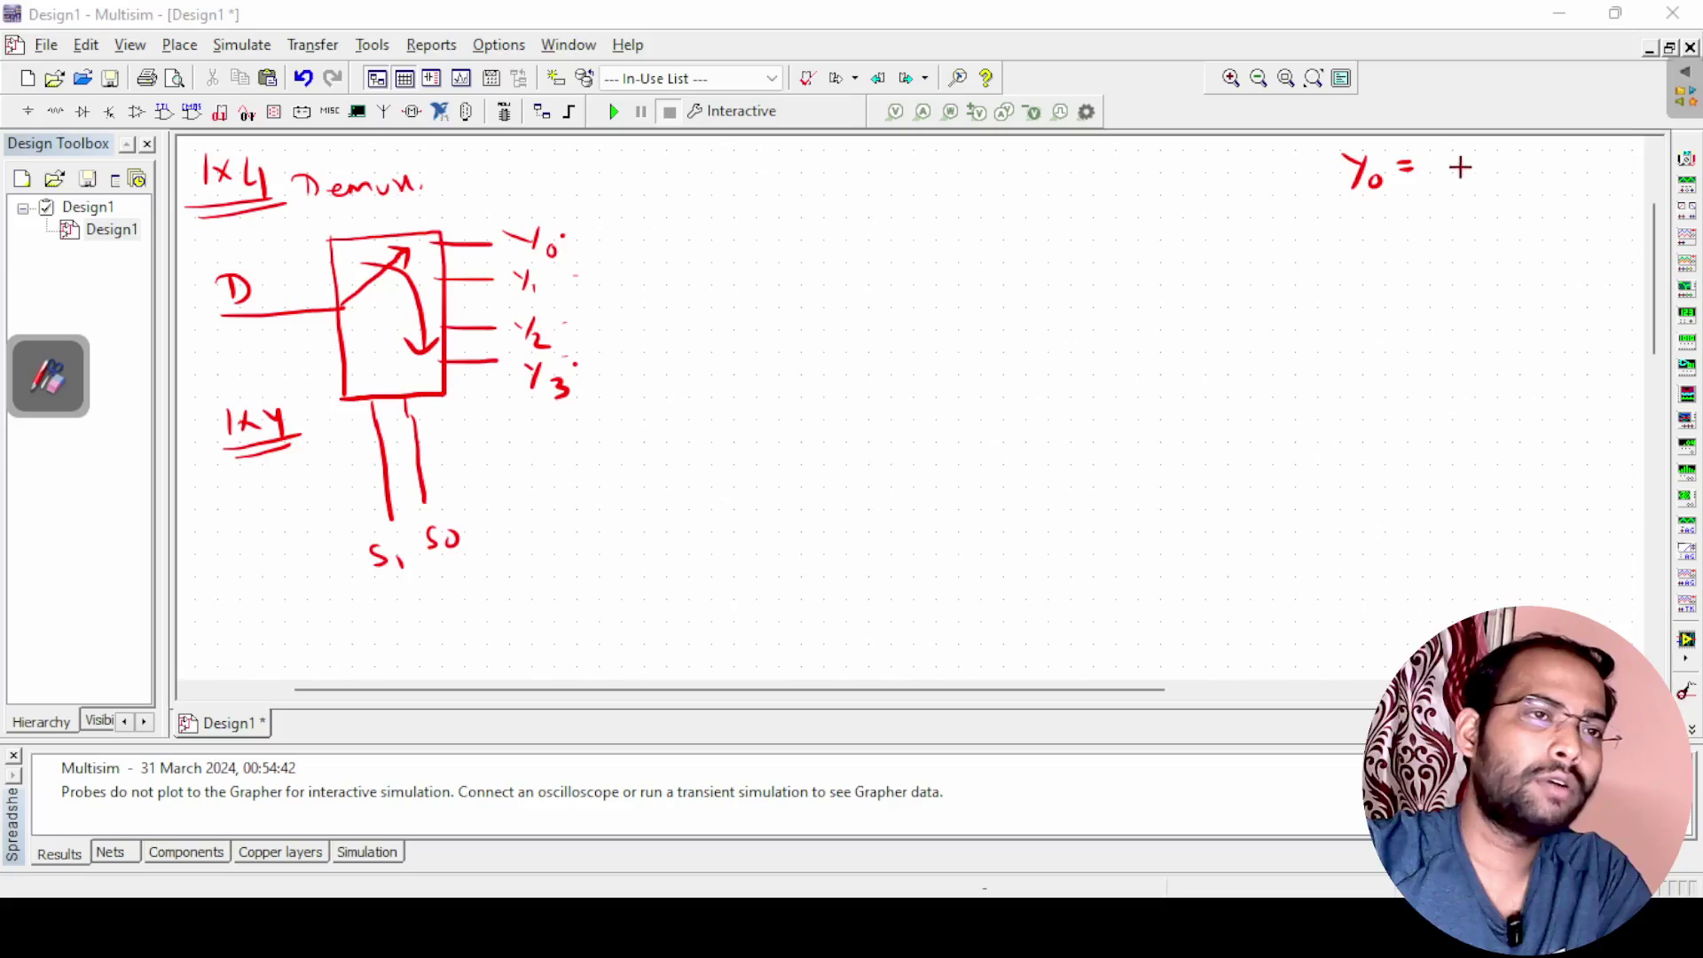
mouse_move(1452, 167)
left_mouse_down()
mouse_move(1458, 183)
mouse_move(1462, 157)
mouse_move(1539, 169)
mouse_move(1518, 177)
left_mouse_up()
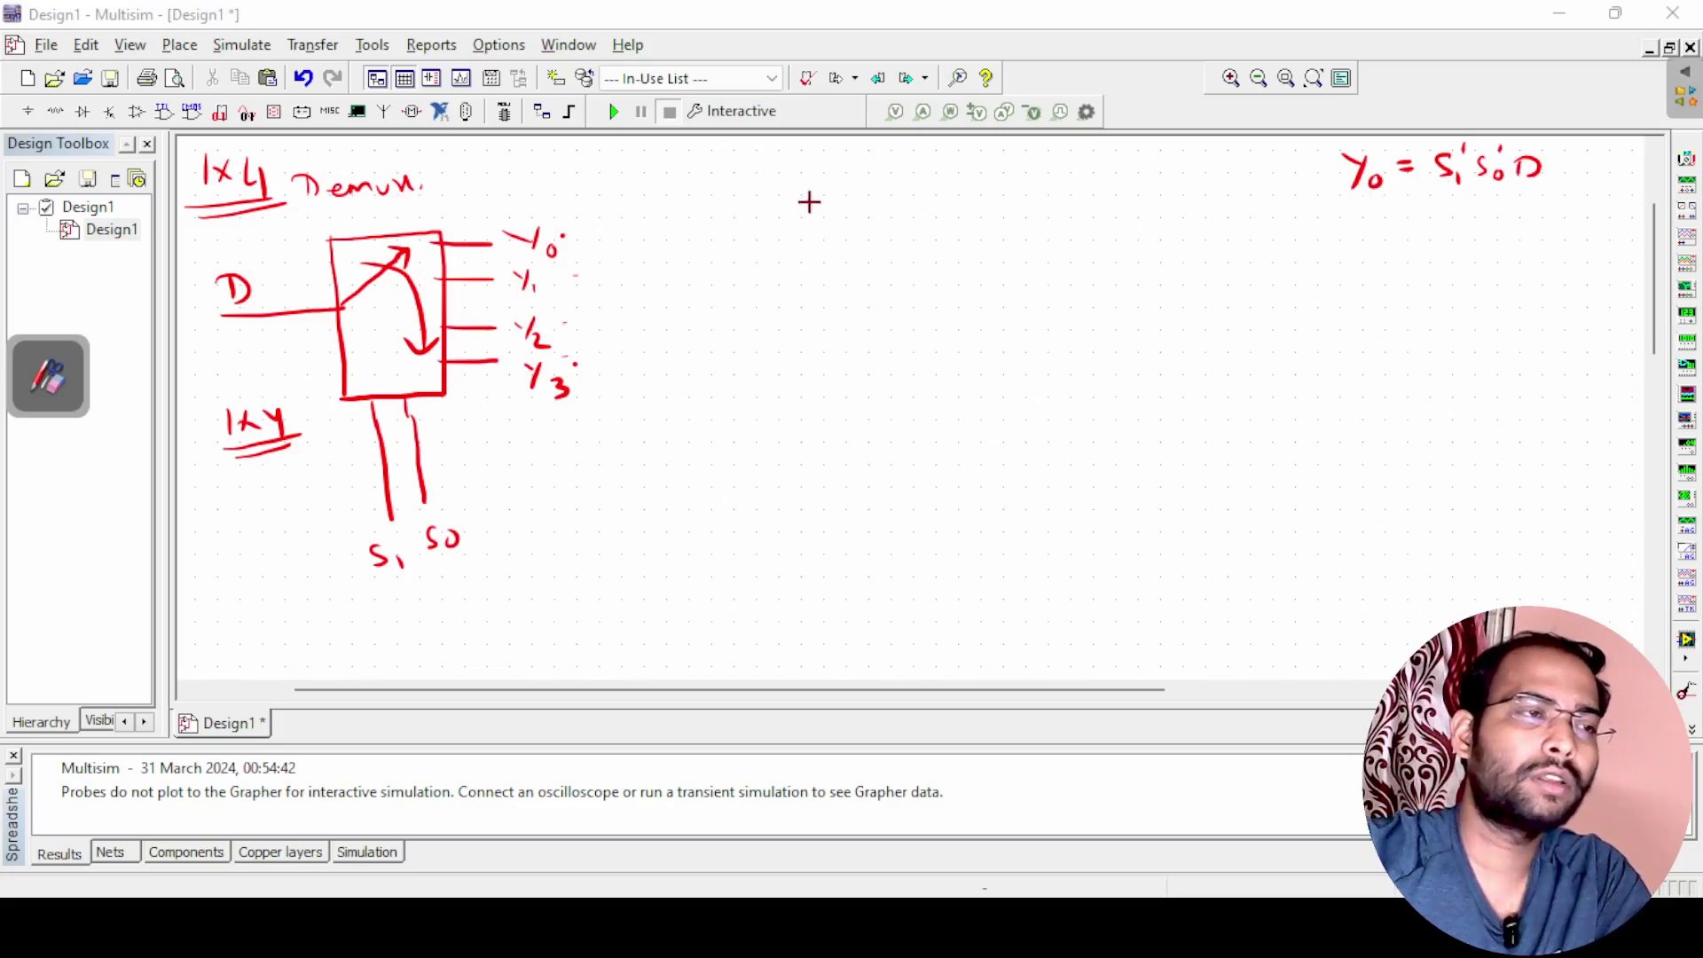
mouse_move(821, 189)
left_mouse_down()
mouse_move(804, 215)
mouse_move(830, 223)
mouse_move(915, 434)
left_mouse_up()
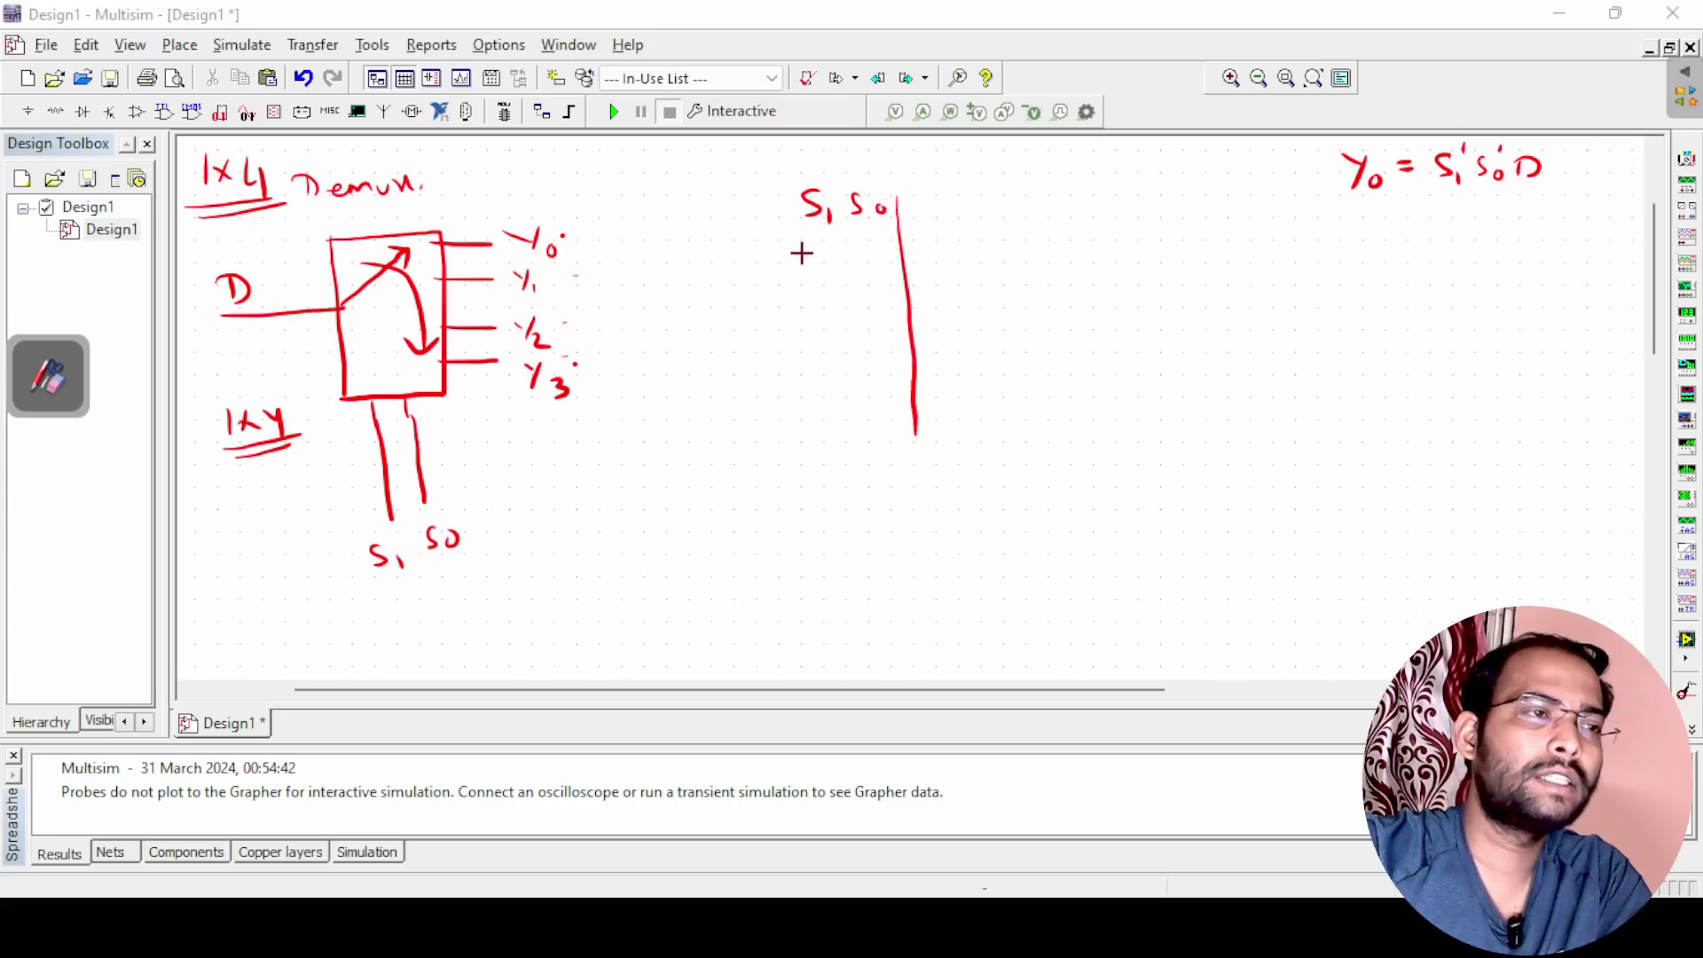
Draw the table dividers, add the Y0–Y3 headings, and fill row 00 with D under Y0.
left_click_drag(796, 245, 1069, 230)
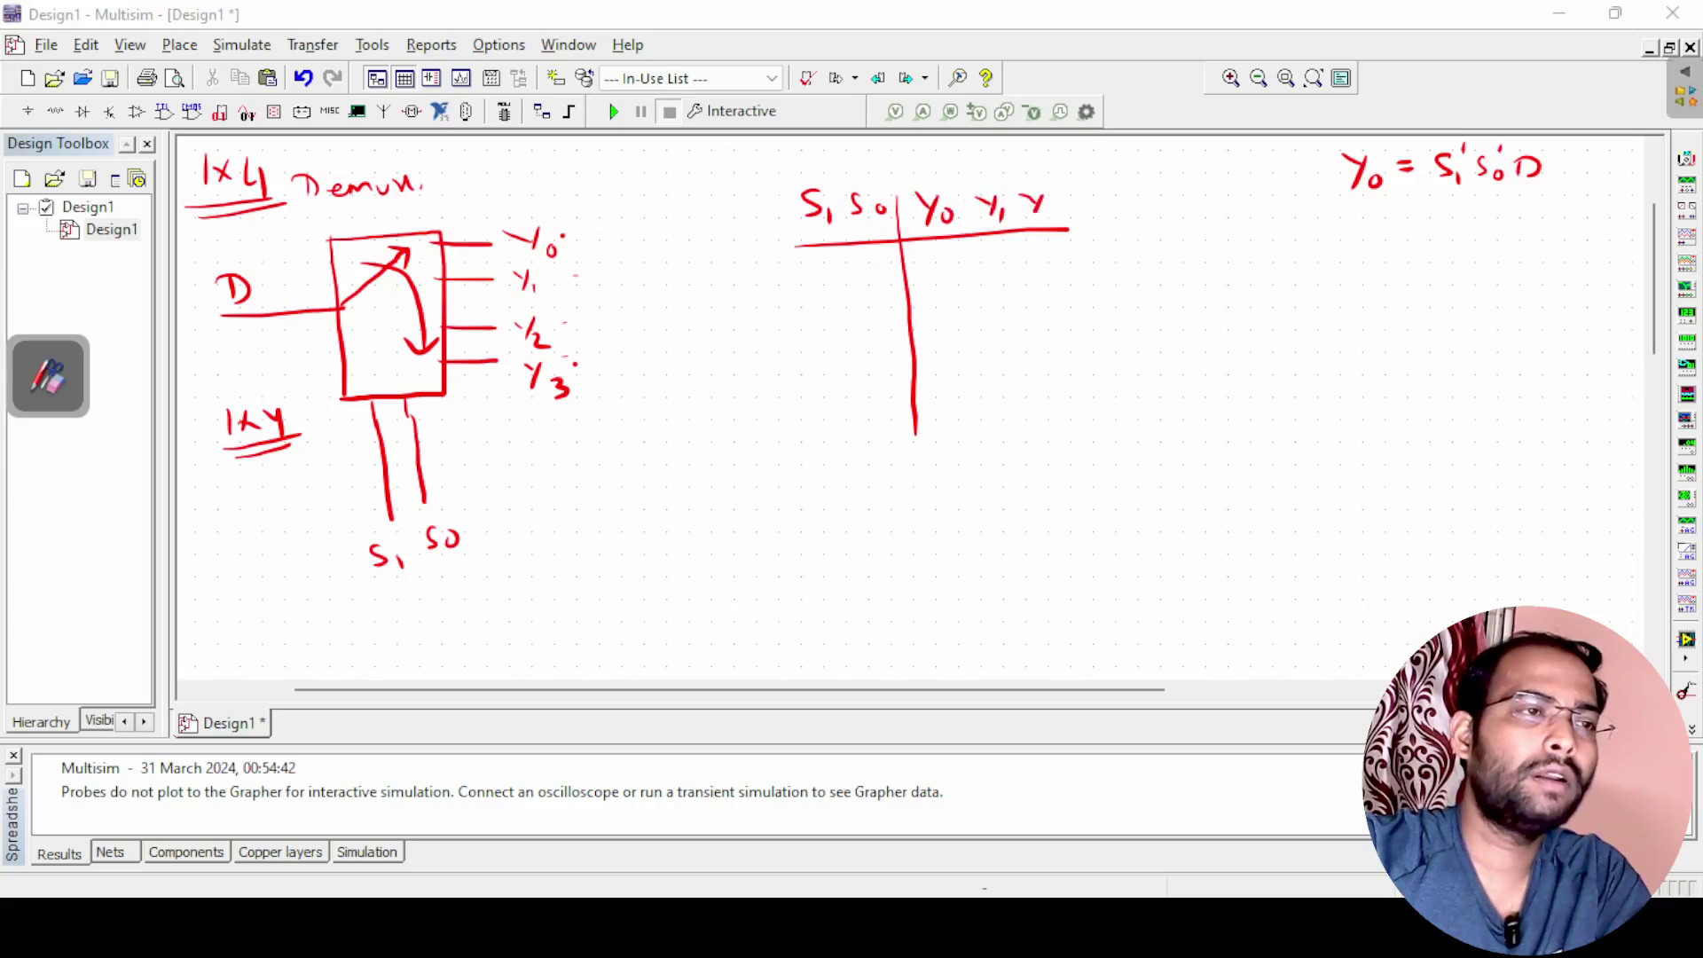
left_click_drag(1073, 200, 1083, 214)
left_click_drag(1094, 197, 1077, 226)
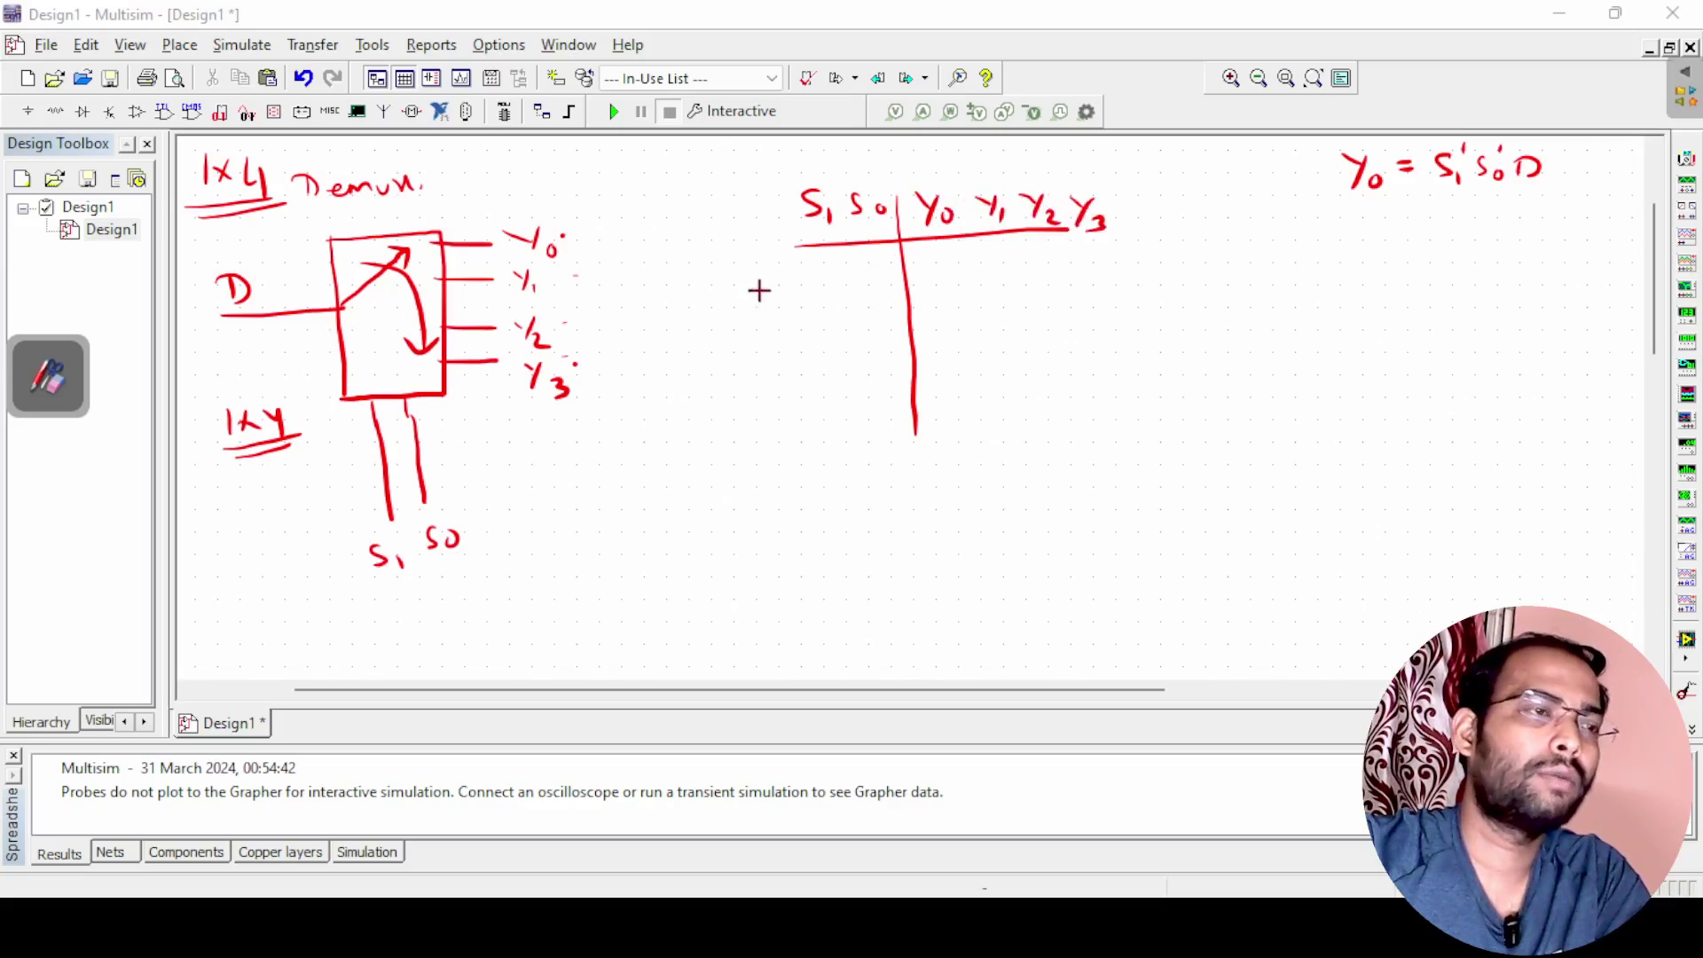
left_click_drag(825, 259, 850, 261)
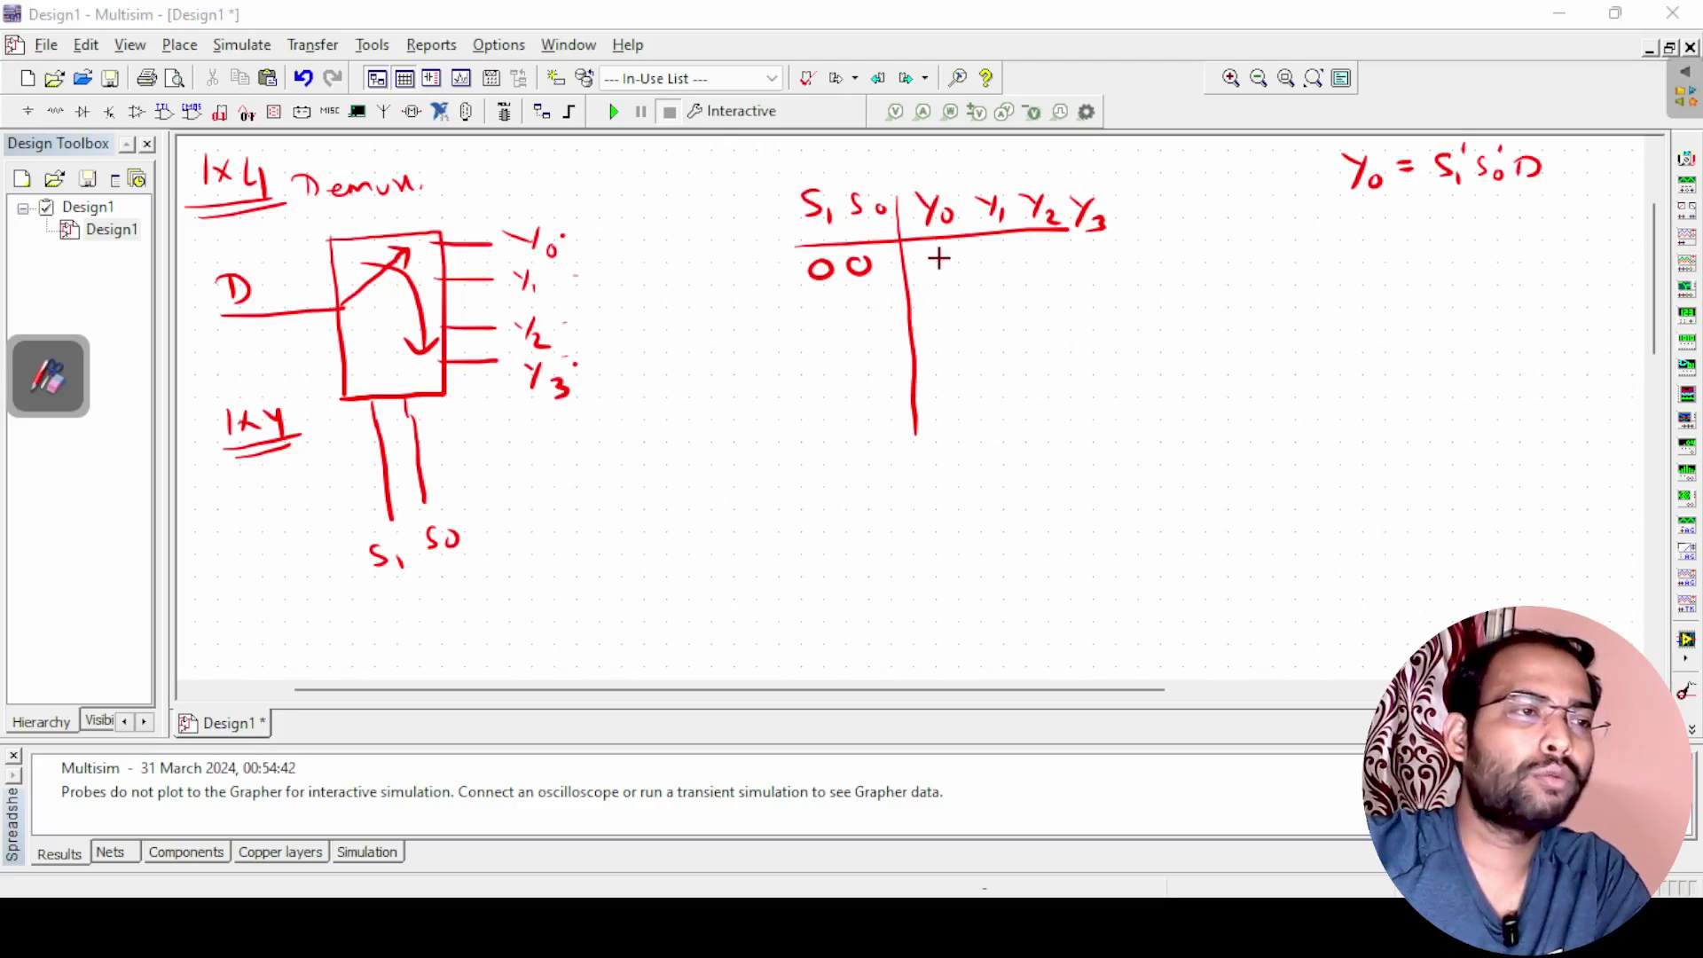
left_click_drag(938, 258, 942, 275)
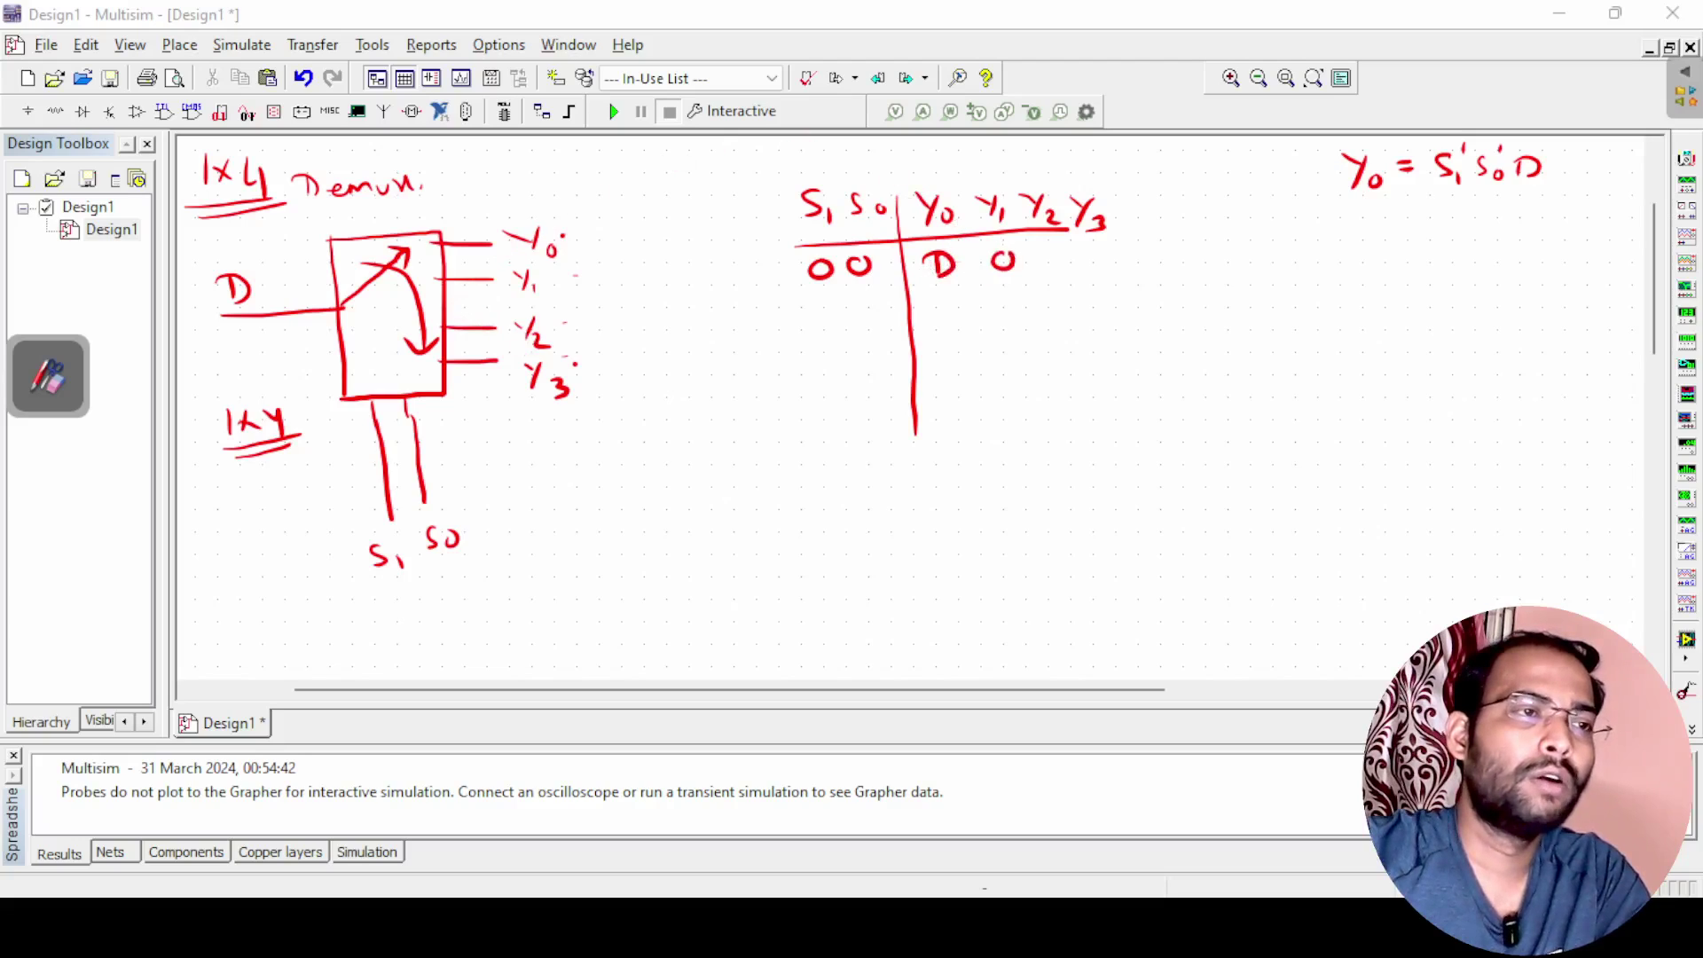
left_click_drag(1099, 247, 1096, 250)
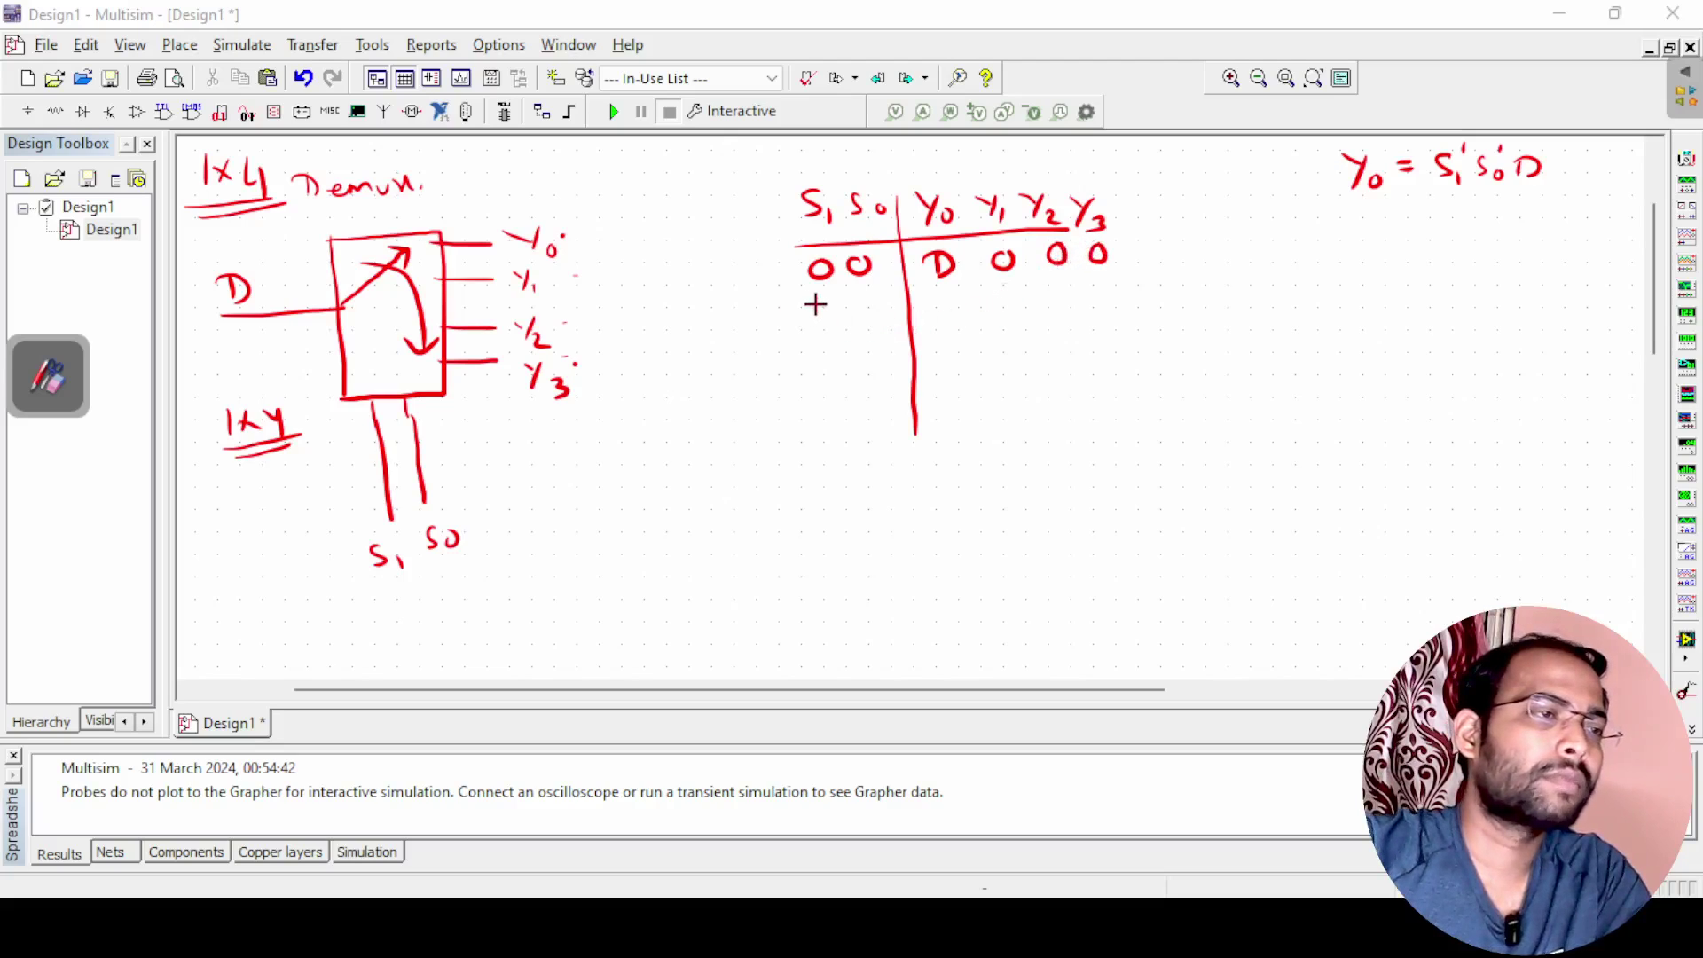
Fill rows 01 and 10 with their select values, D on the diagonal and 0 elsewhere.
left_click_drag(817, 299, 862, 312)
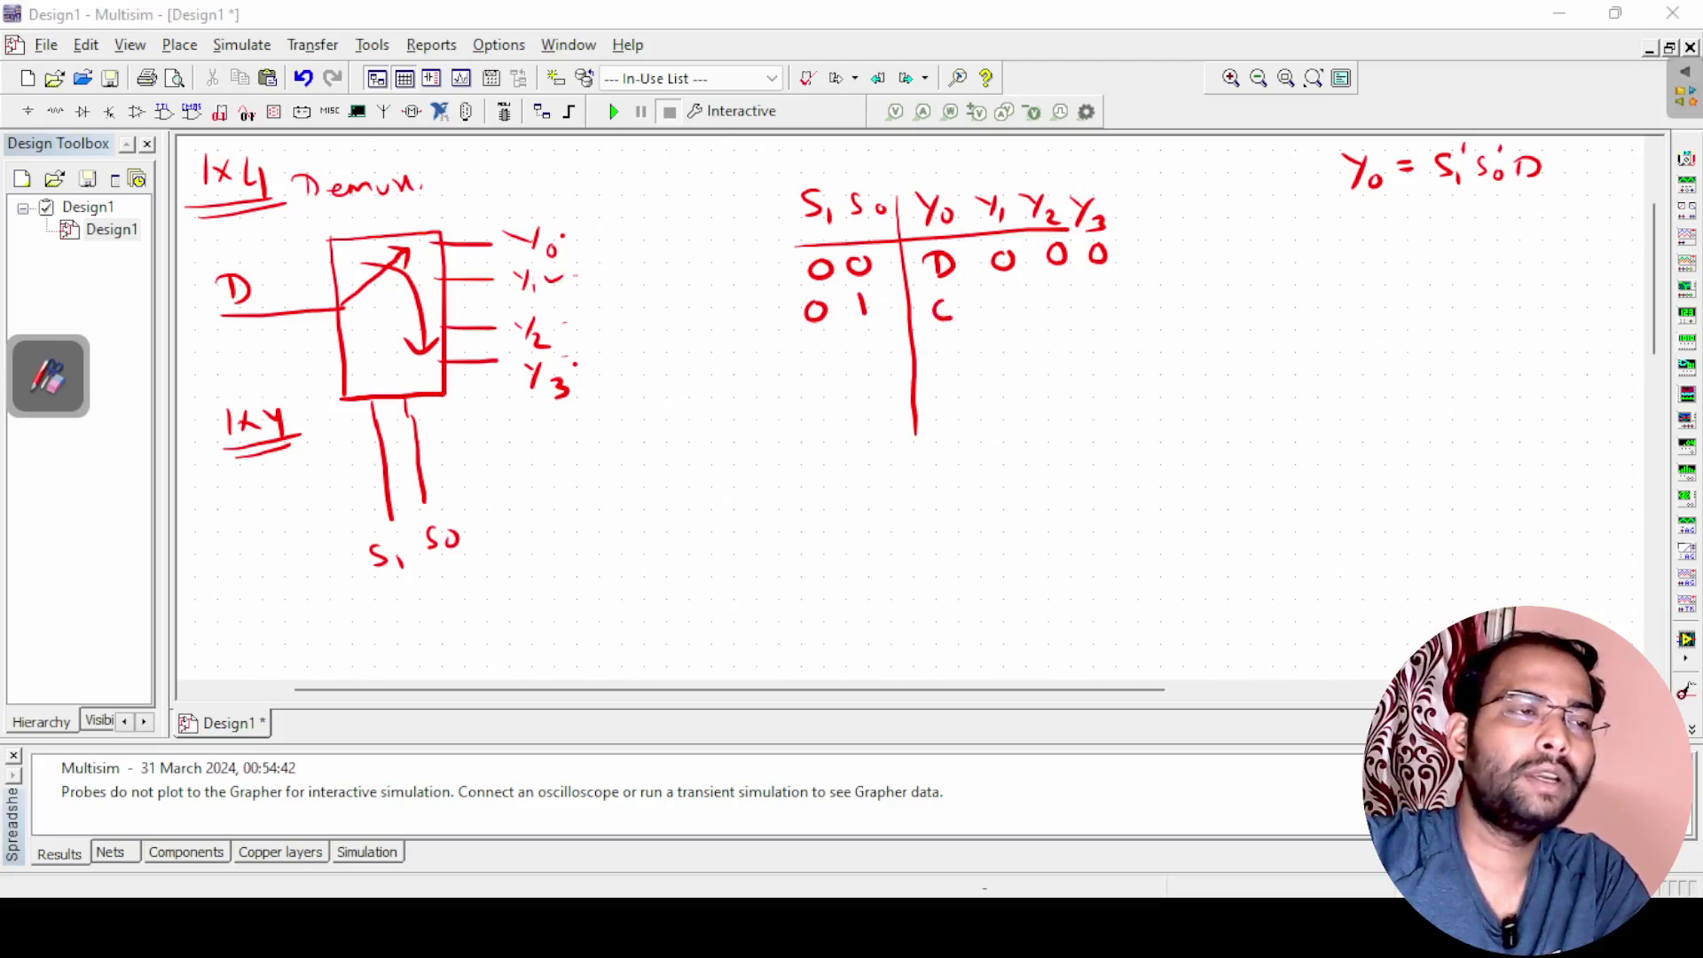
left_click_drag(949, 318, 947, 299)
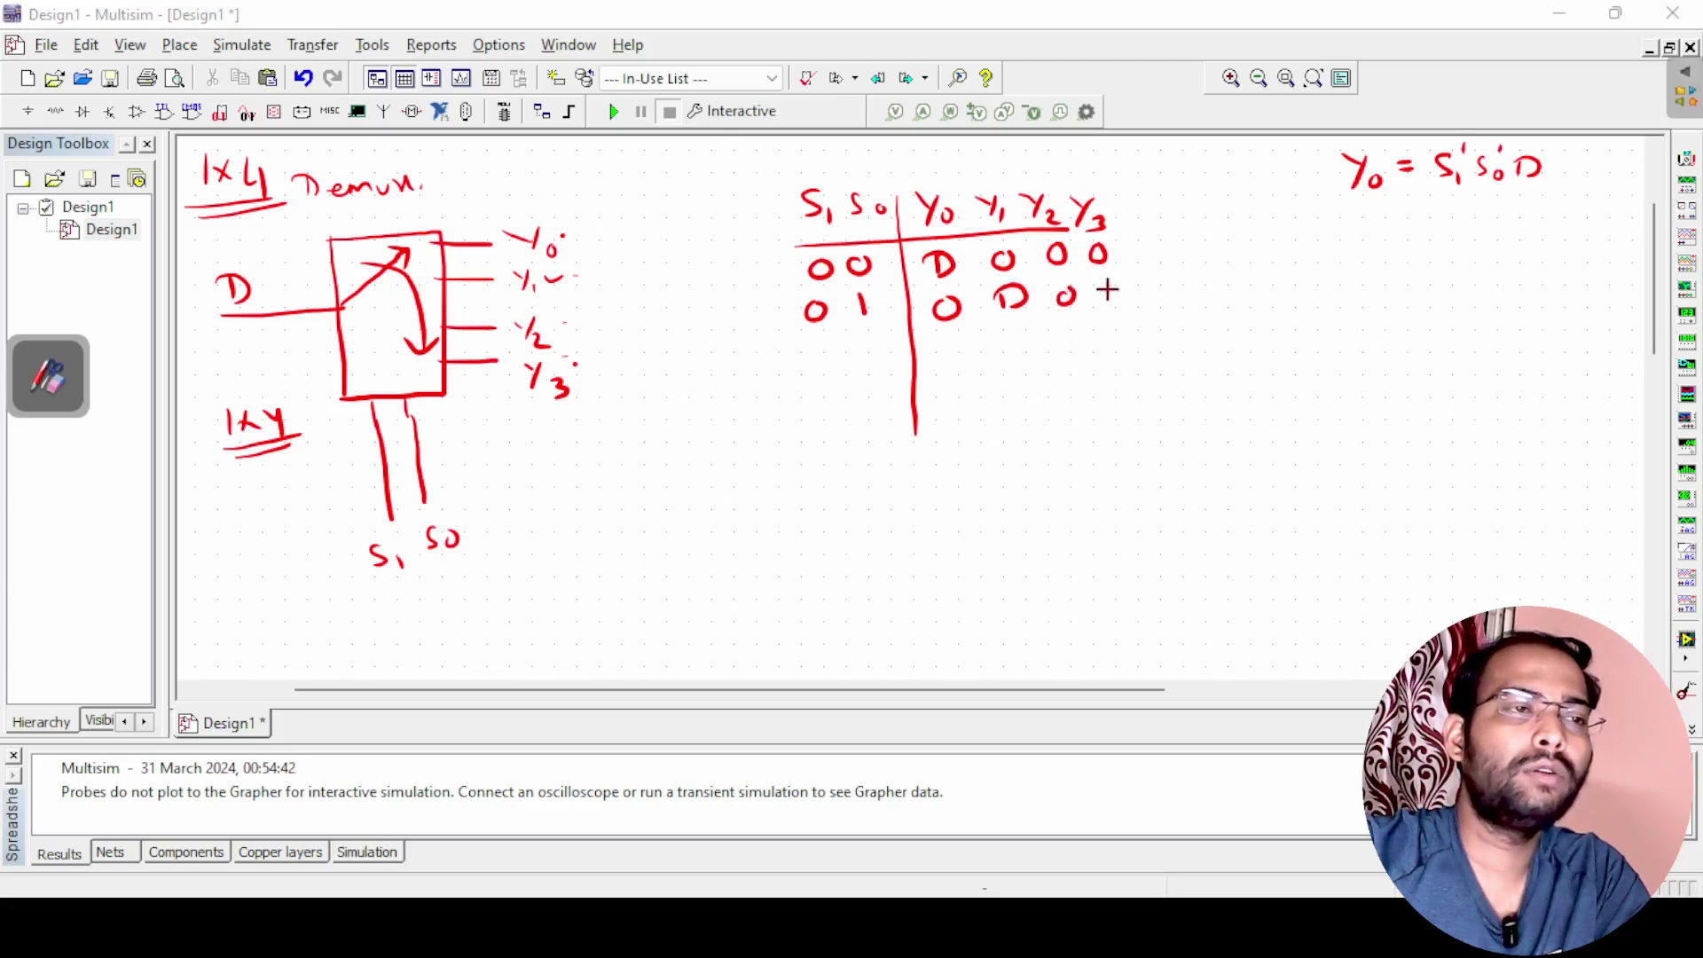
left_click_drag(1107, 290, 1110, 284)
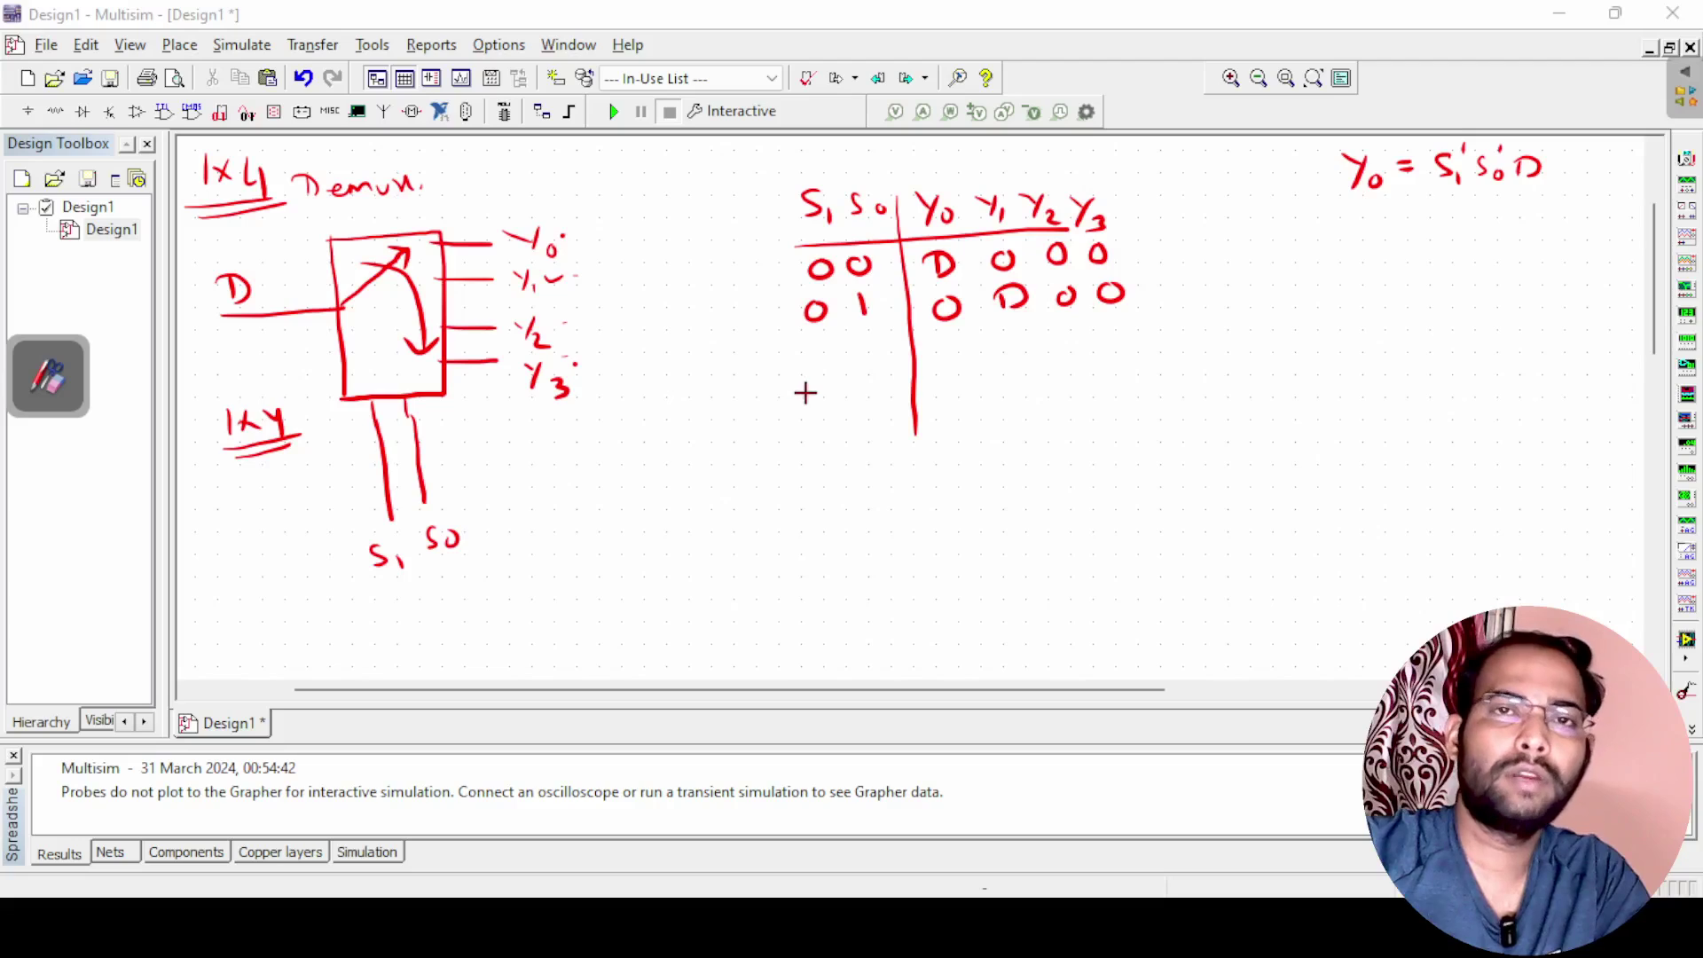
left_click_drag(818, 342, 817, 362)
mouse_move(858, 342)
left_mouse_down()
mouse_move(848, 357)
mouse_move(857, 344)
left_mouse_up()
mouse_move(963, 348)
left_mouse_down()
mouse_move(1082, 350)
mouse_move(1128, 328)
left_mouse_up()
Complete row 11 with D under Y3 and tick each output column heading.
mouse_move(826, 417)
left_mouse_down()
mouse_move(827, 440)
mouse_move(852, 439)
left_mouse_up()
left_click_drag(958, 406, 982, 408)
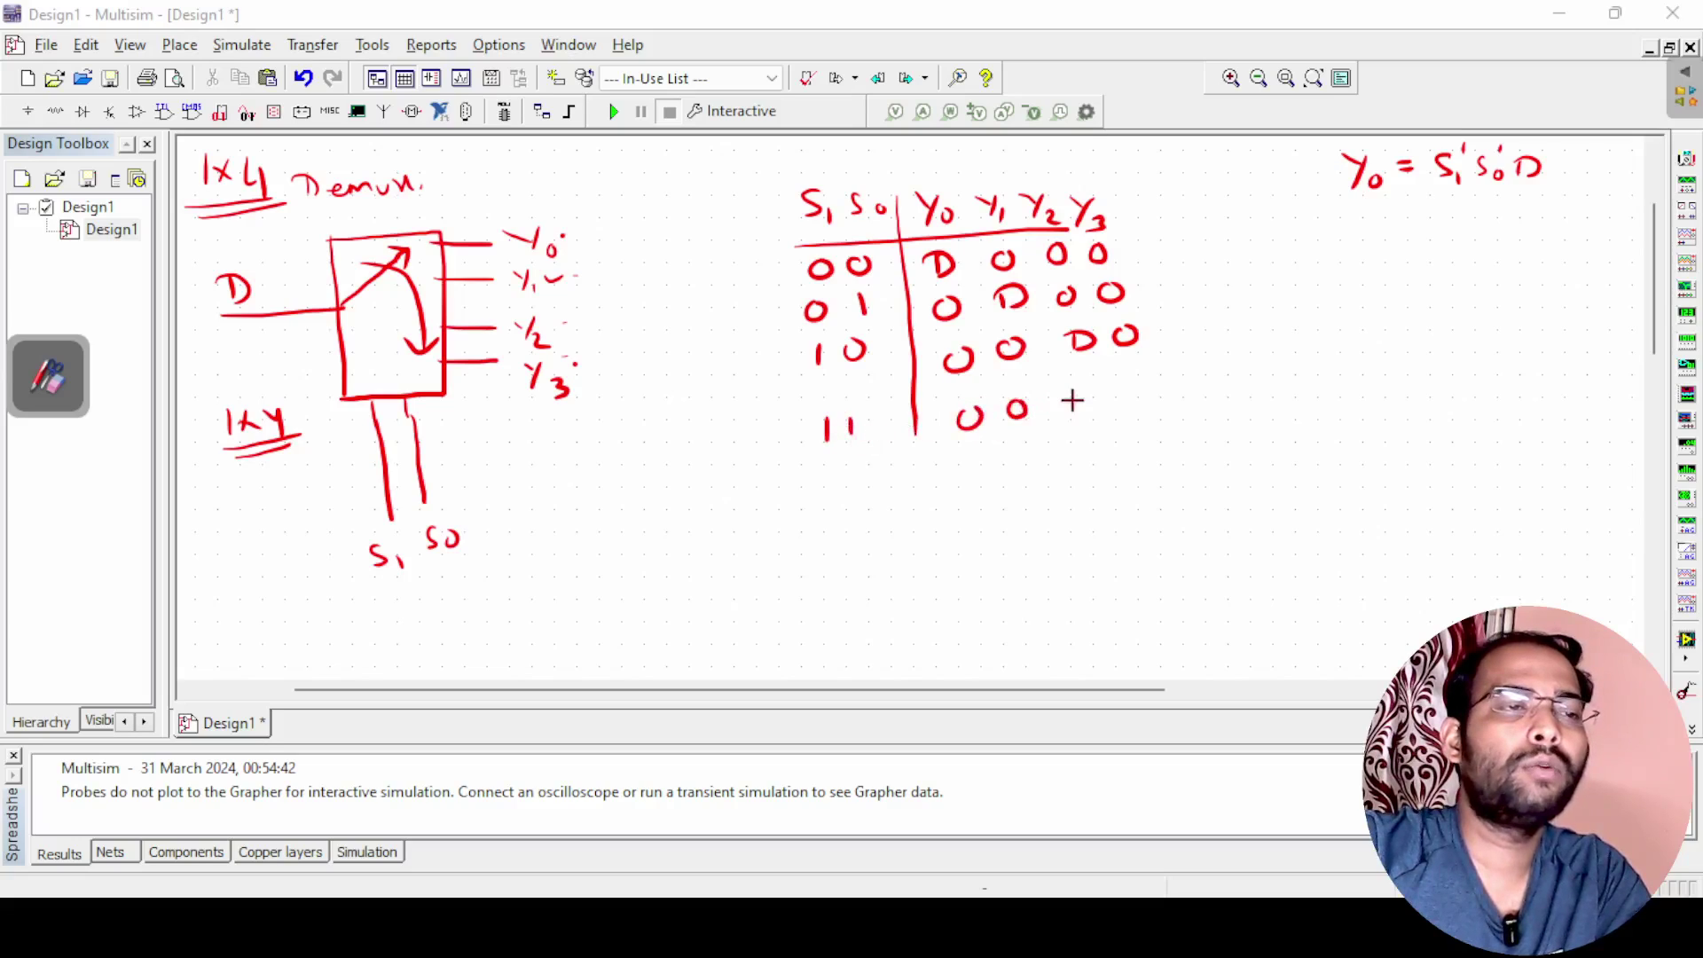
mouse_move(1084, 391)
left_mouse_down()
mouse_move(1153, 390)
mouse_move(1138, 403)
left_mouse_up()
left_click_drag(1022, 439, 1058, 435)
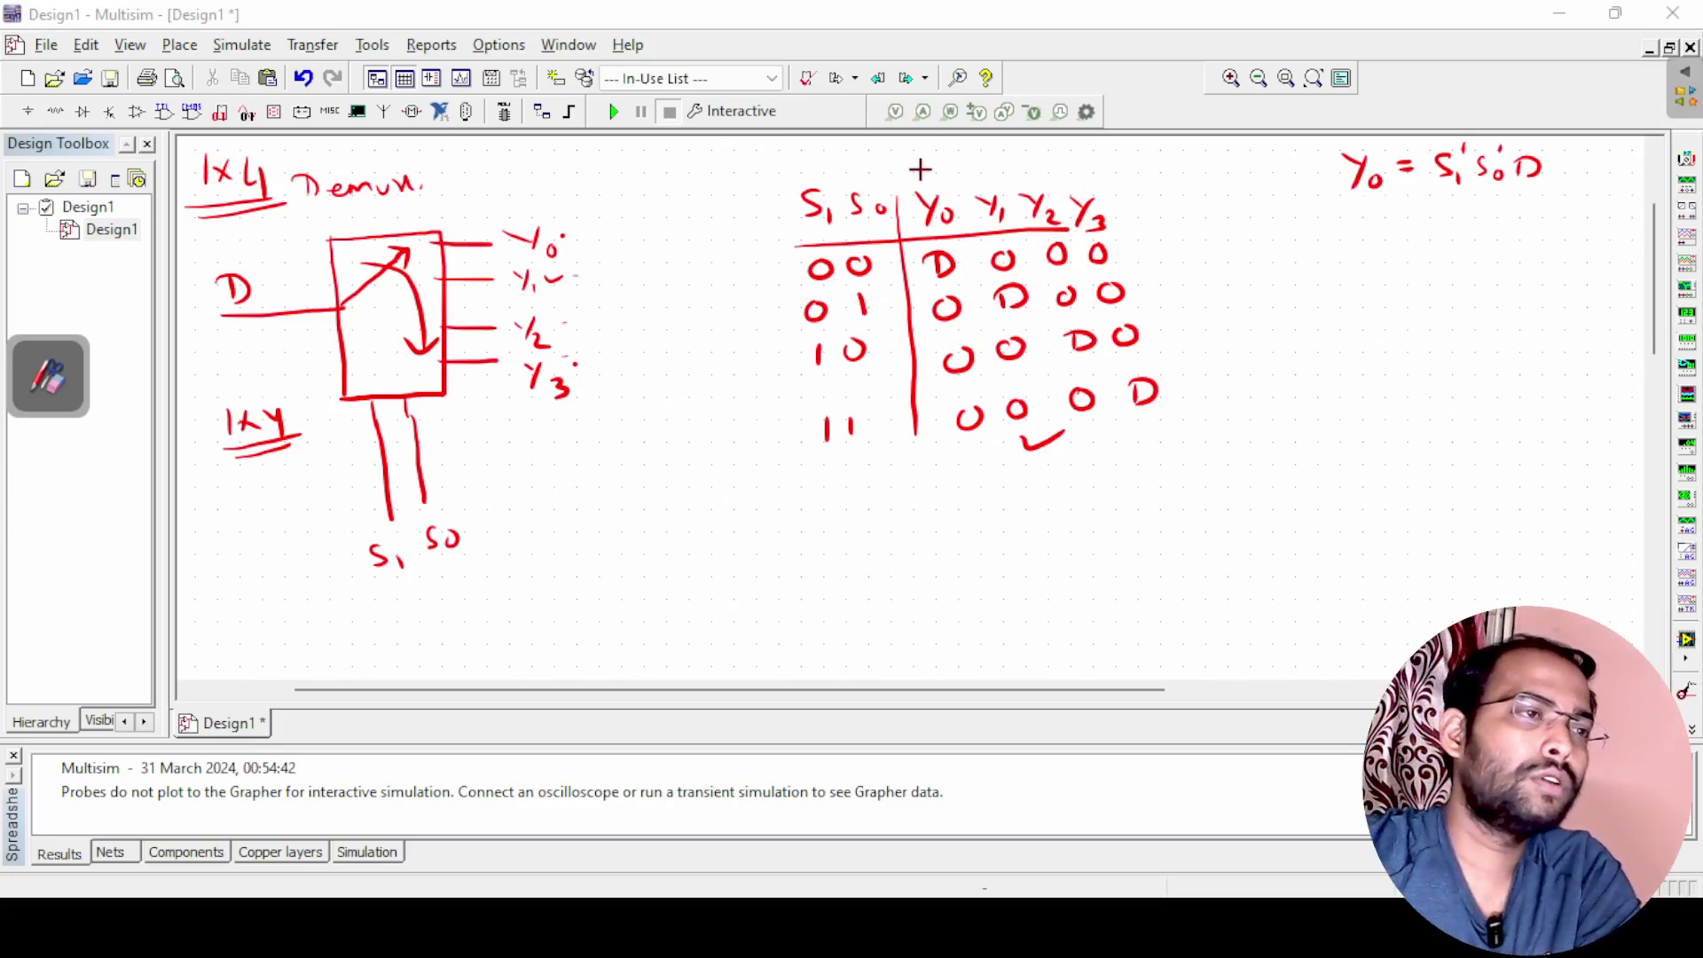
left_click_drag(921, 167, 946, 161)
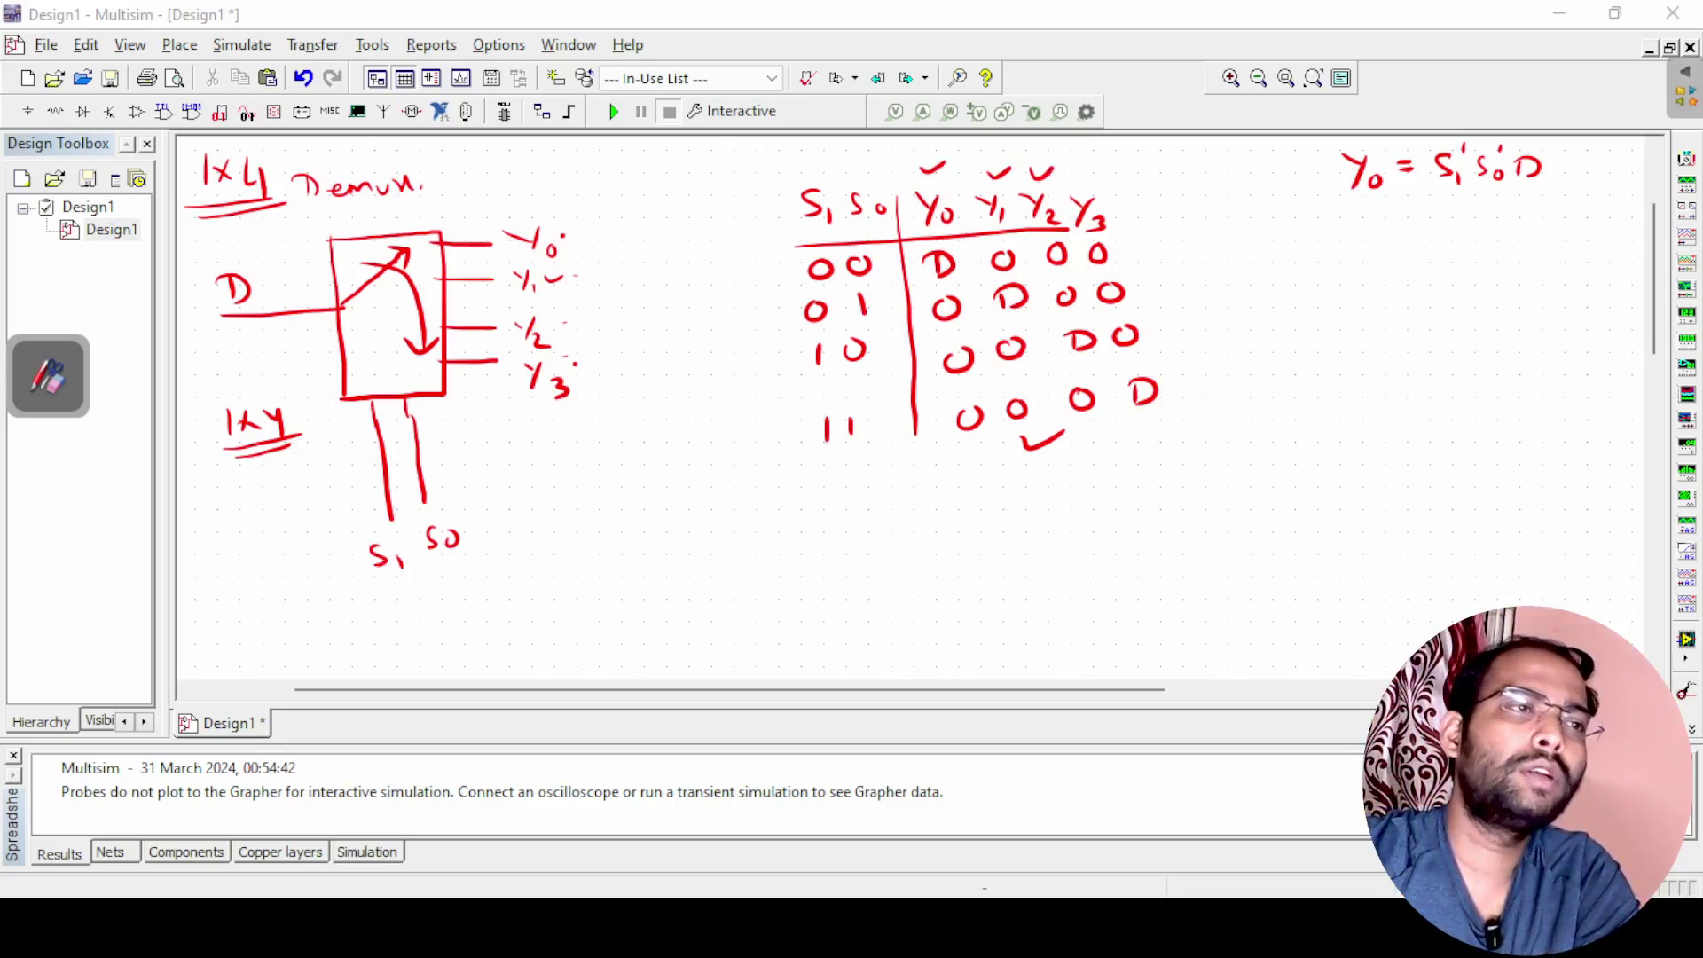
left_click_drag(1080, 169, 1102, 163)
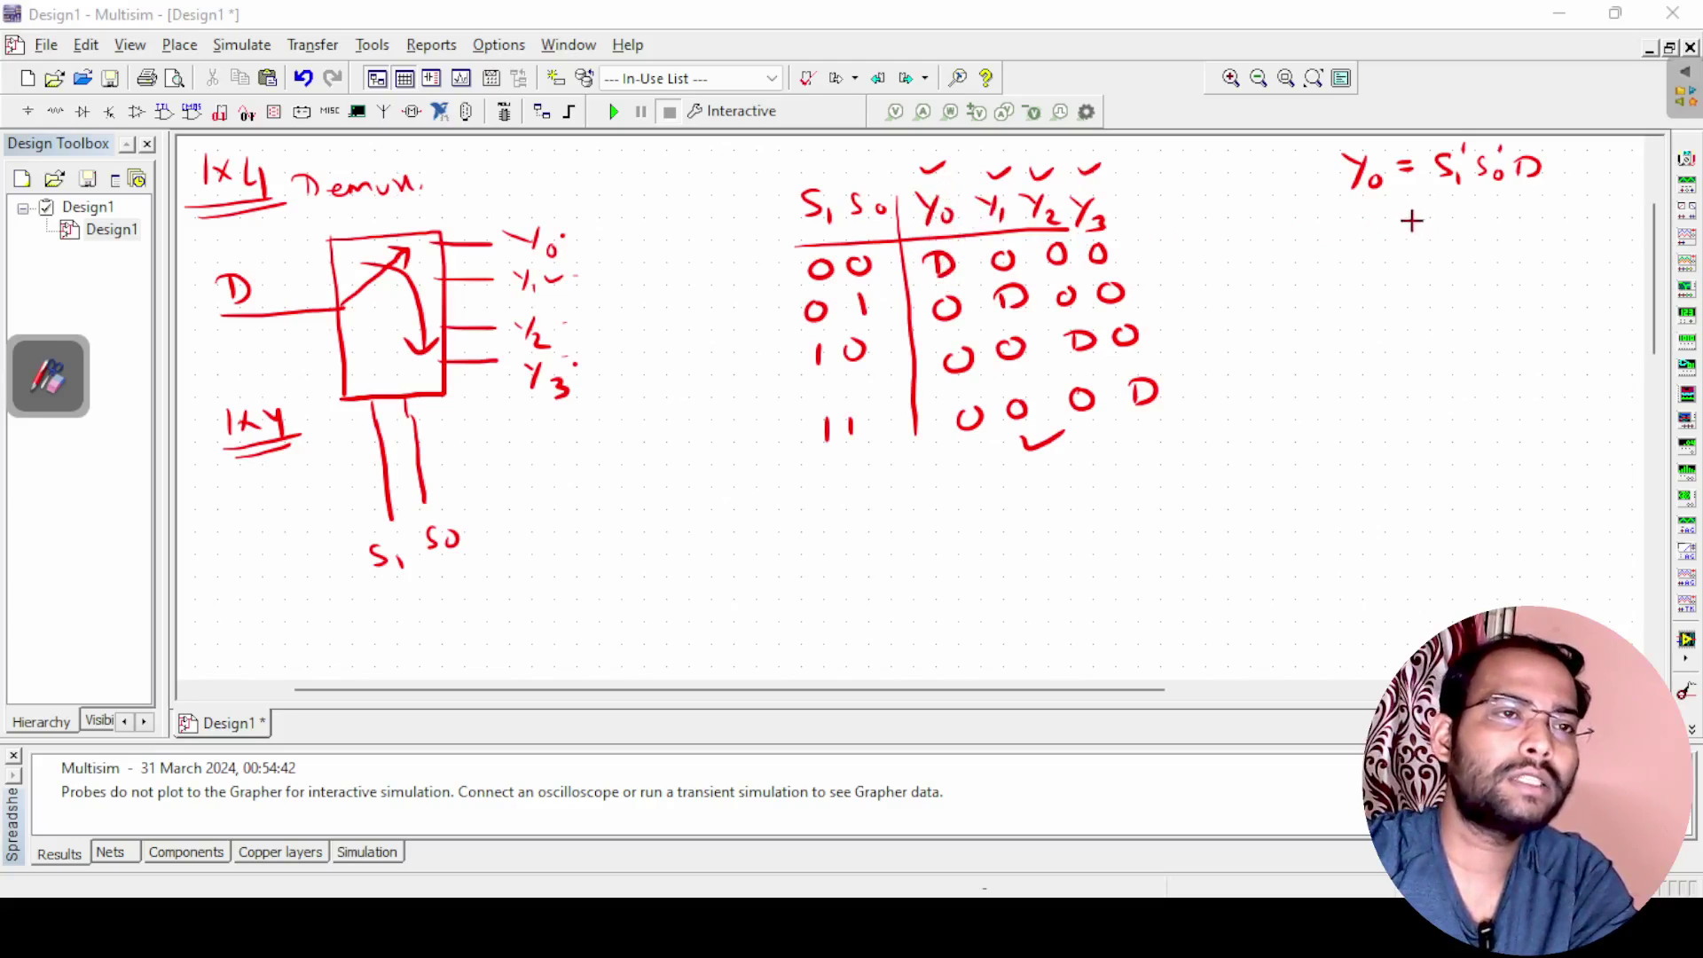
Write Y1 = S1'S0D below the Y0 equation.
mouse_move(1374, 242)
left_mouse_down()
mouse_move(1376, 260)
mouse_move(1411, 239)
left_mouse_up()
left_click_drag(1396, 252, 1412, 250)
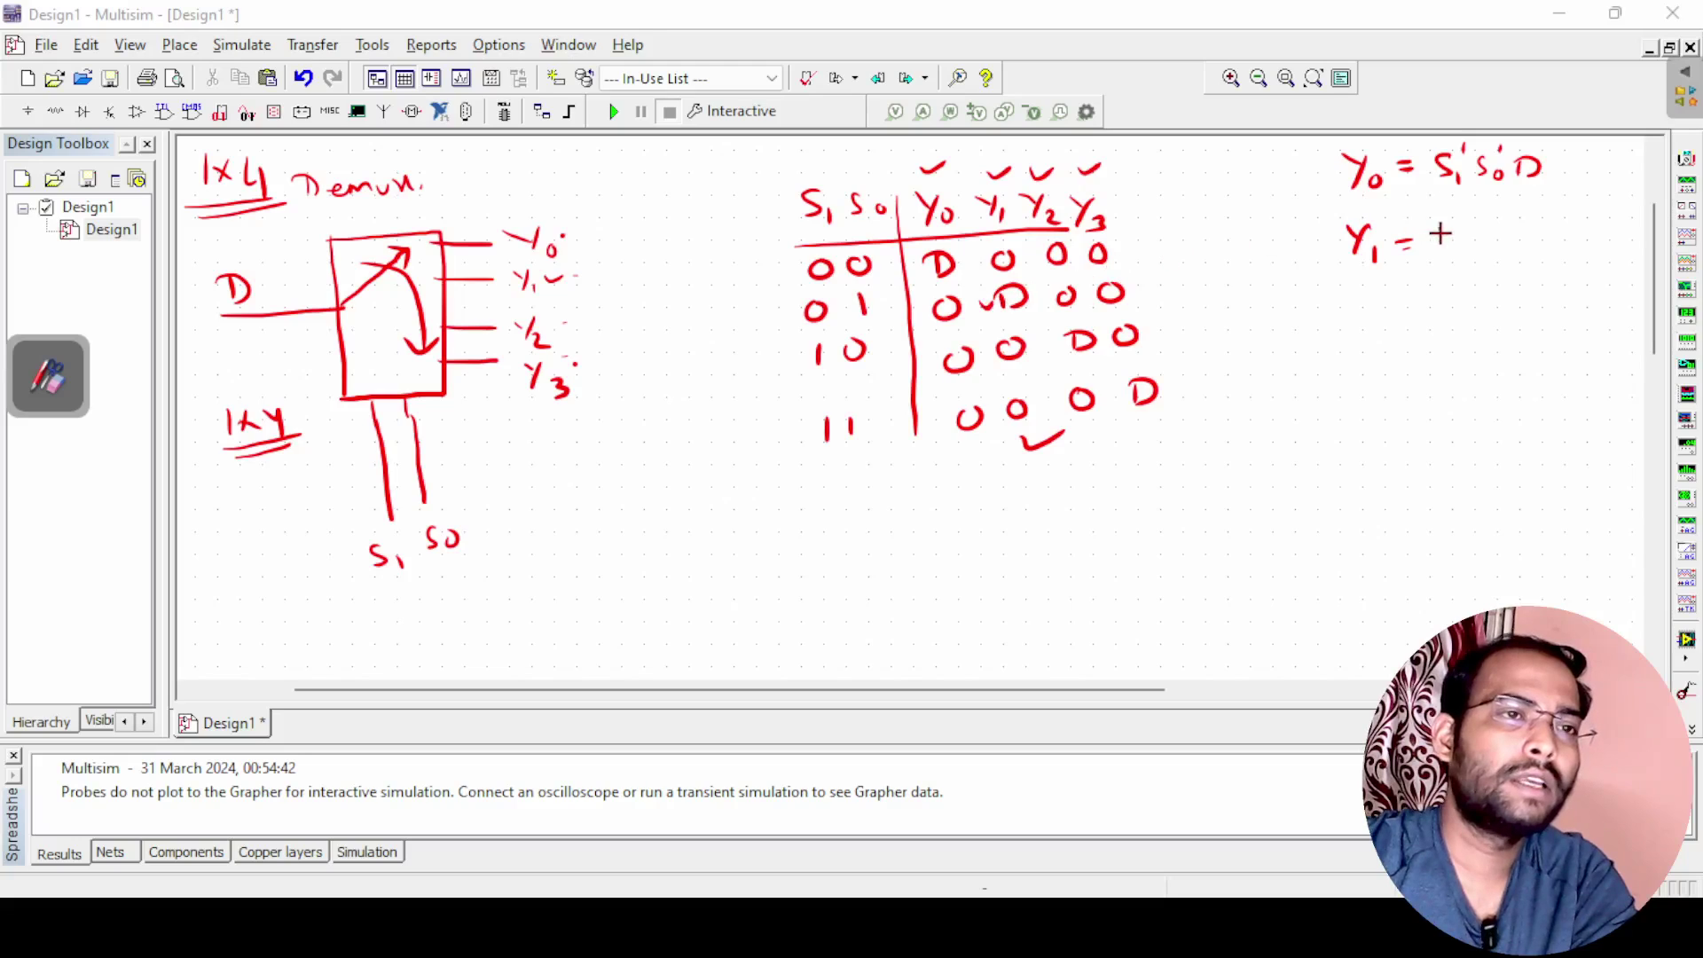
mouse_move(1460, 214)
left_mouse_down()
mouse_move(1515, 243)
mouse_move(1550, 238)
left_mouse_up()
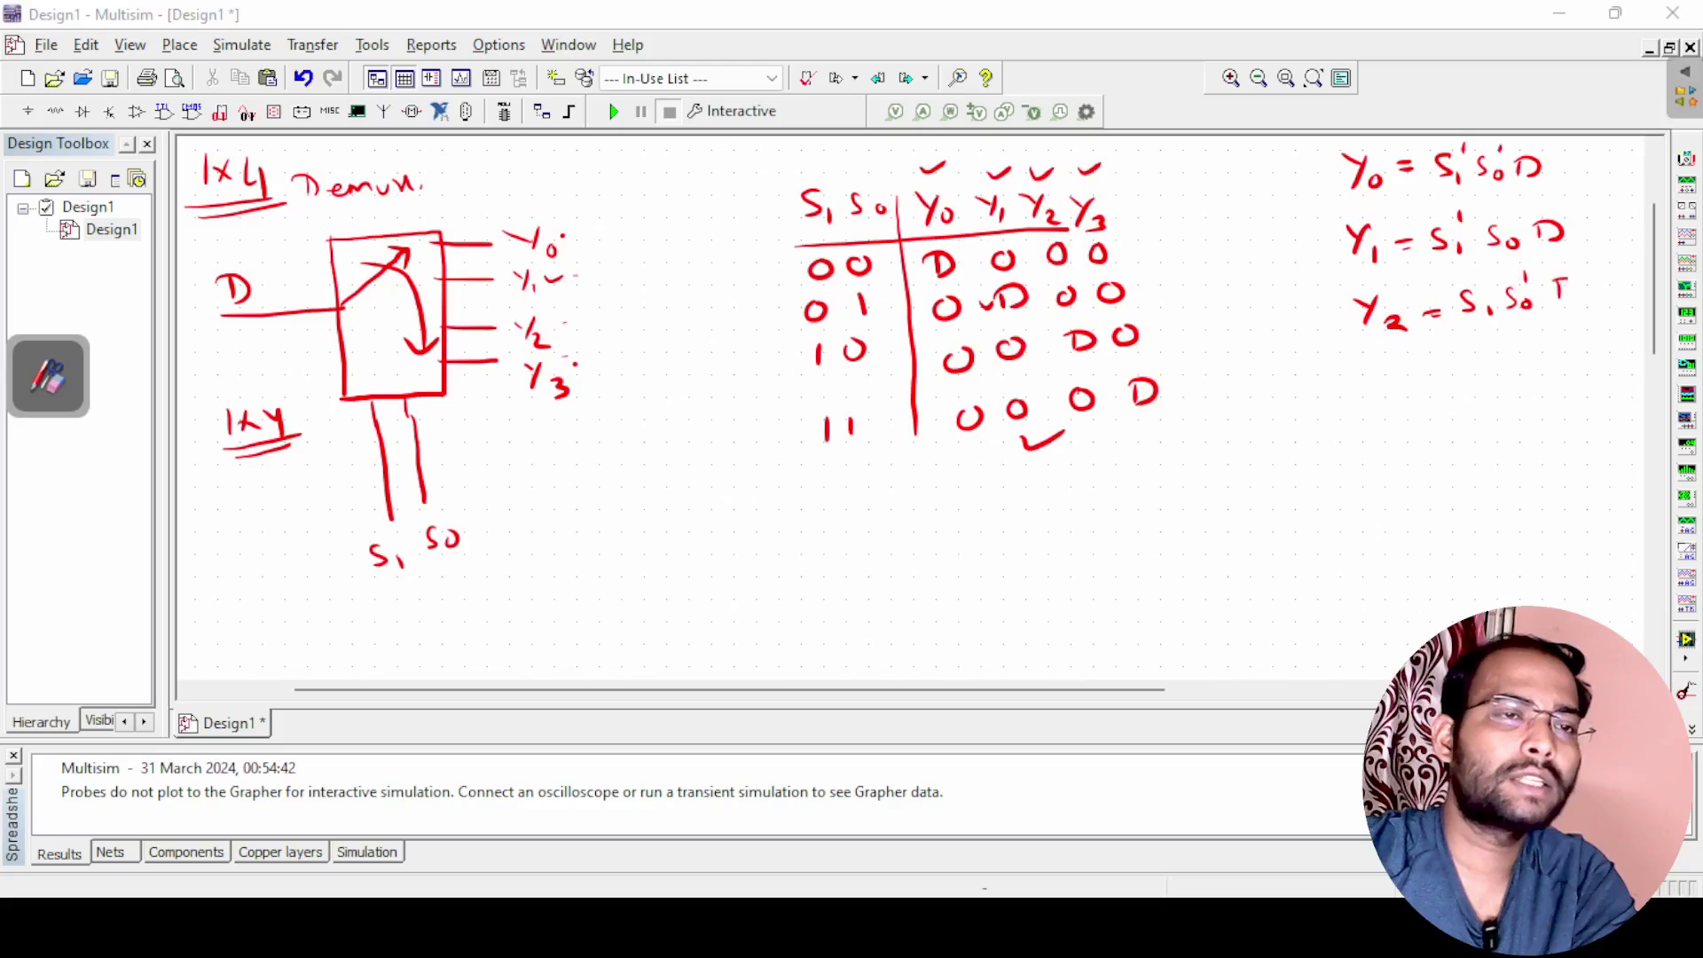
Write Y2 = S1S0'D and Y3 = S1S0D beneath it, then expand the annotation toolbar.
left_click_drag(1561, 280, 1566, 300)
left_click_drag(1381, 370, 1396, 404)
mouse_move(1417, 378)
left_mouse_down()
mouse_move(1428, 395)
mouse_move(1464, 373)
left_mouse_up()
left_click_drag(1453, 385, 1467, 381)
mouse_move(1491, 361)
left_mouse_down()
mouse_move(1483, 377)
mouse_move(1570, 370)
left_mouse_up()
left_click_drag(1570, 346, 1572, 369)
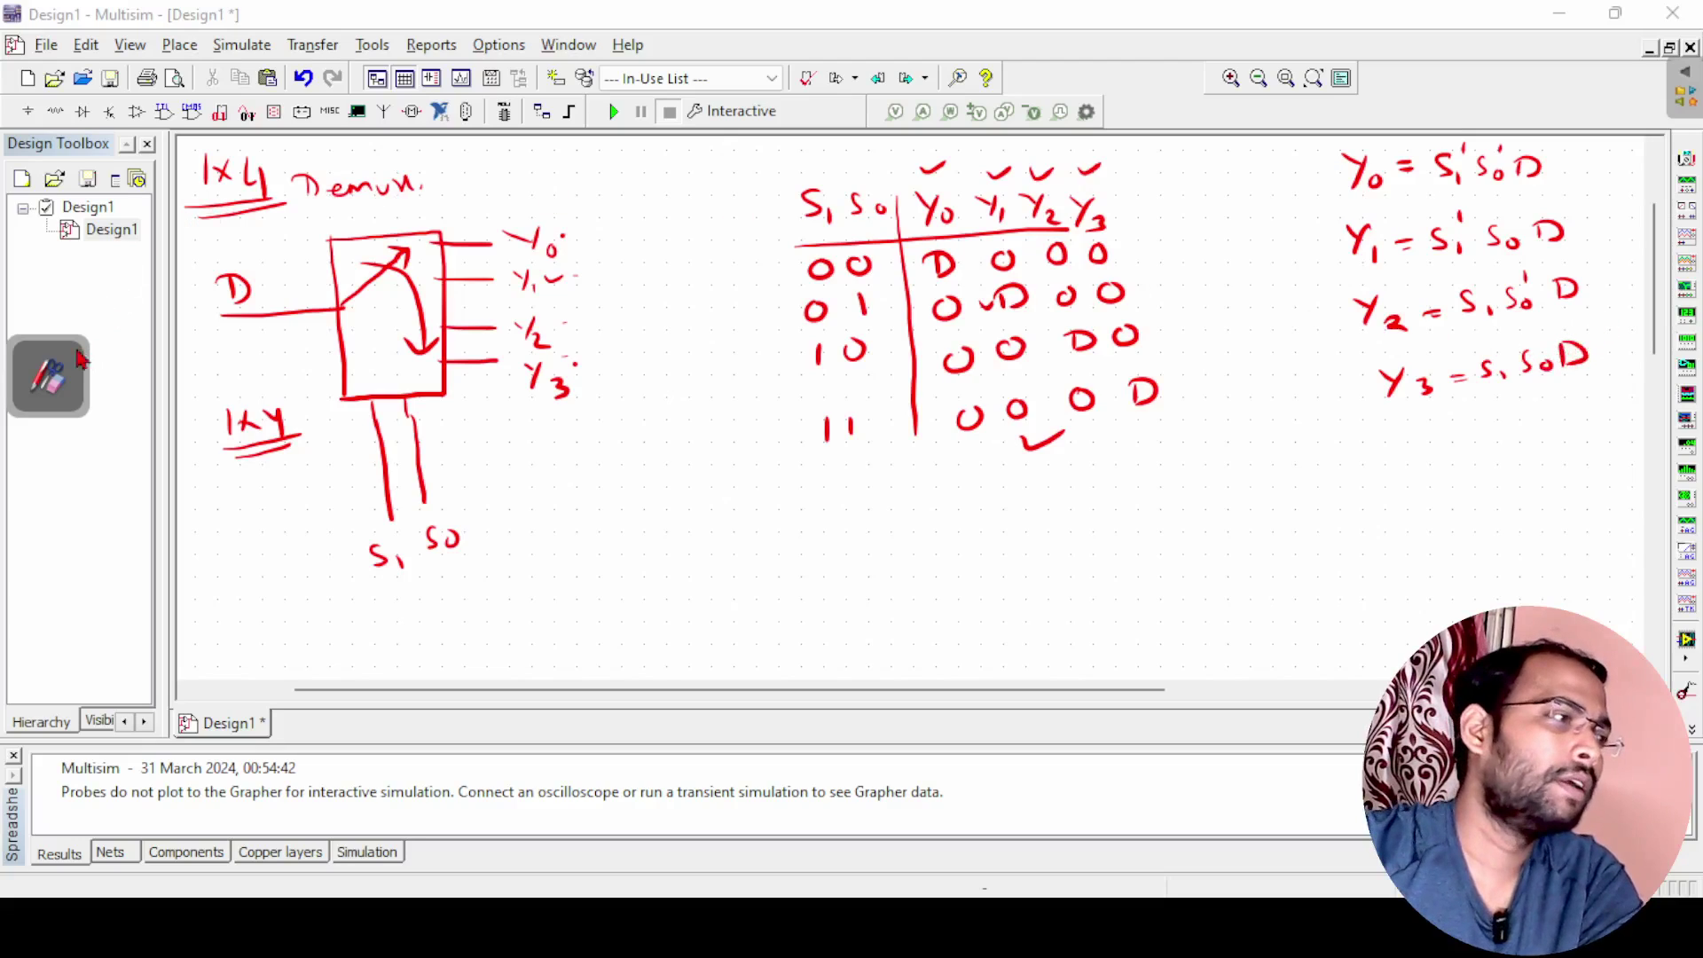
left_click(49, 355)
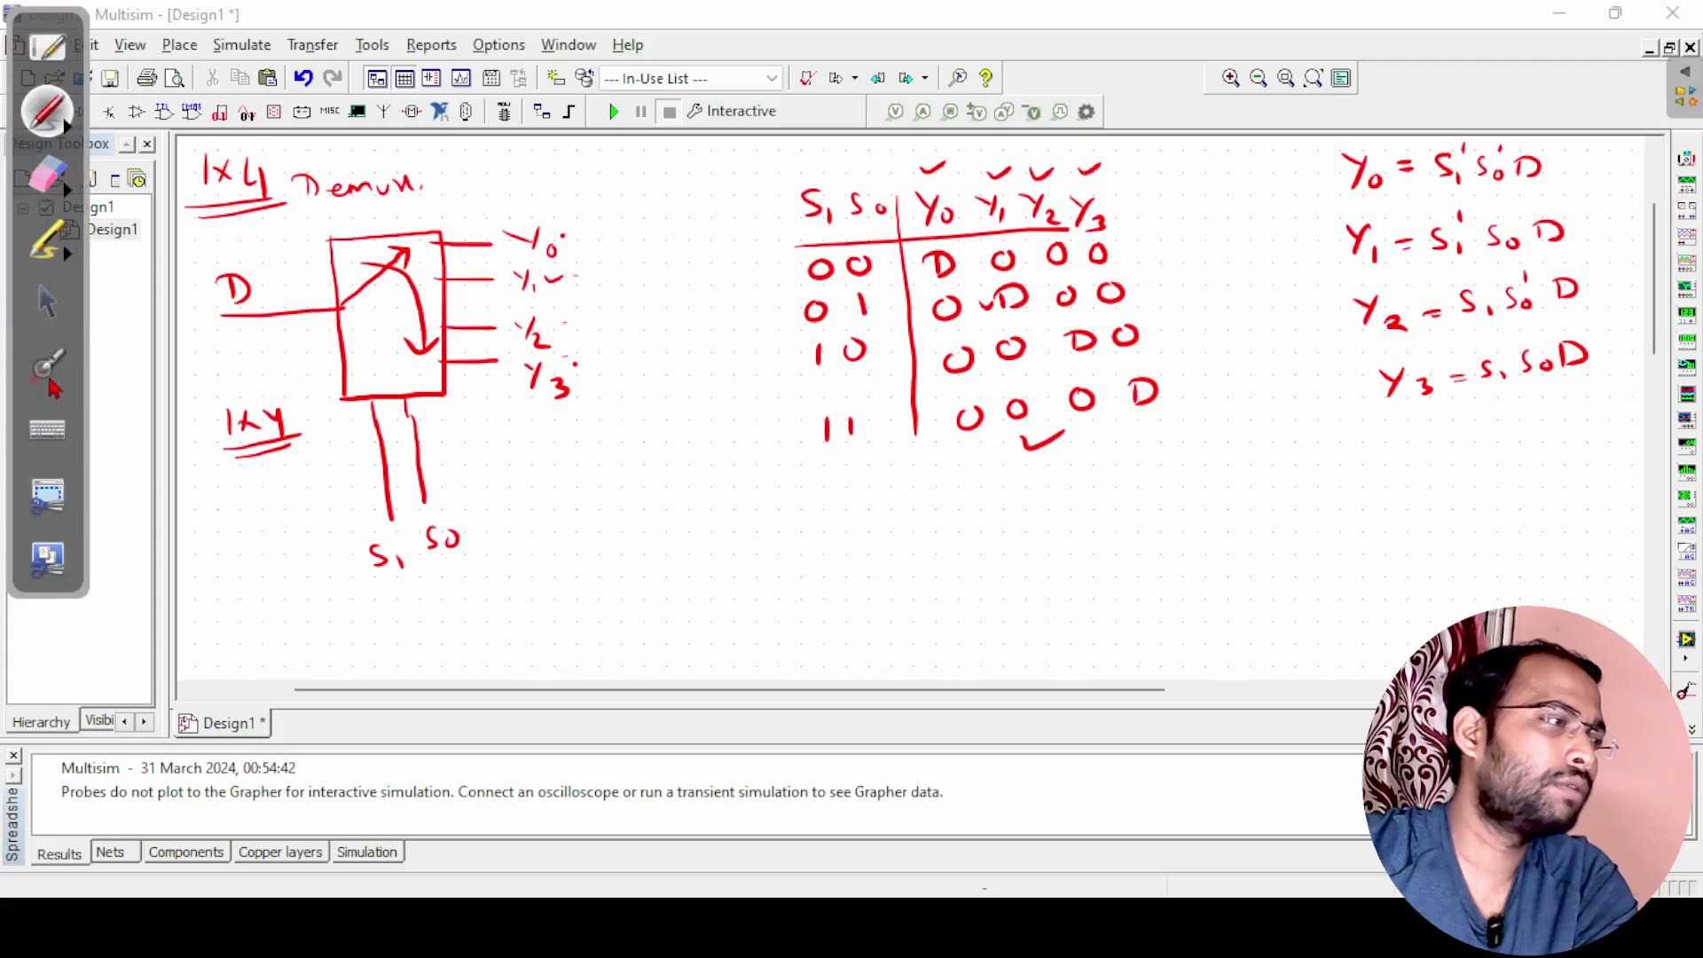
left_click(49, 177)
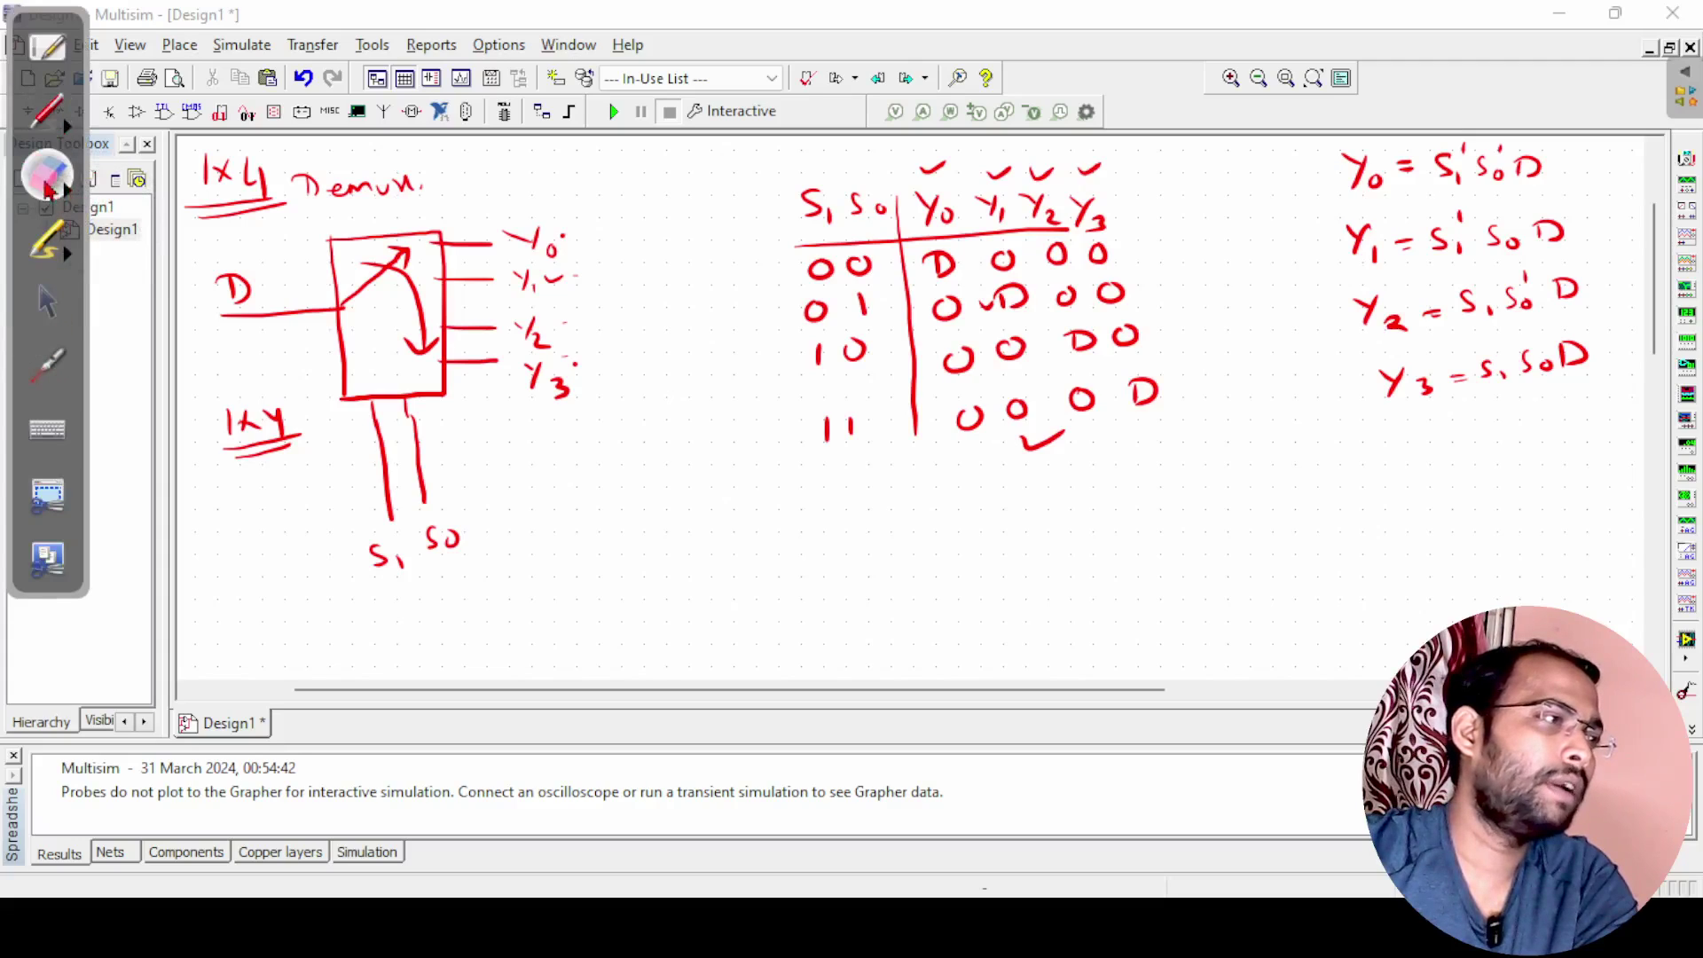
mouse_move(374, 225)
left_mouse_down()
mouse_move(266, 198)
mouse_move(942, 145)
mouse_move(1102, 178)
mouse_move(1174, 322)
mouse_move(897, 296)
mouse_move(904, 342)
mouse_move(305, 321)
mouse_move(216, 384)
mouse_move(449, 509)
mouse_move(388, 528)
left_mouse_up()
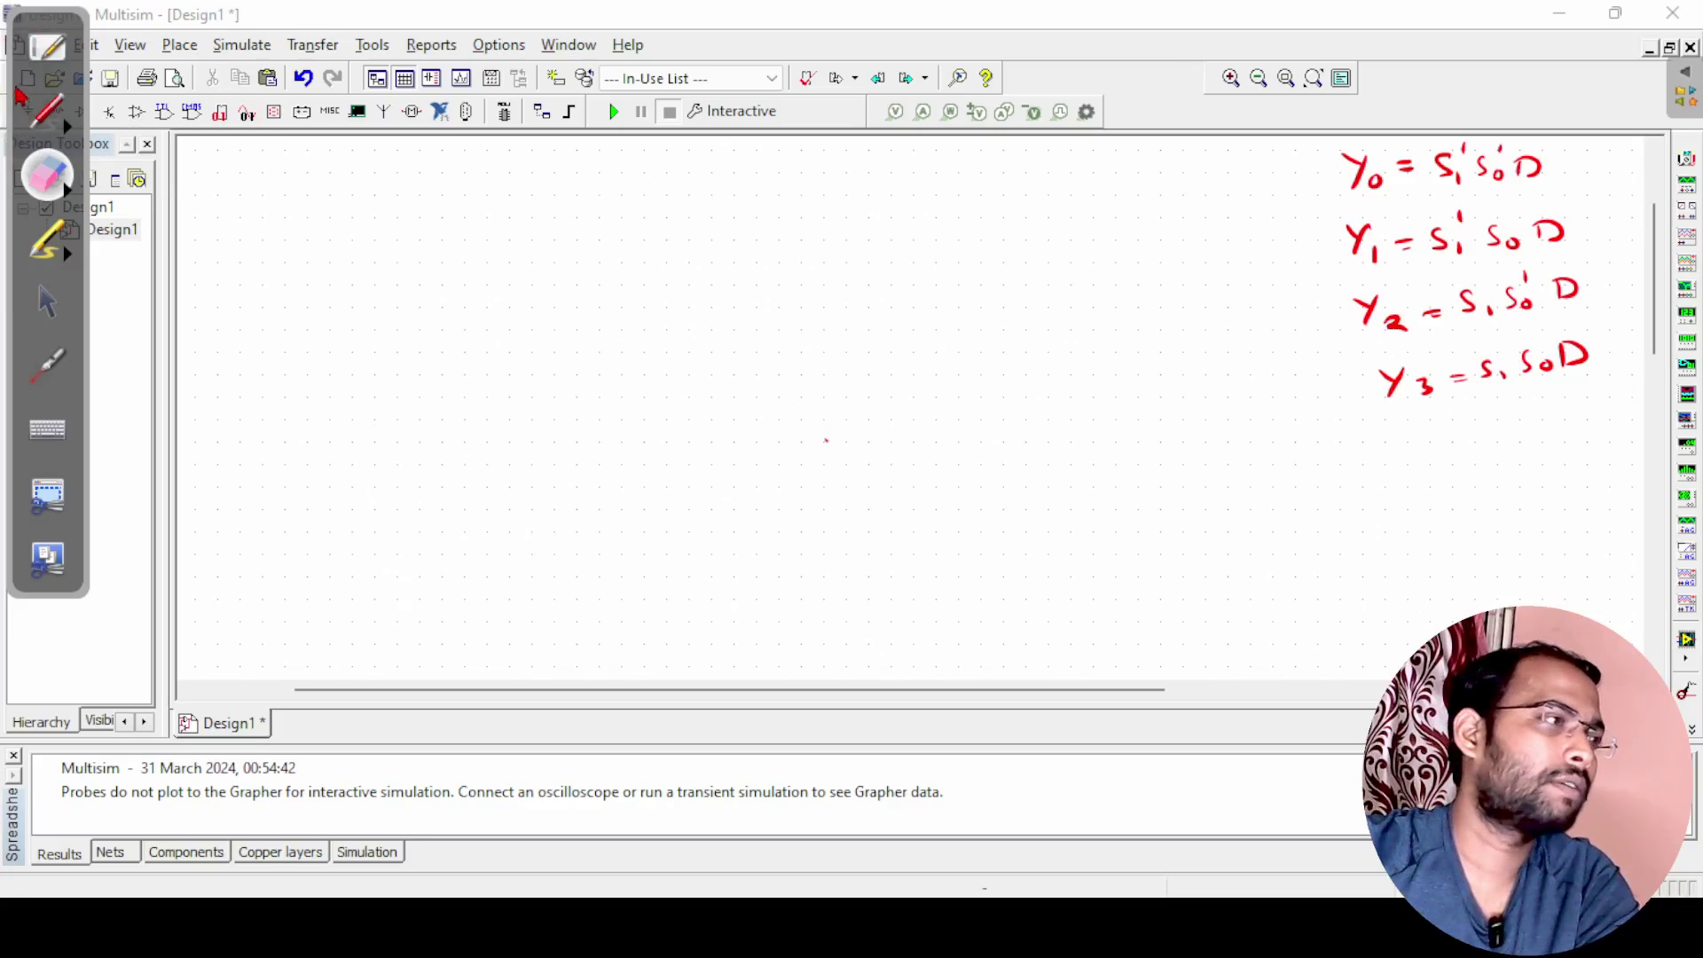
left_click(46, 55)
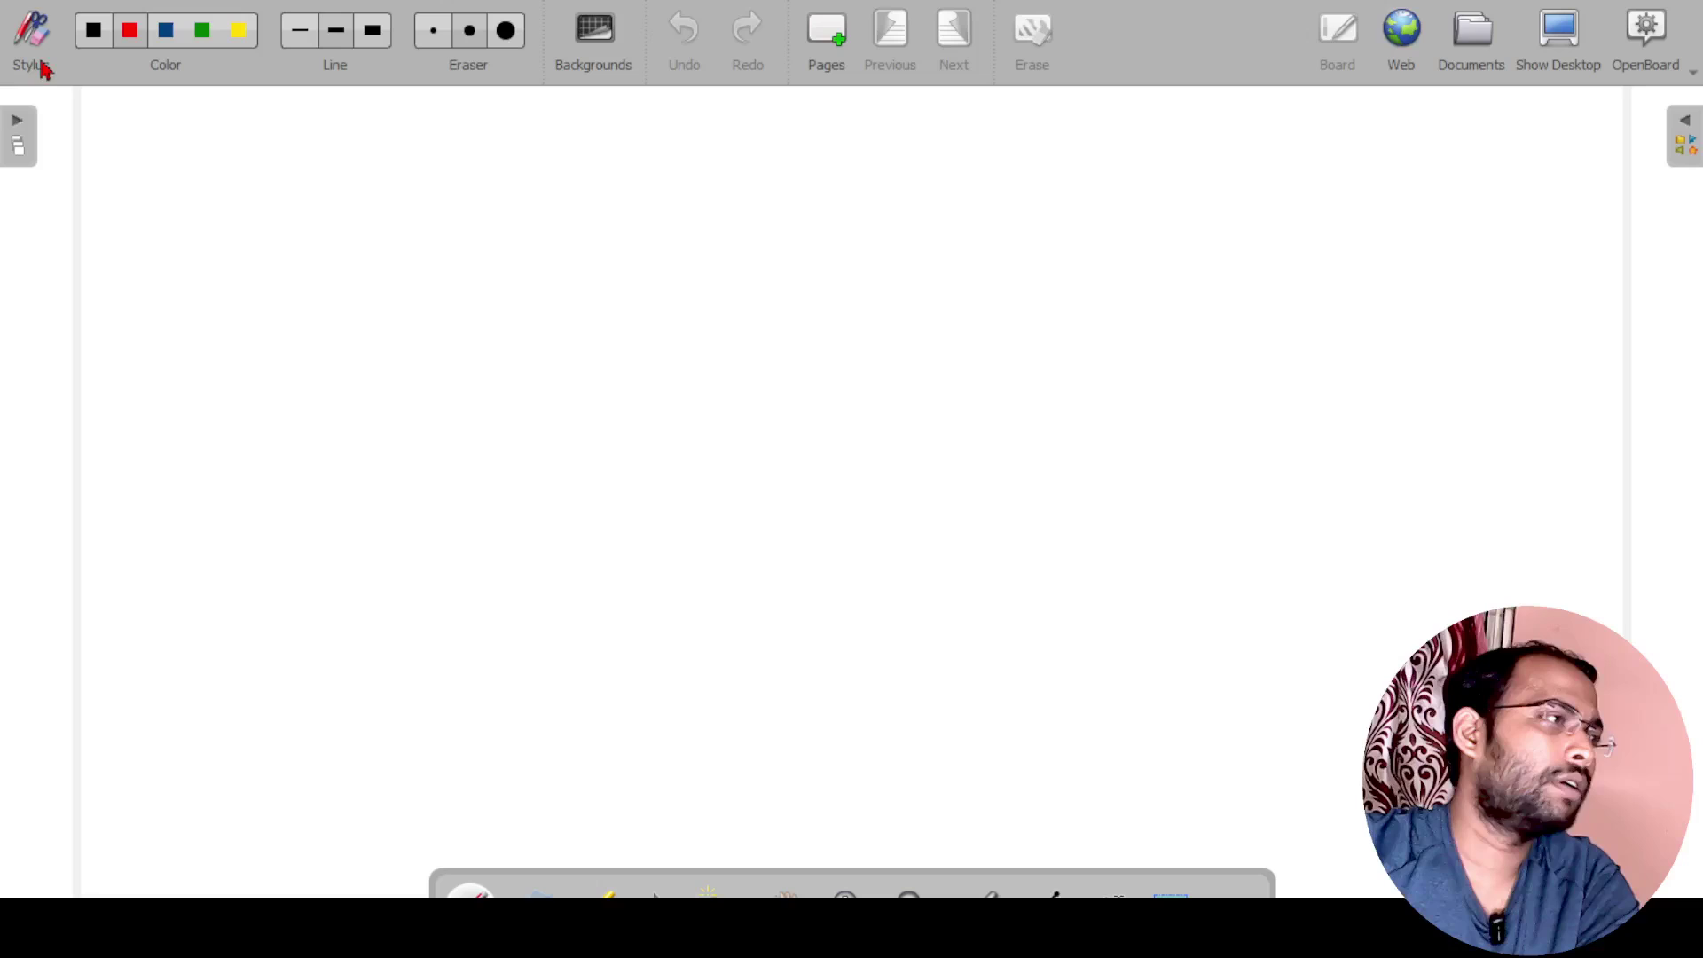
left_click(1555, 32)
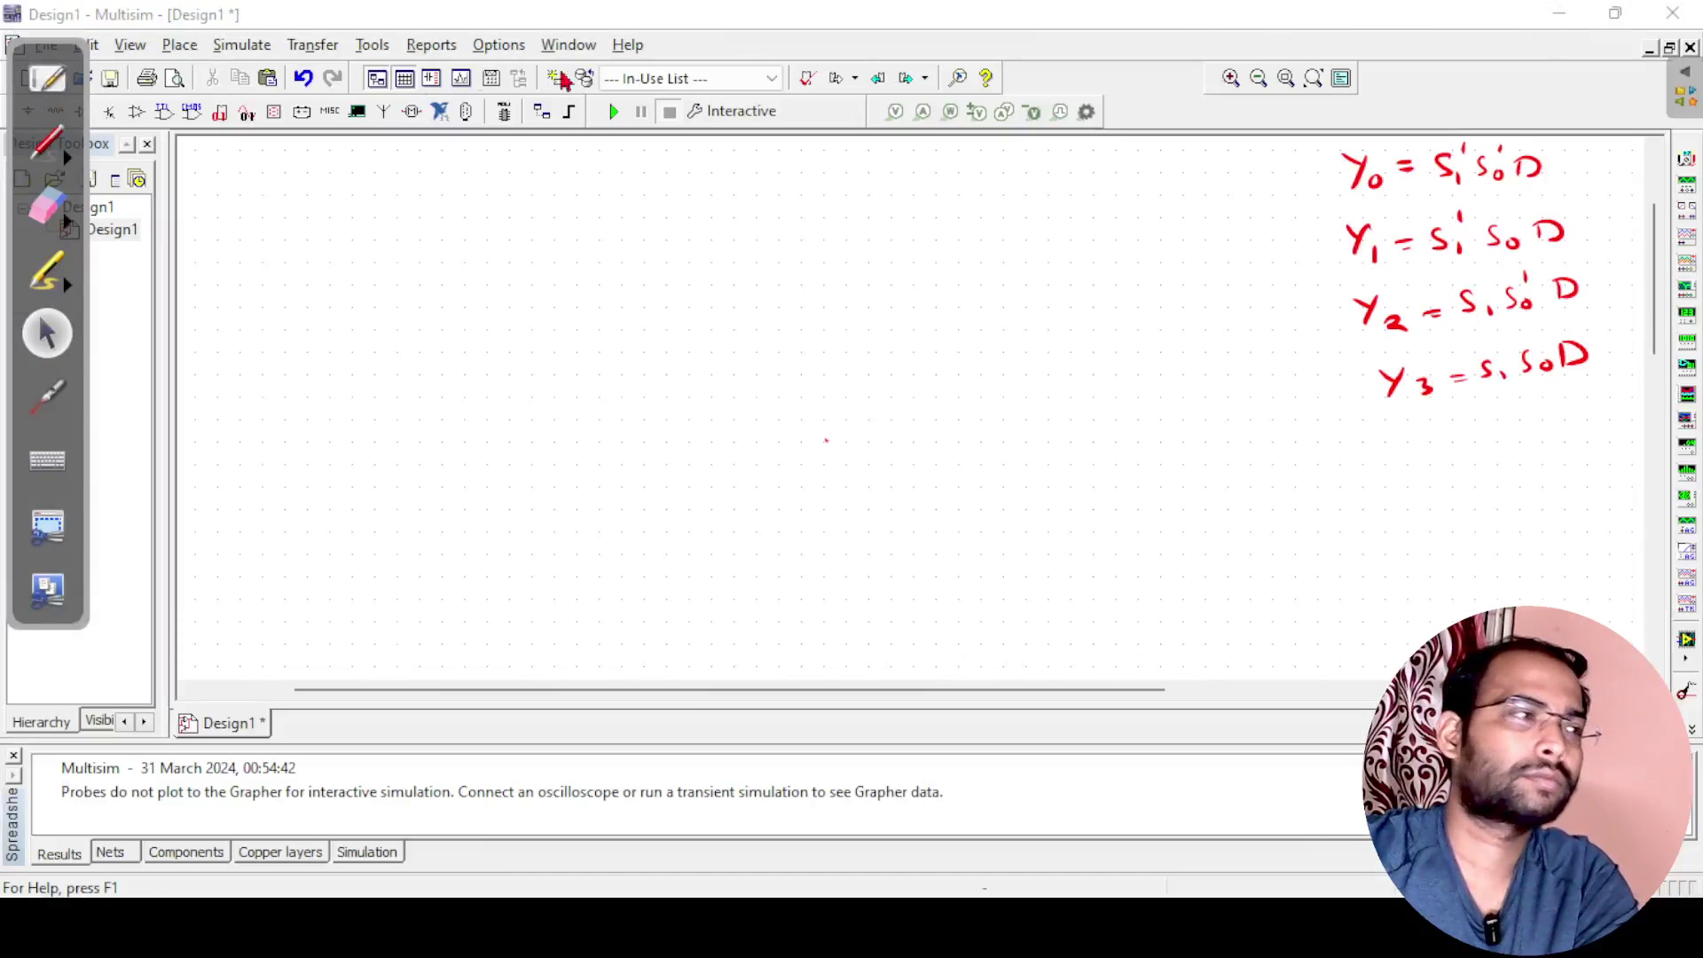
left_click(46, 143)
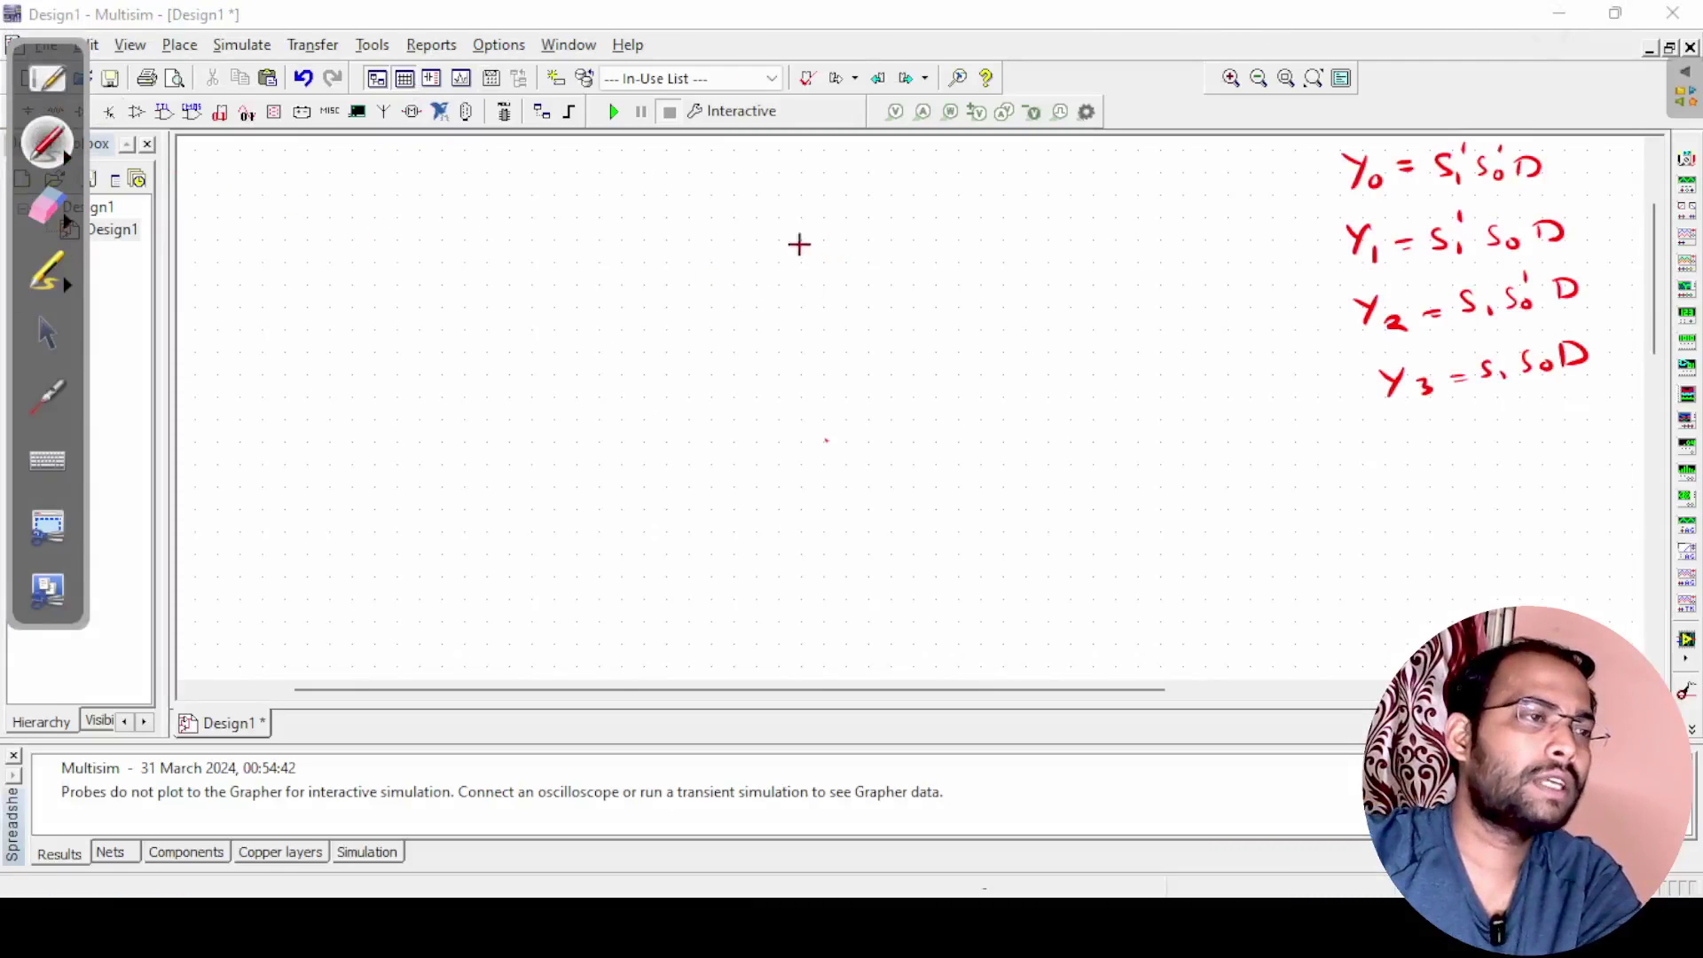
mouse_move(755, 183)
left_mouse_down()
mouse_move(759, 245)
mouse_move(765, 201)
mouse_move(749, 188)
mouse_move(812, 229)
mouse_move(759, 246)
left_mouse_up()
left_click_drag(649, 202, 761, 199)
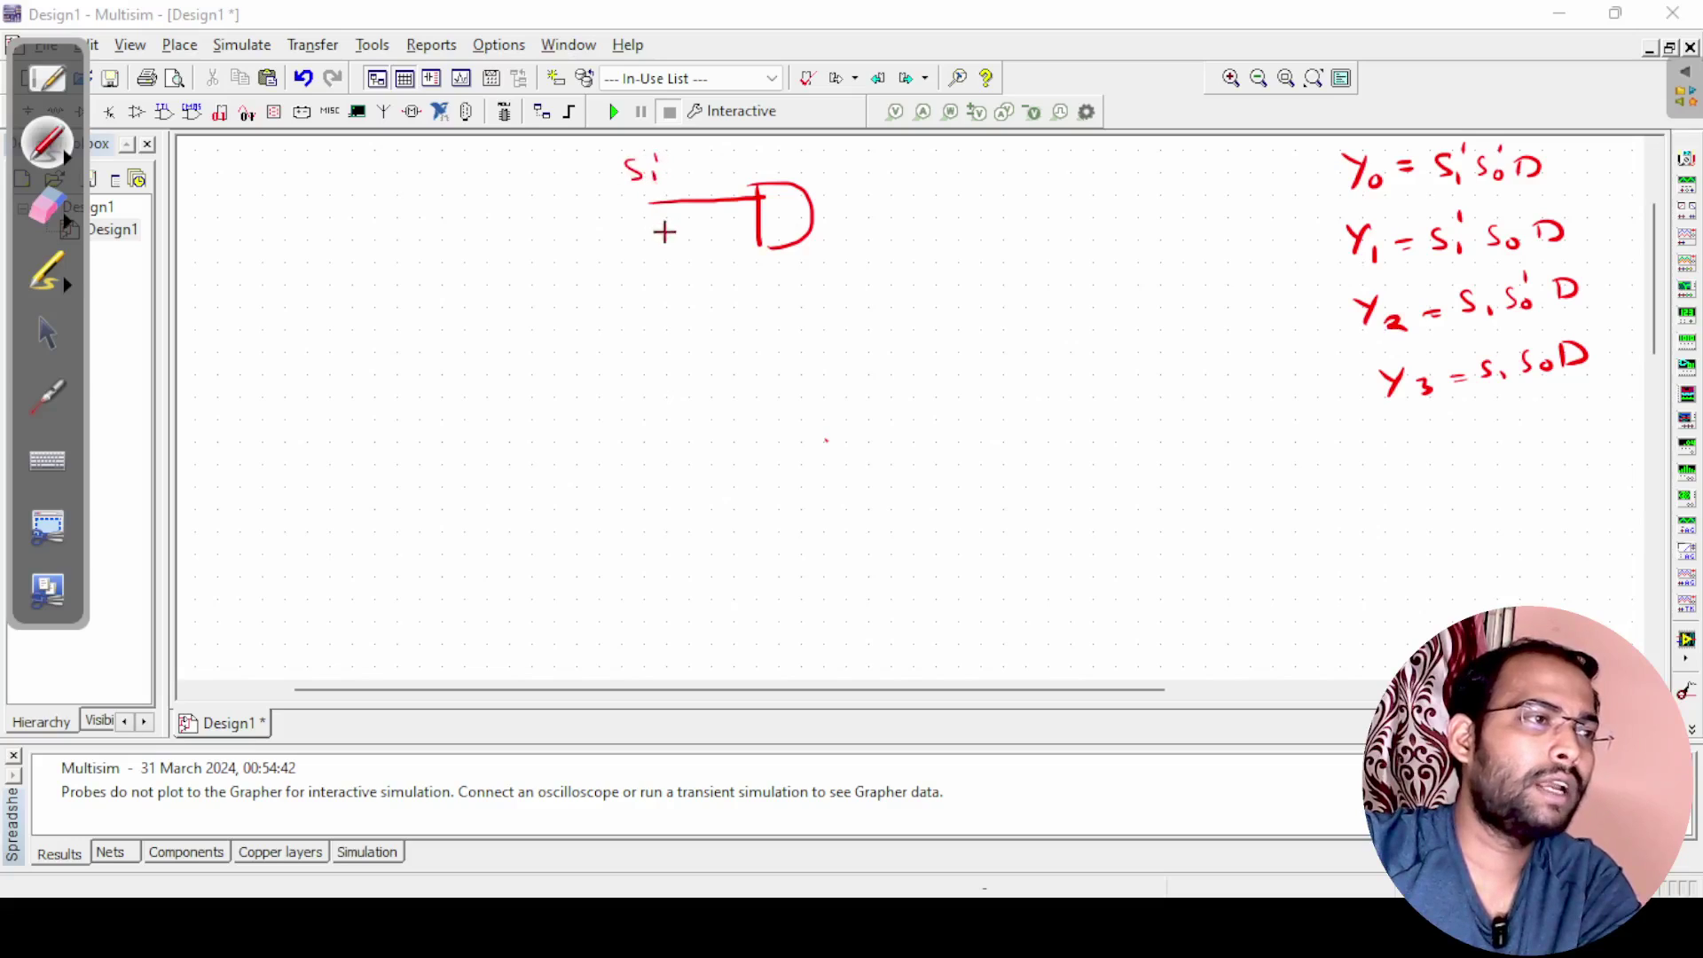
left_click_drag(664, 223, 759, 220)
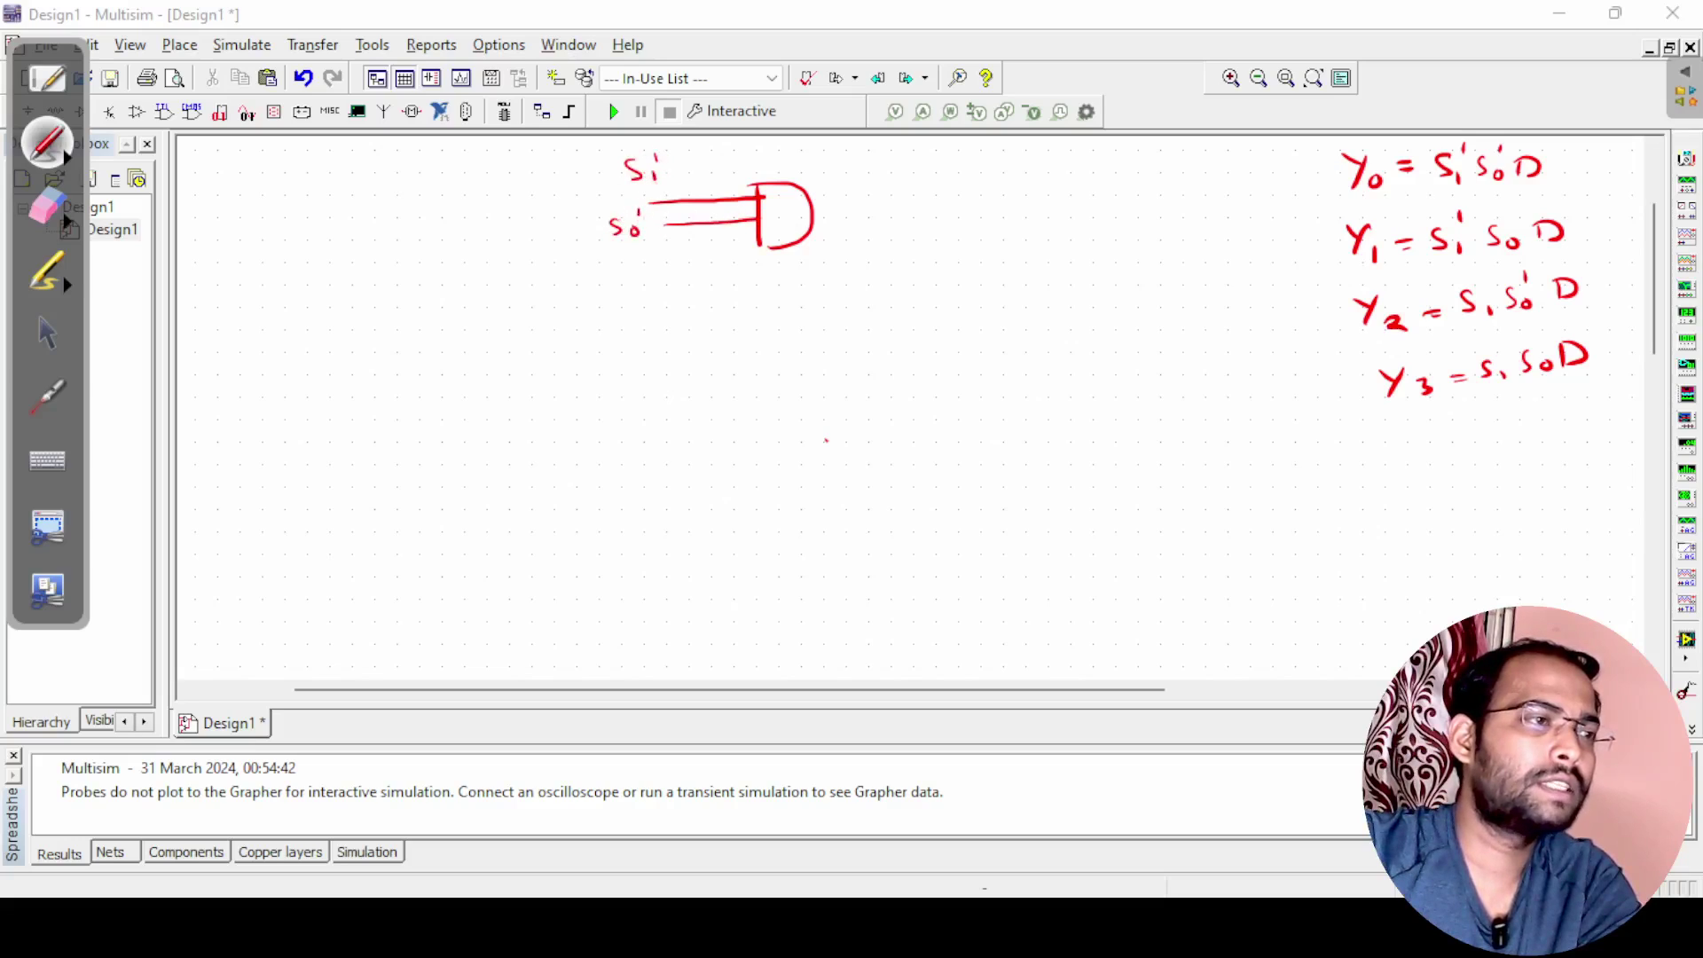
left_click_drag(665, 246, 760, 239)
left_click_drag(656, 264, 658, 278)
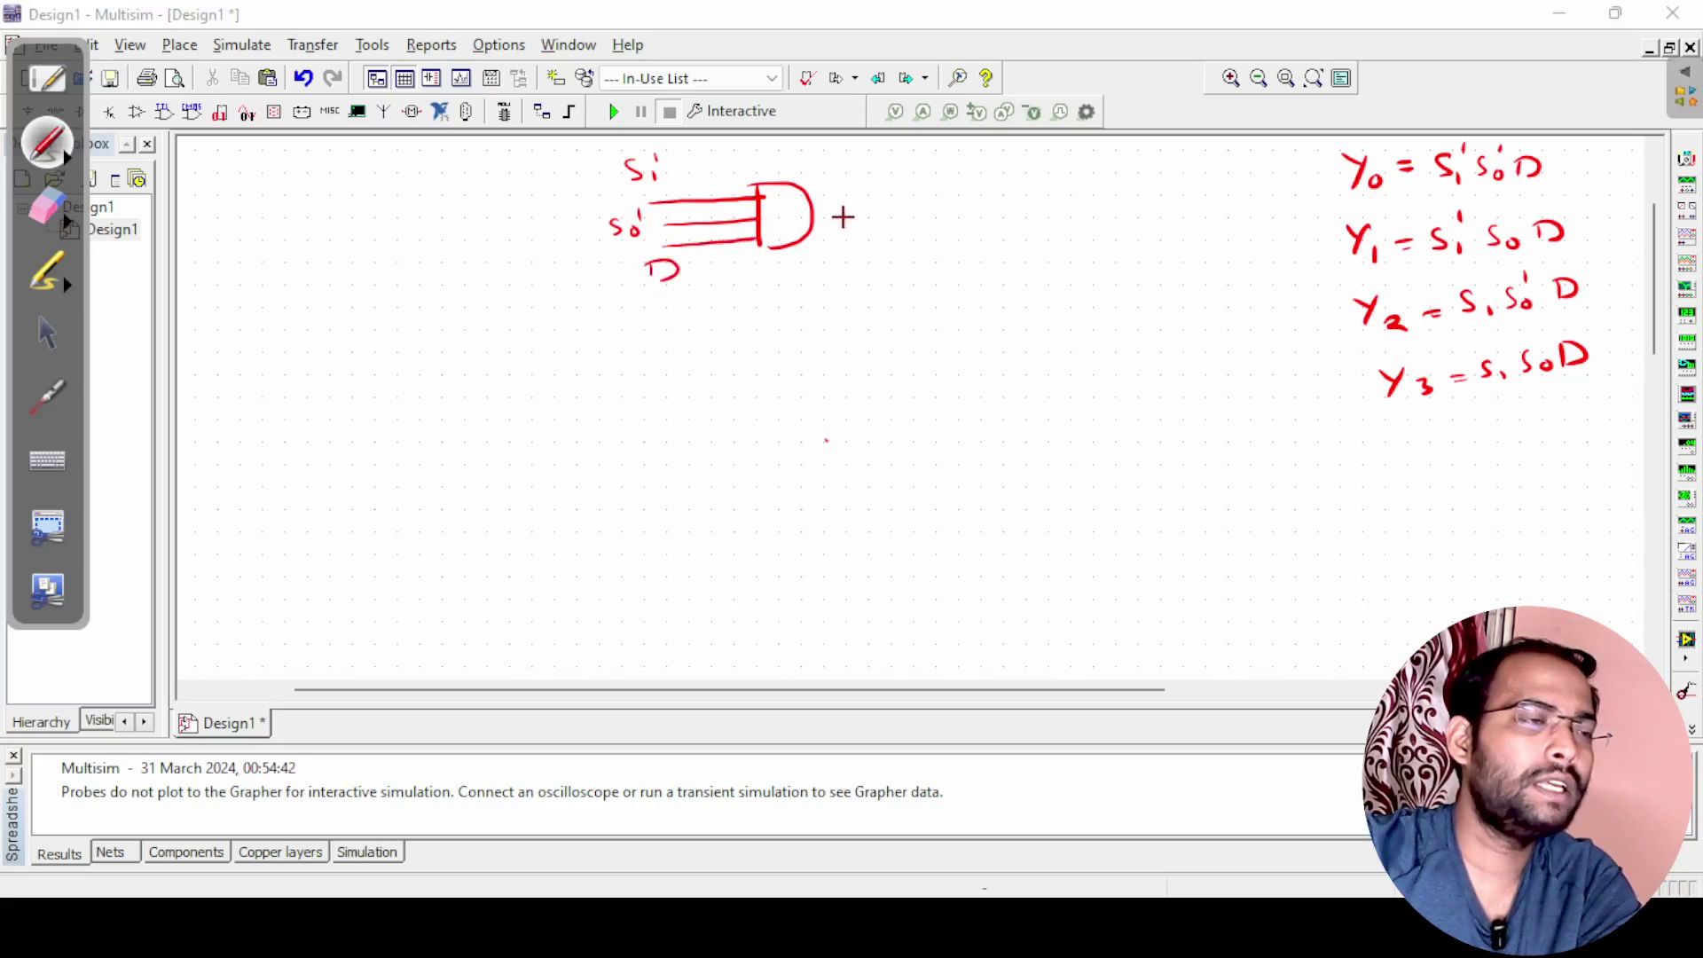
mouse_move(814, 211)
left_mouse_down()
mouse_move(941, 204)
mouse_move(895, 201)
left_mouse_up()
left_click_drag(923, 187, 921, 198)
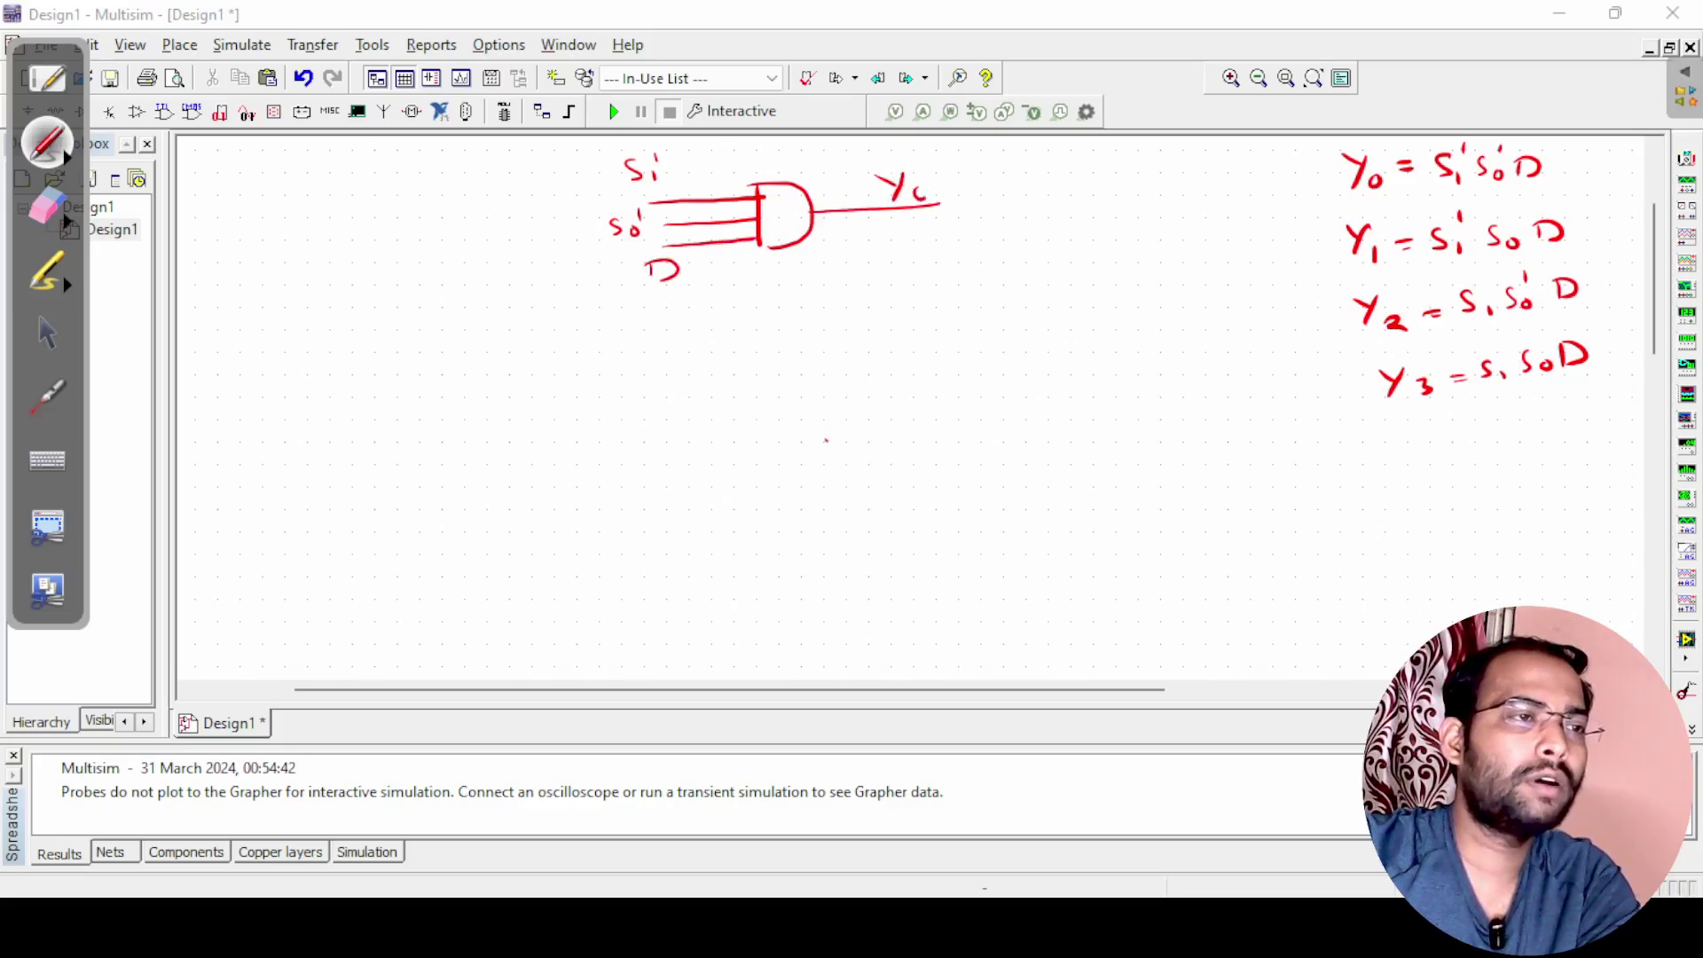
mouse_move(765, 301)
left_mouse_down()
mouse_move(804, 306)
mouse_move(766, 298)
left_mouse_up()
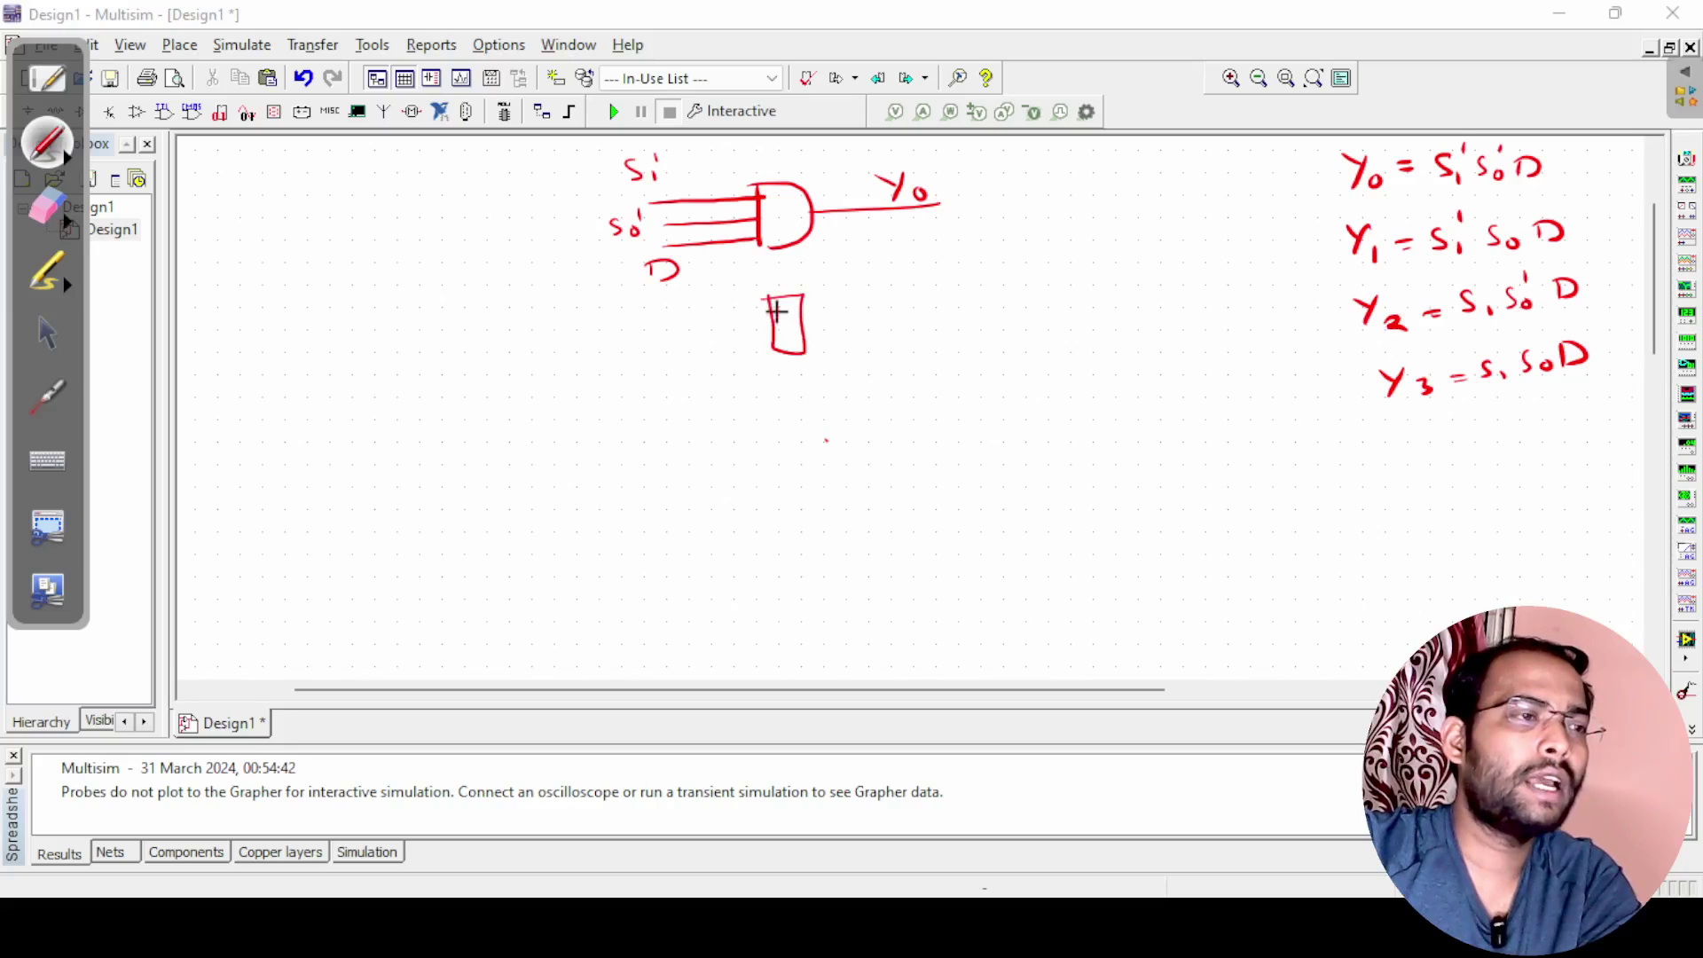
mouse_move(786, 390)
left_mouse_down()
mouse_move(823, 385)
mouse_move(786, 390)
left_mouse_up()
mouse_move(795, 500)
left_mouse_down()
mouse_move(828, 493)
mouse_move(787, 518)
left_mouse_up()
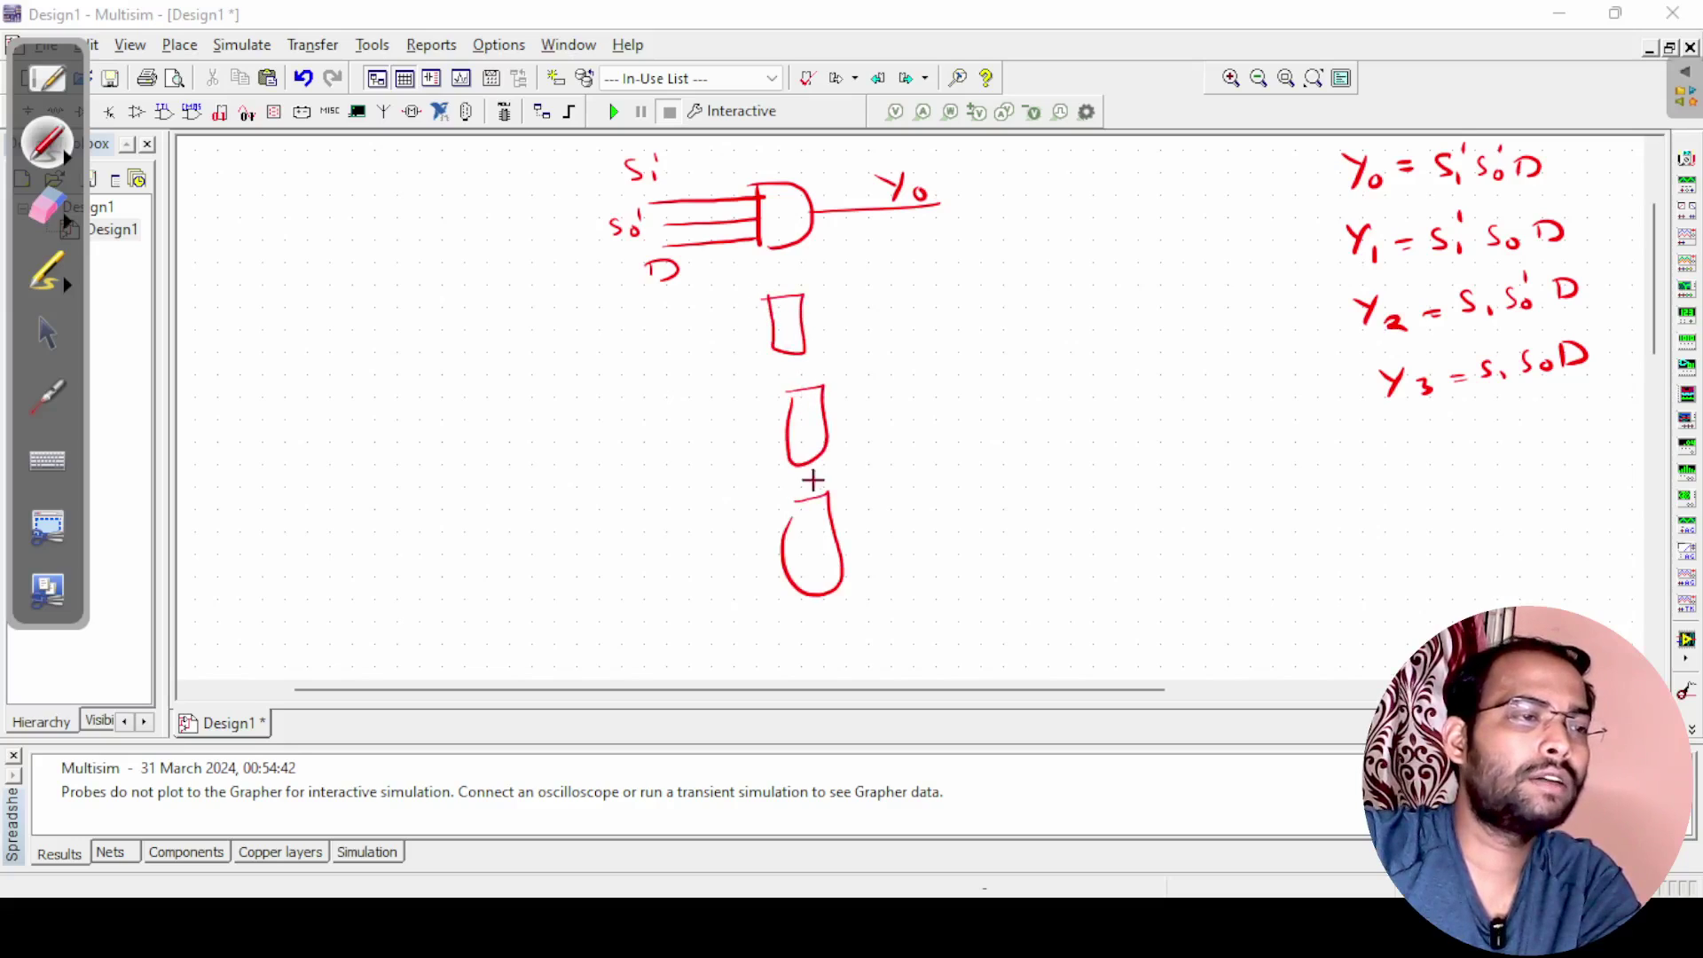
left_click(44, 207)
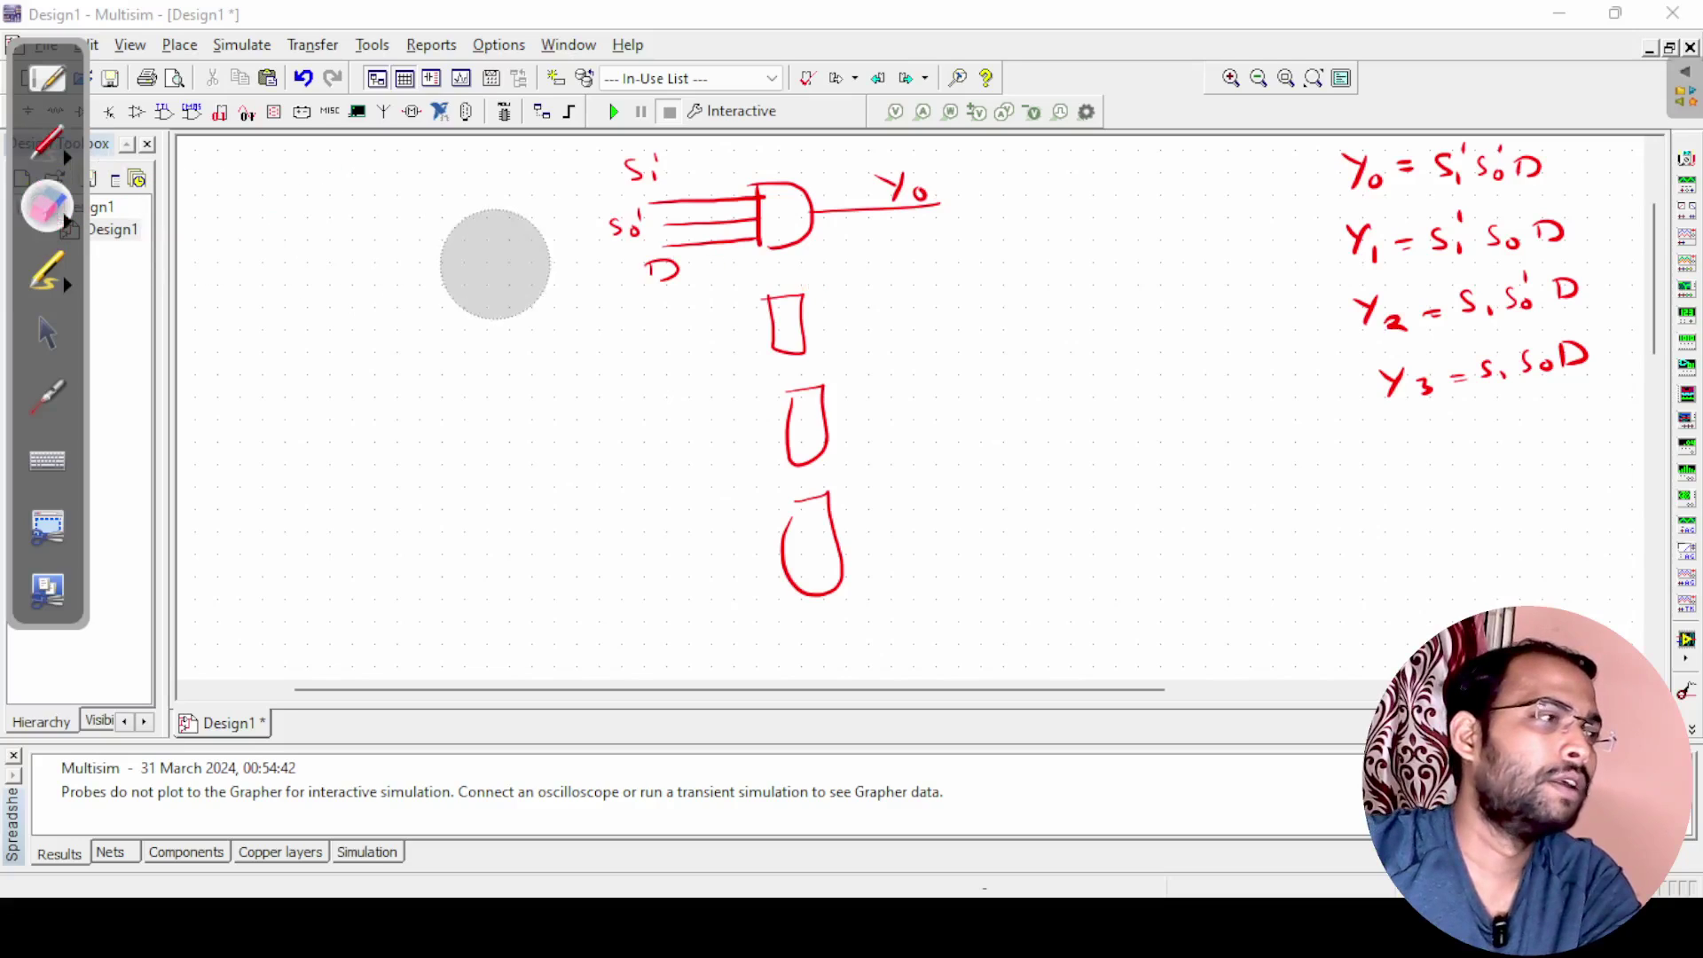
mouse_move(494, 263)
left_mouse_down()
mouse_move(627, 235)
mouse_move(857, 551)
left_mouse_up()
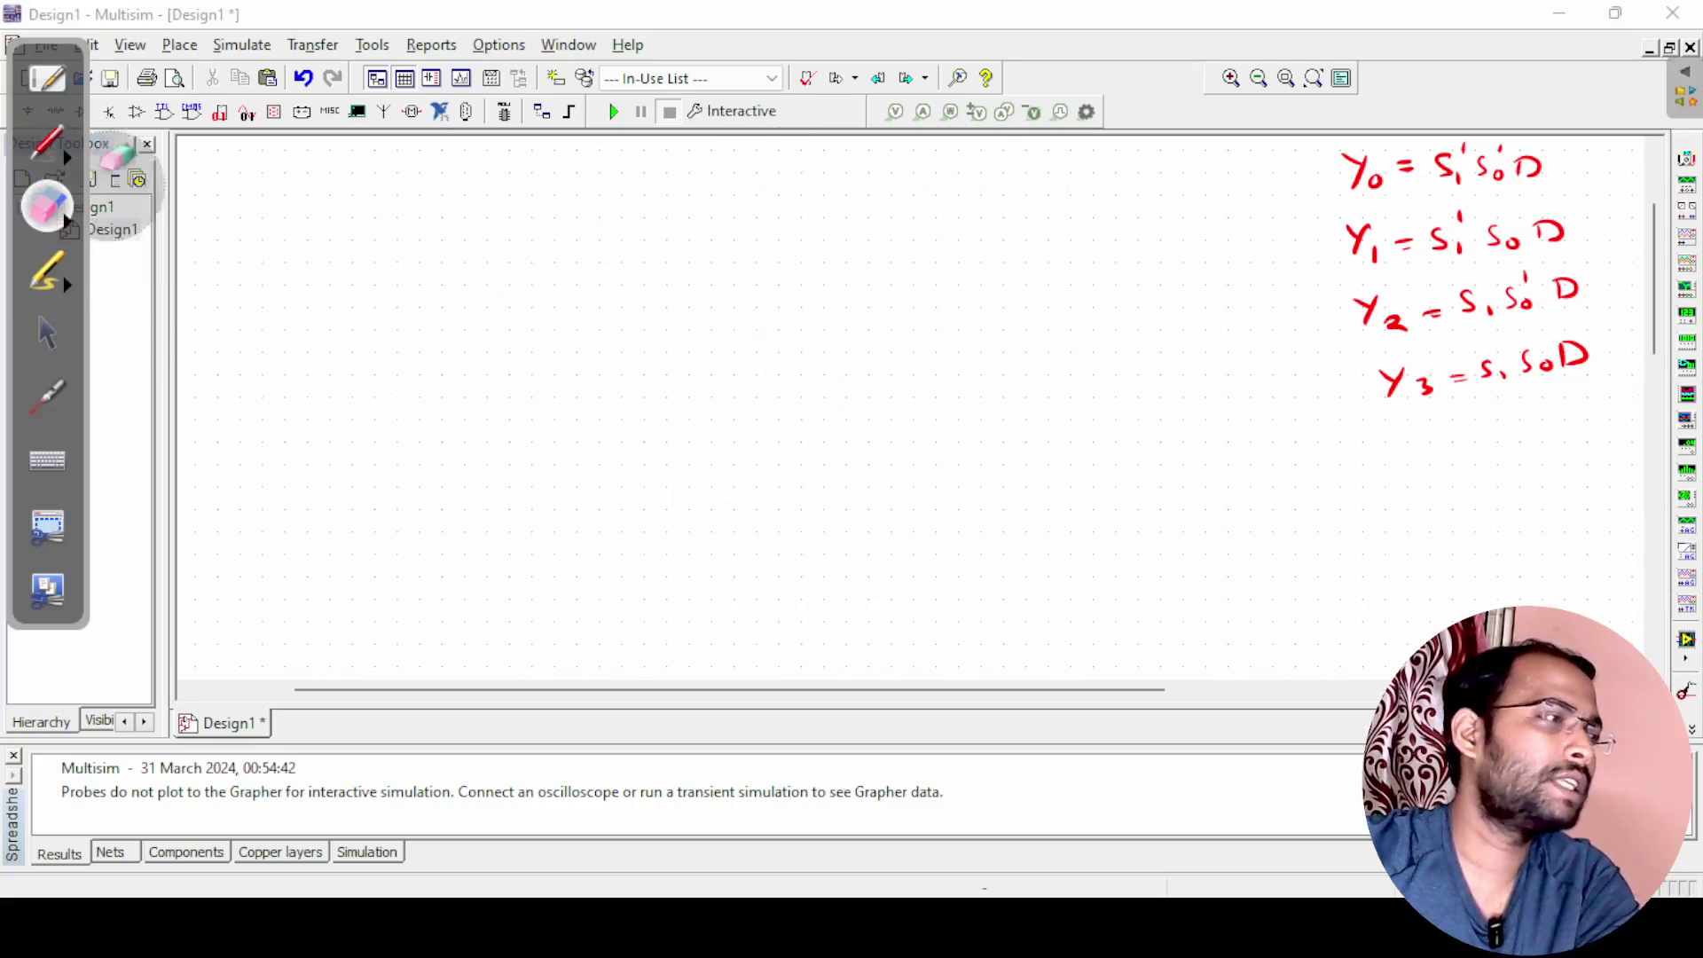
left_click(47, 333)
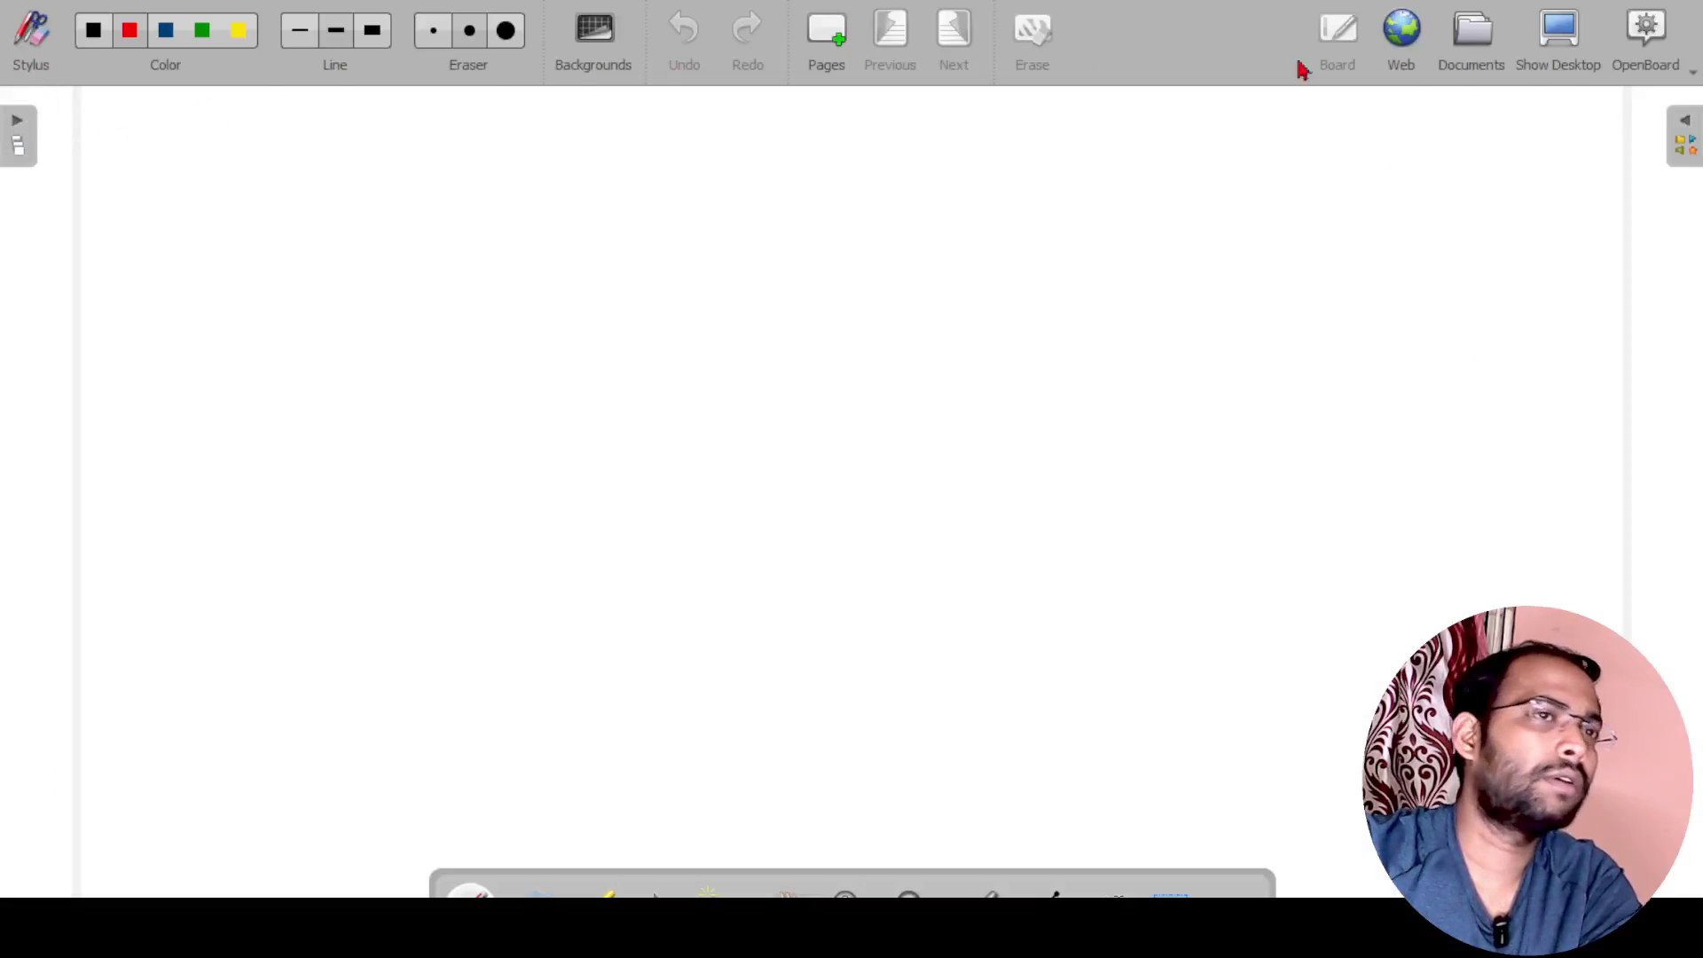
left_click(1558, 39)
left_click(49, 78)
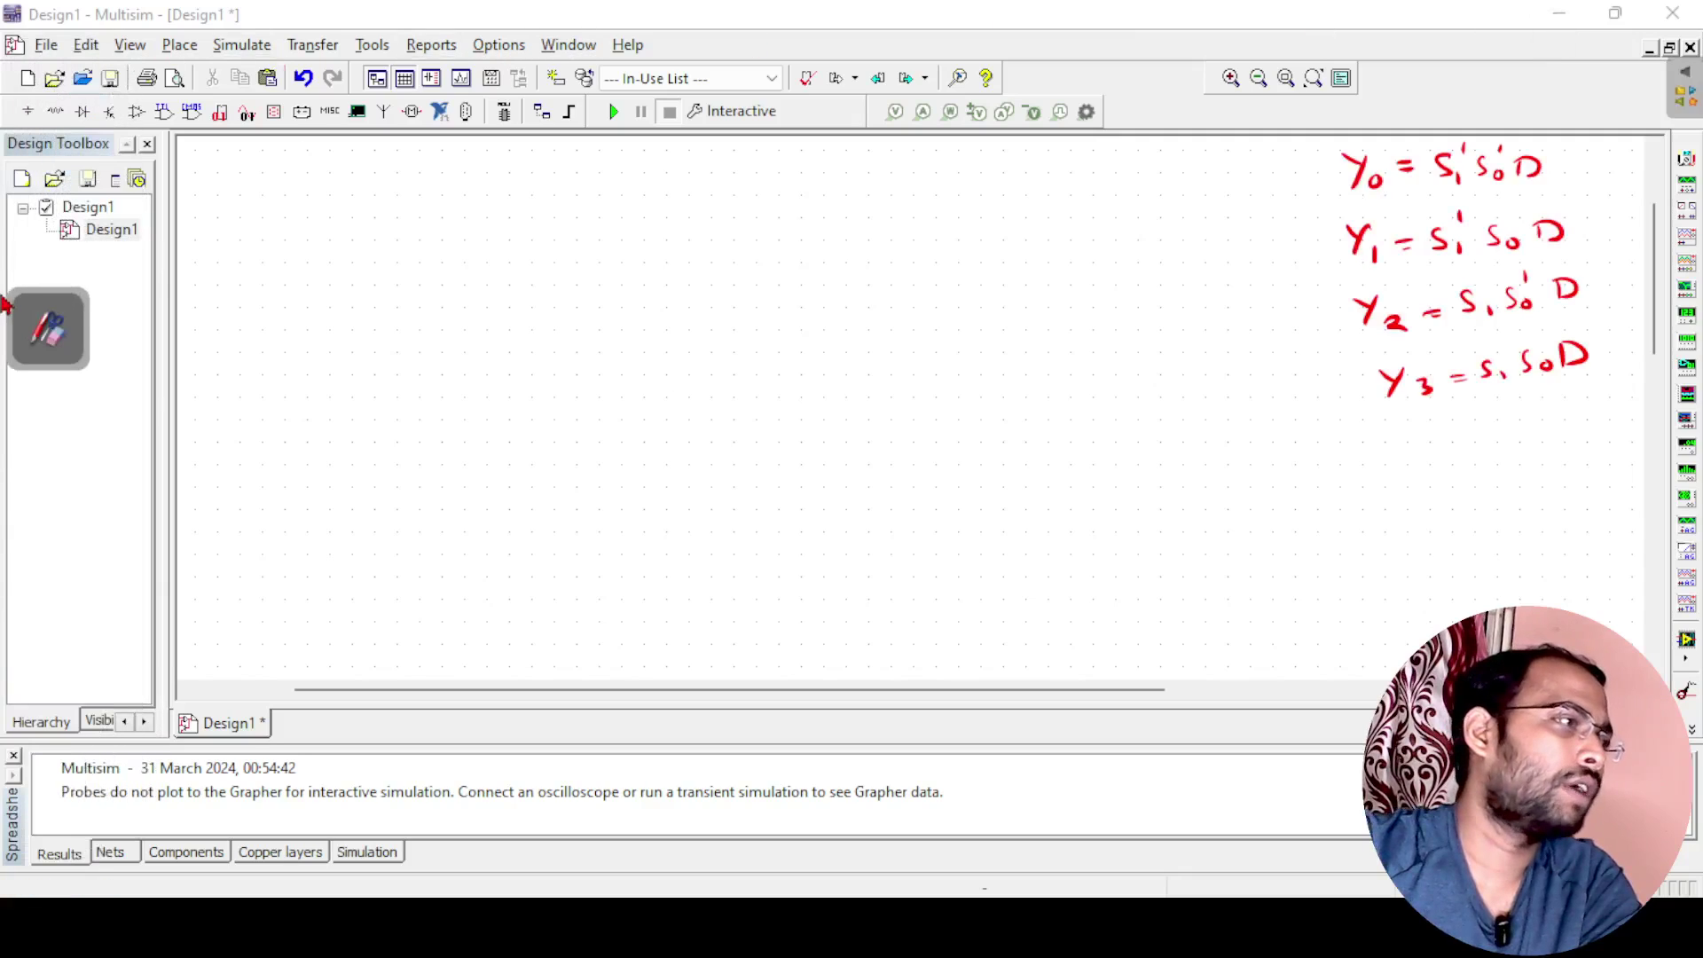
Search all component groups for 'and' and pick the AND3 gate.
left_click(29, 112)
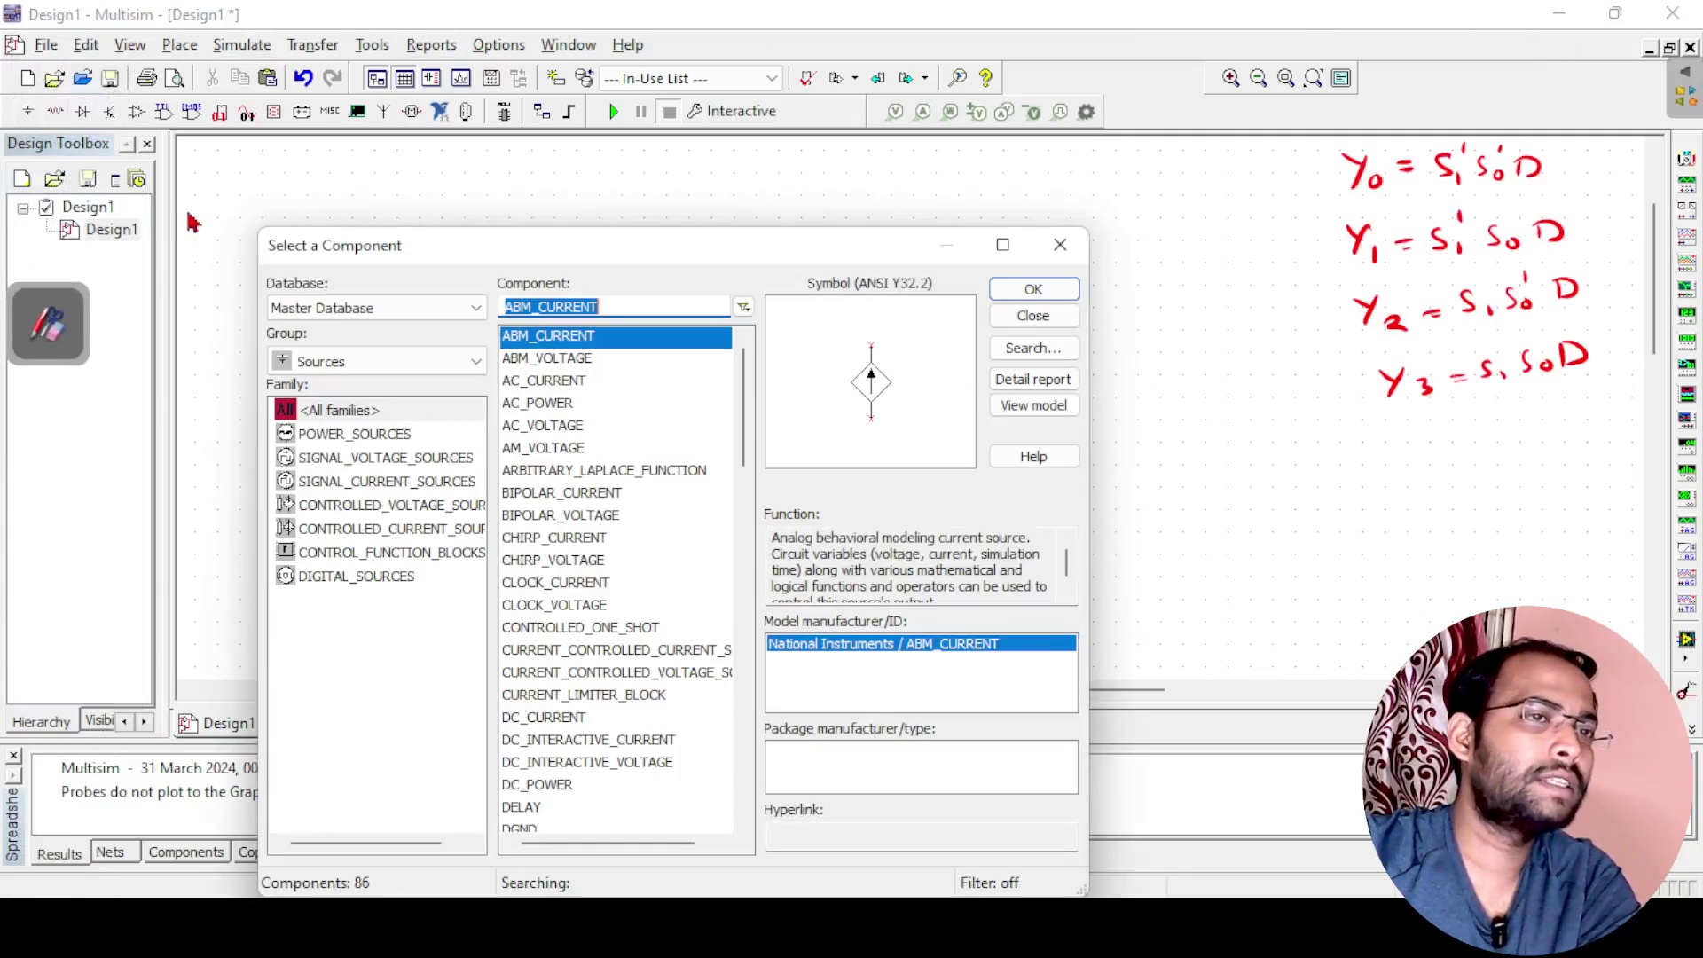
left_click(330, 361)
left_click(334, 393)
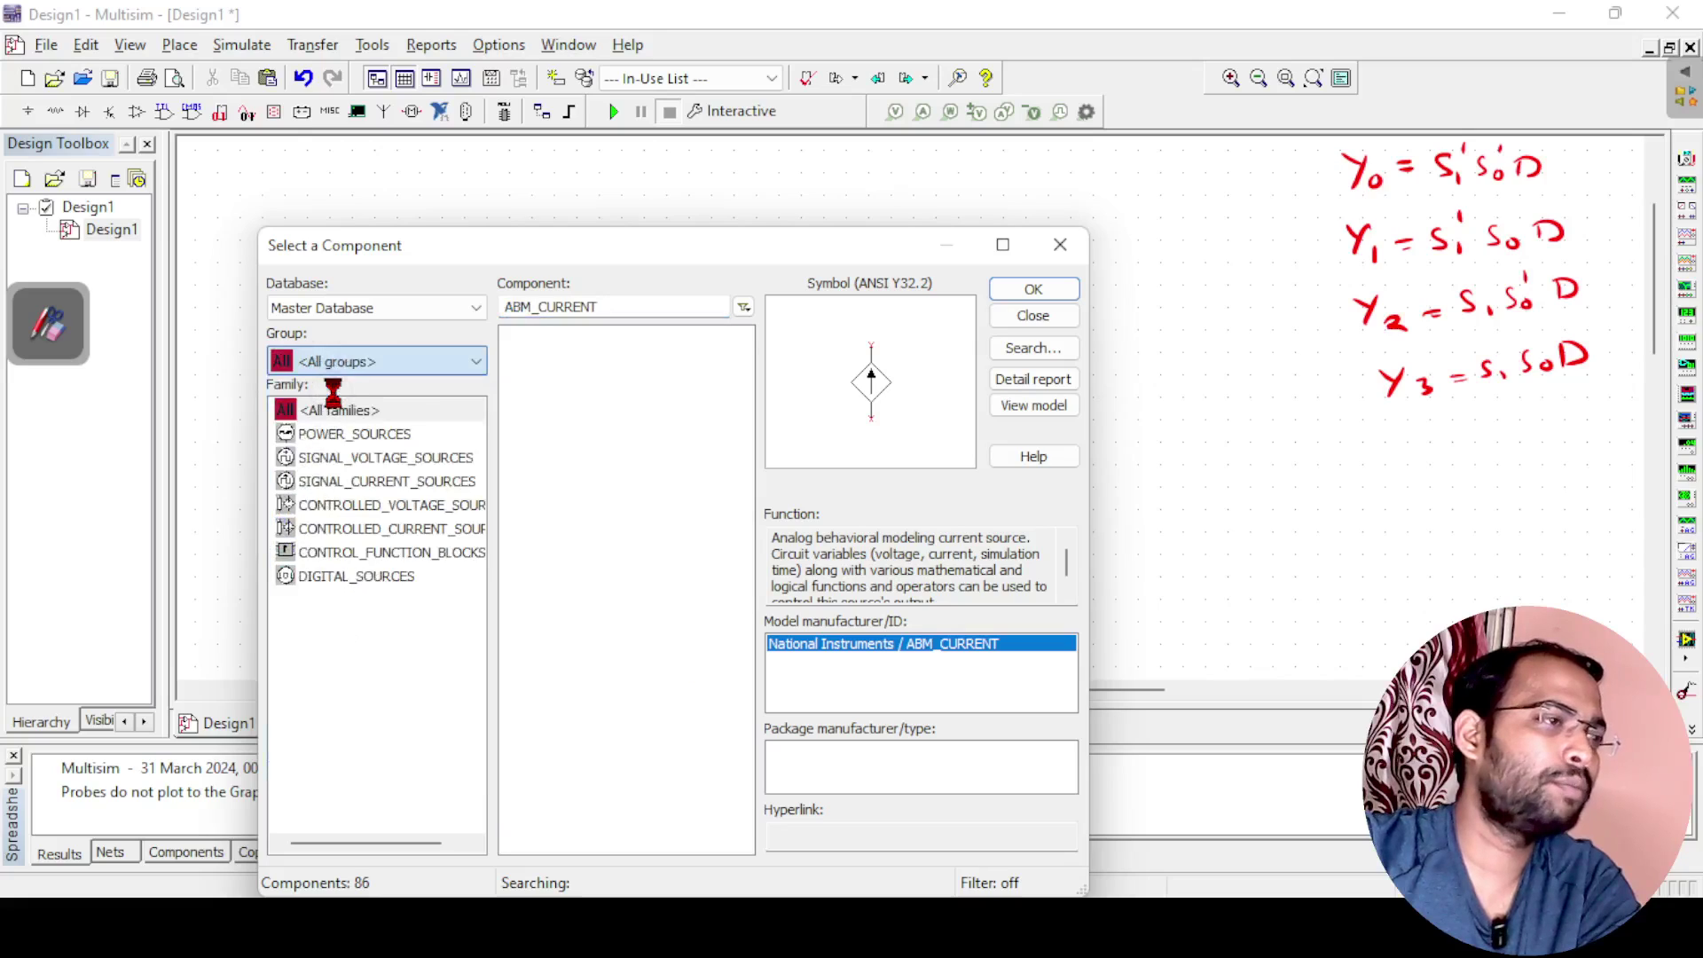
left_click_drag(570, 311, 470, 327)
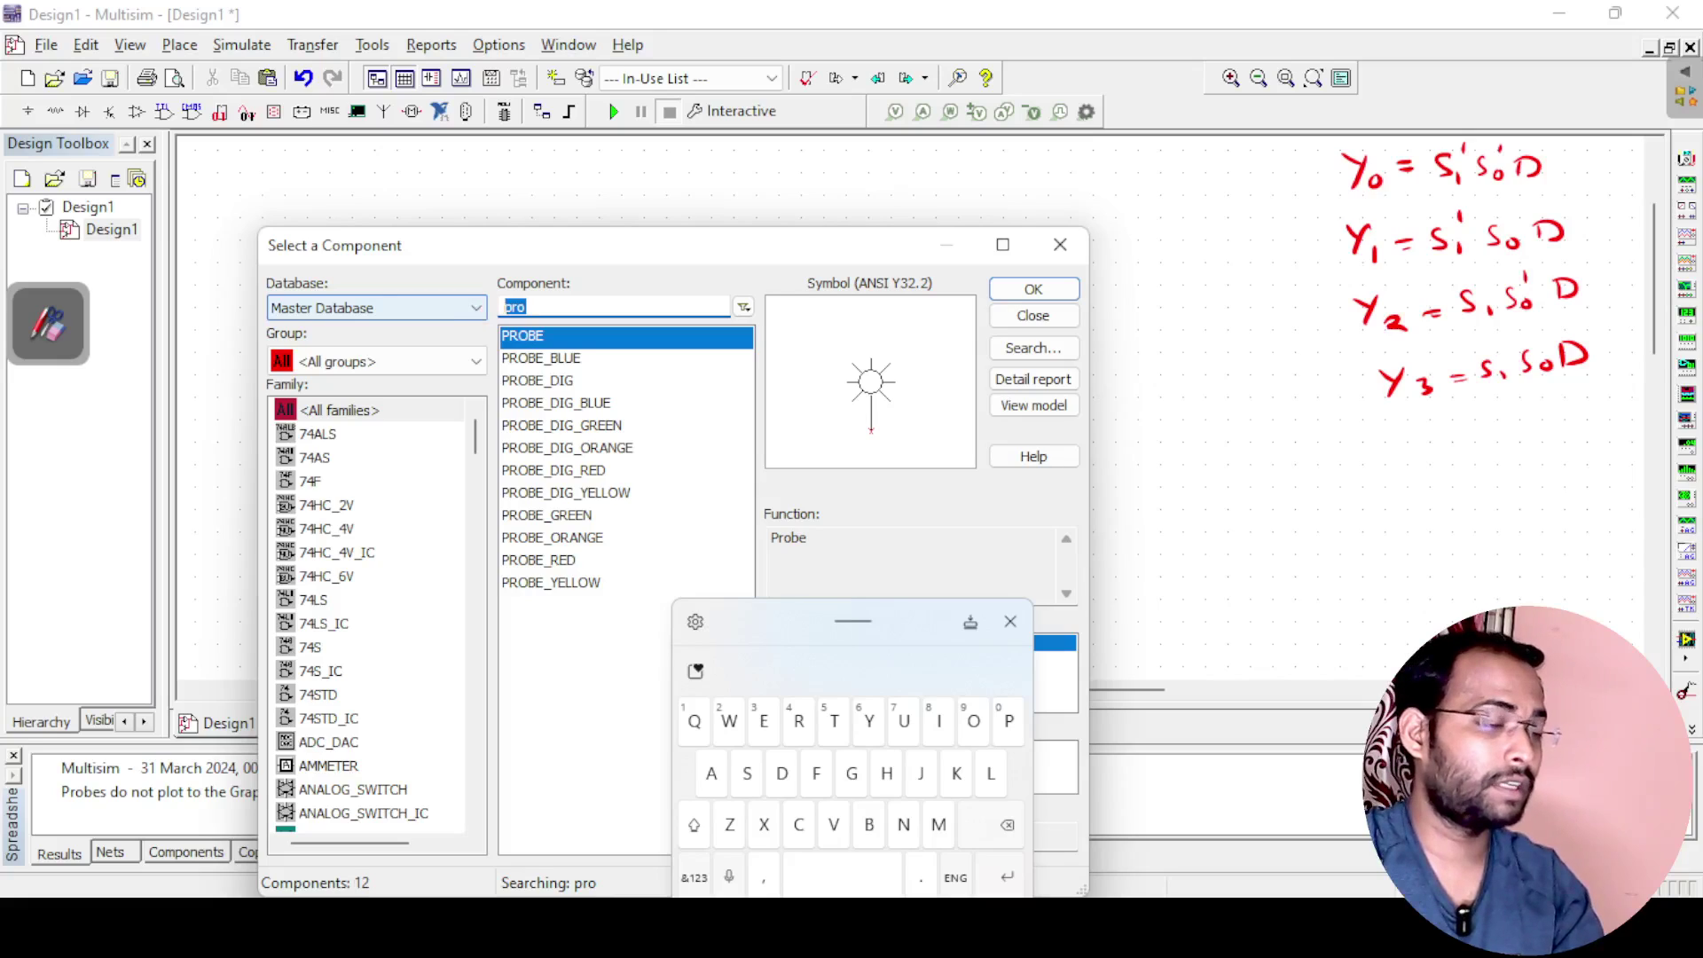
type("and")
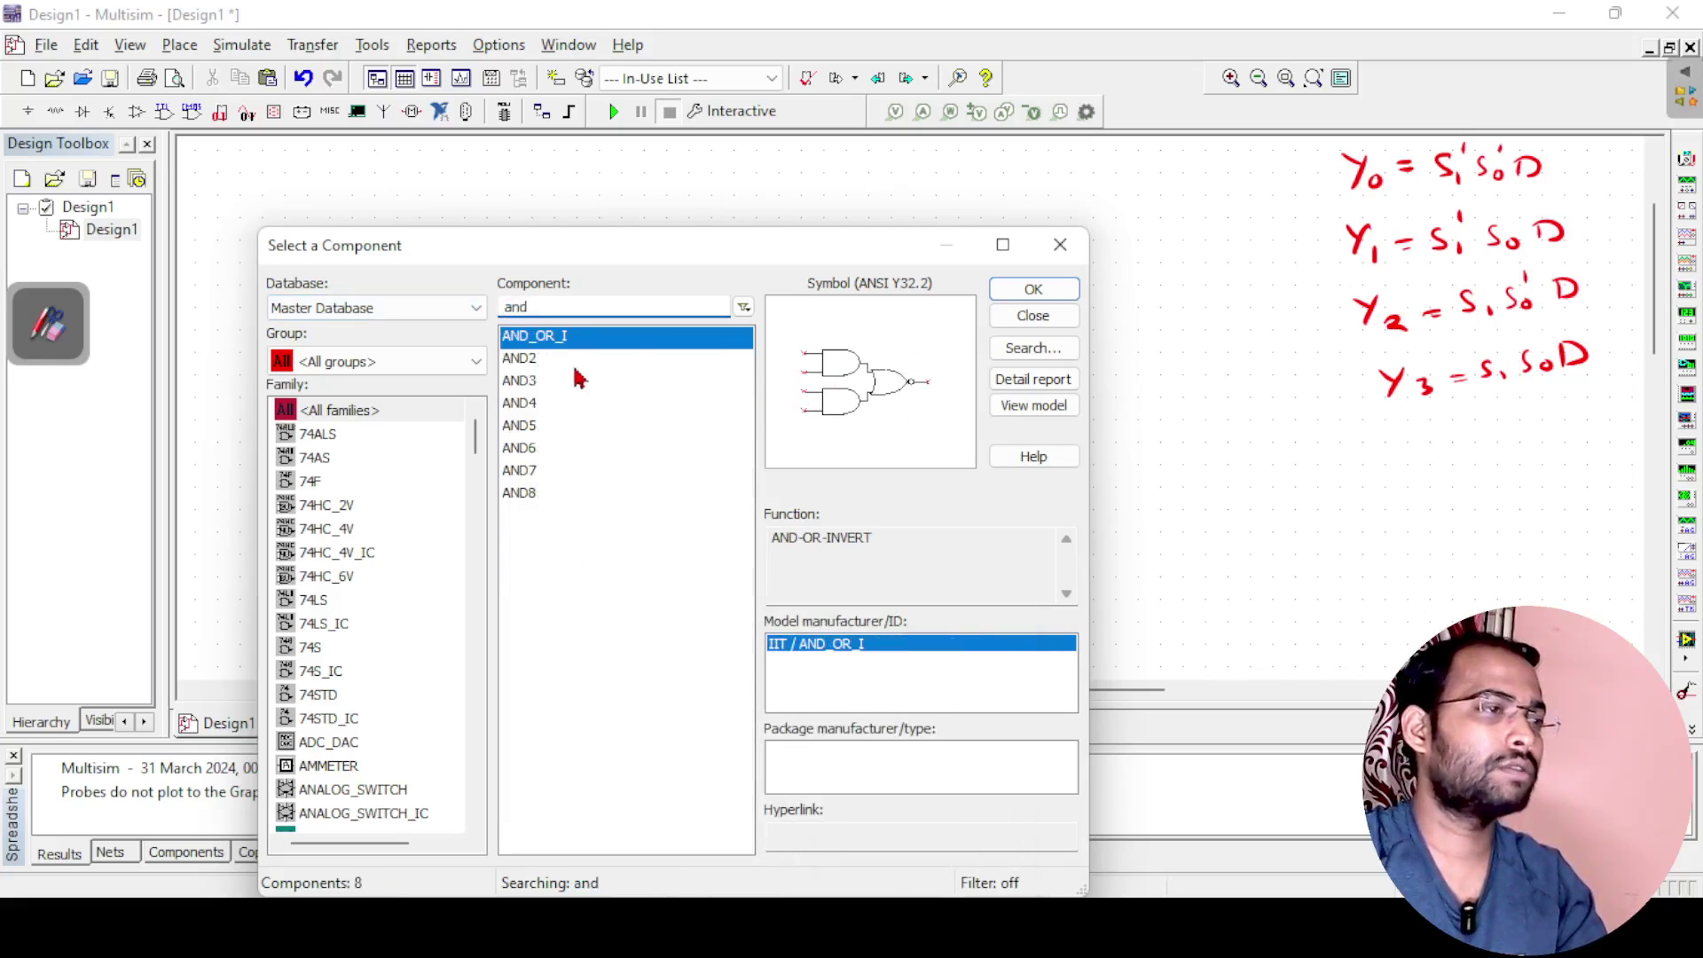
left_click(538, 381)
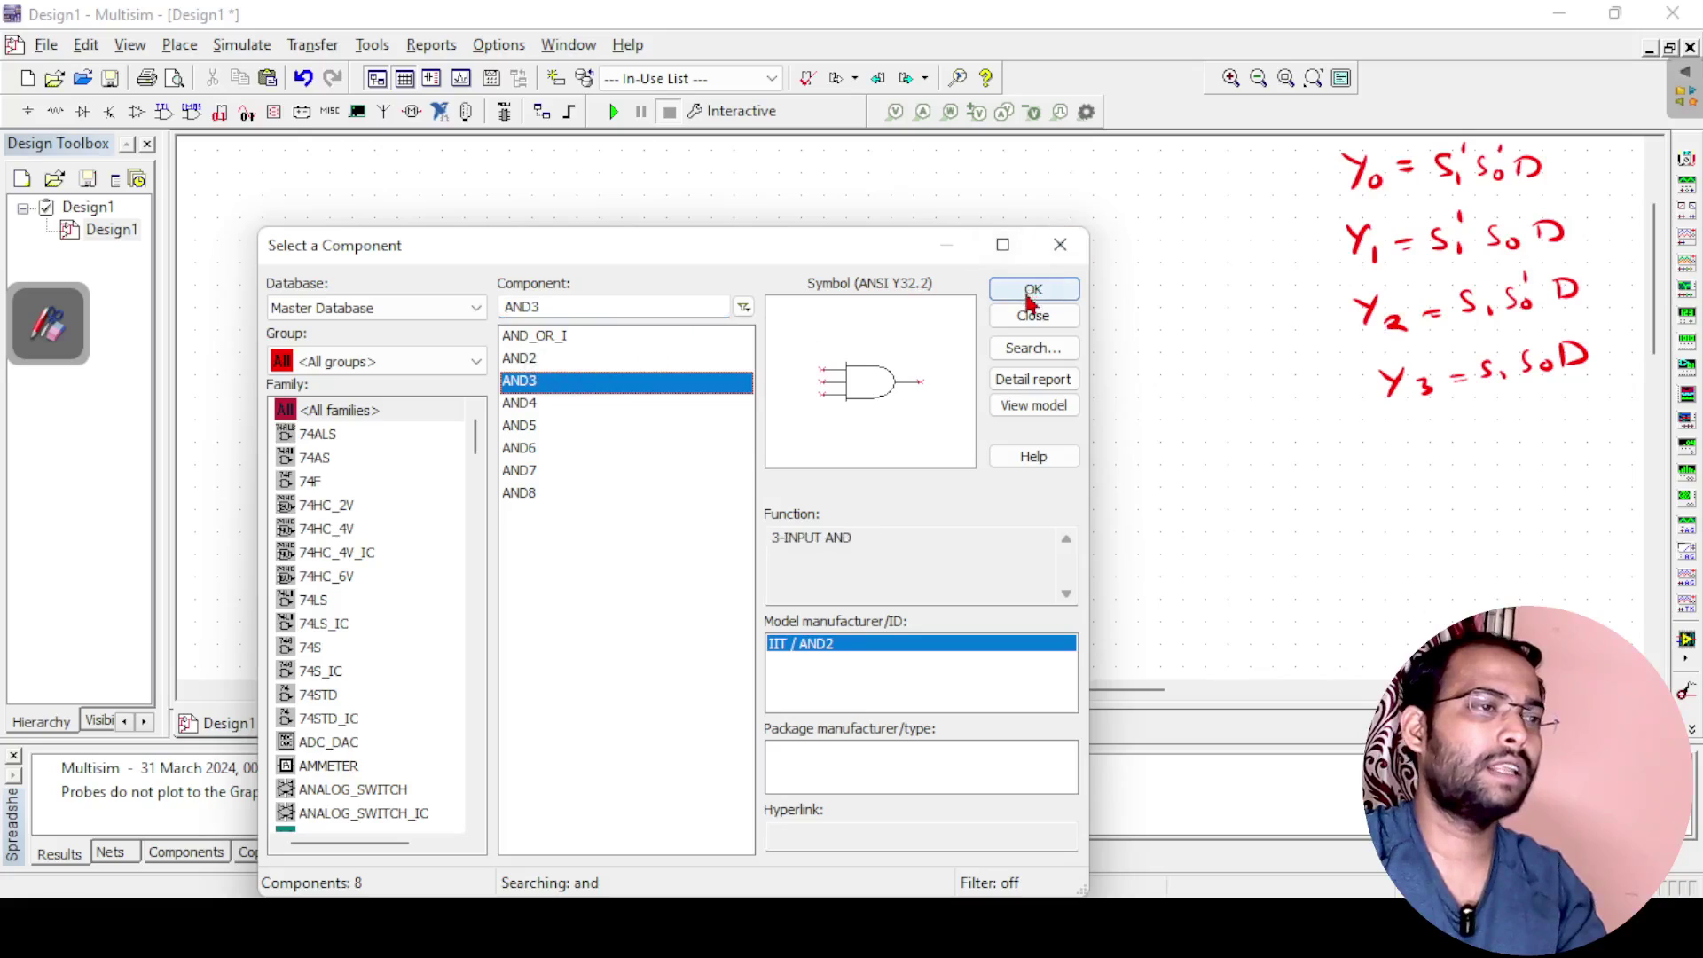
left_click(1033, 290)
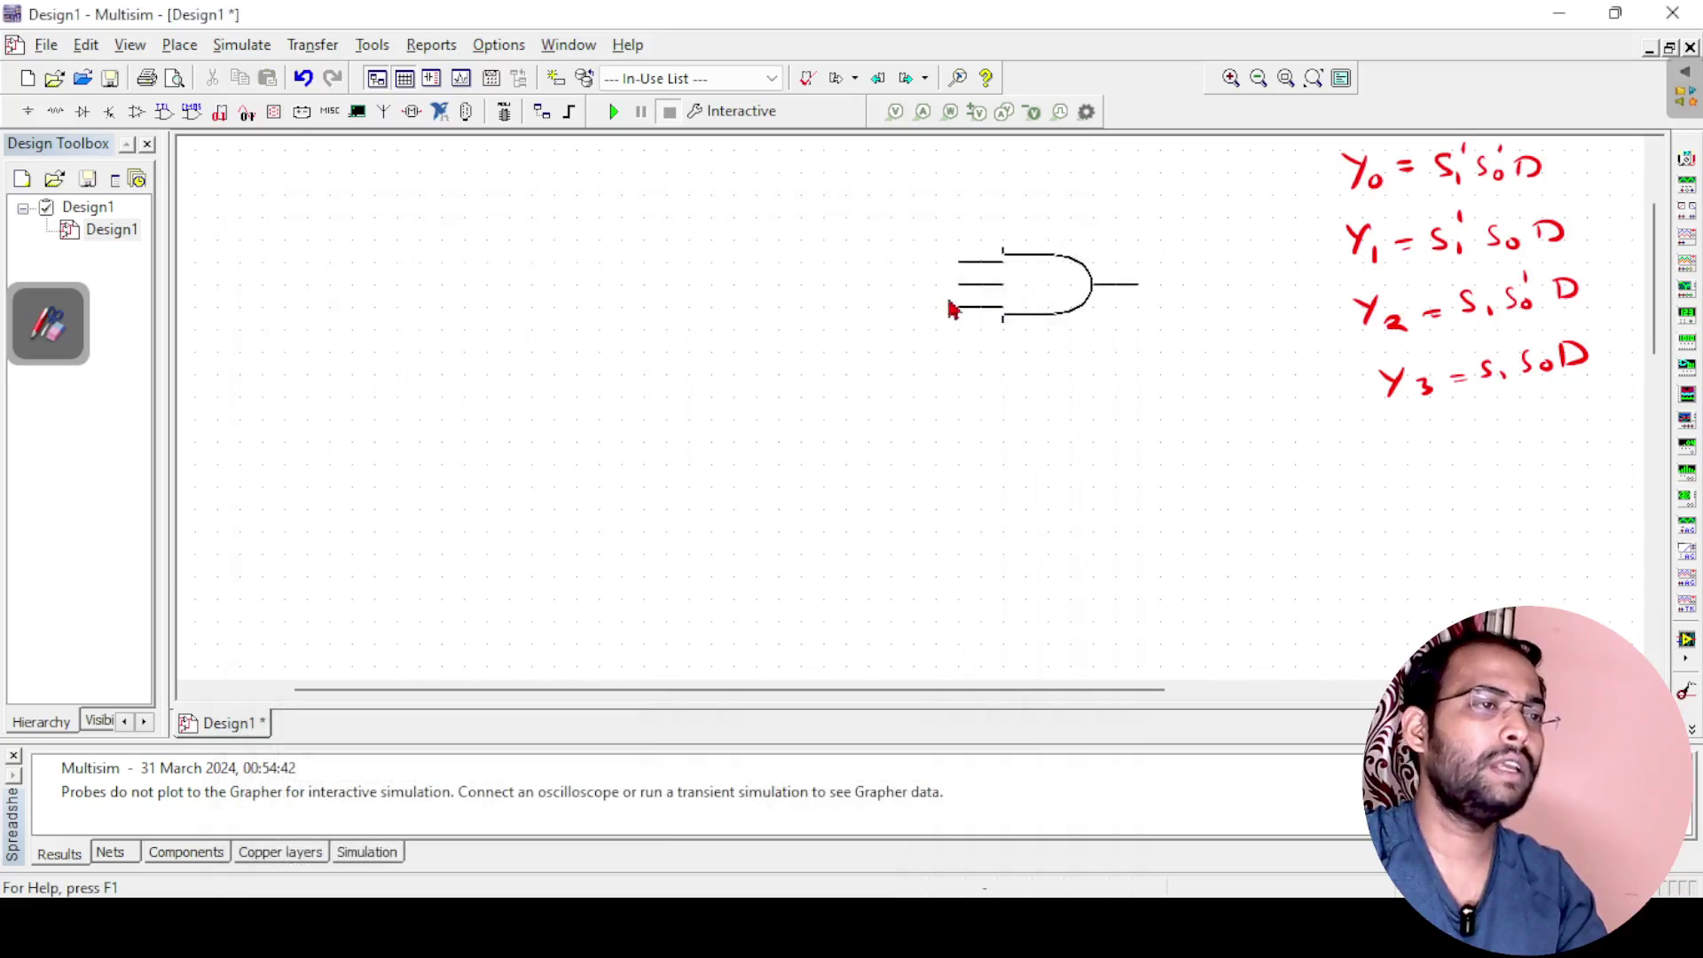
Place four AND3 gates, U1–U4, stacked down the schematic.
left_click(727, 235)
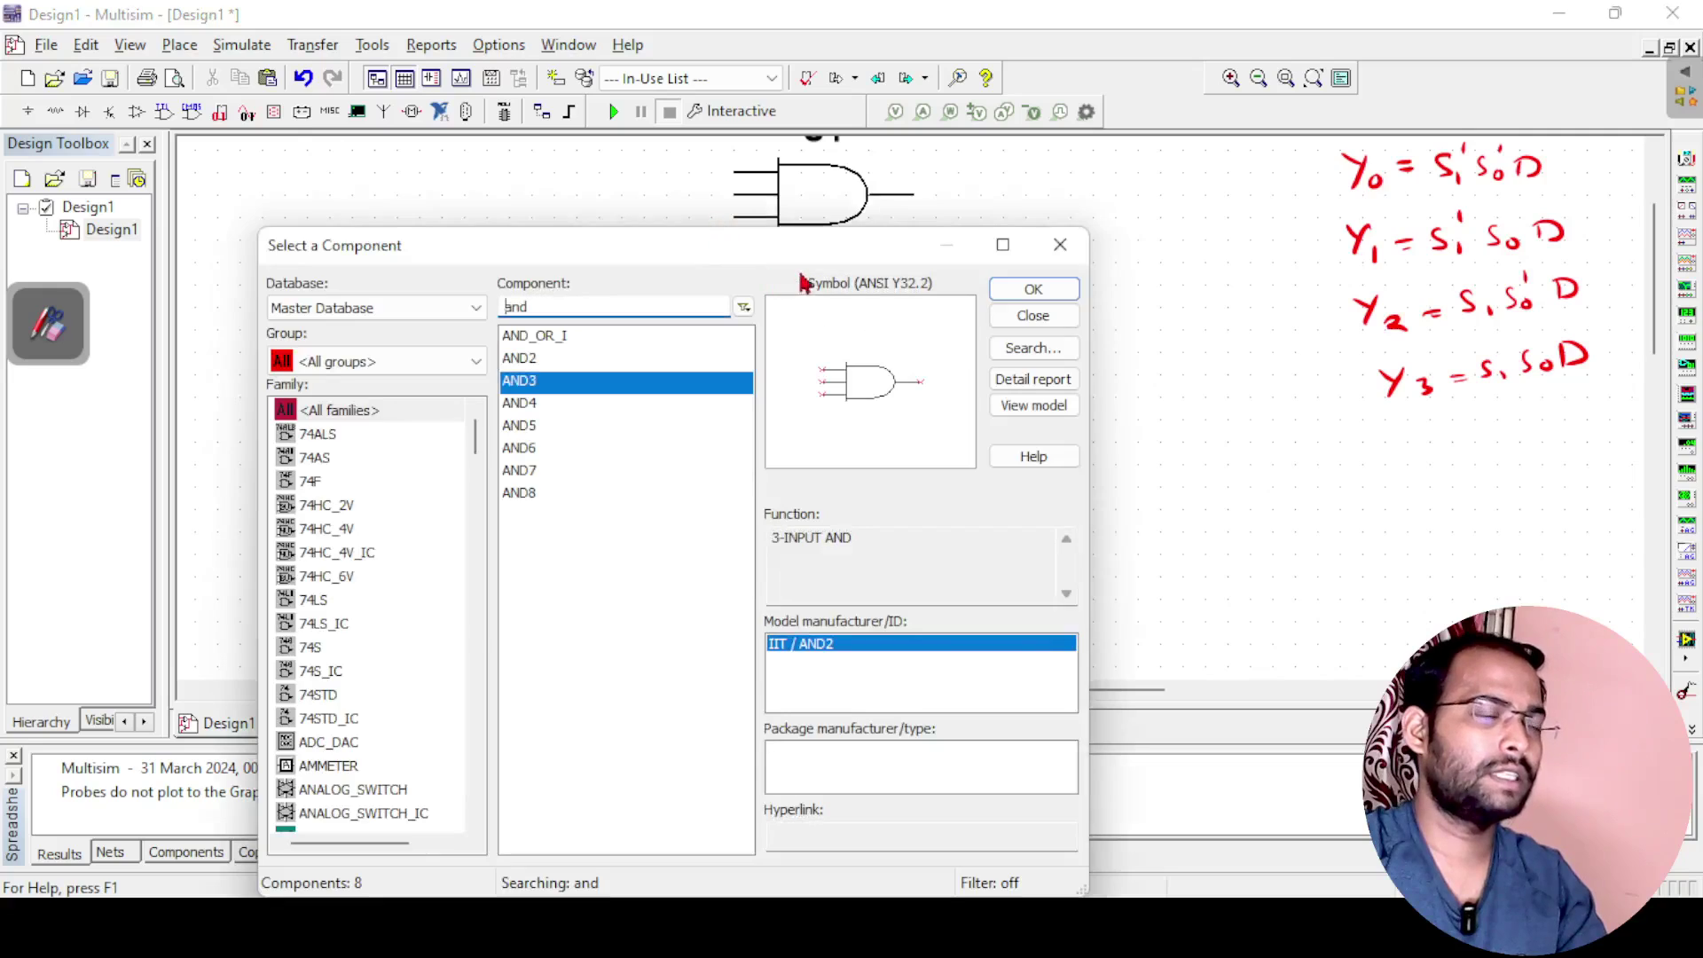
left_click(1012, 289)
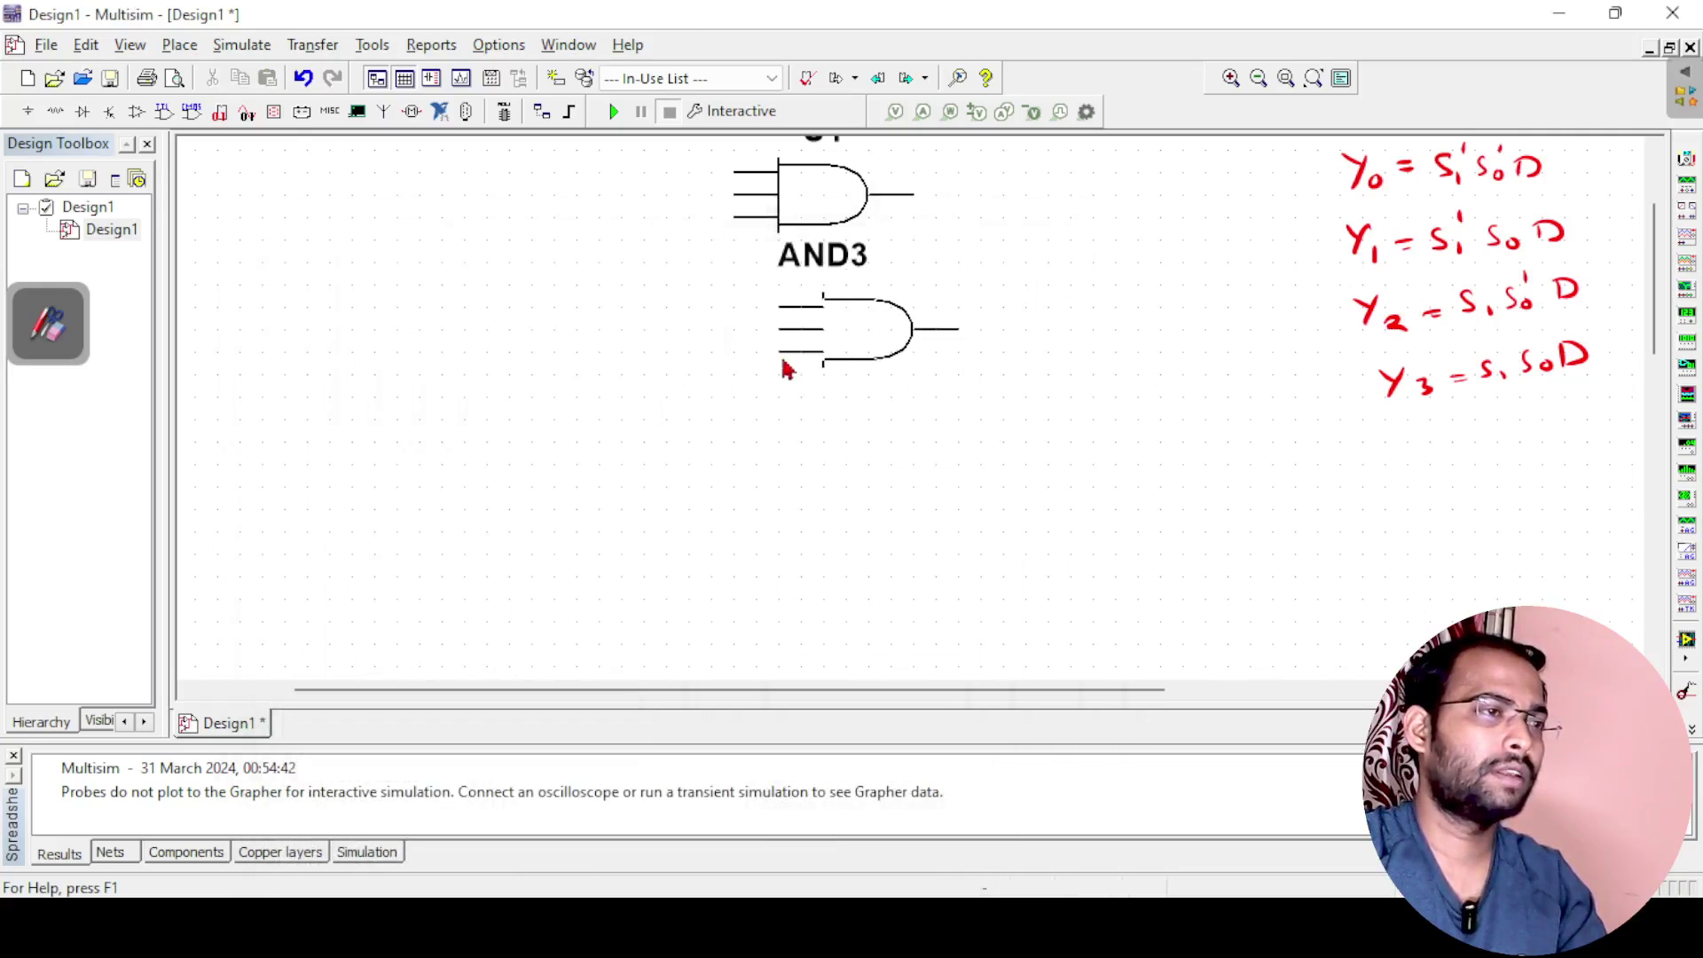
left_click(743, 371)
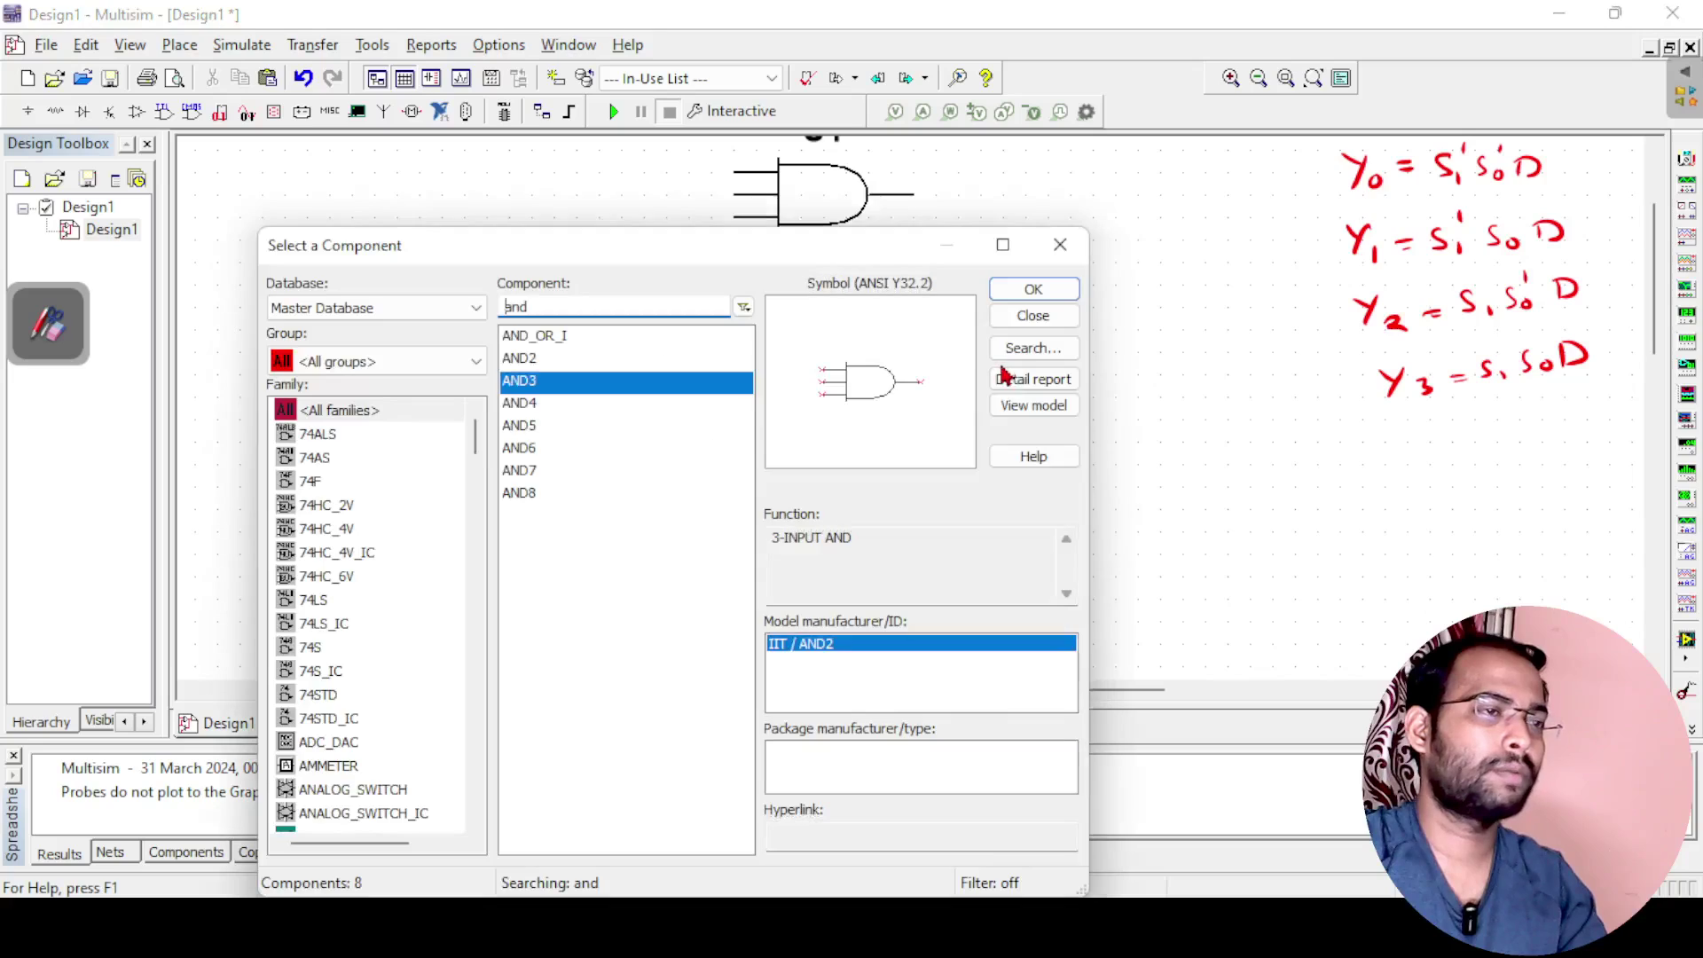
left_click(1015, 289)
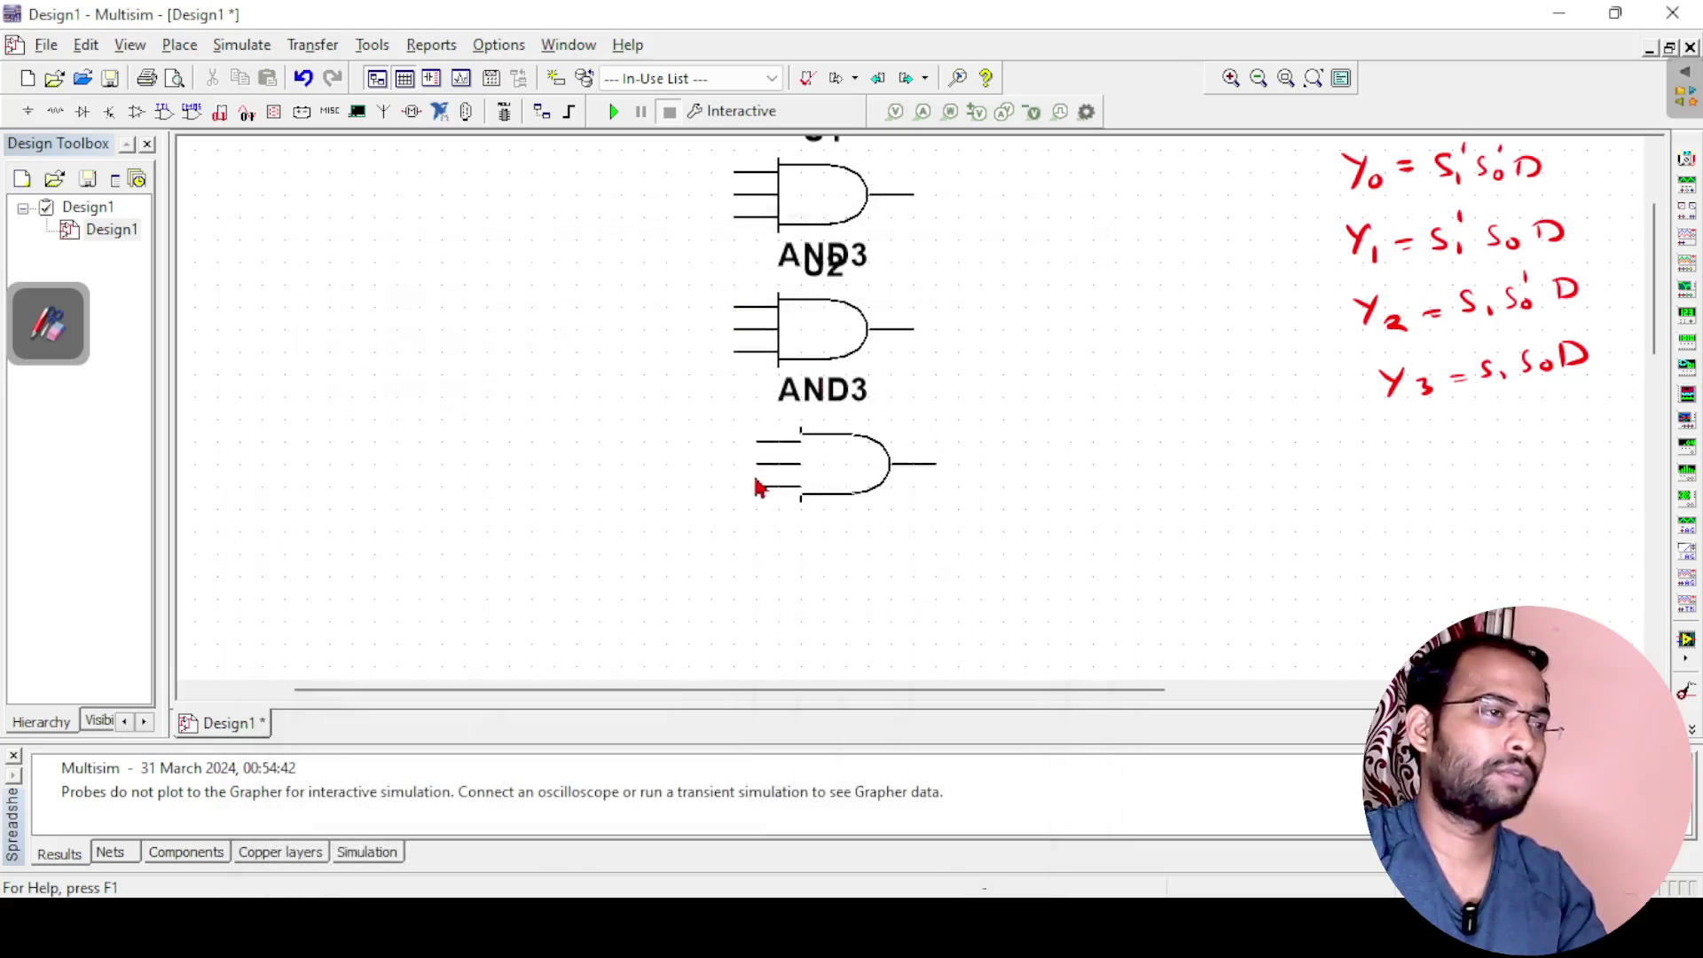
left_click(741, 479)
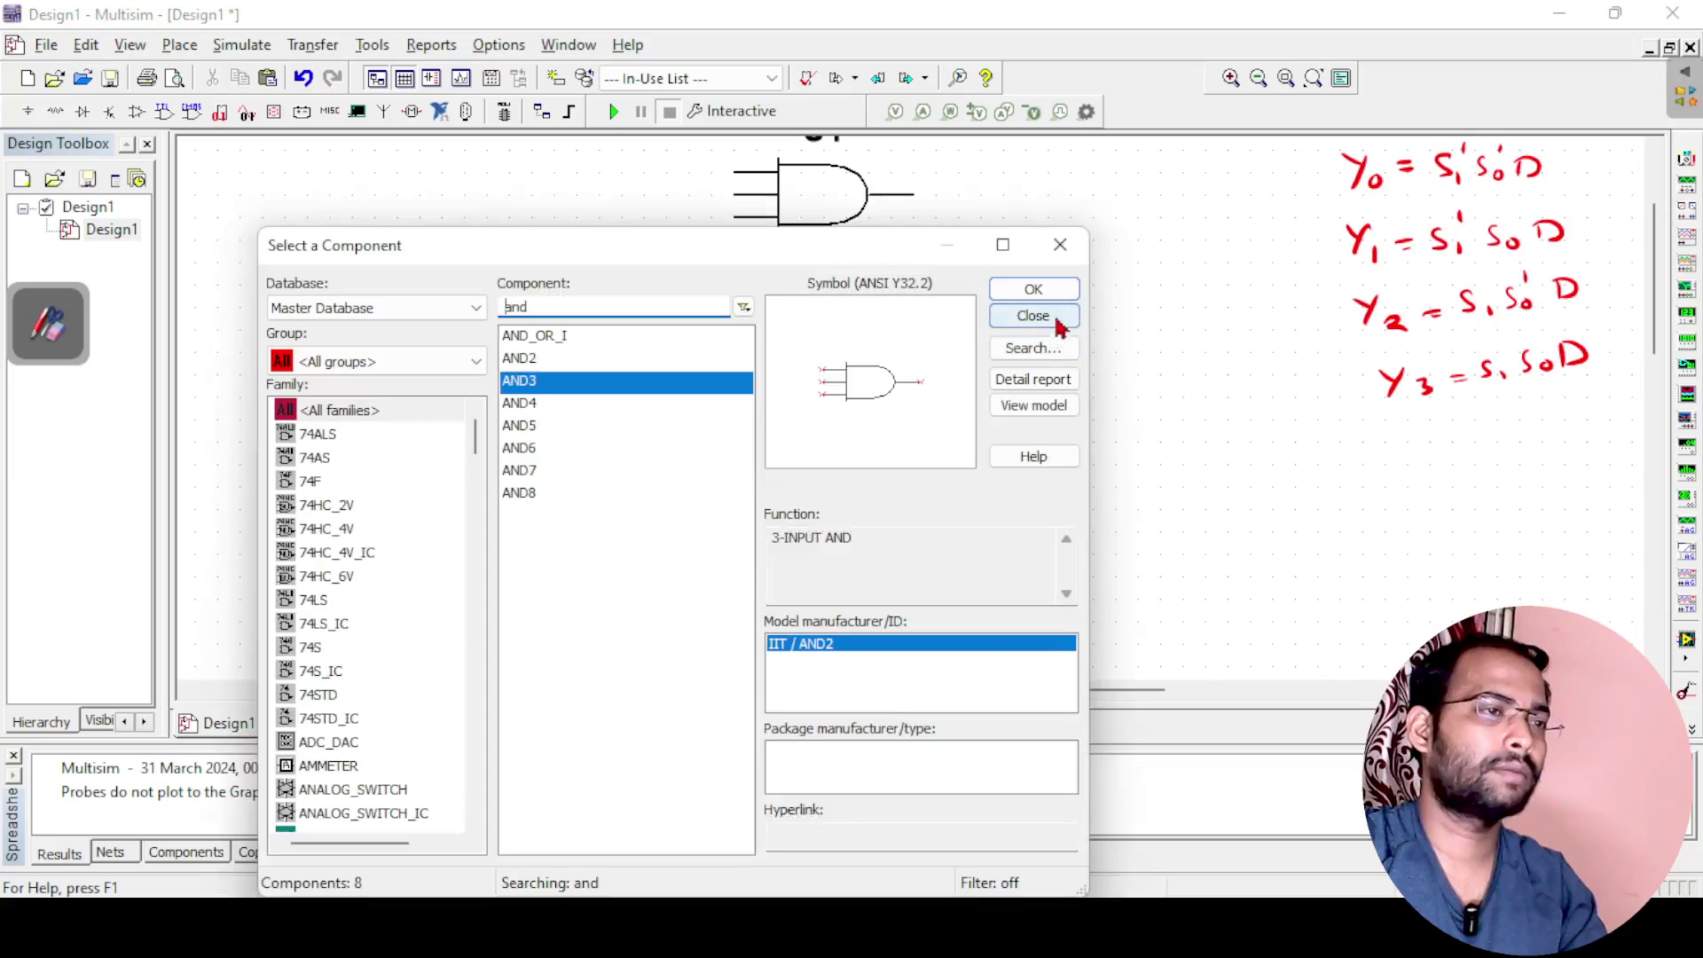
left_click(1021, 289)
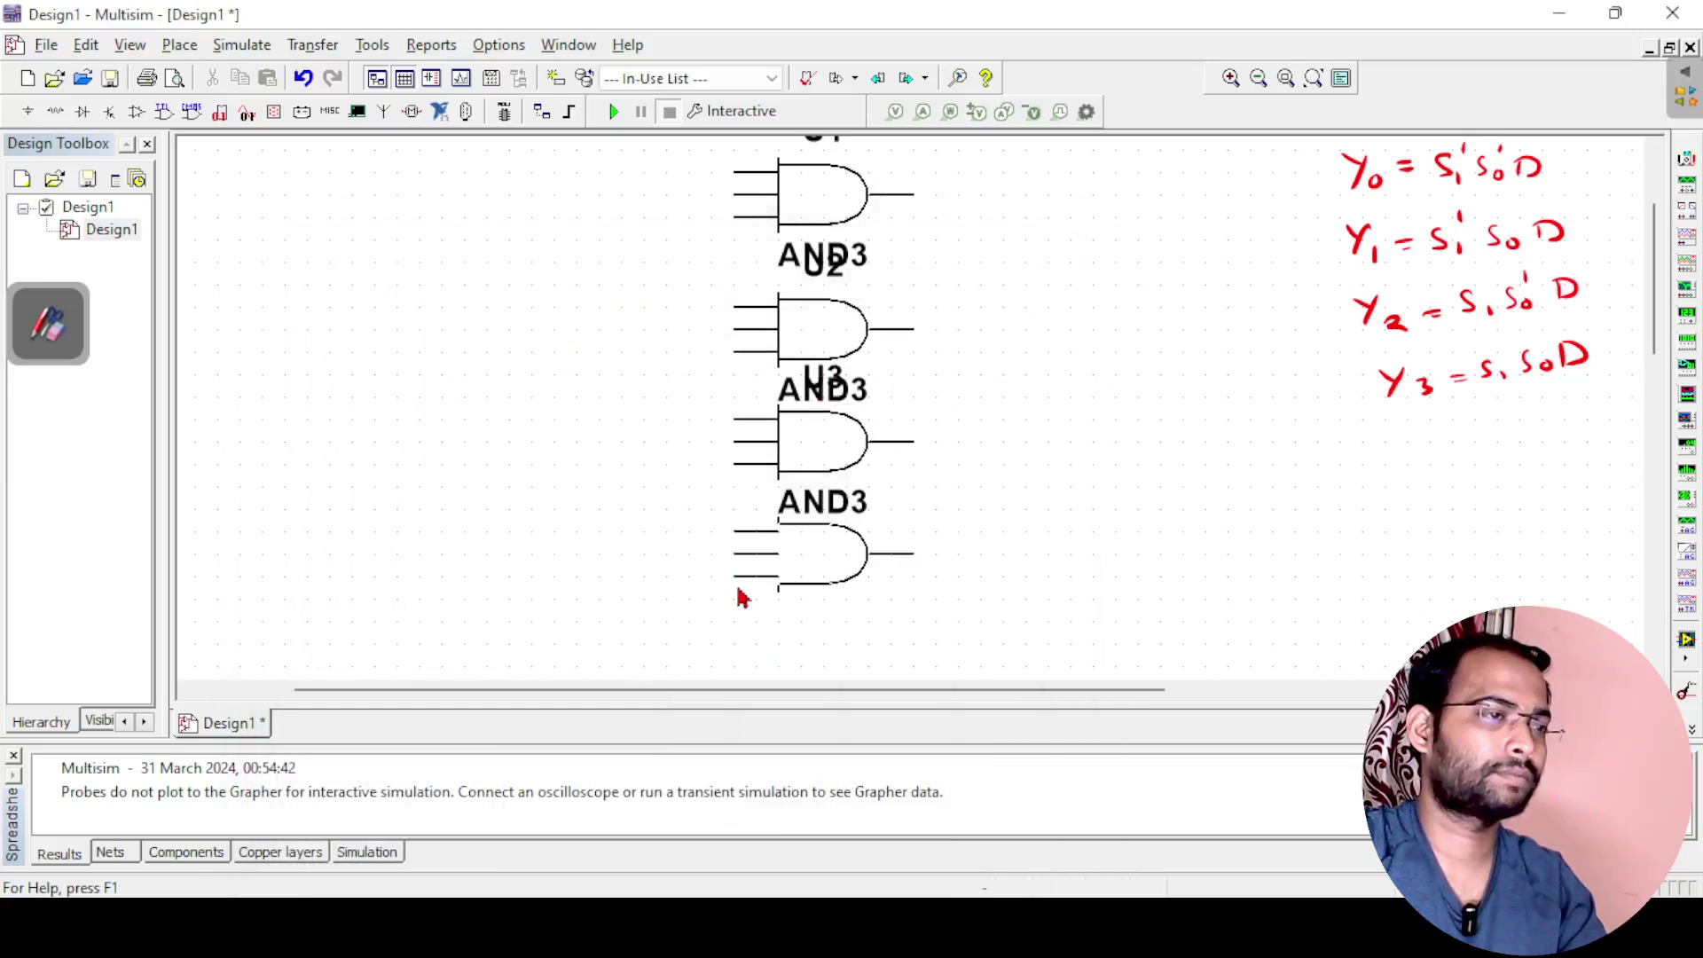
left_click(735, 585)
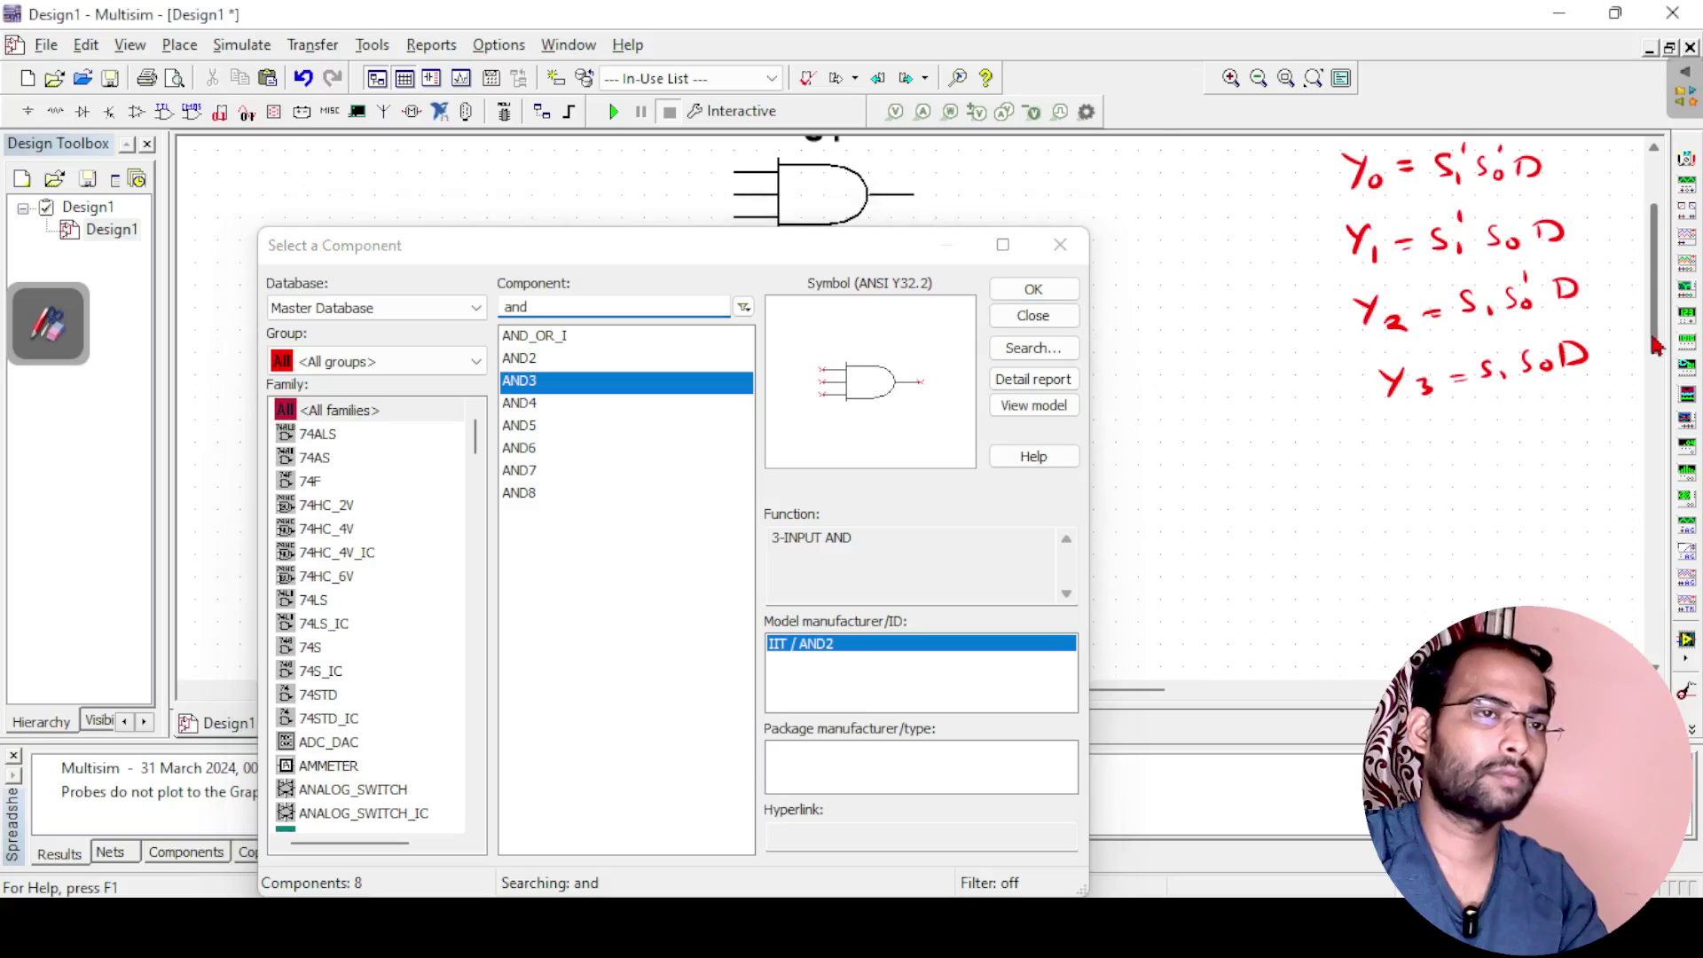
scroll(1655, 335, "up", 2)
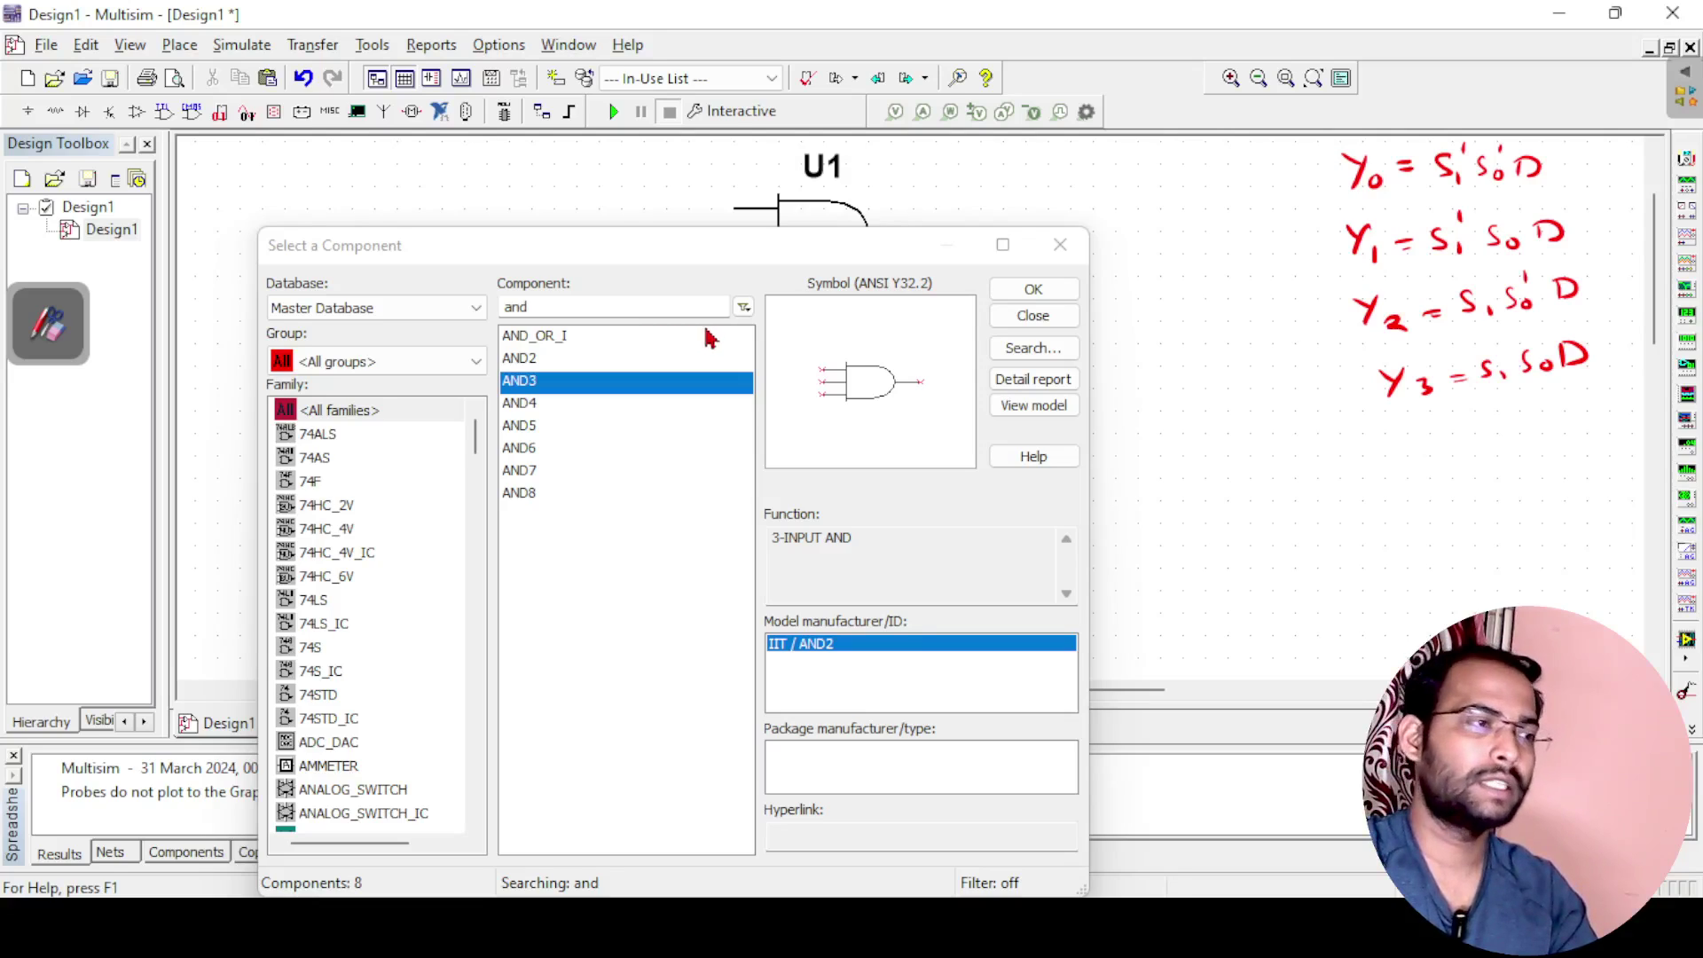
Search for 'not' and place NOT gate U6 left of the AND3 gates.
left_click(514, 307)
type("n")
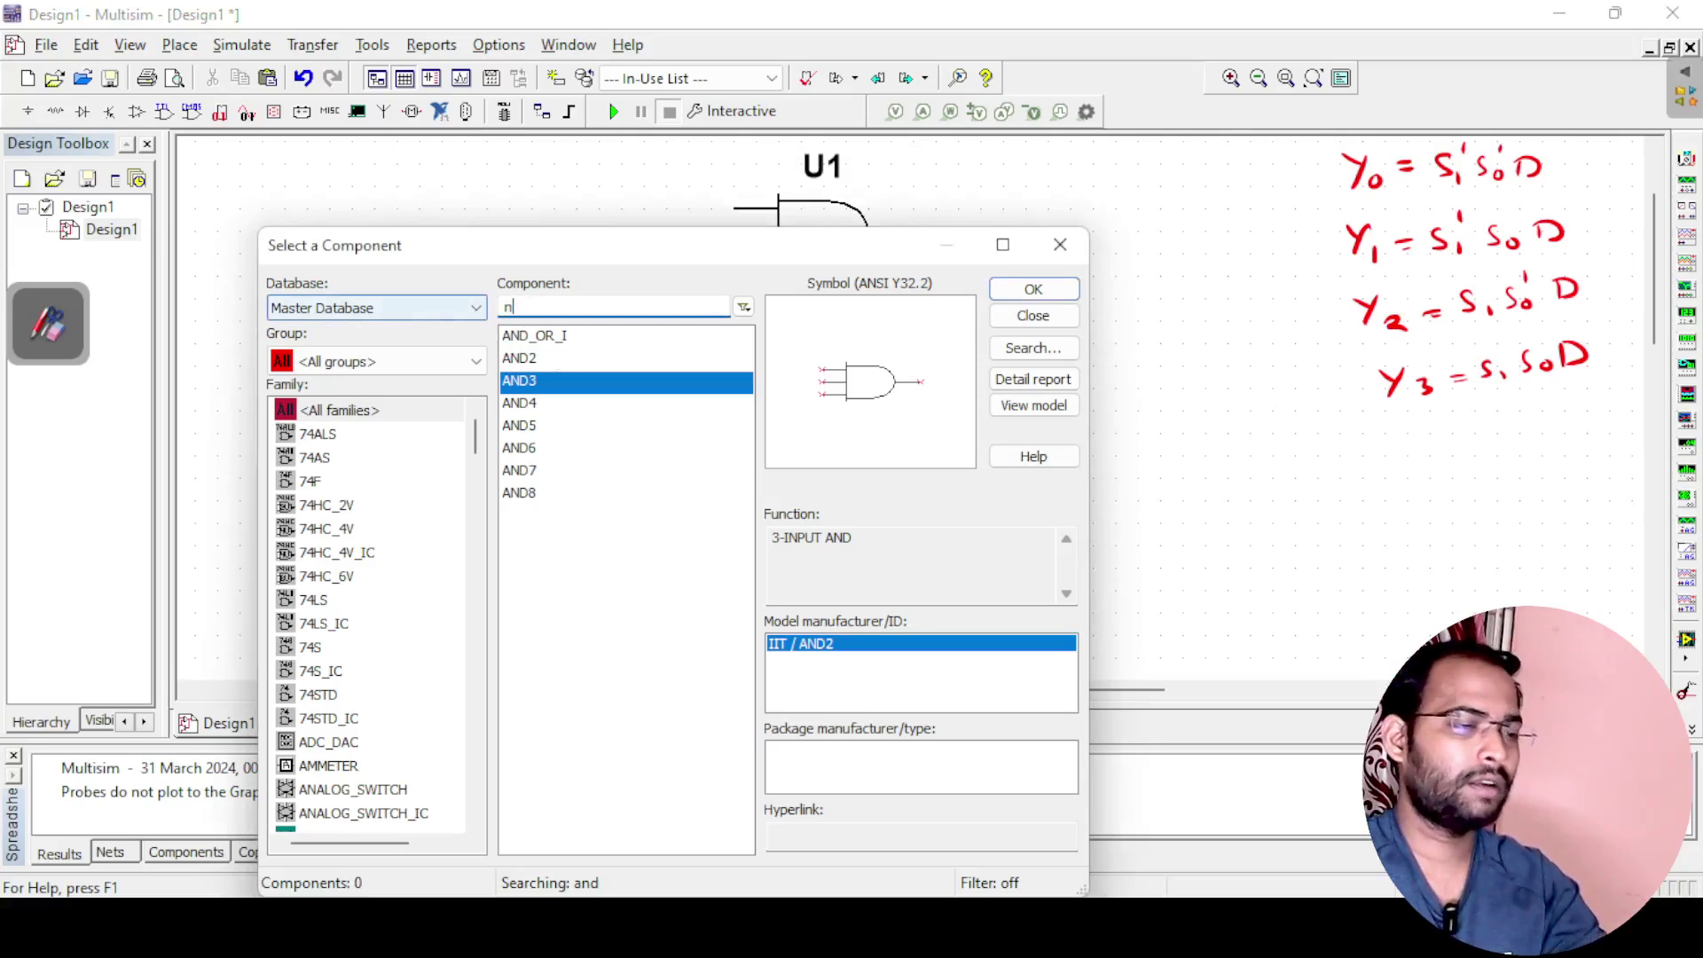
type("ot")
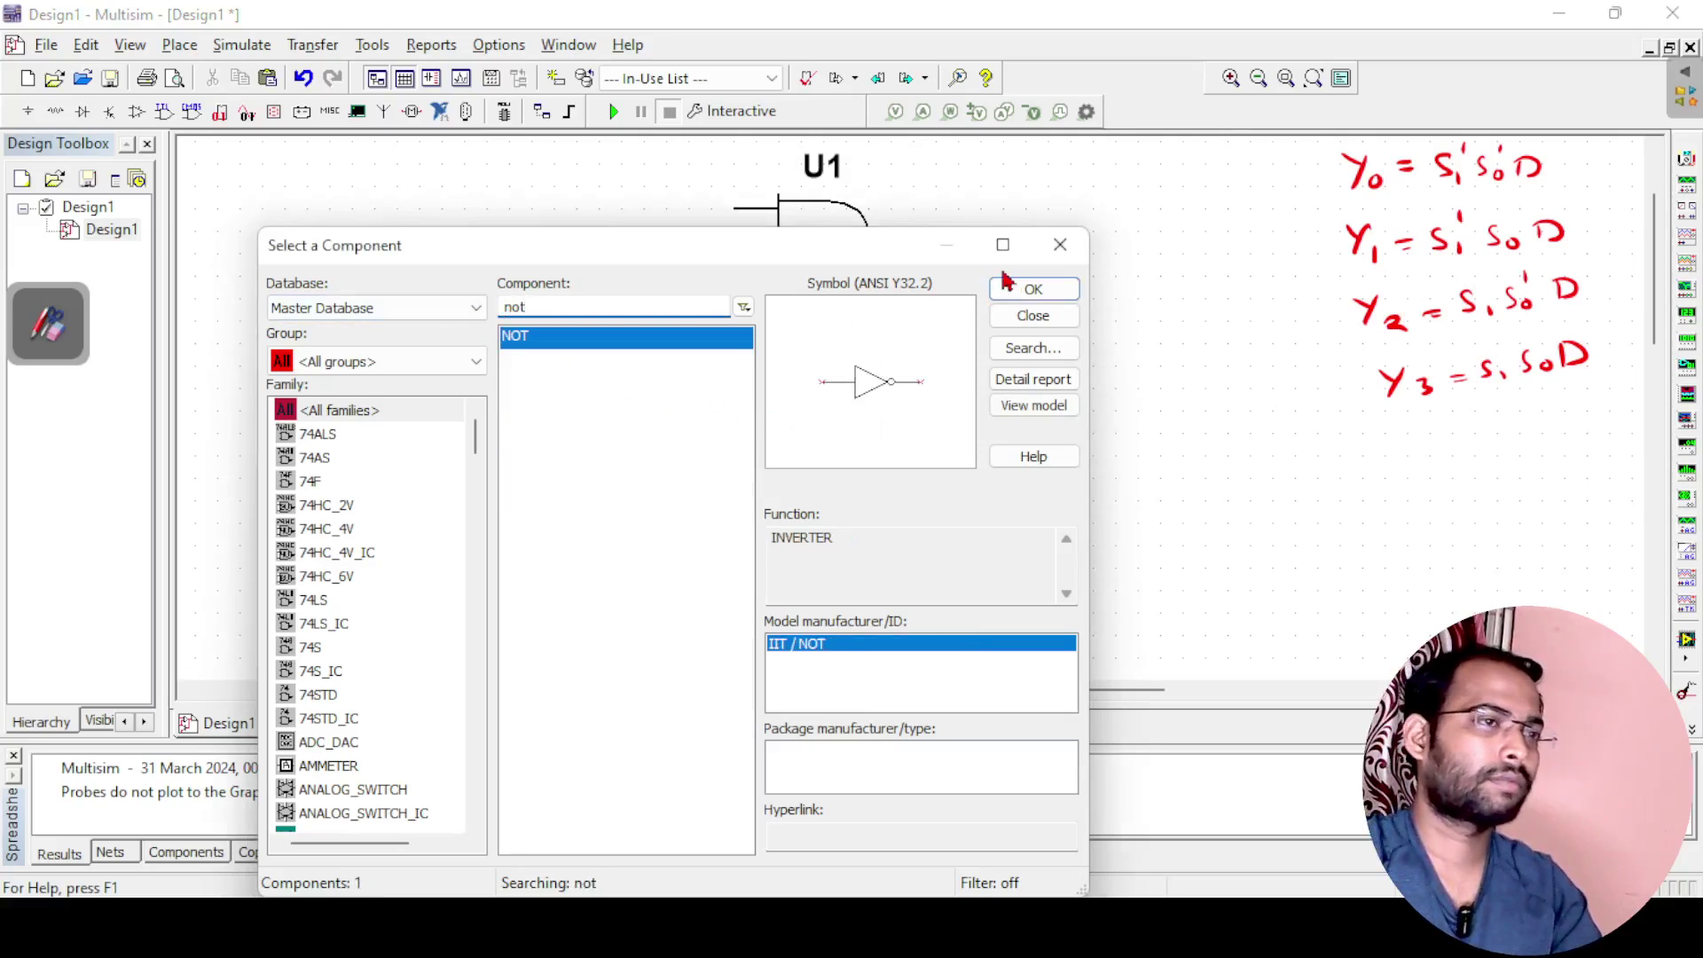
left_click(1011, 285)
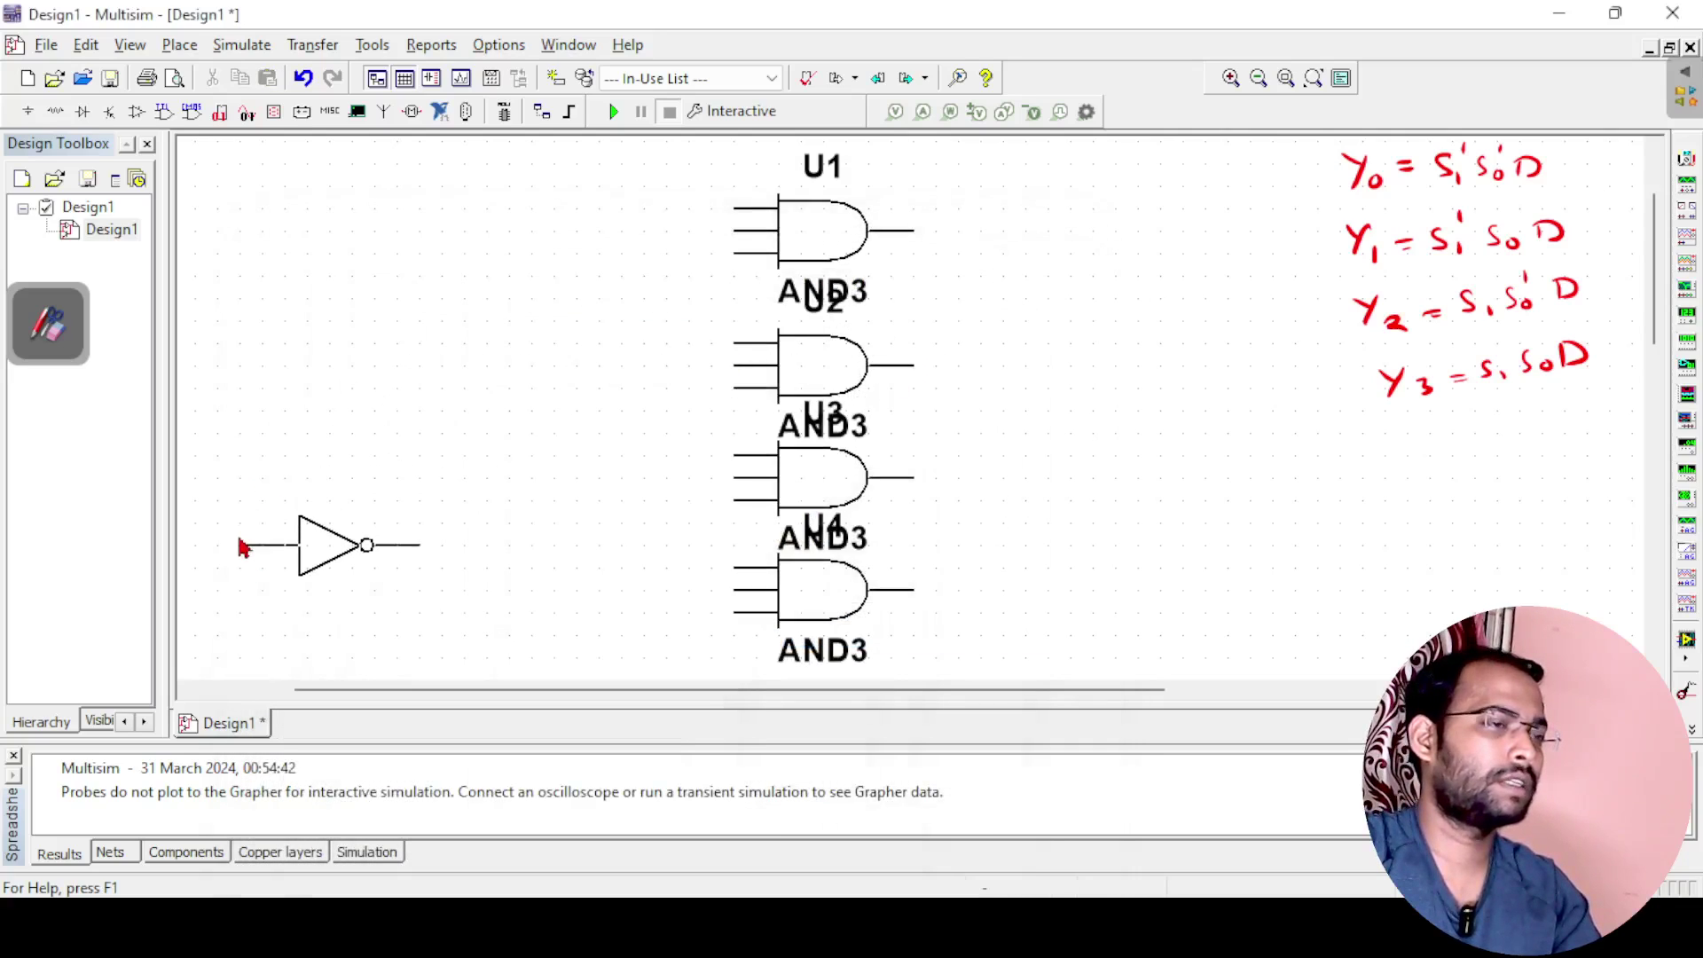
left_click(244, 545)
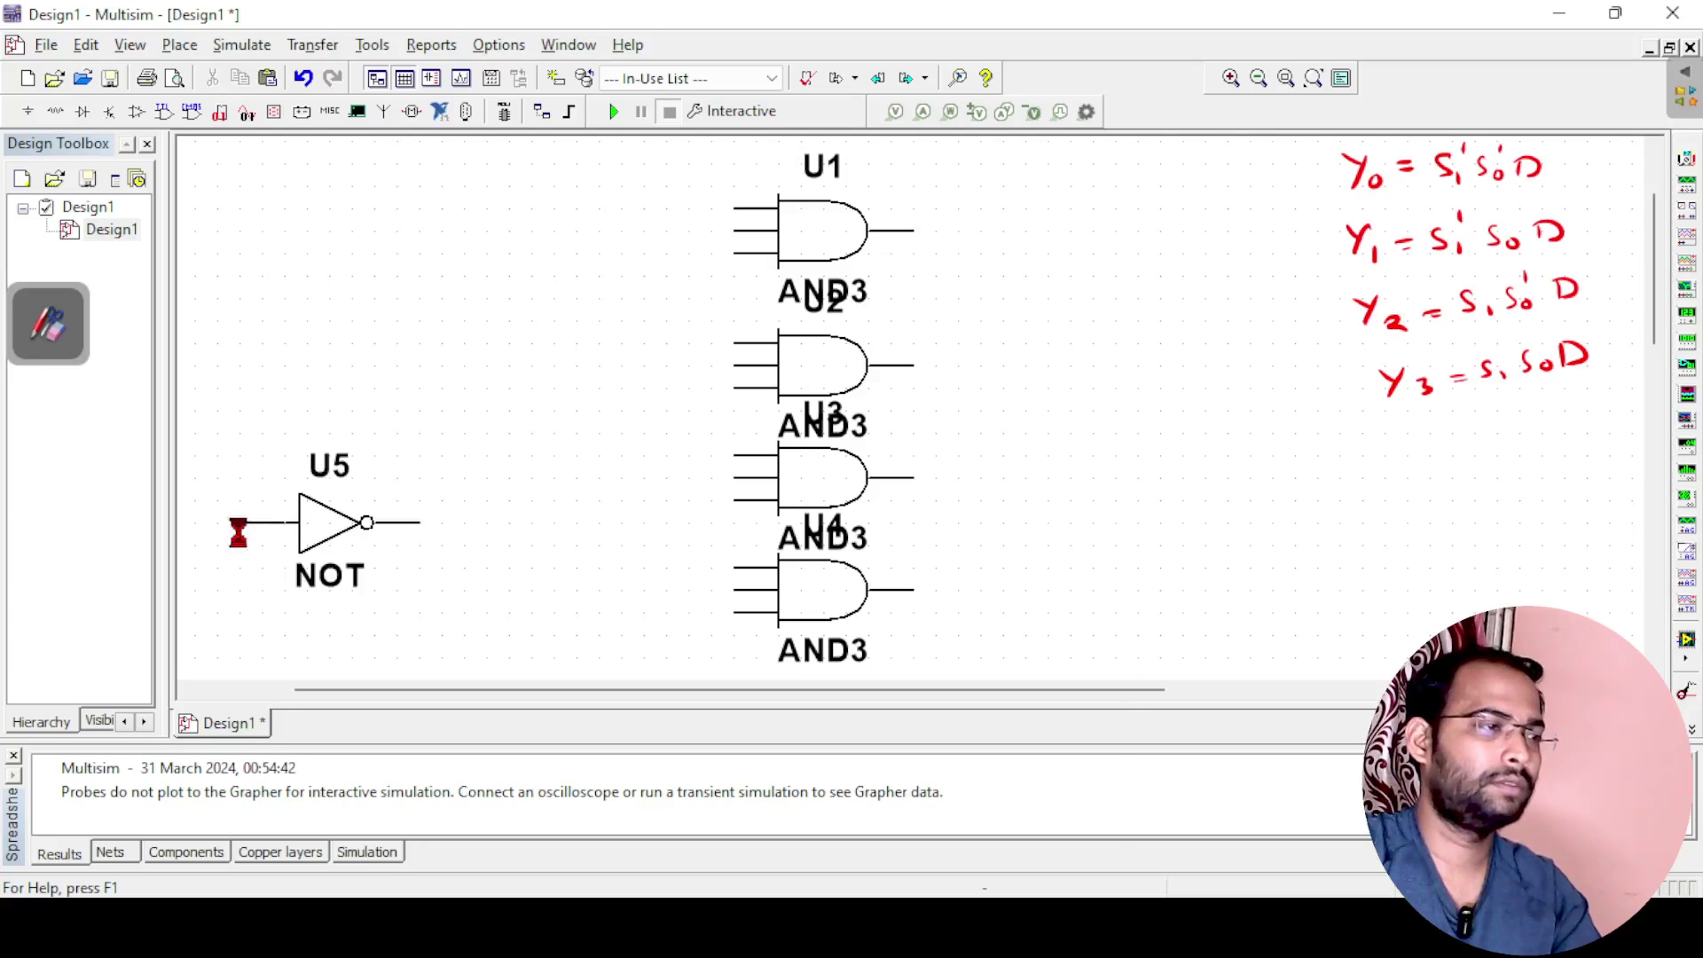
left_click(1011, 285)
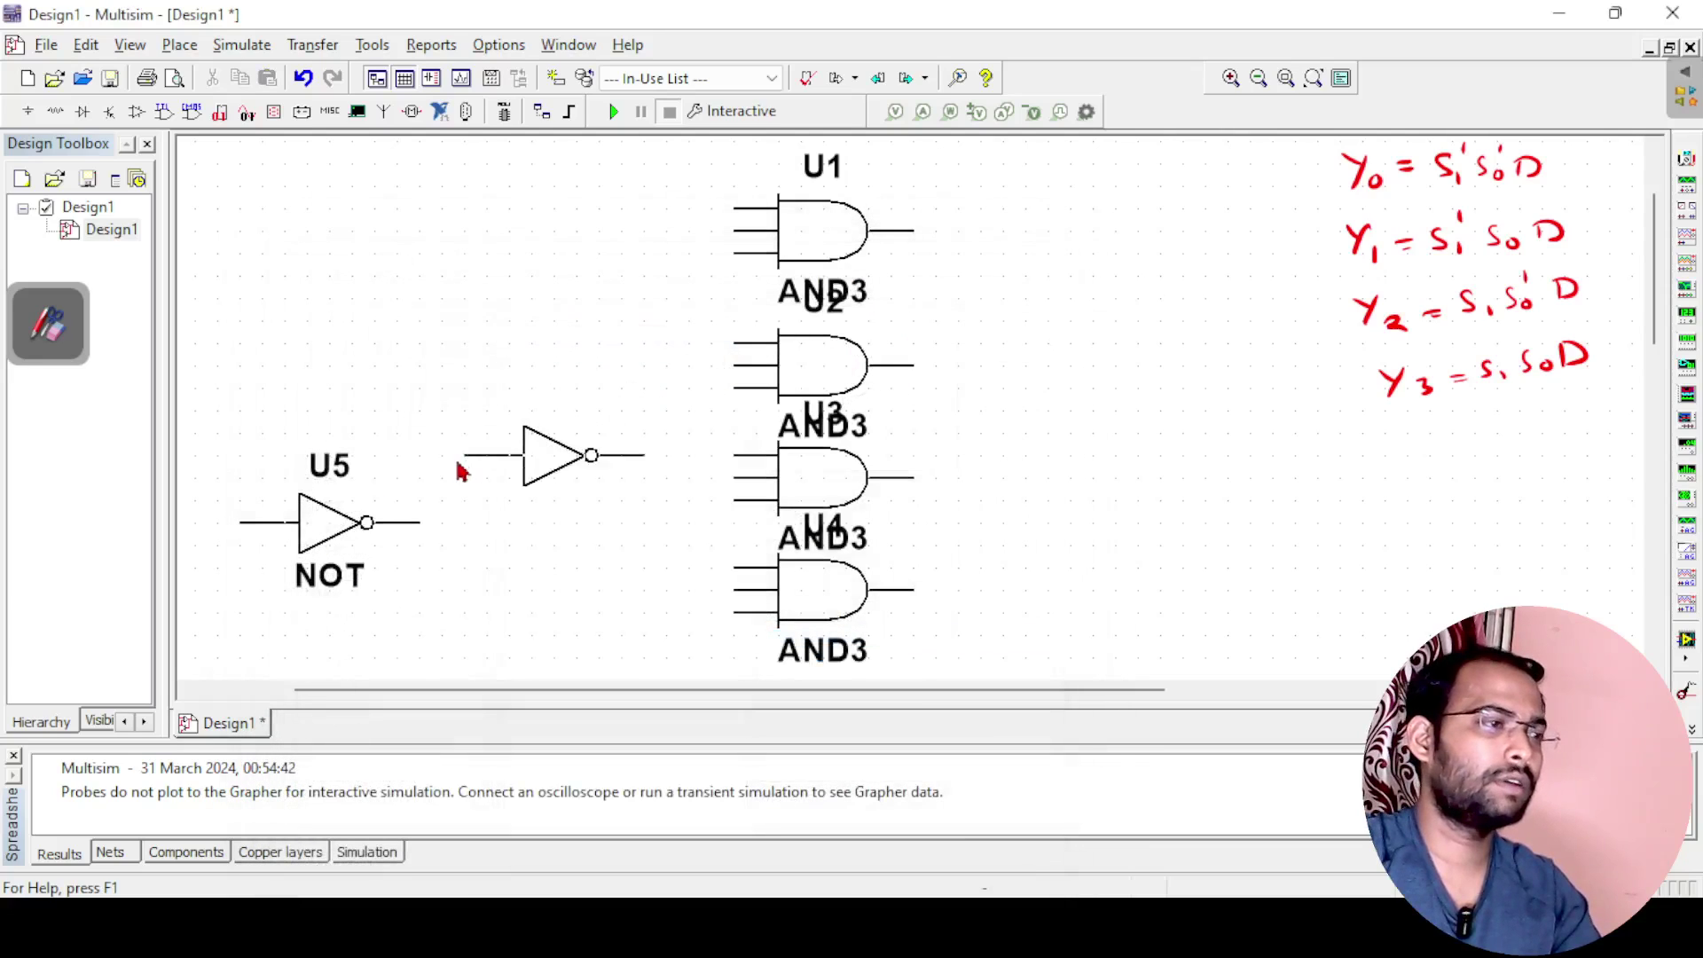
left_click(448, 532)
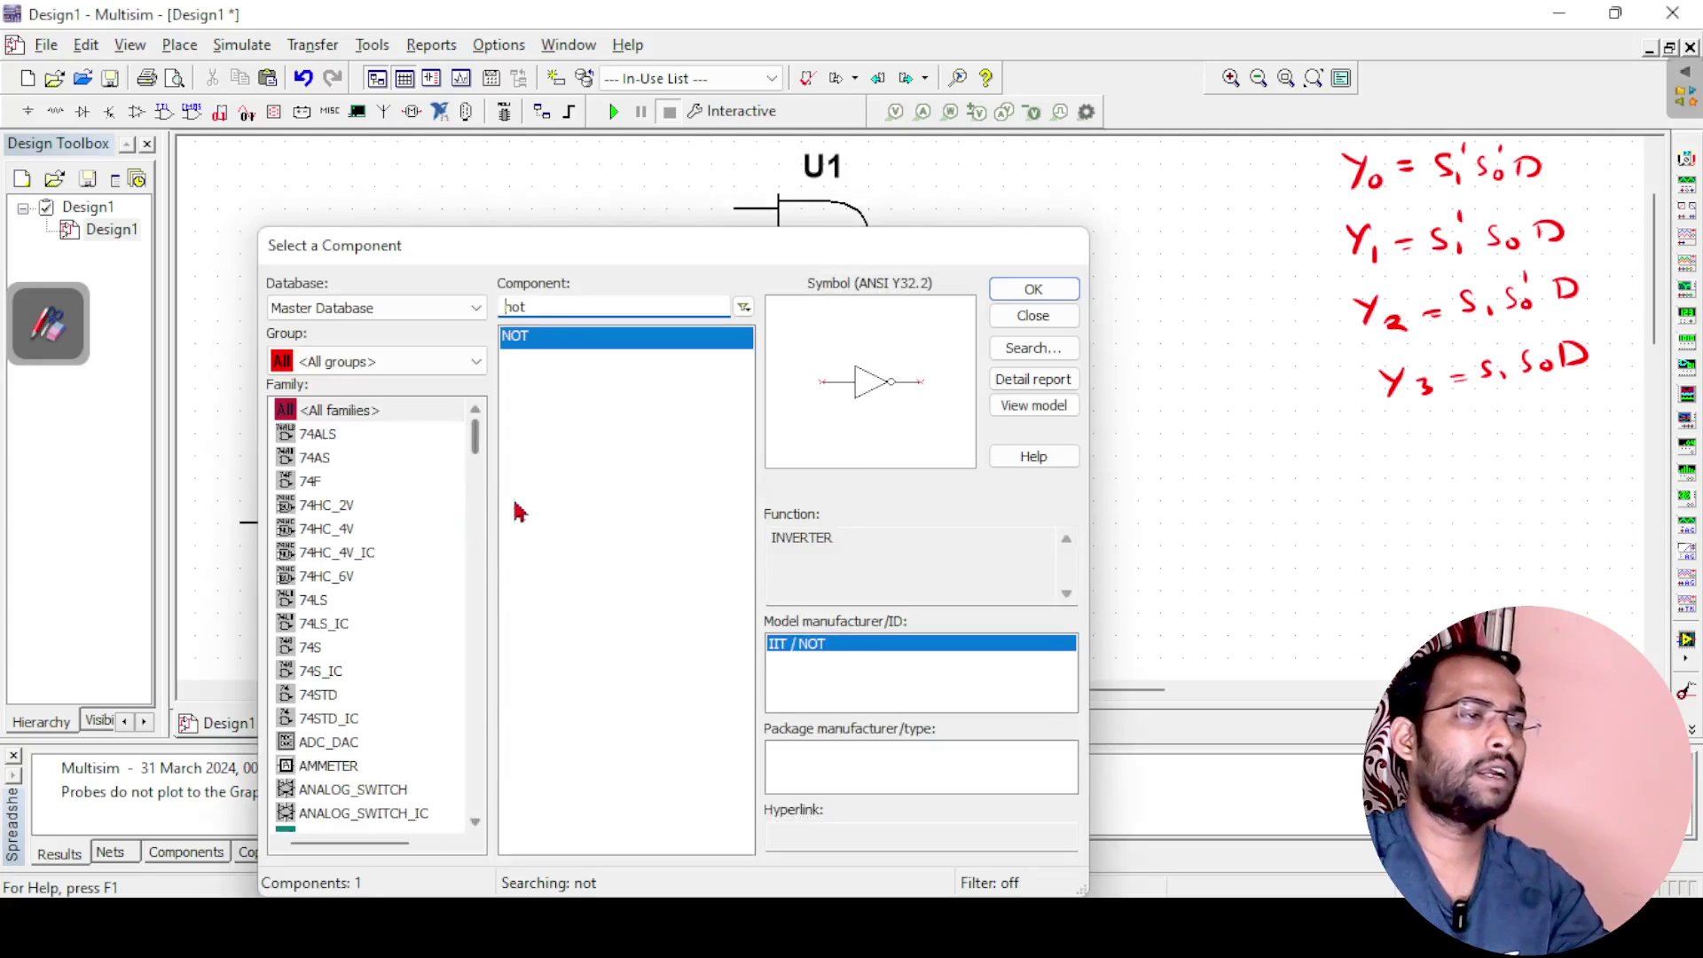
Rotate inverters U6 and U5 upright with Ctrl+R.
key("Escape")
key("ctrl+r")
key("ctrl+r")
key("ctrl+r")
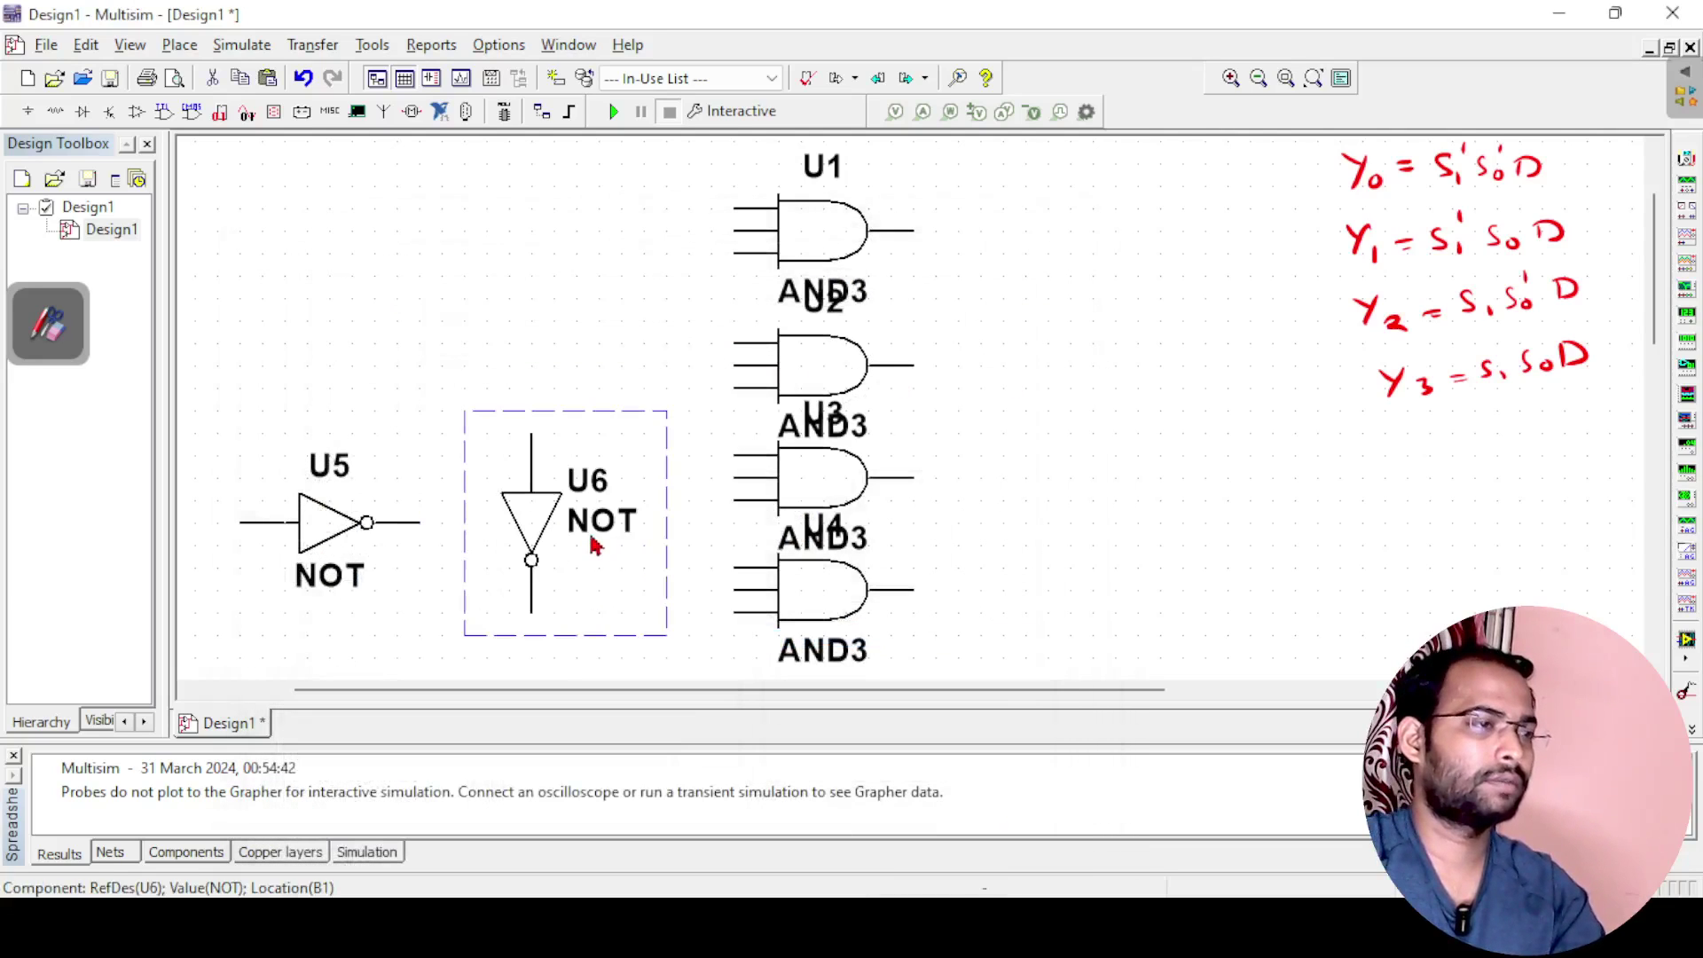
left_click(414, 558)
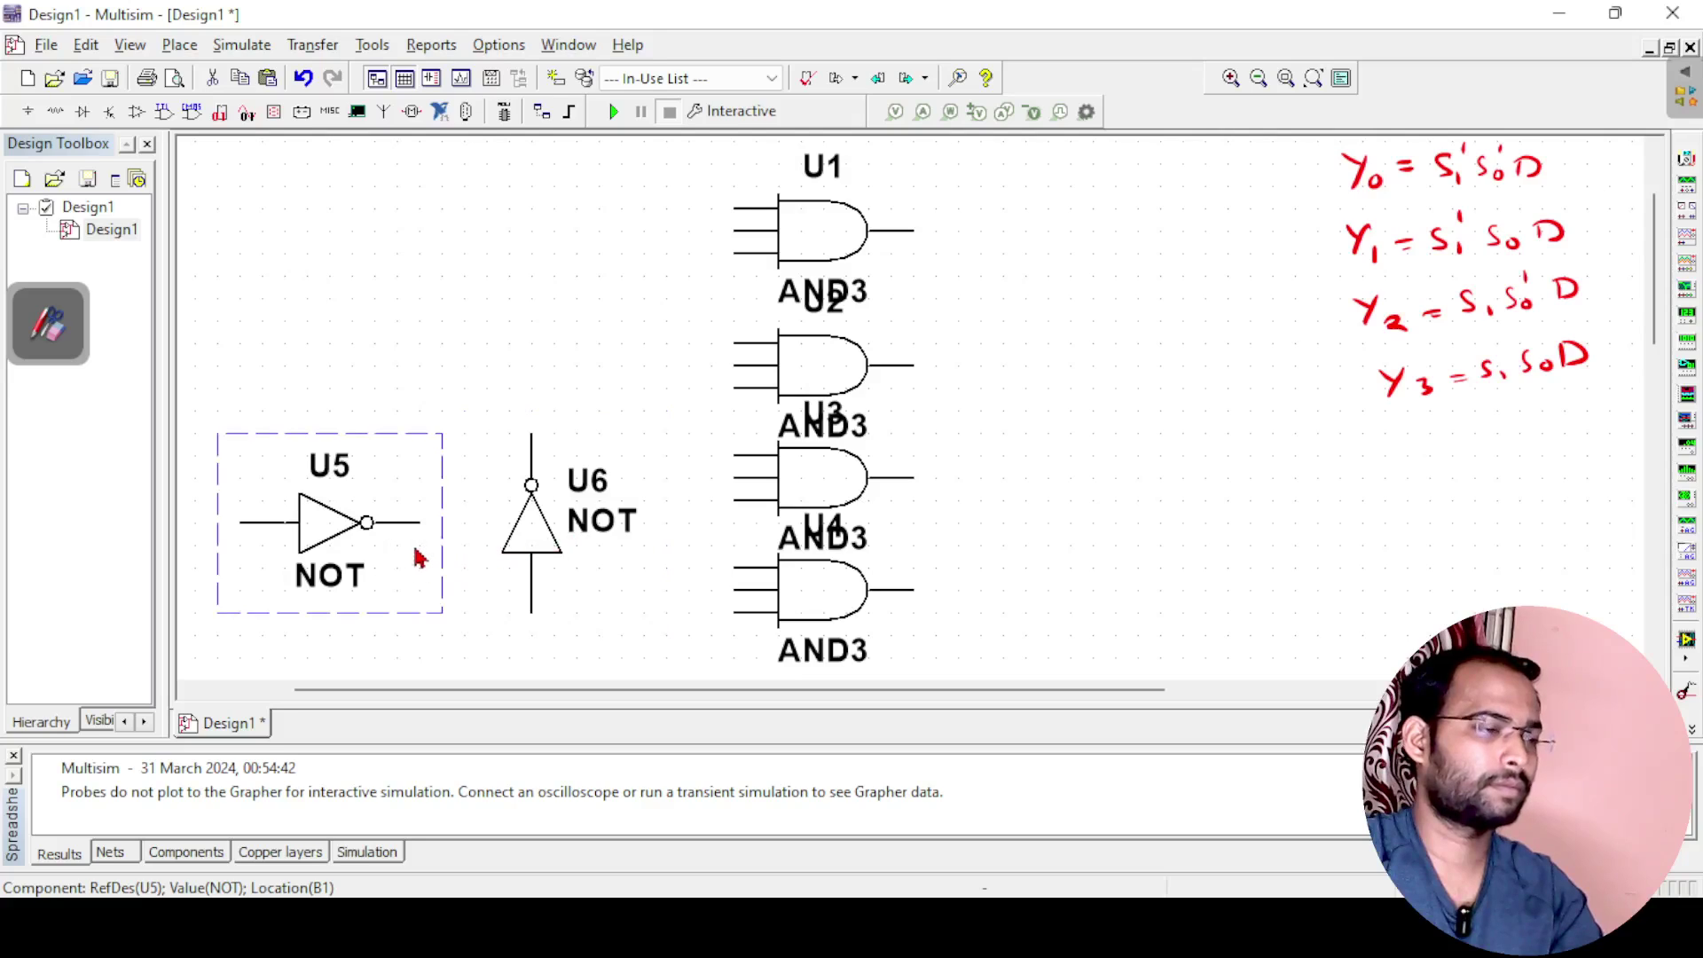
key("ctrl+r")
key("ctrl+r")
key("ctrl+r")
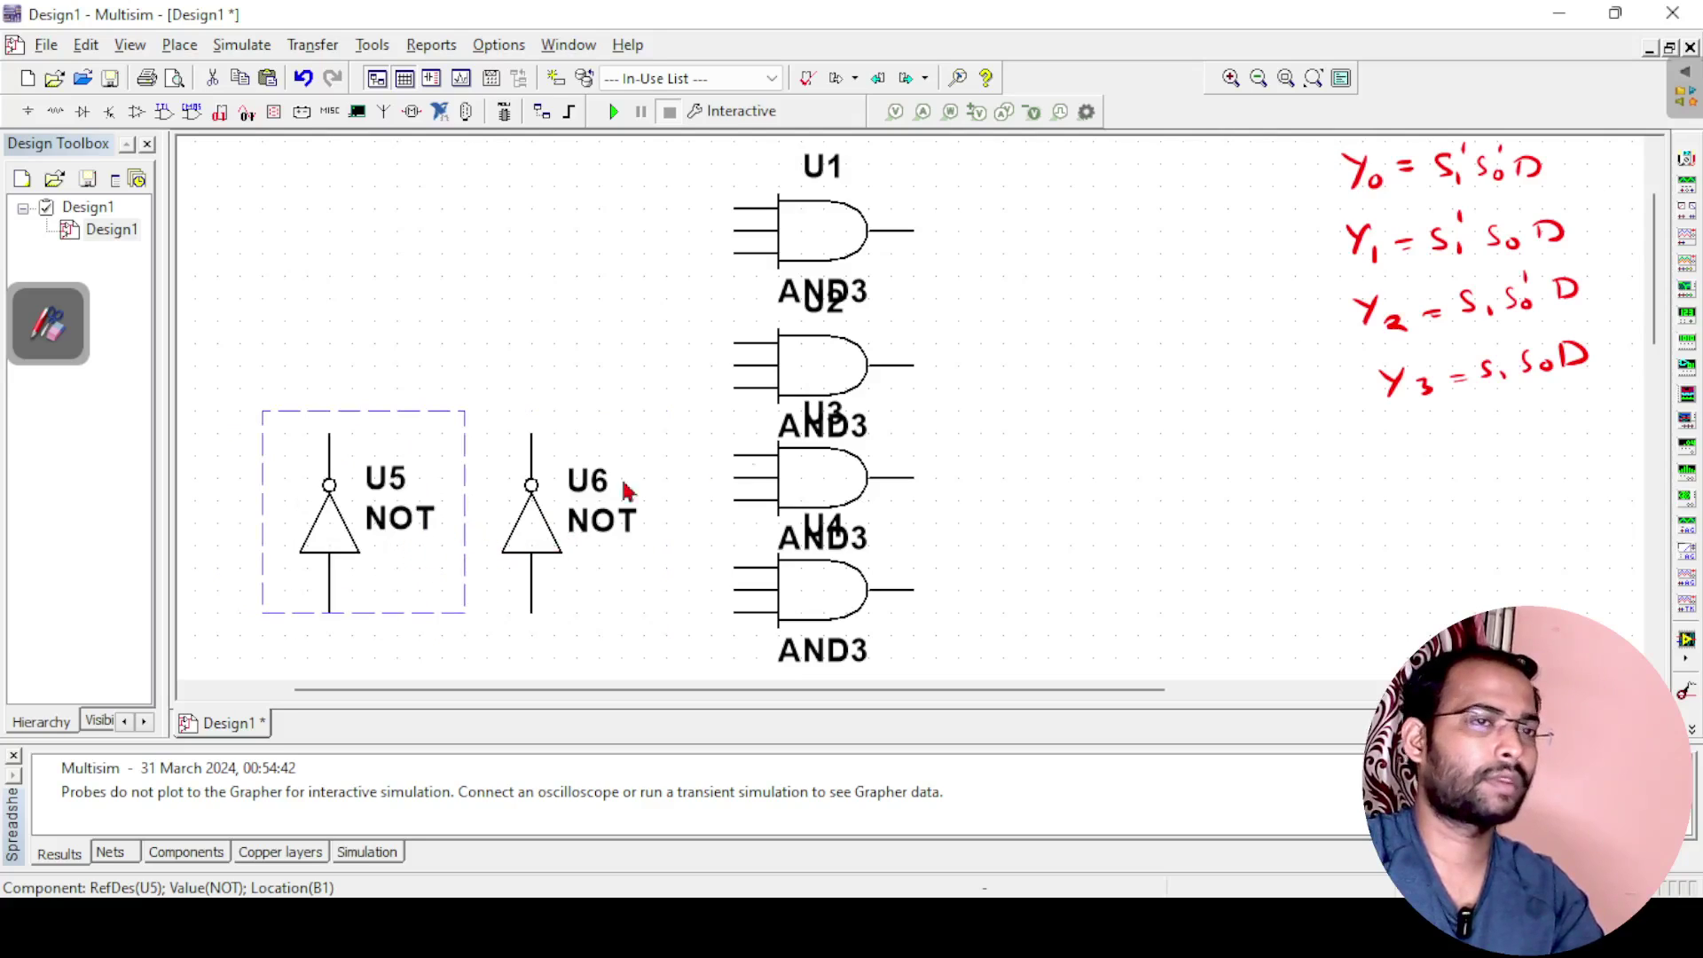
Select all six components and shift them up the sheet.
left_click(1259, 78)
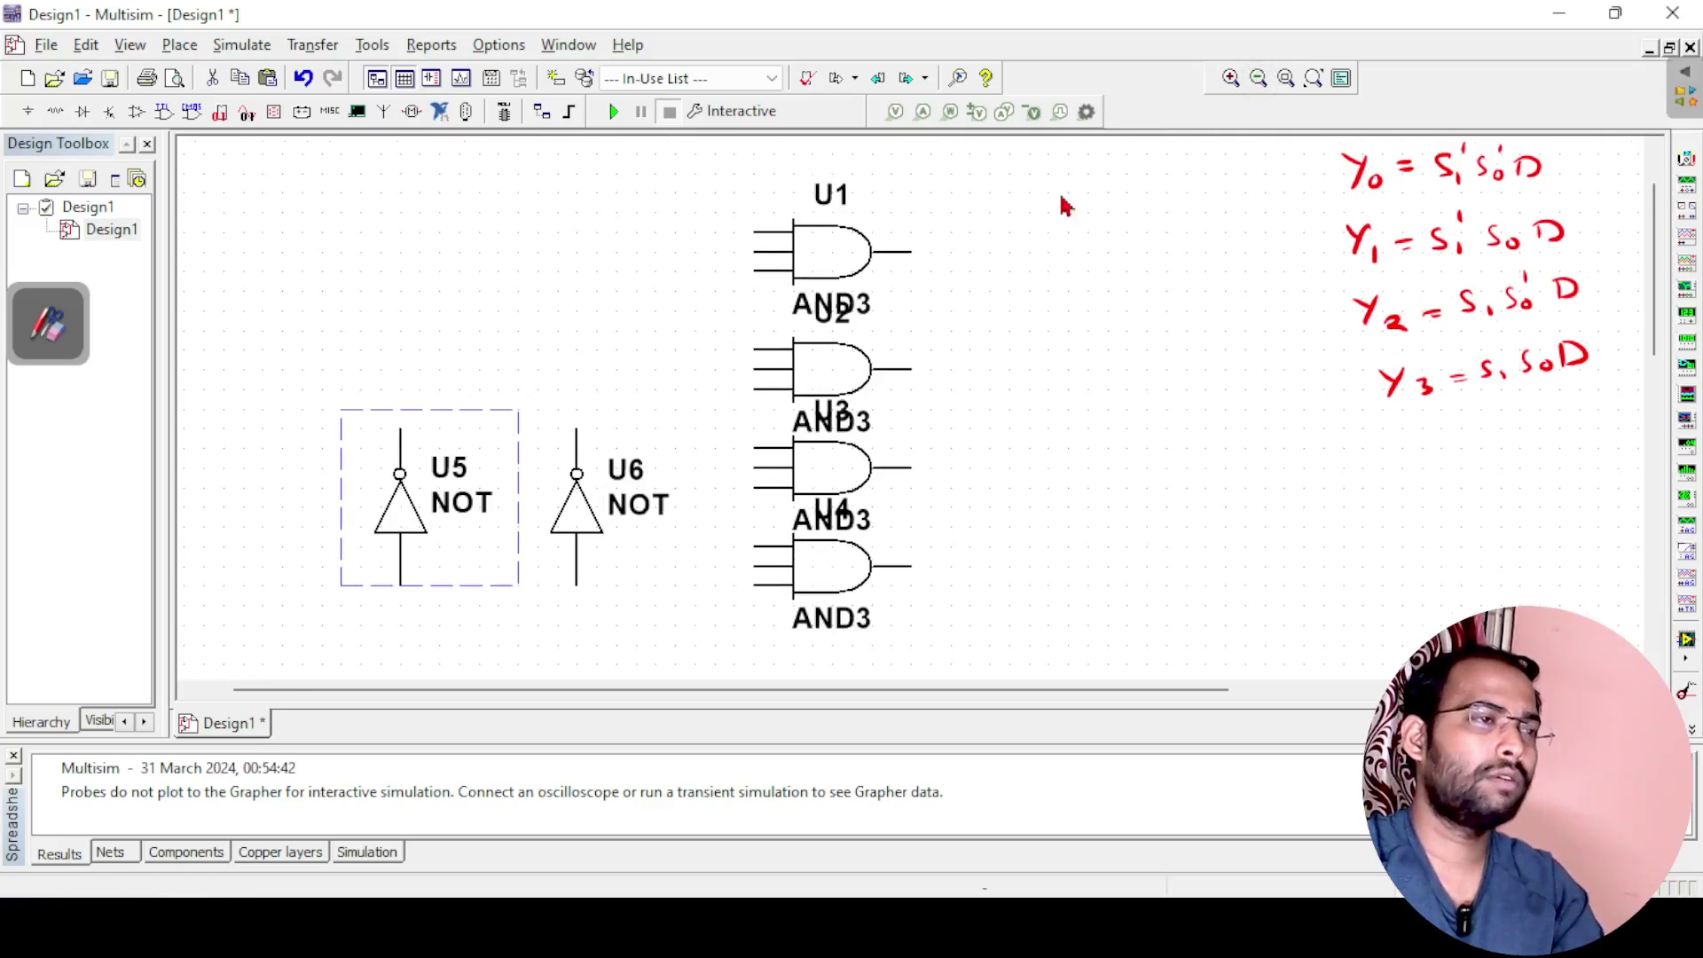
left_click(989, 364)
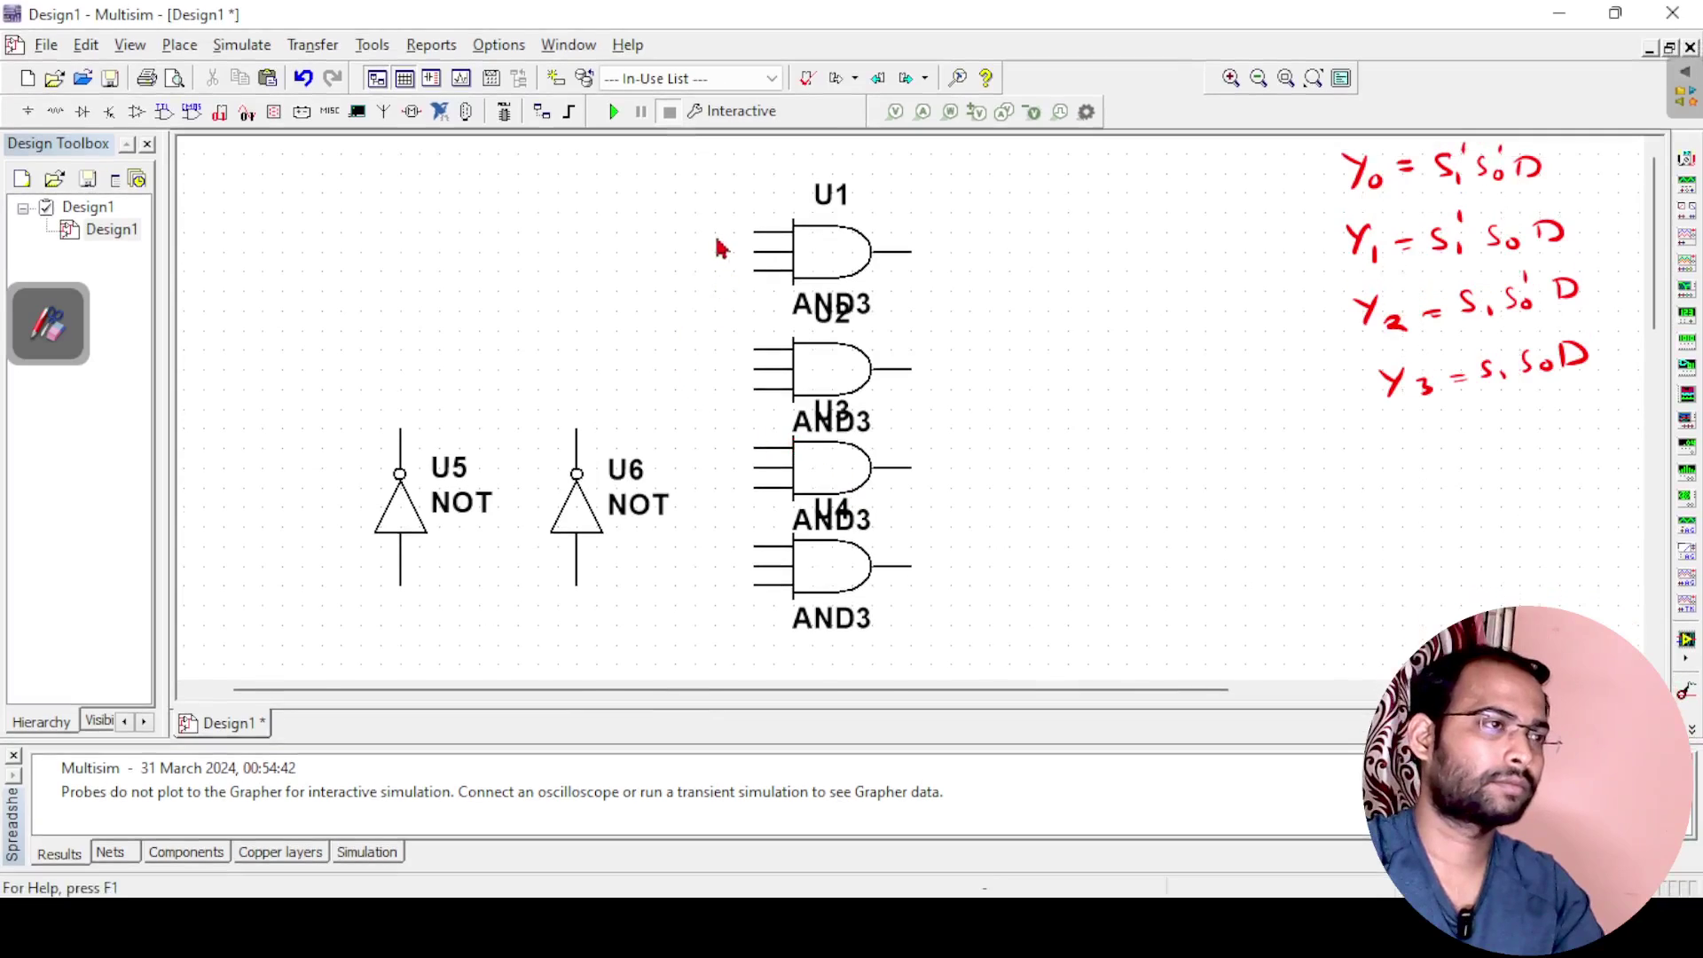
scroll(701, 206, "up", 2)
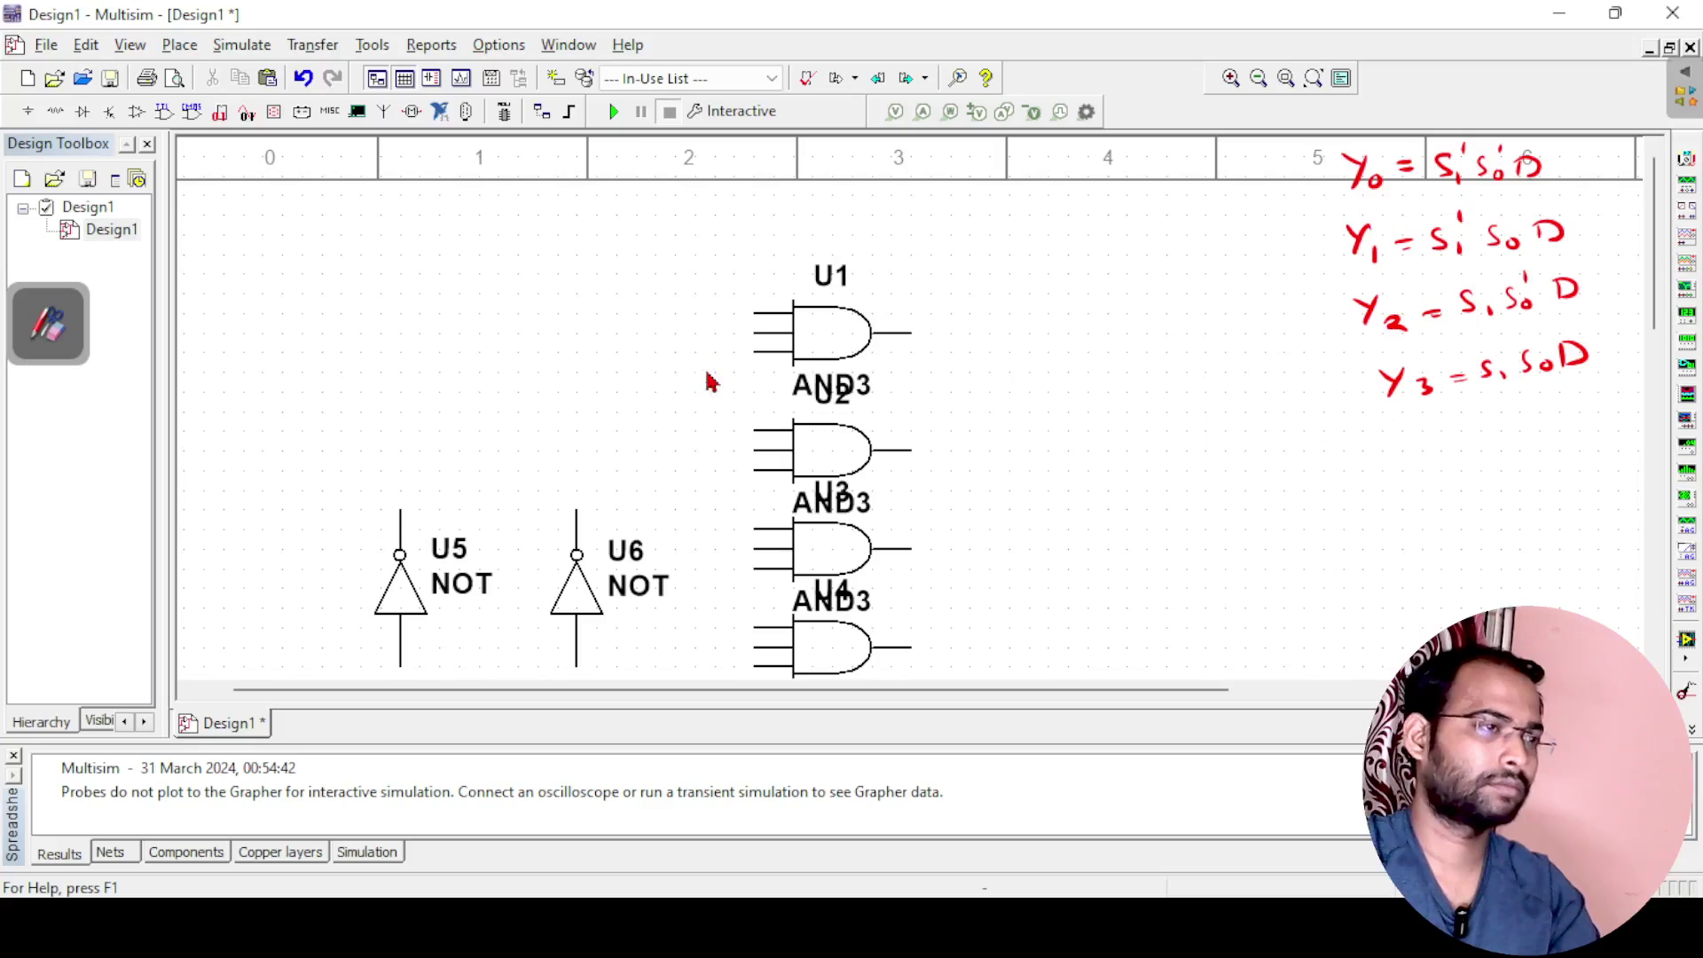
key("ctrl+s")
key("Escape")
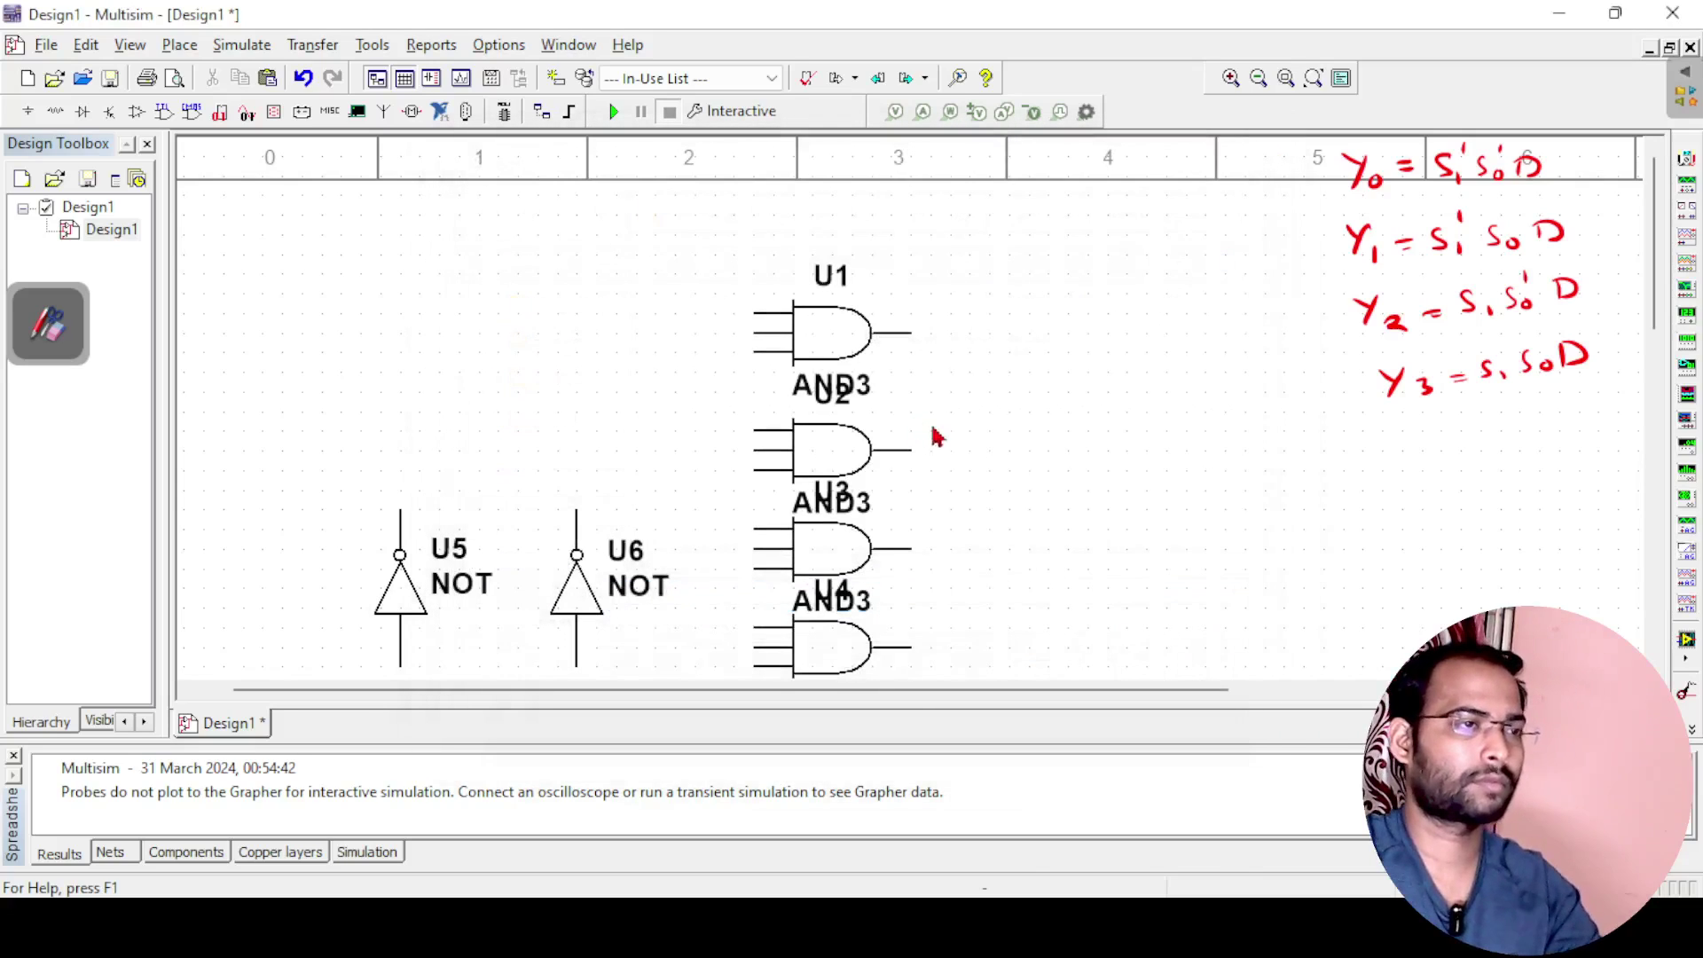
key("ctrl+a")
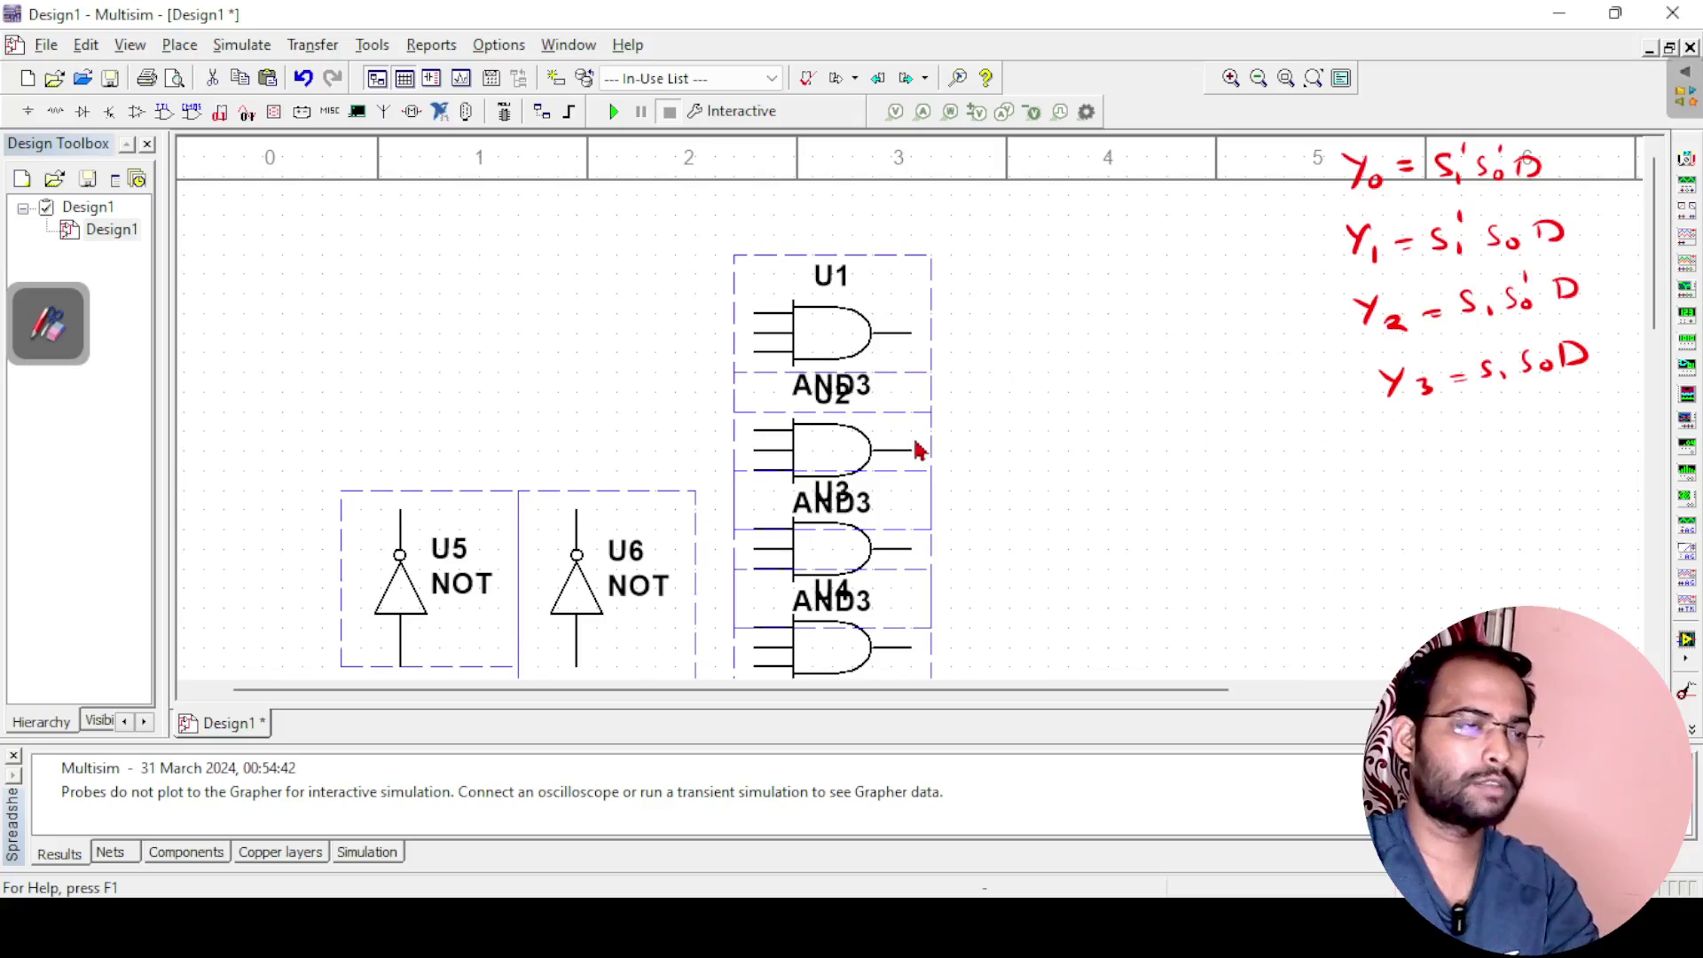
key("Up")
key("Up")
key("Up")
key("Up")
key("Up")
left_click(1018, 451)
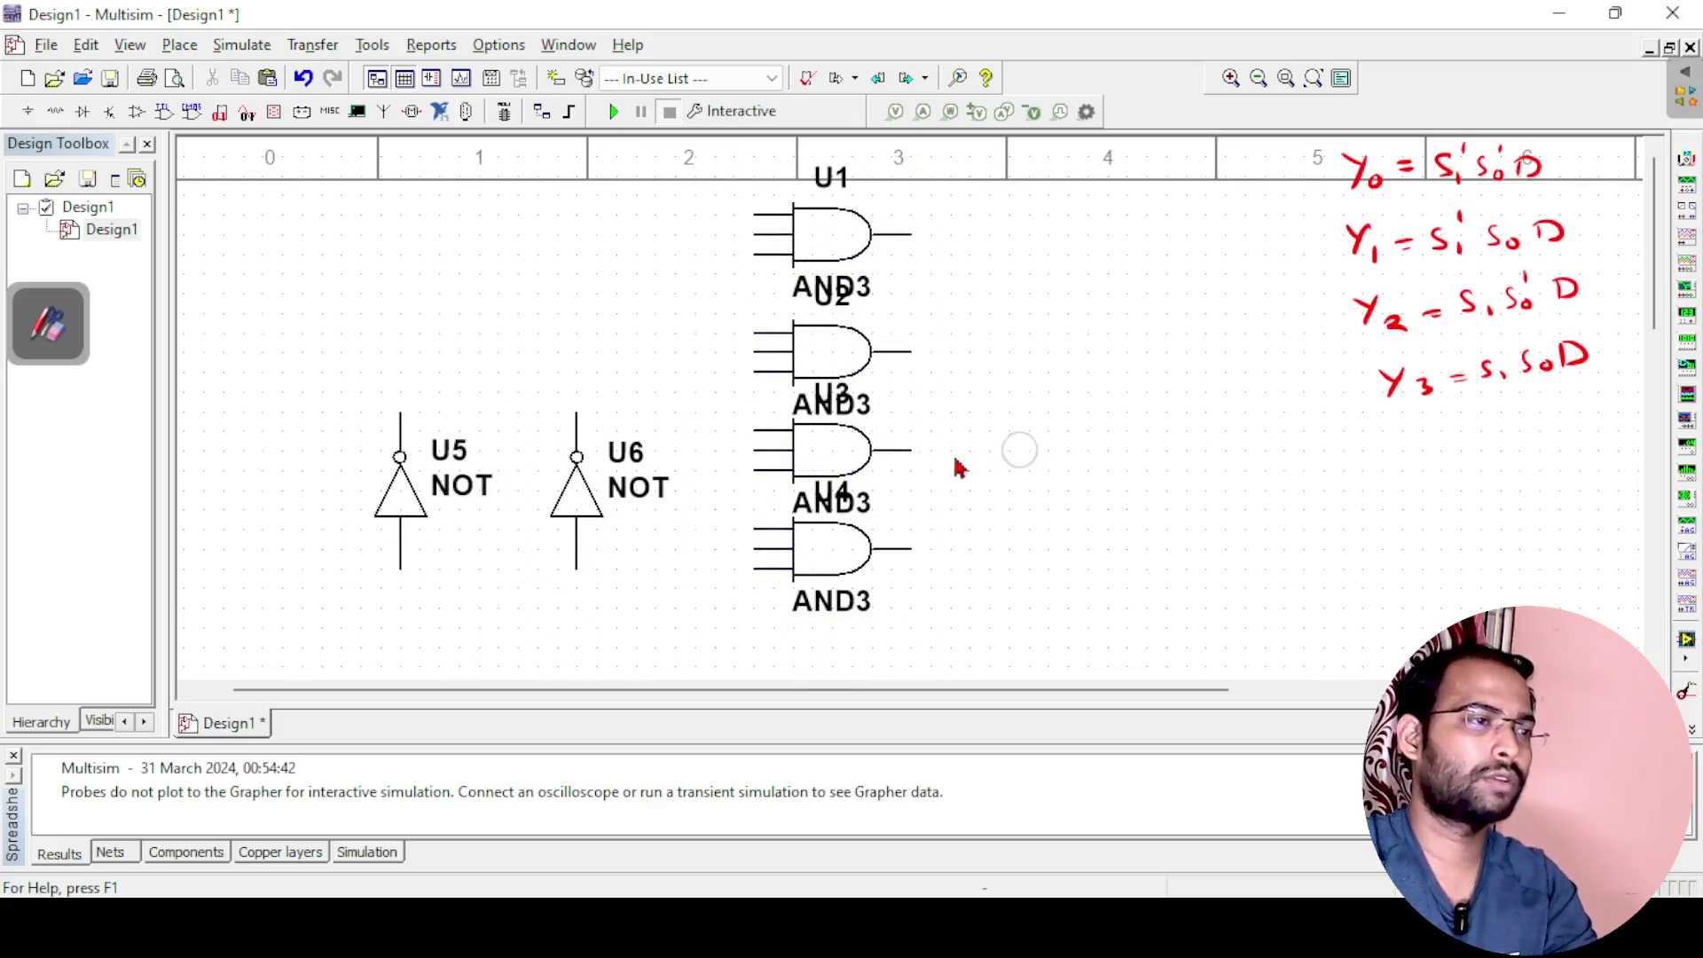
Nudge inverters U6 and U5 down into row C, aligned side by side.
left_click(672, 542)
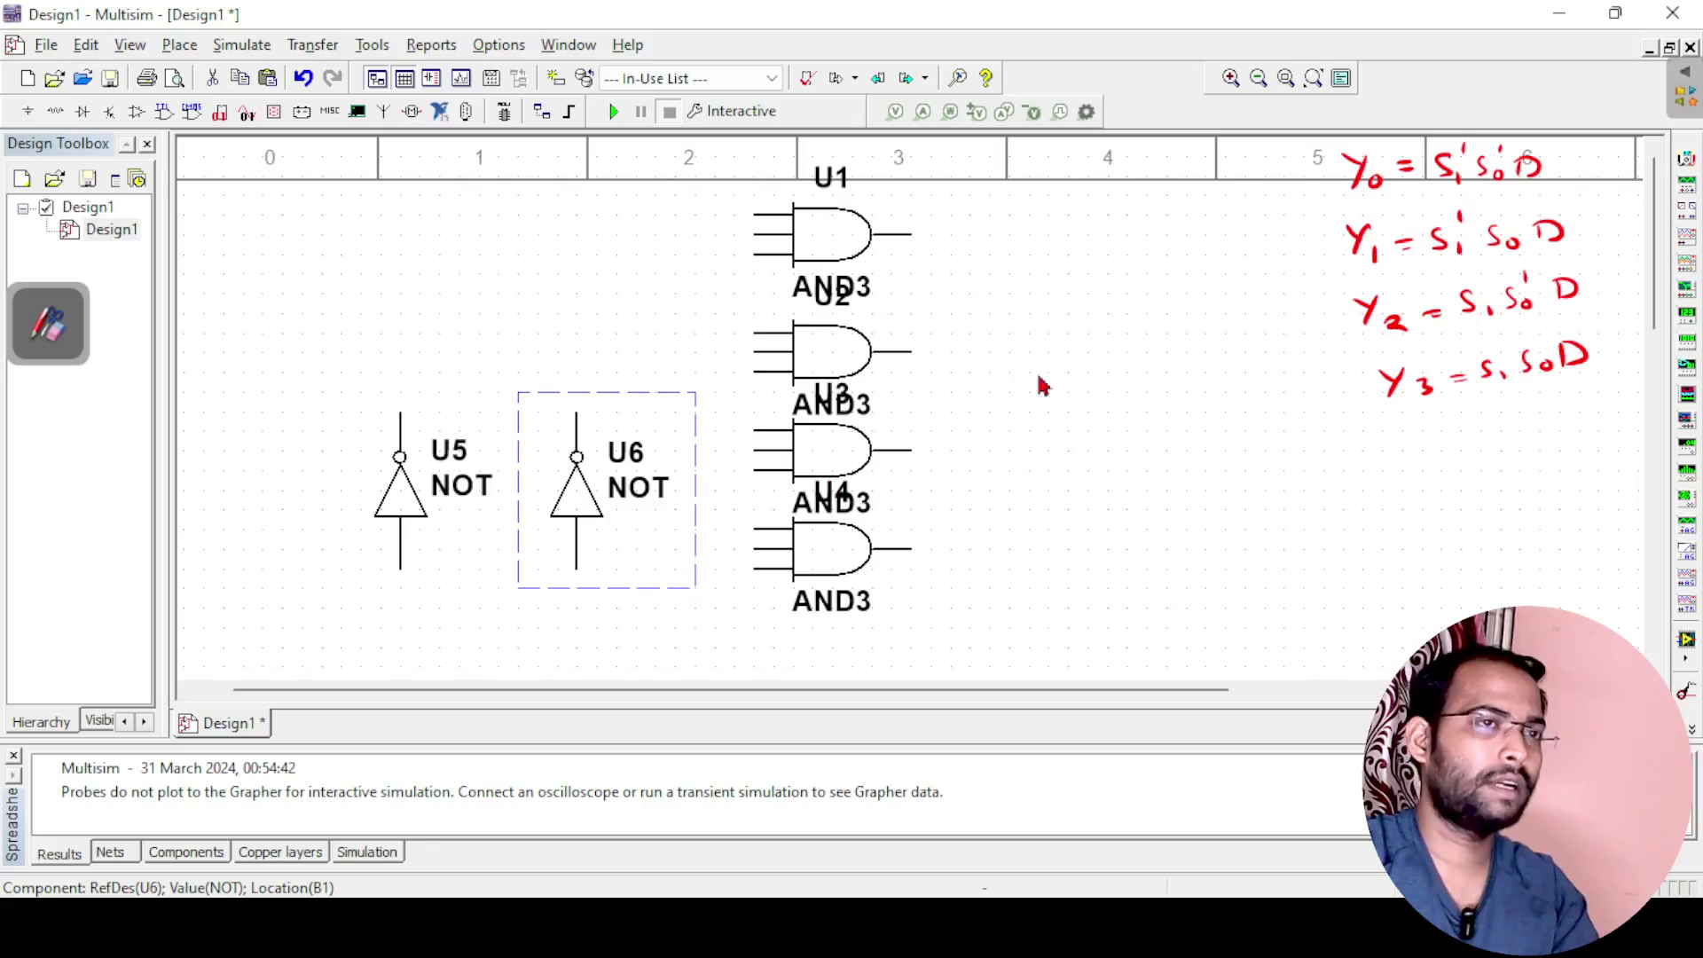
left_click(1258, 80)
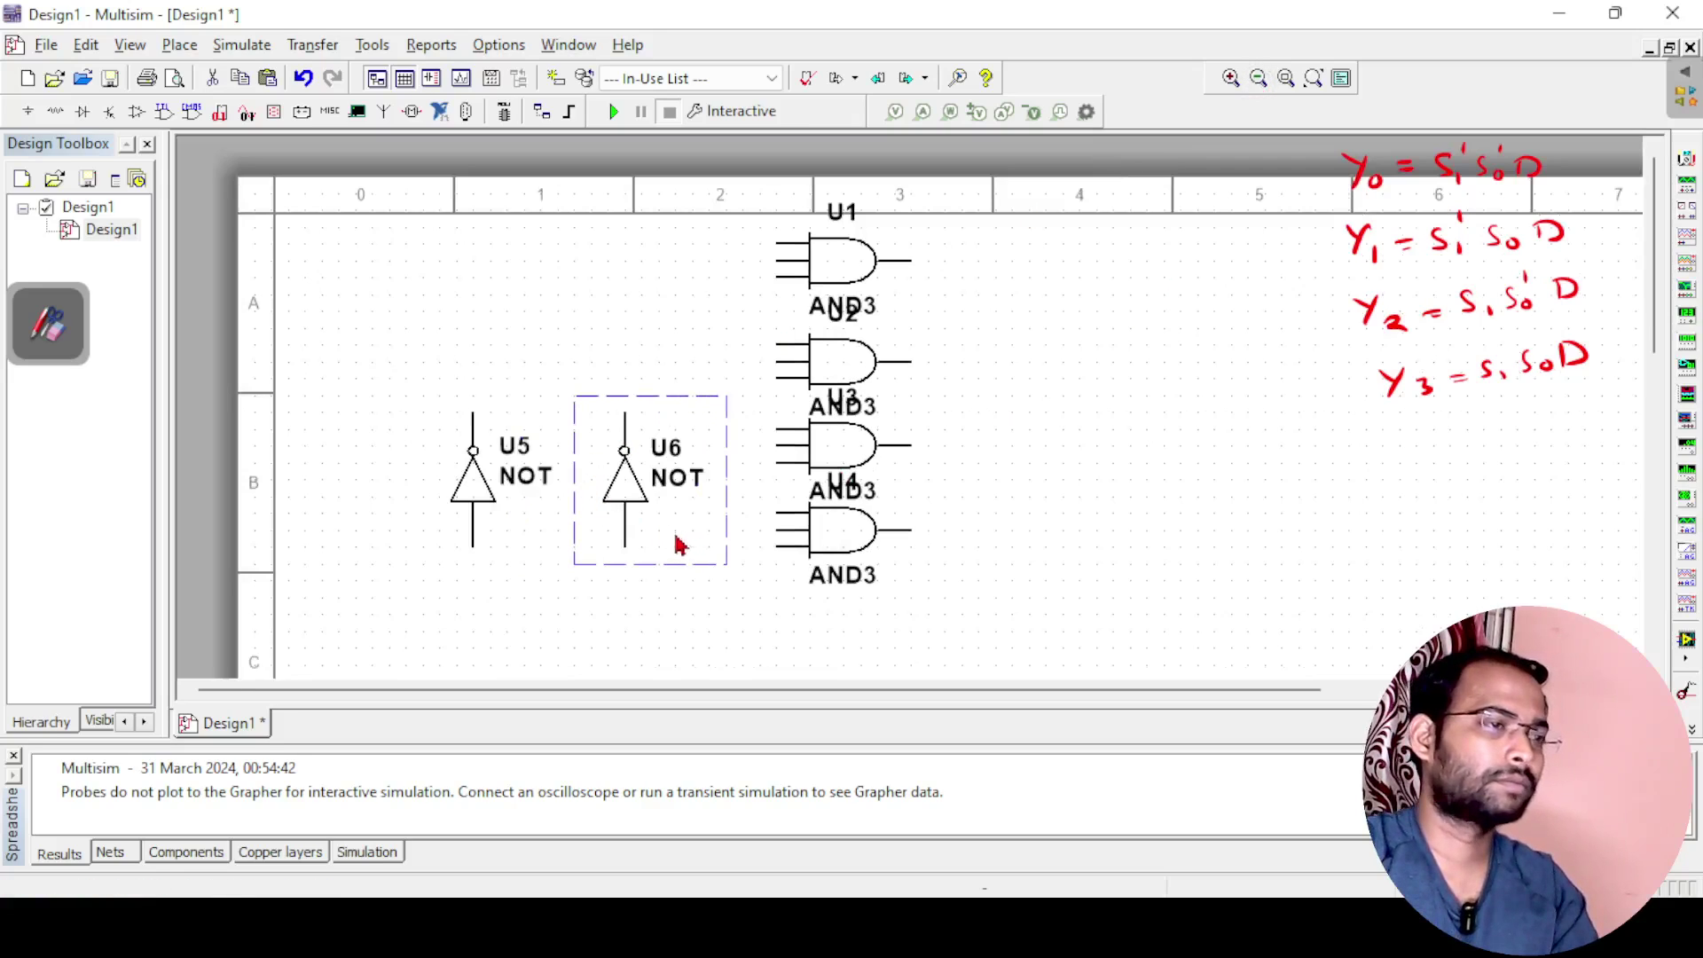
key("Down")
key("Down")
key("Down")
key("Down")
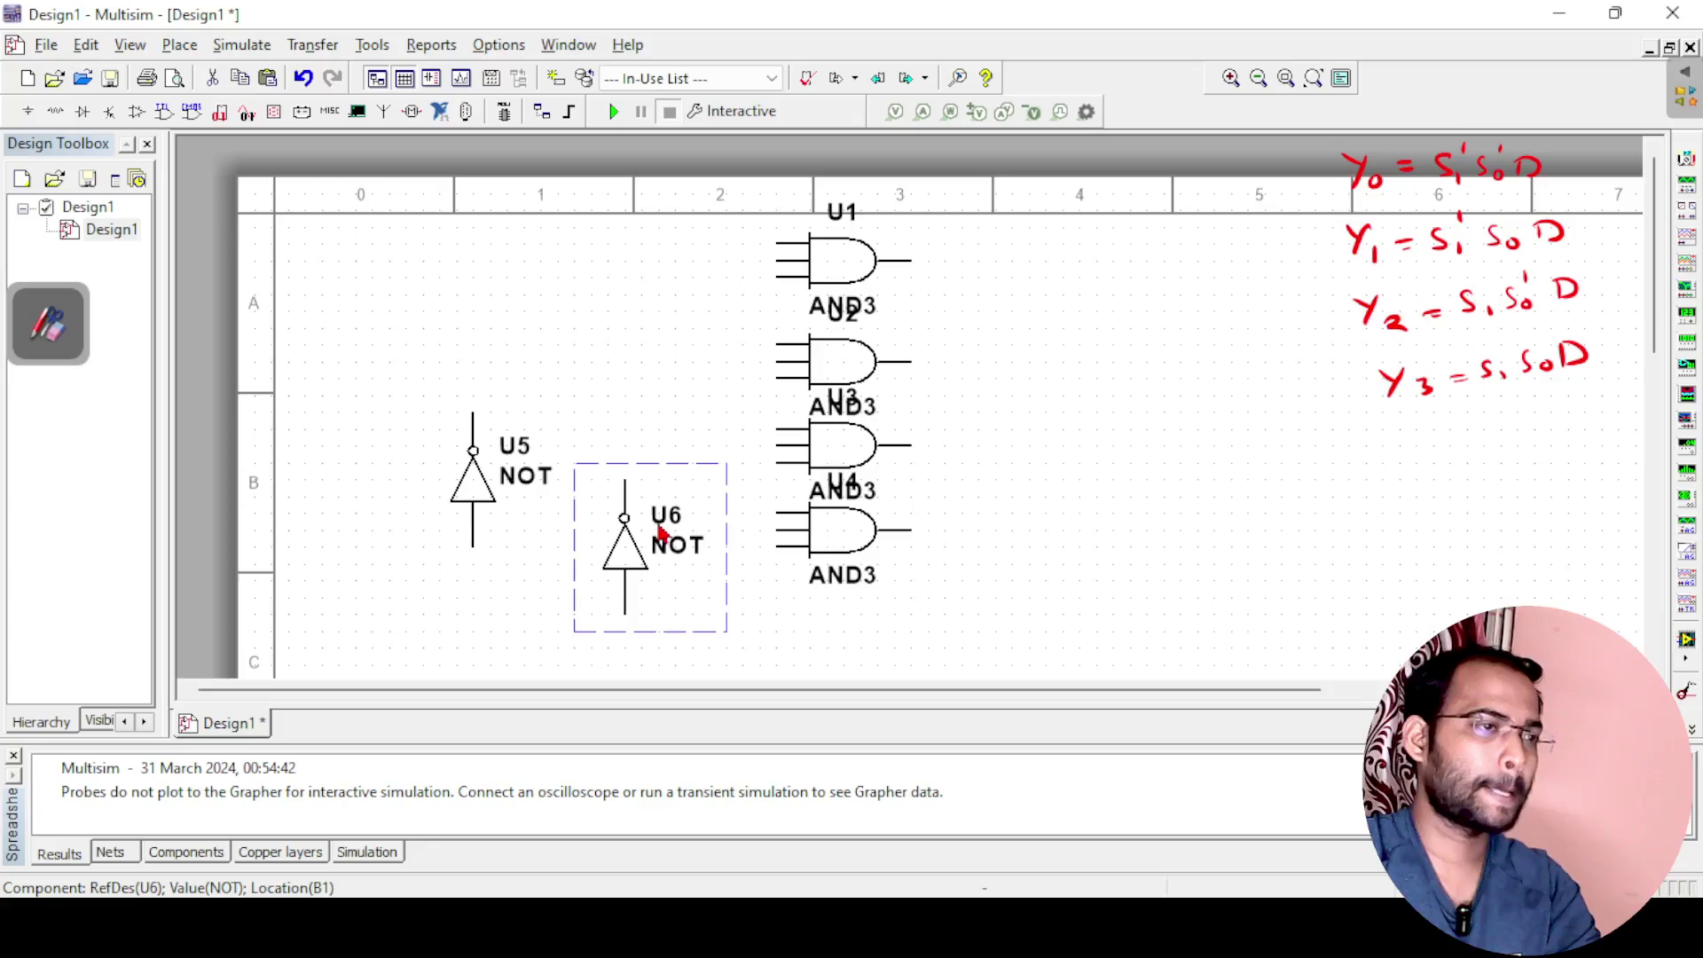
key("Down")
key("Down")
key("Down")
key("Down")
key("Down")
key("Down")
key("Down")
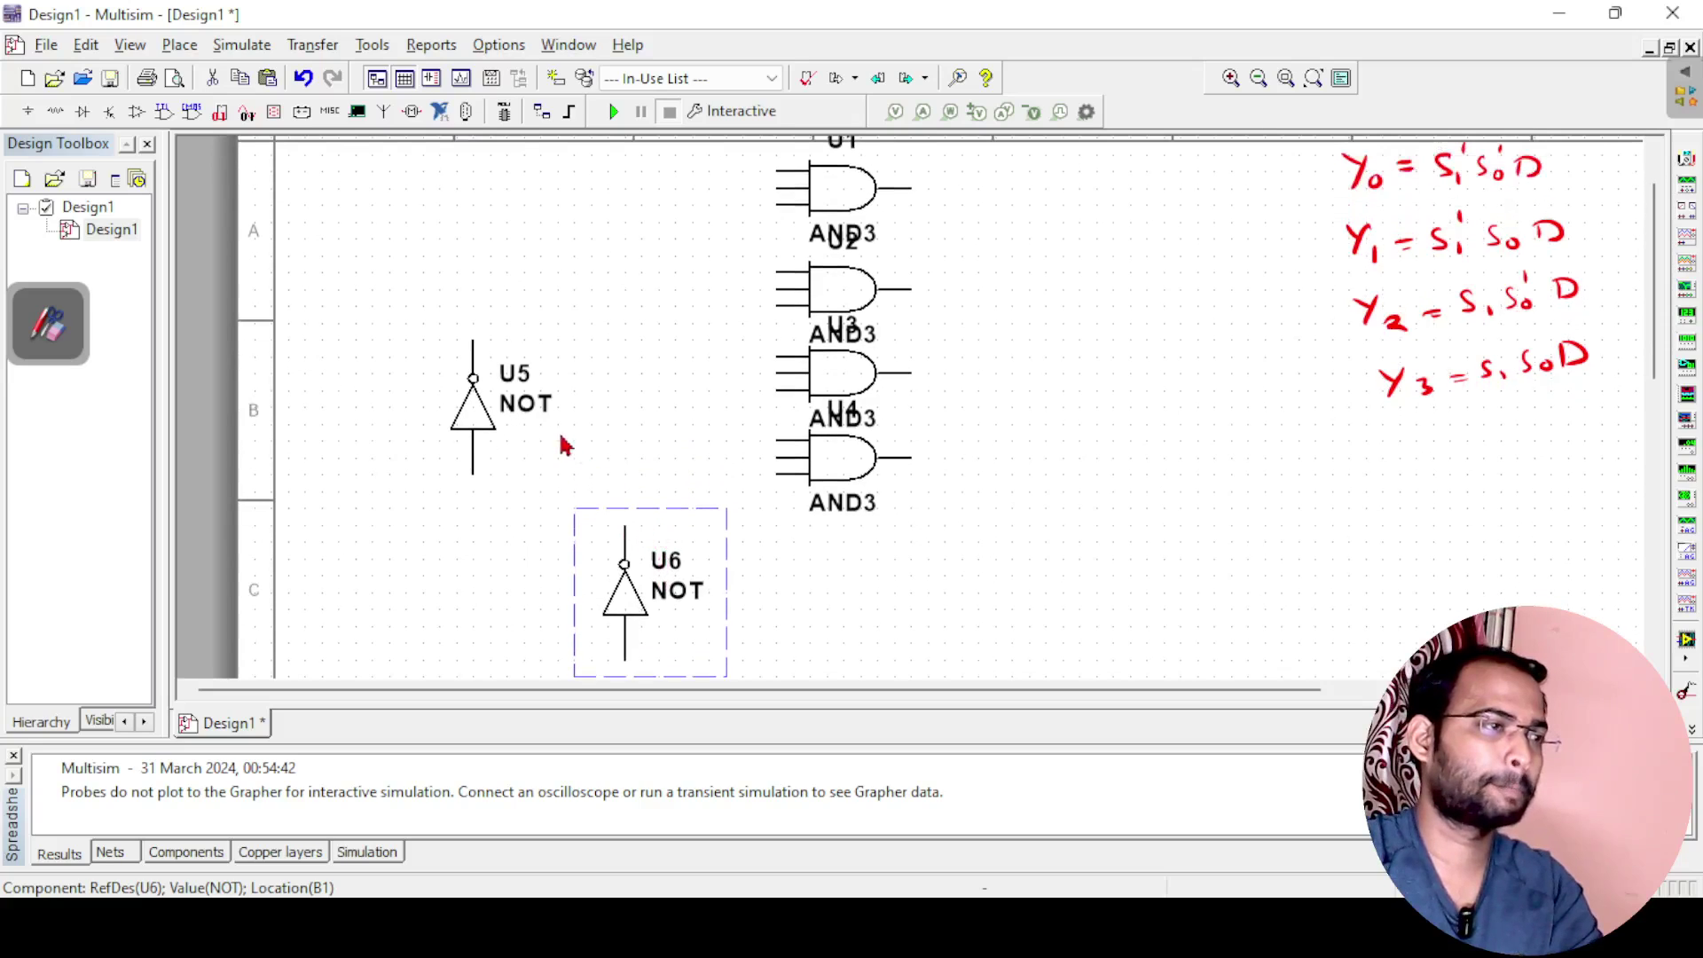
left_click(534, 468)
key("Down")
key("Down")
key("Down")
key("Down")
key("Down")
key("Down")
key("Down")
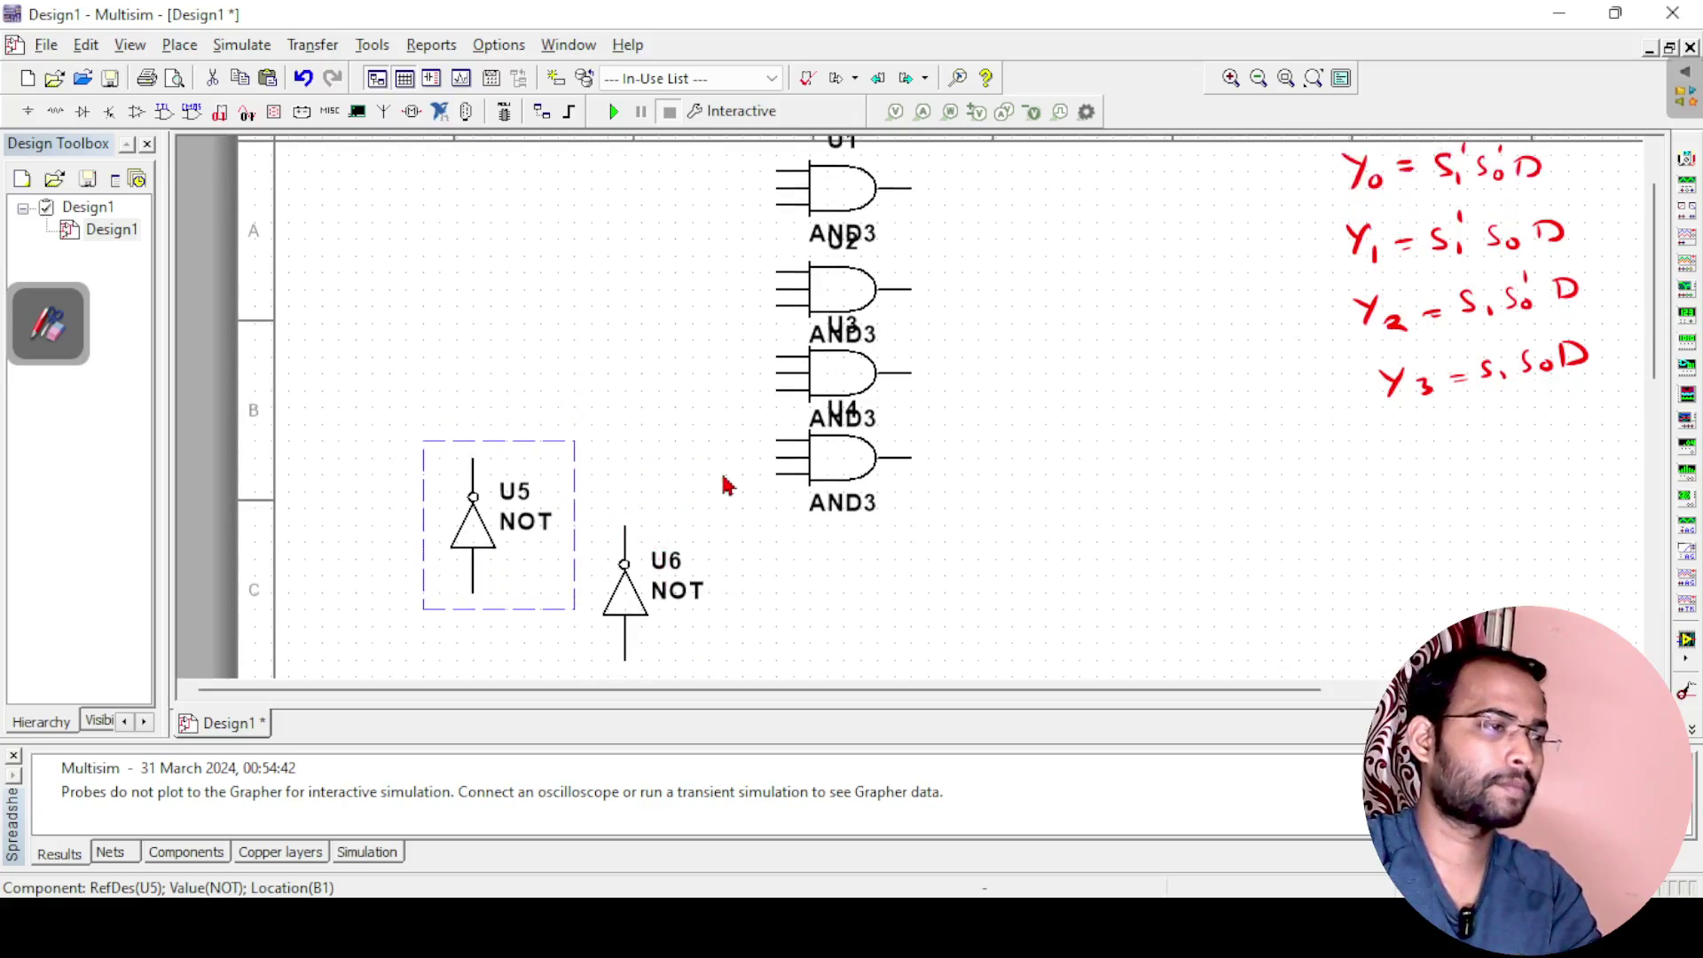
key("Down")
key("Down")
key("Down")
key("Down")
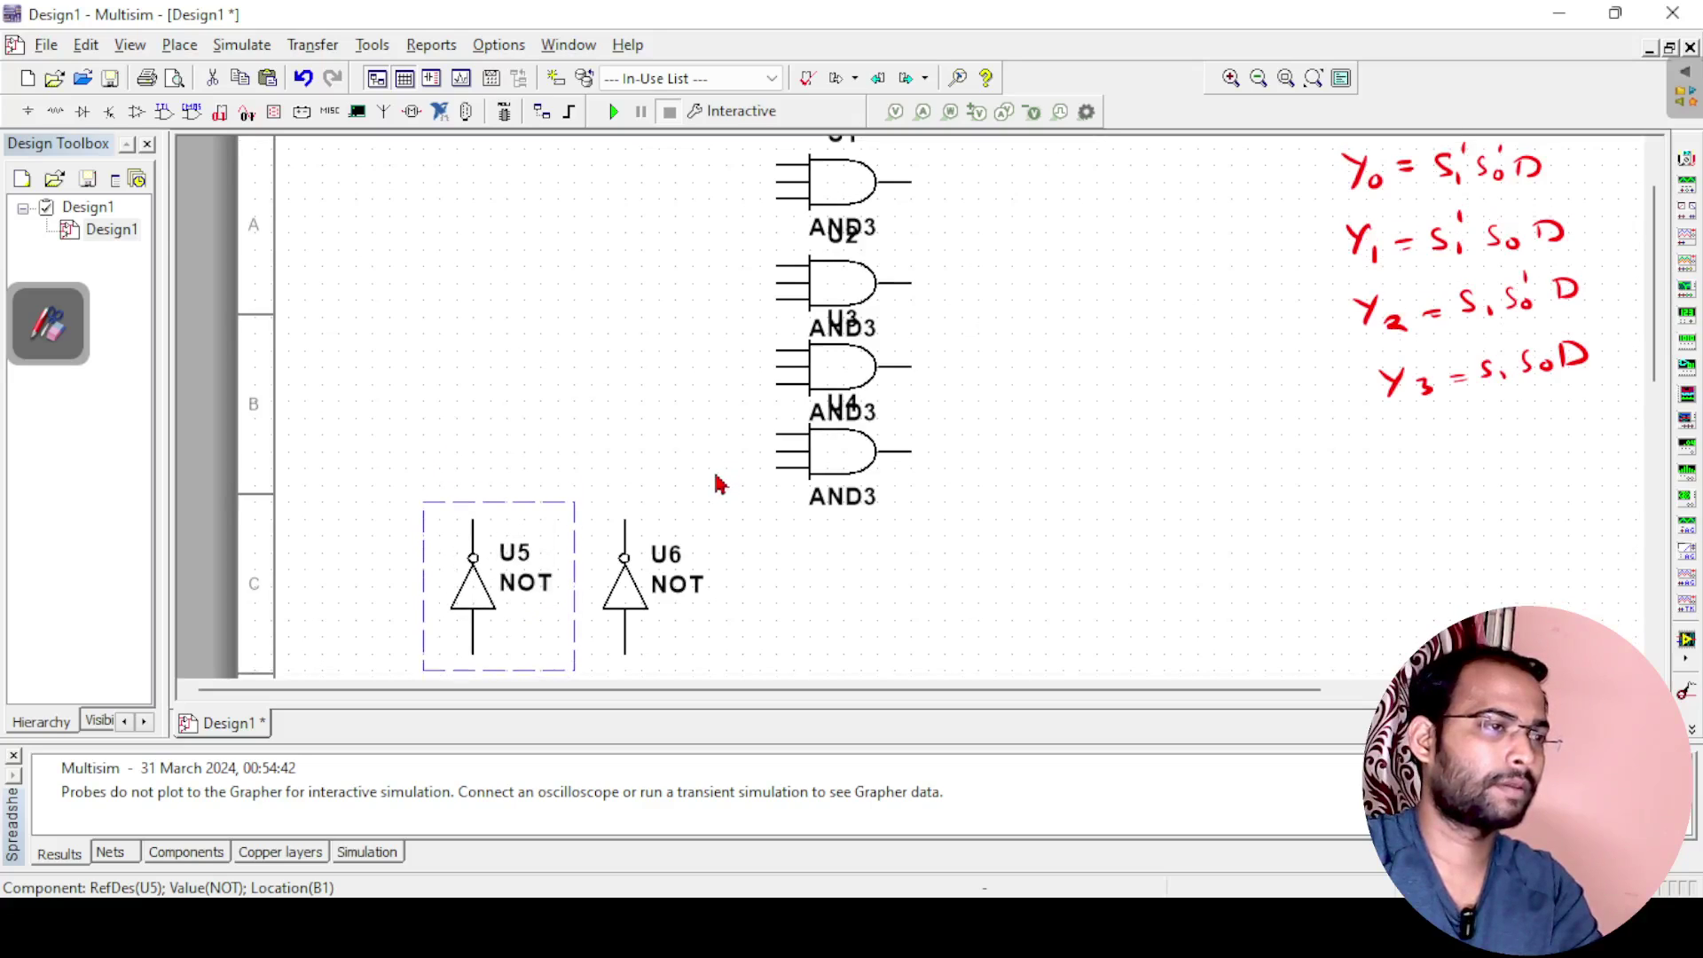
key("Up")
left_click(682, 530)
key("Up")
key("Up")
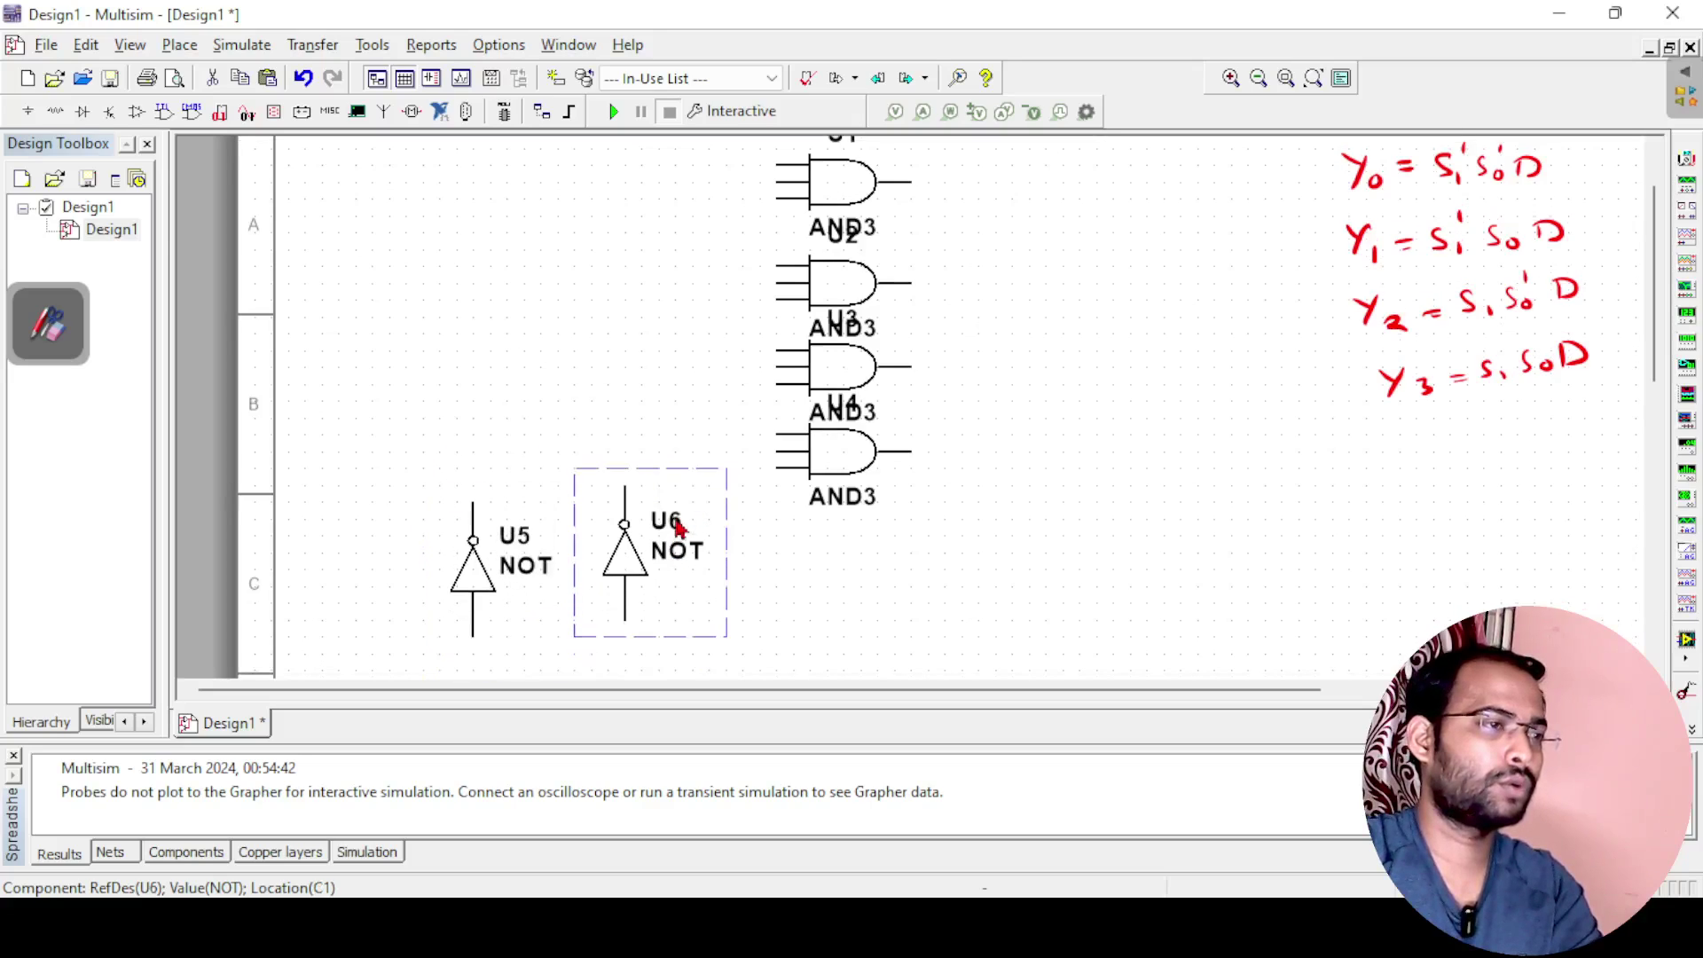
key("Down")
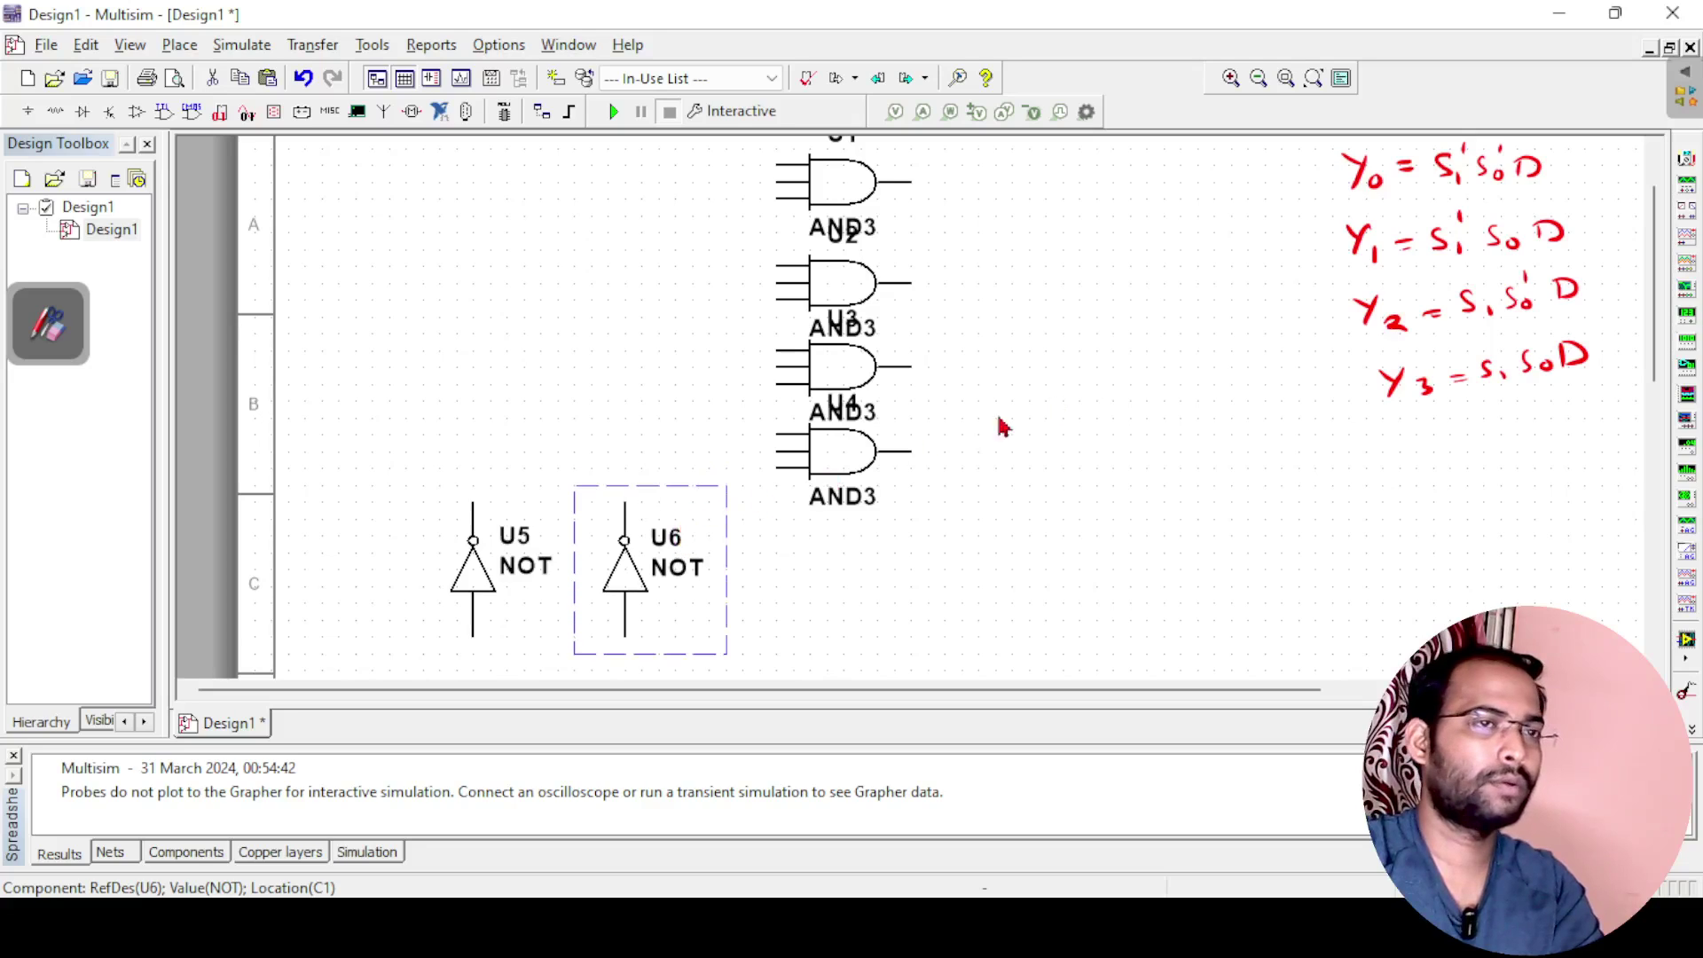
left_click(1258, 77)
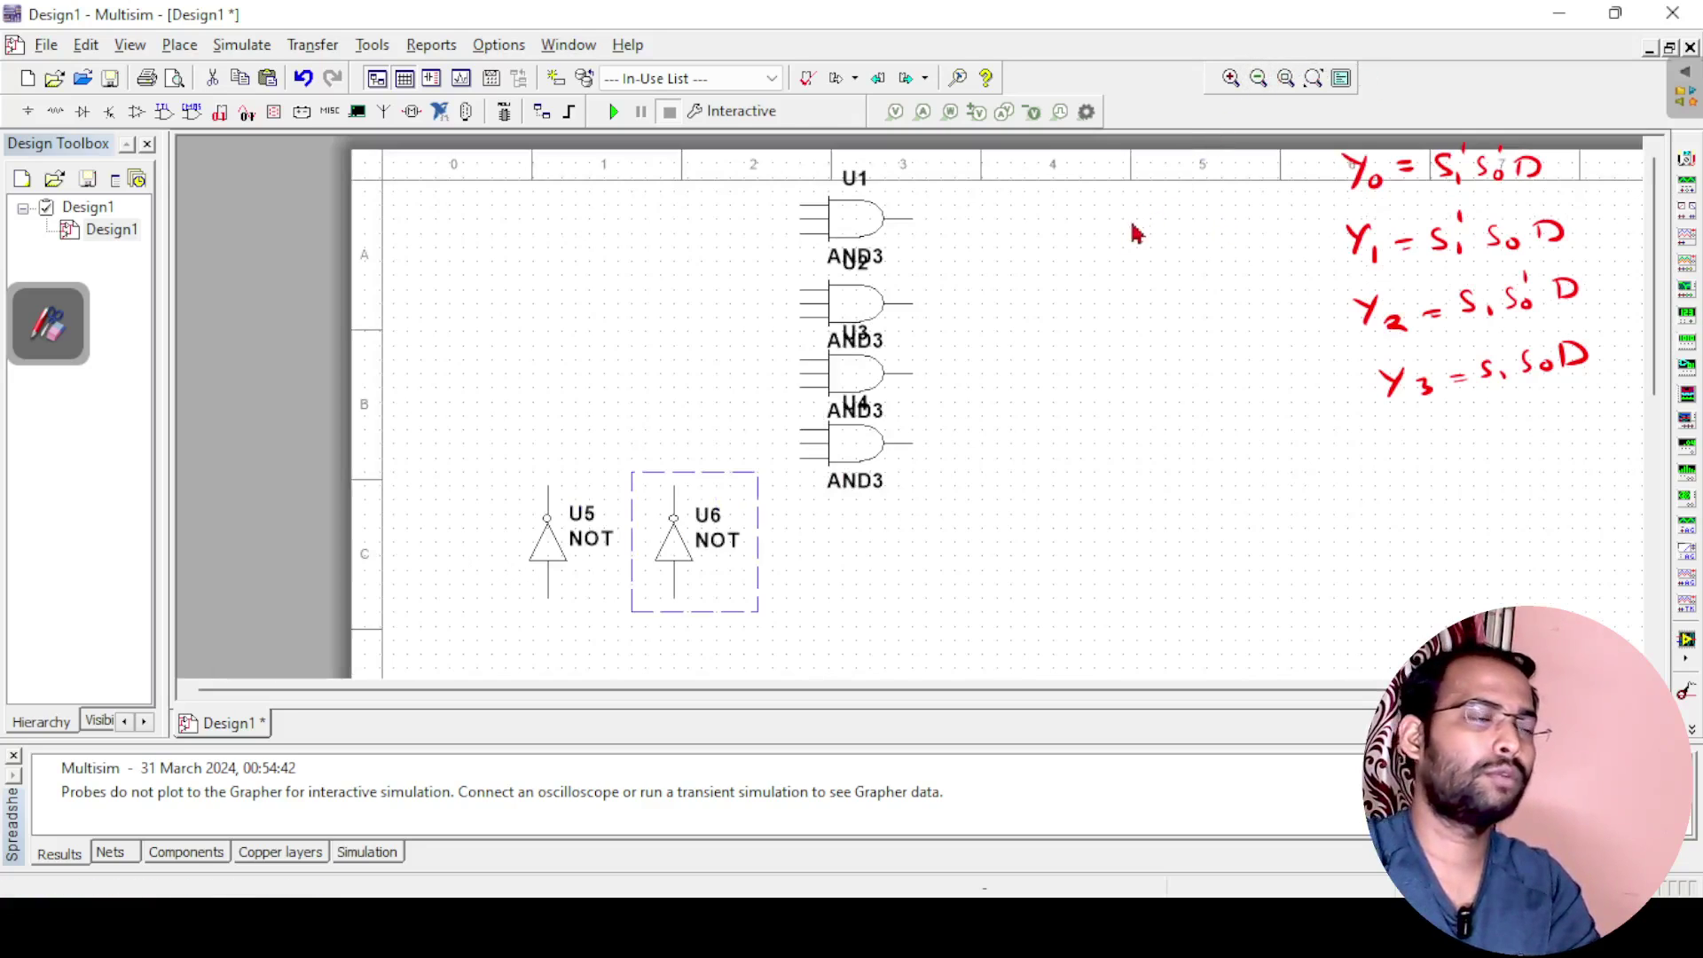
left_click_drag(544, 701, 654, 687)
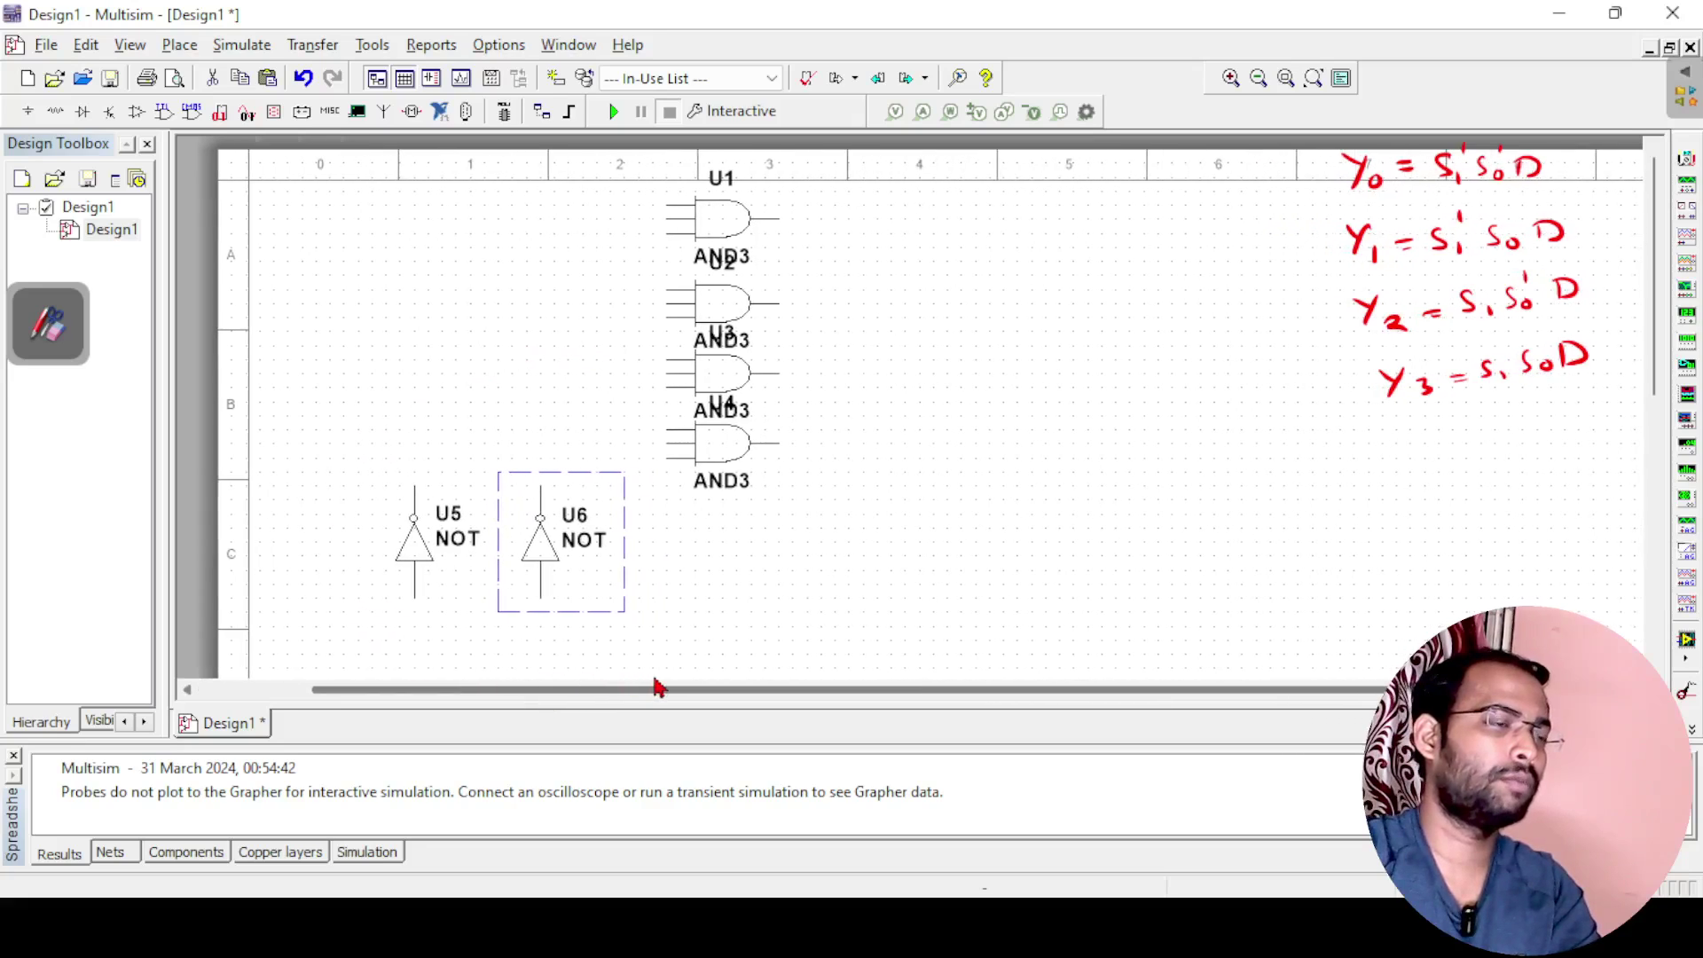
Search all component groups for 'int' and choose the interactive digital constant.
left_click(27, 111)
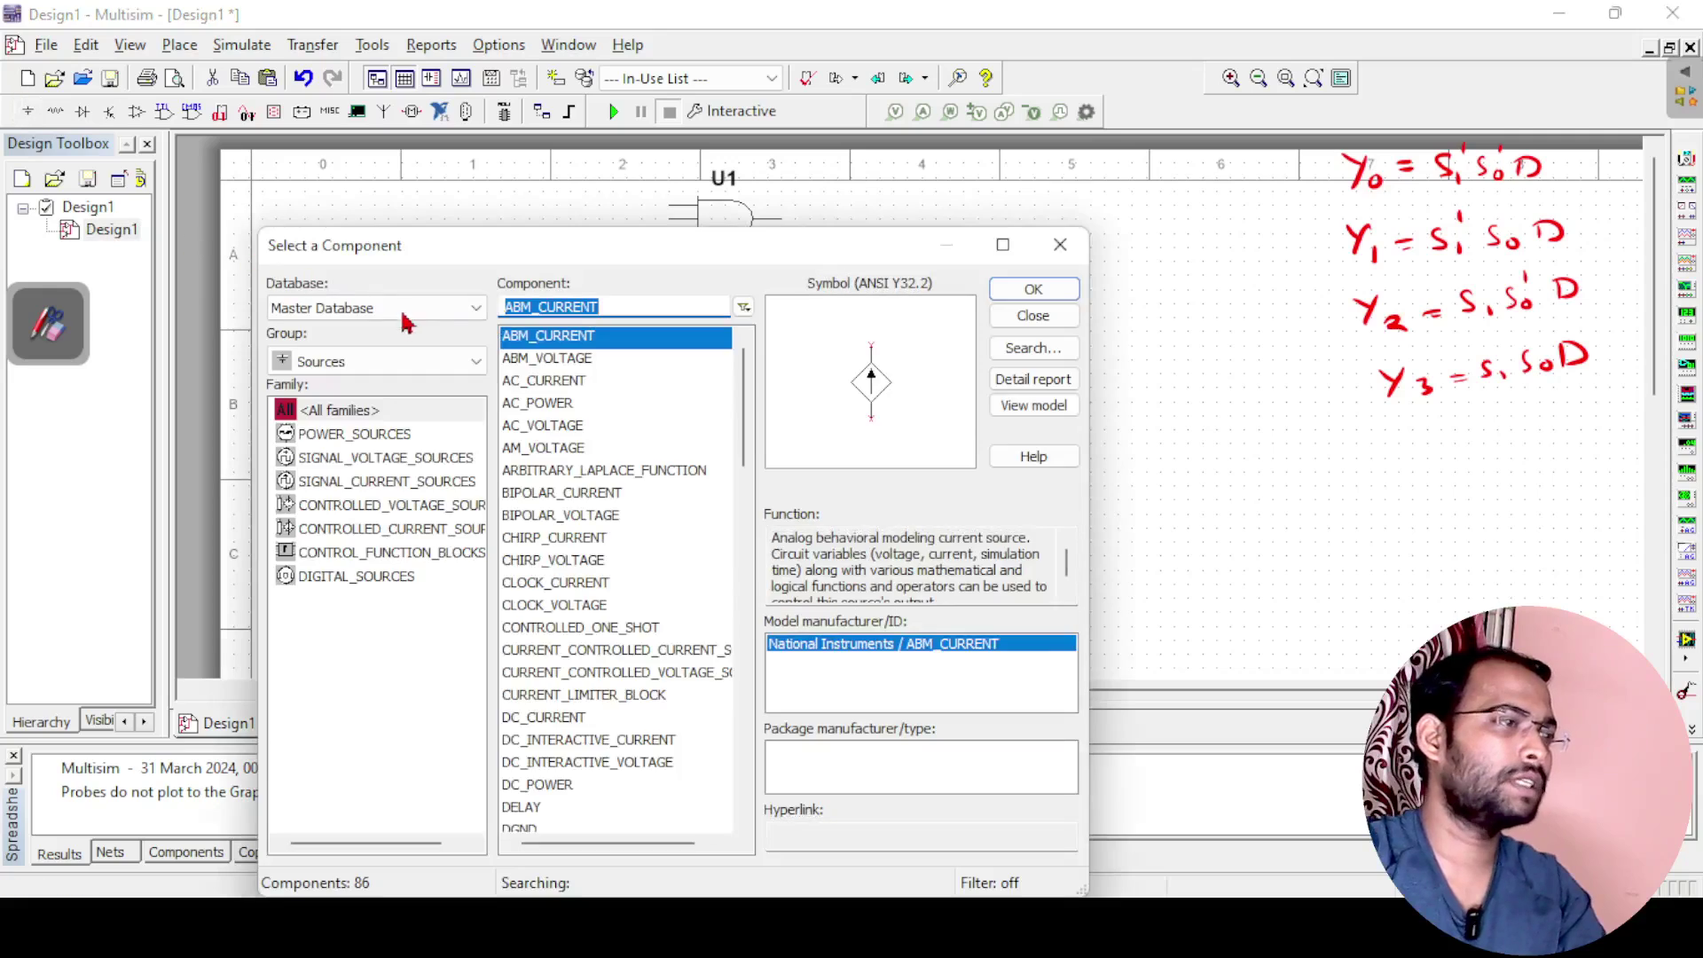
left_click(377, 361)
left_click(352, 381)
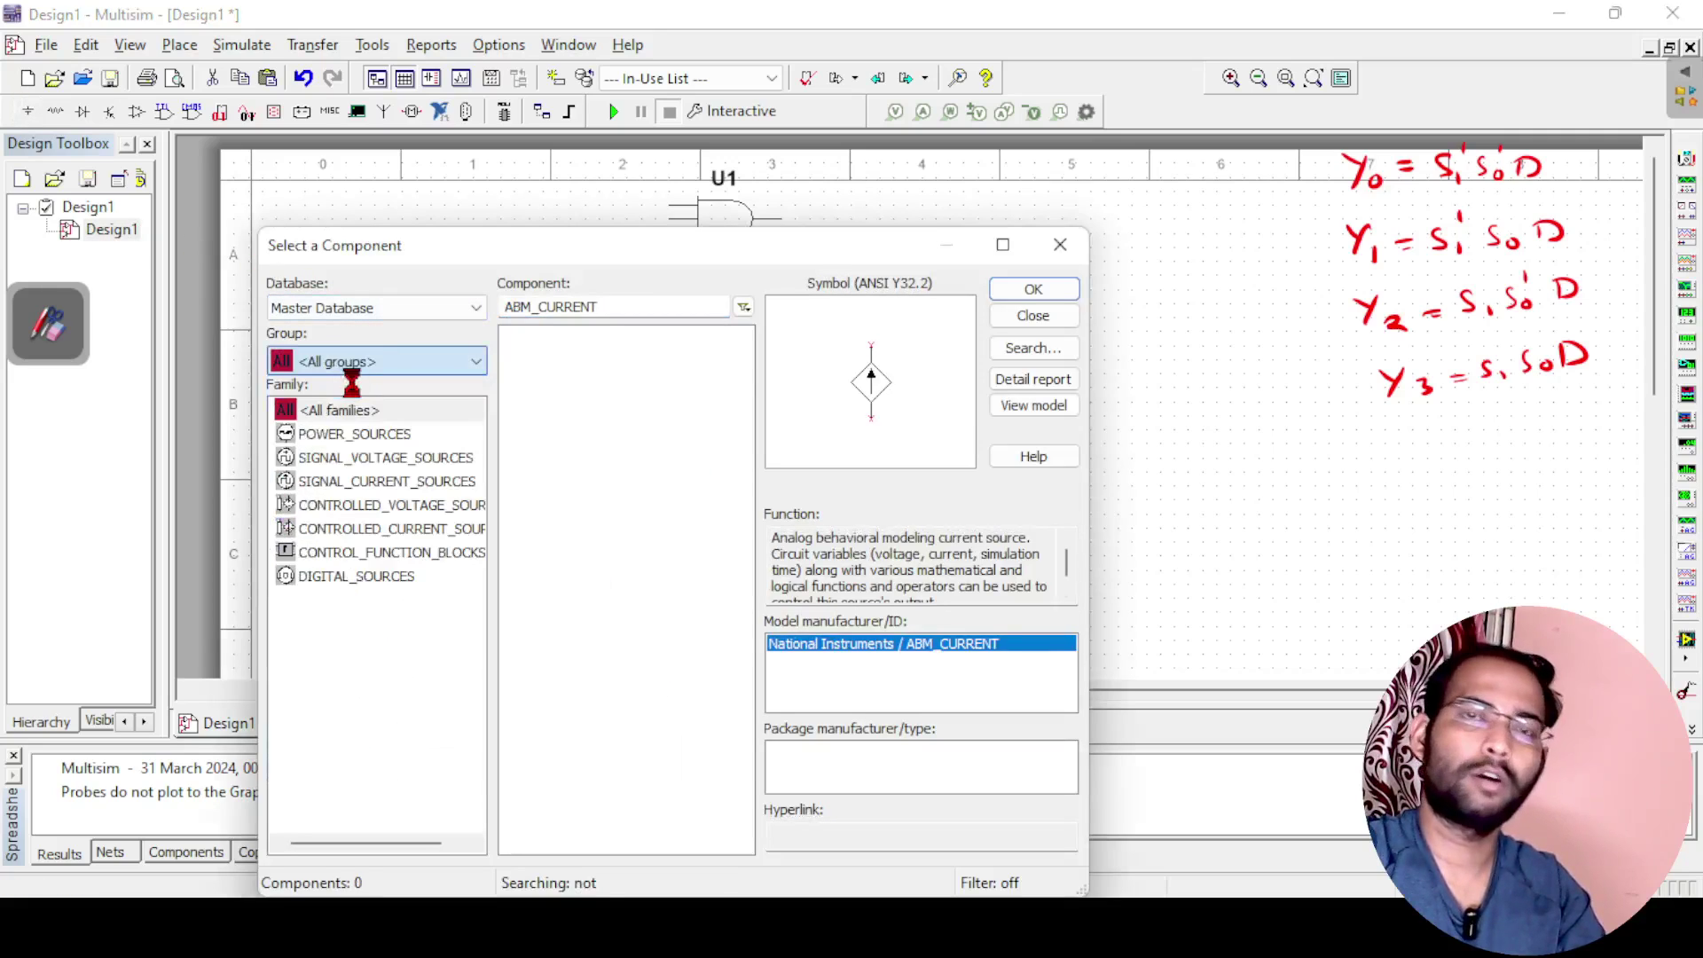
key("BackSpace")
type("i")
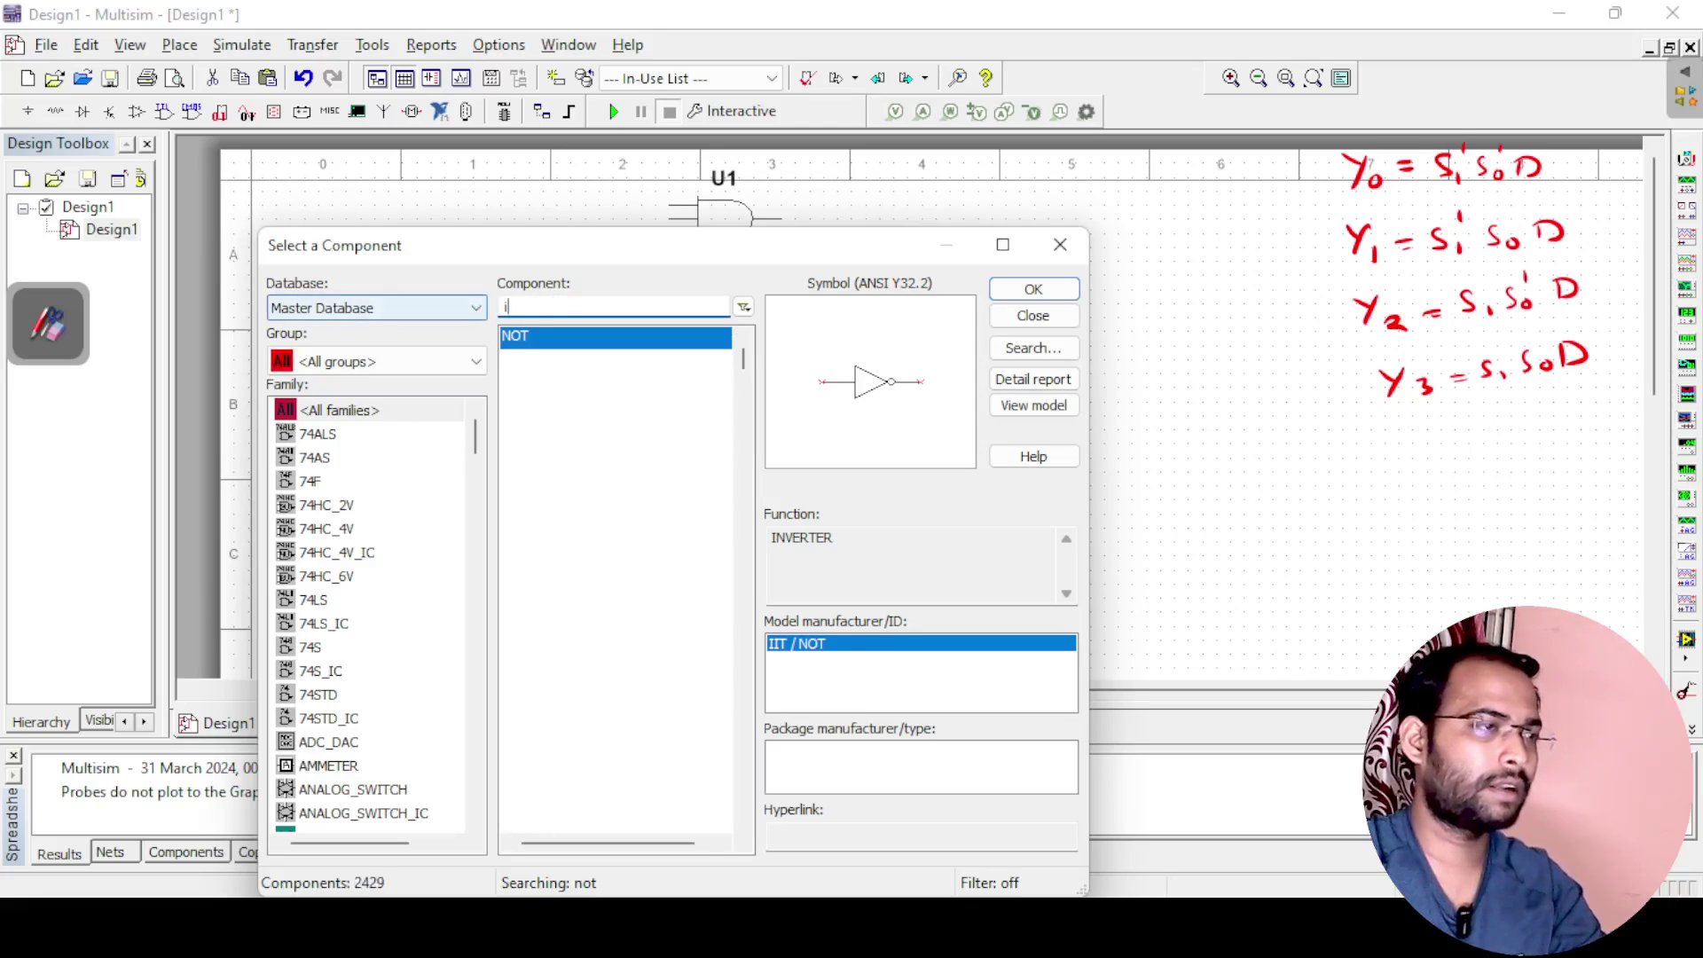
type("n")
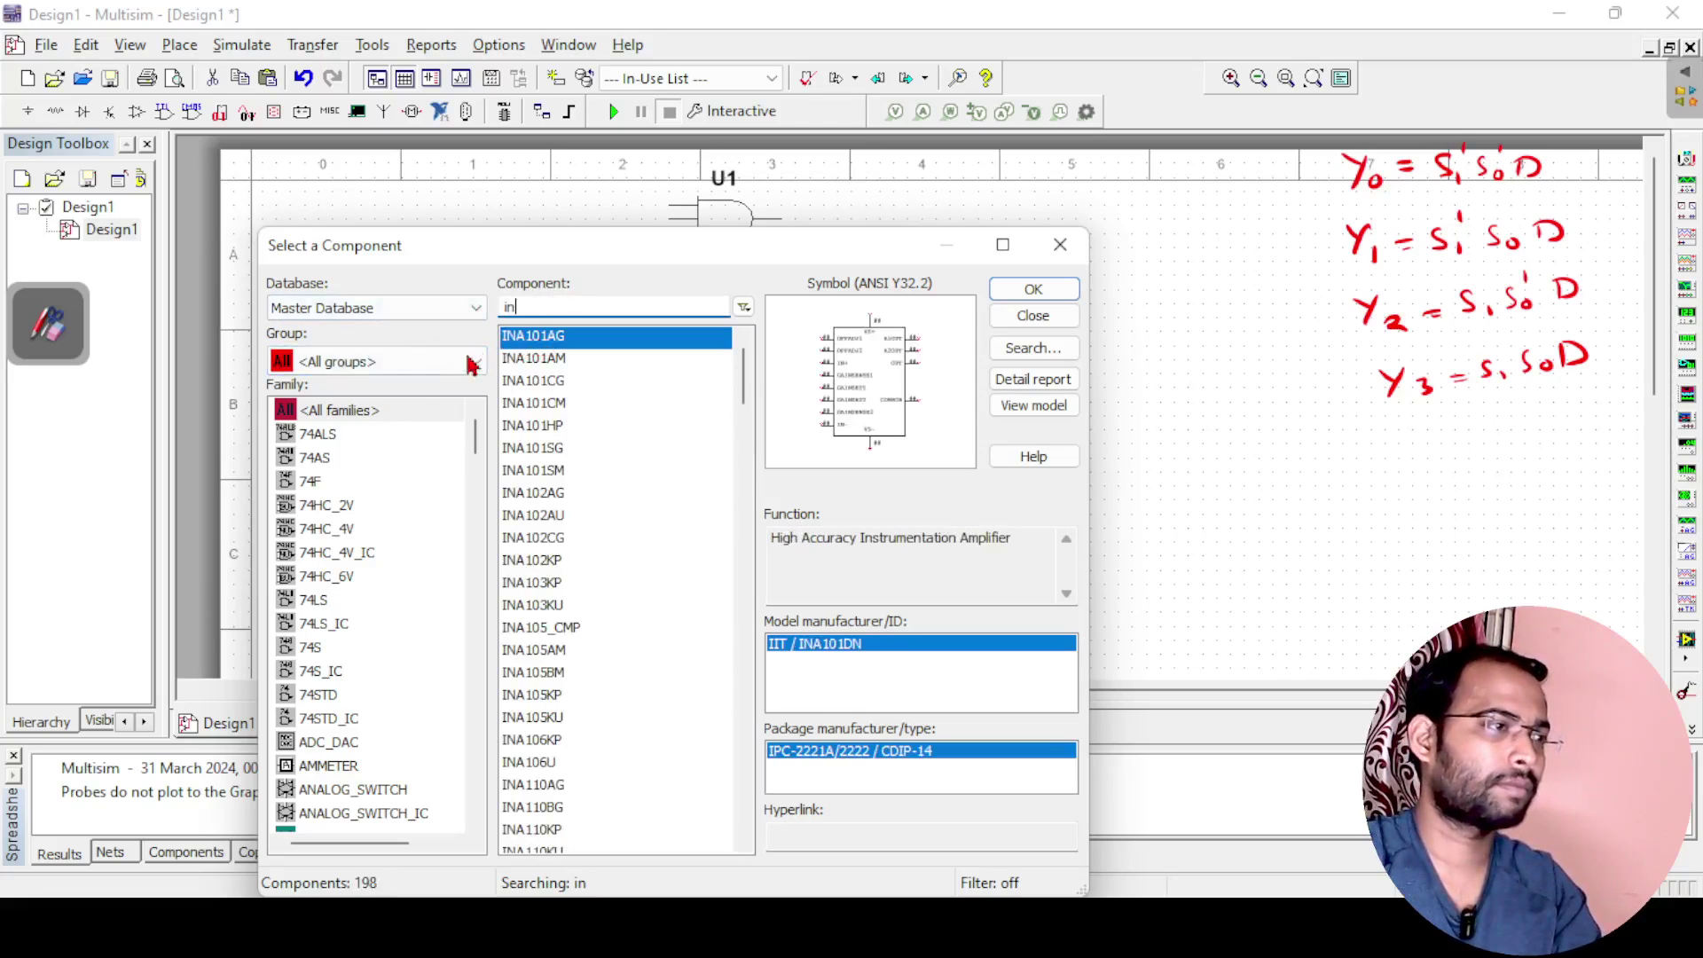
left_click(472, 362)
left_click(394, 390)
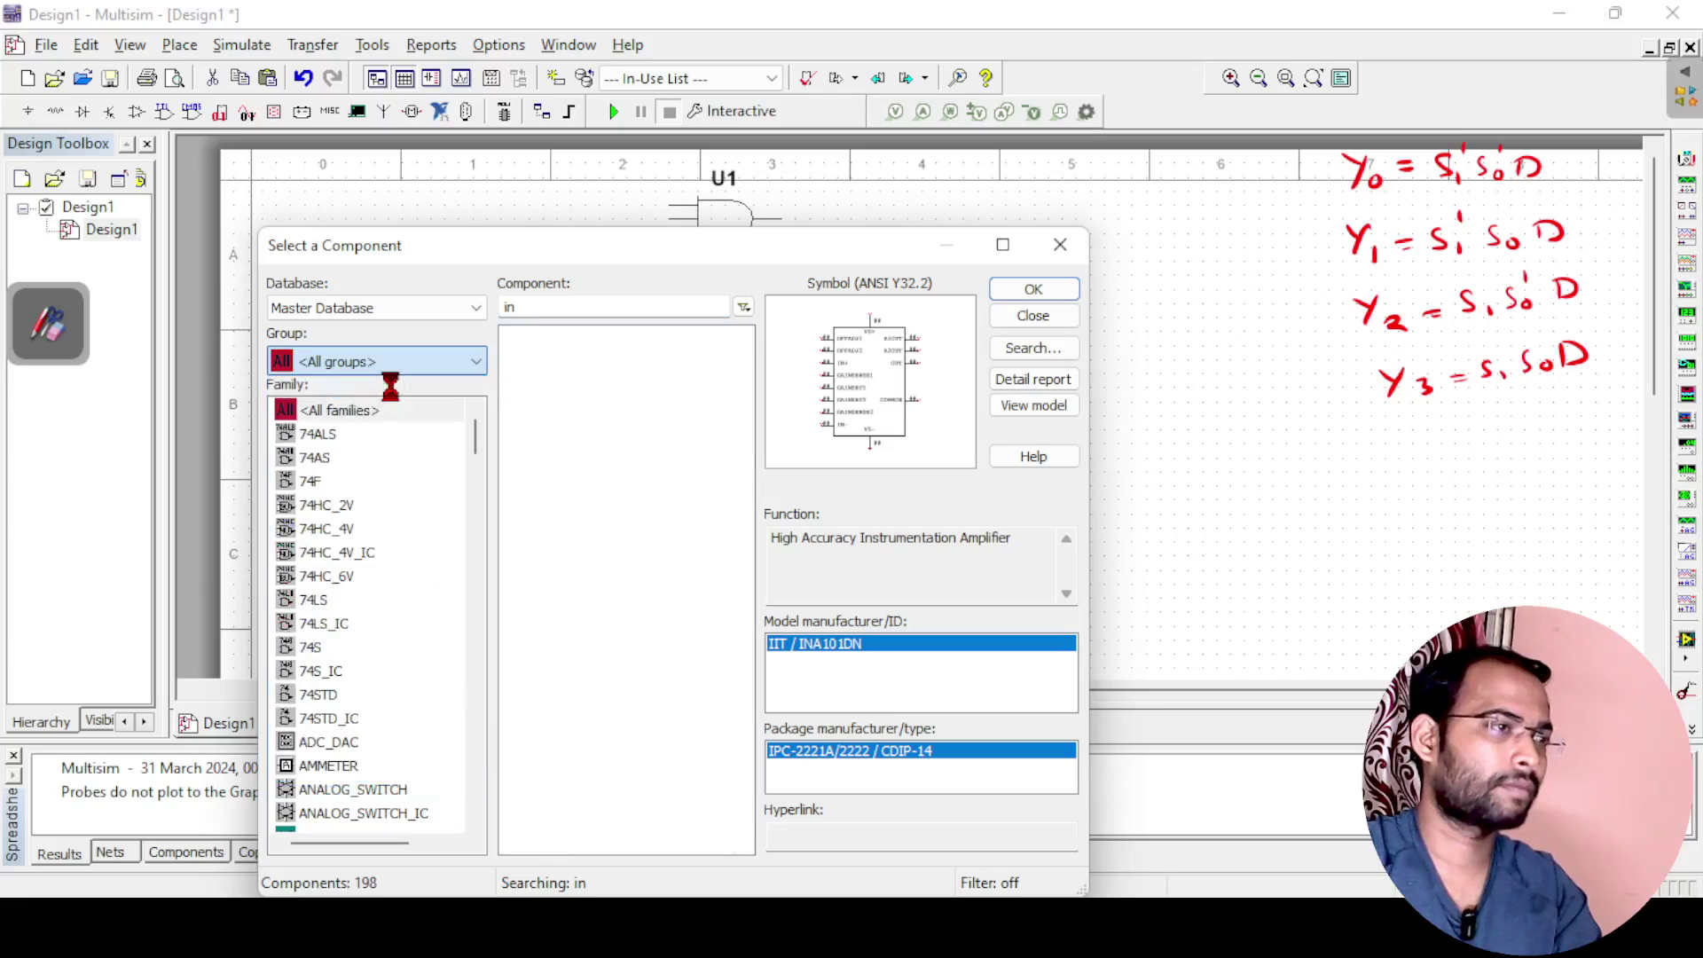
left_click(523, 306)
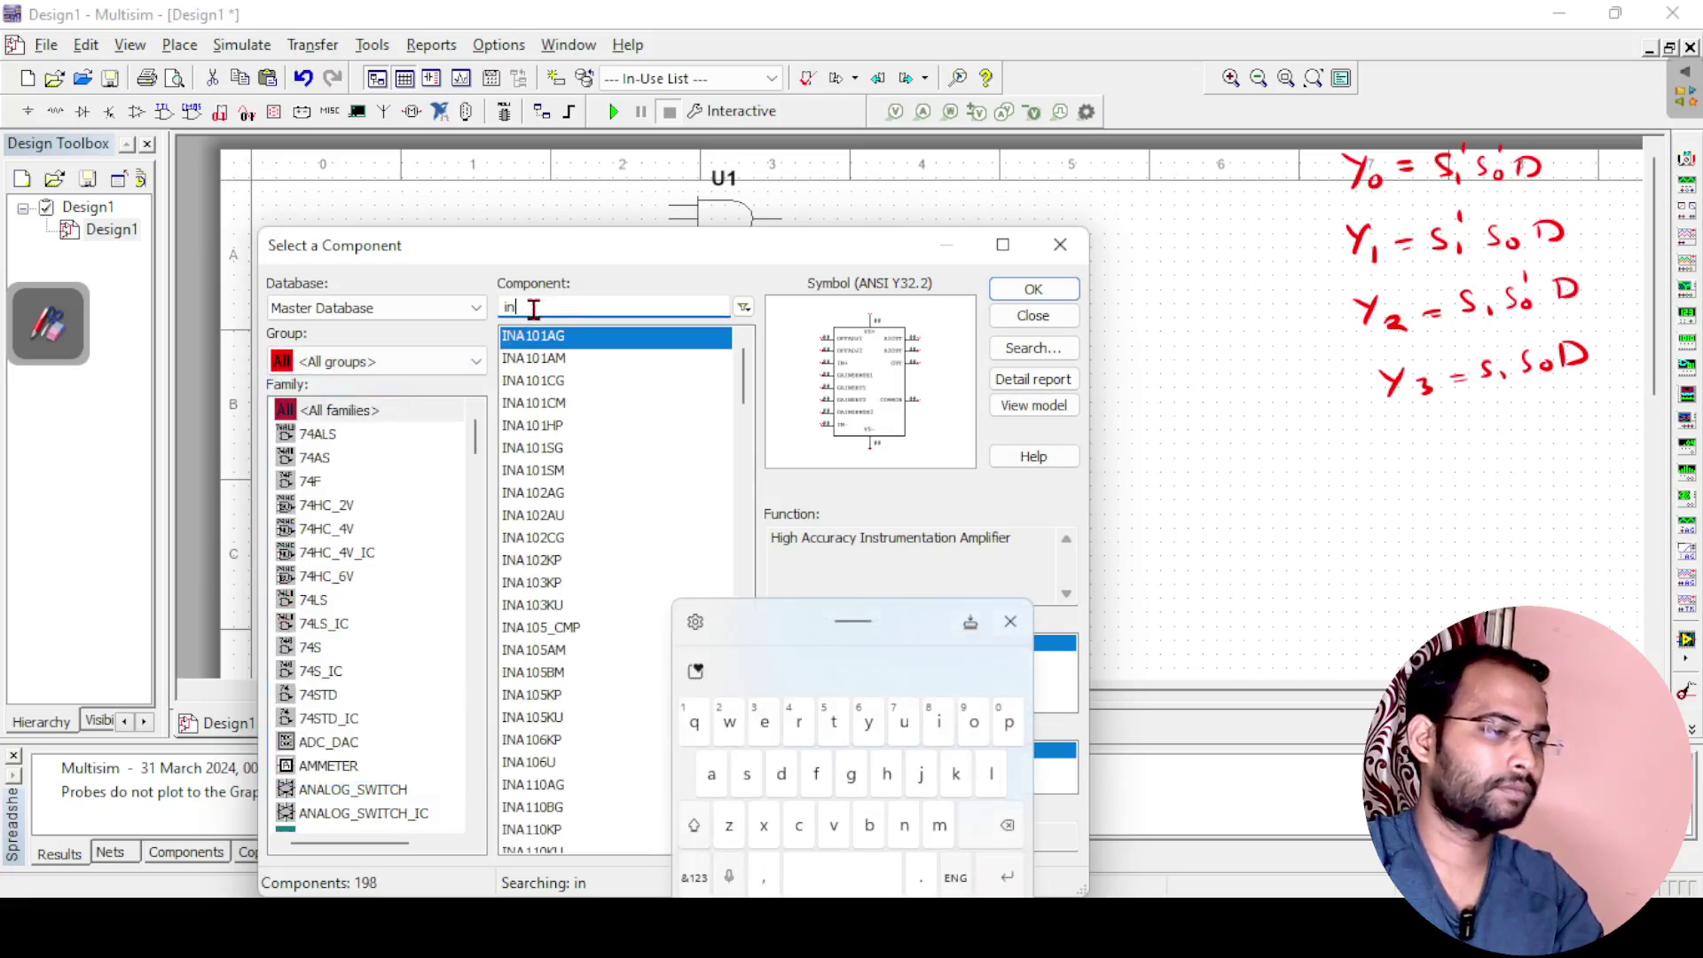
type("t")
left_click(1016, 295)
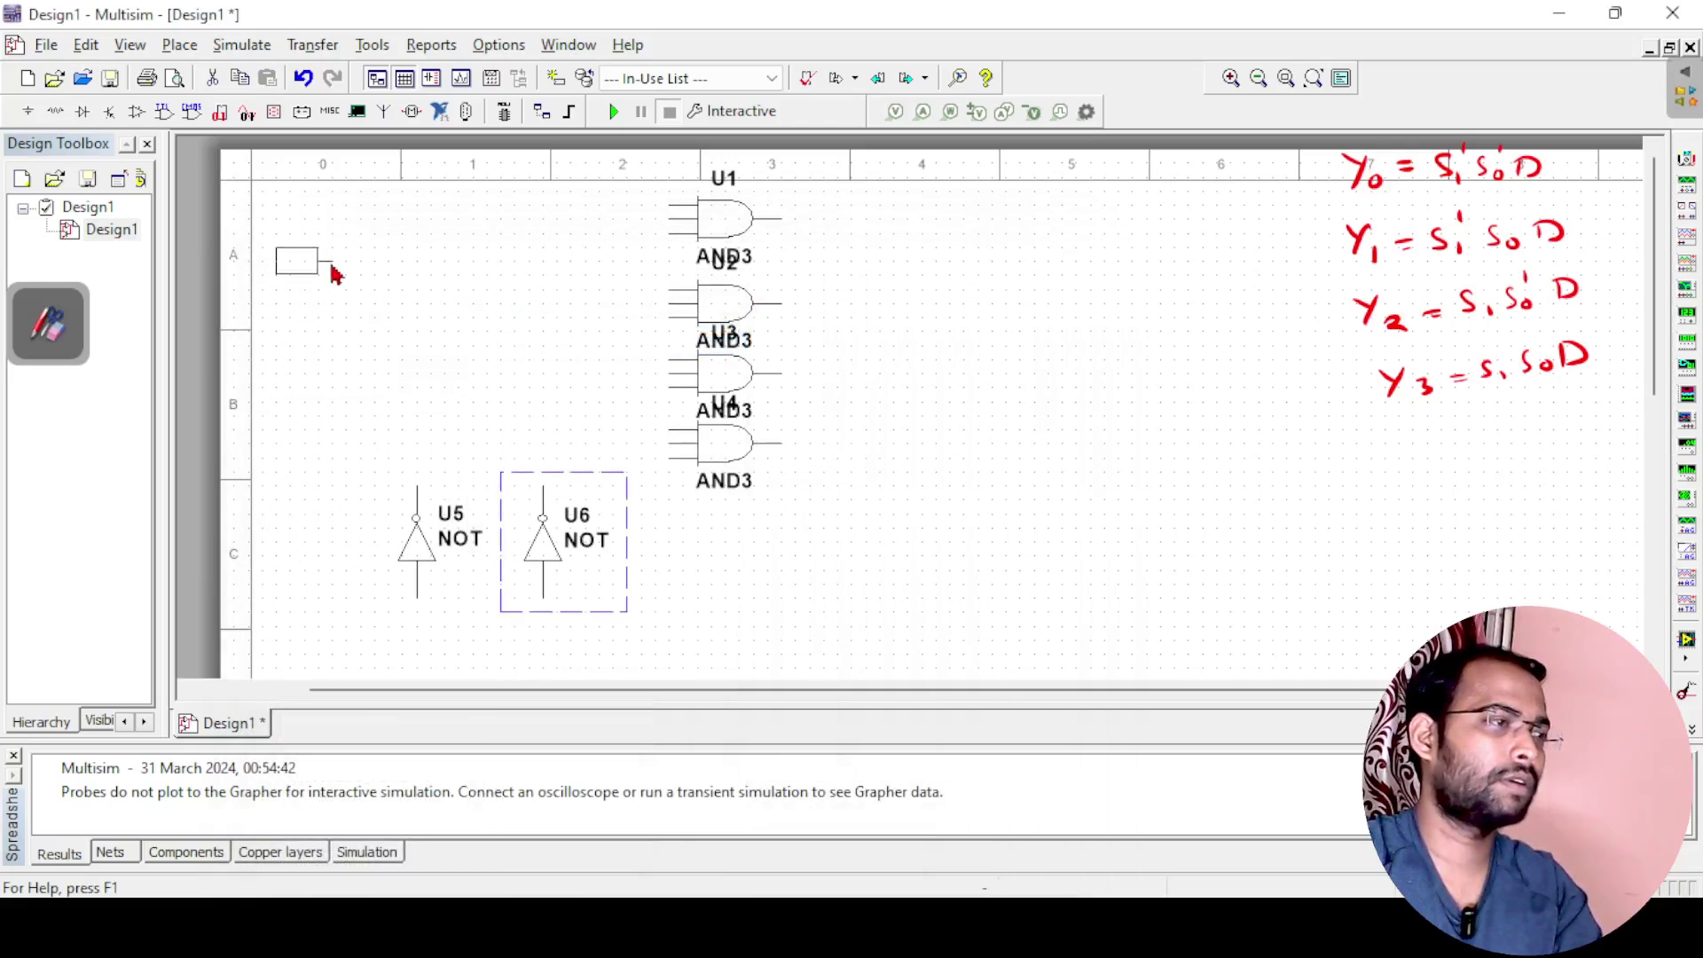
Place the key switch, then copy and paste another as U9 below the NOT gates.
left_click(330, 247)
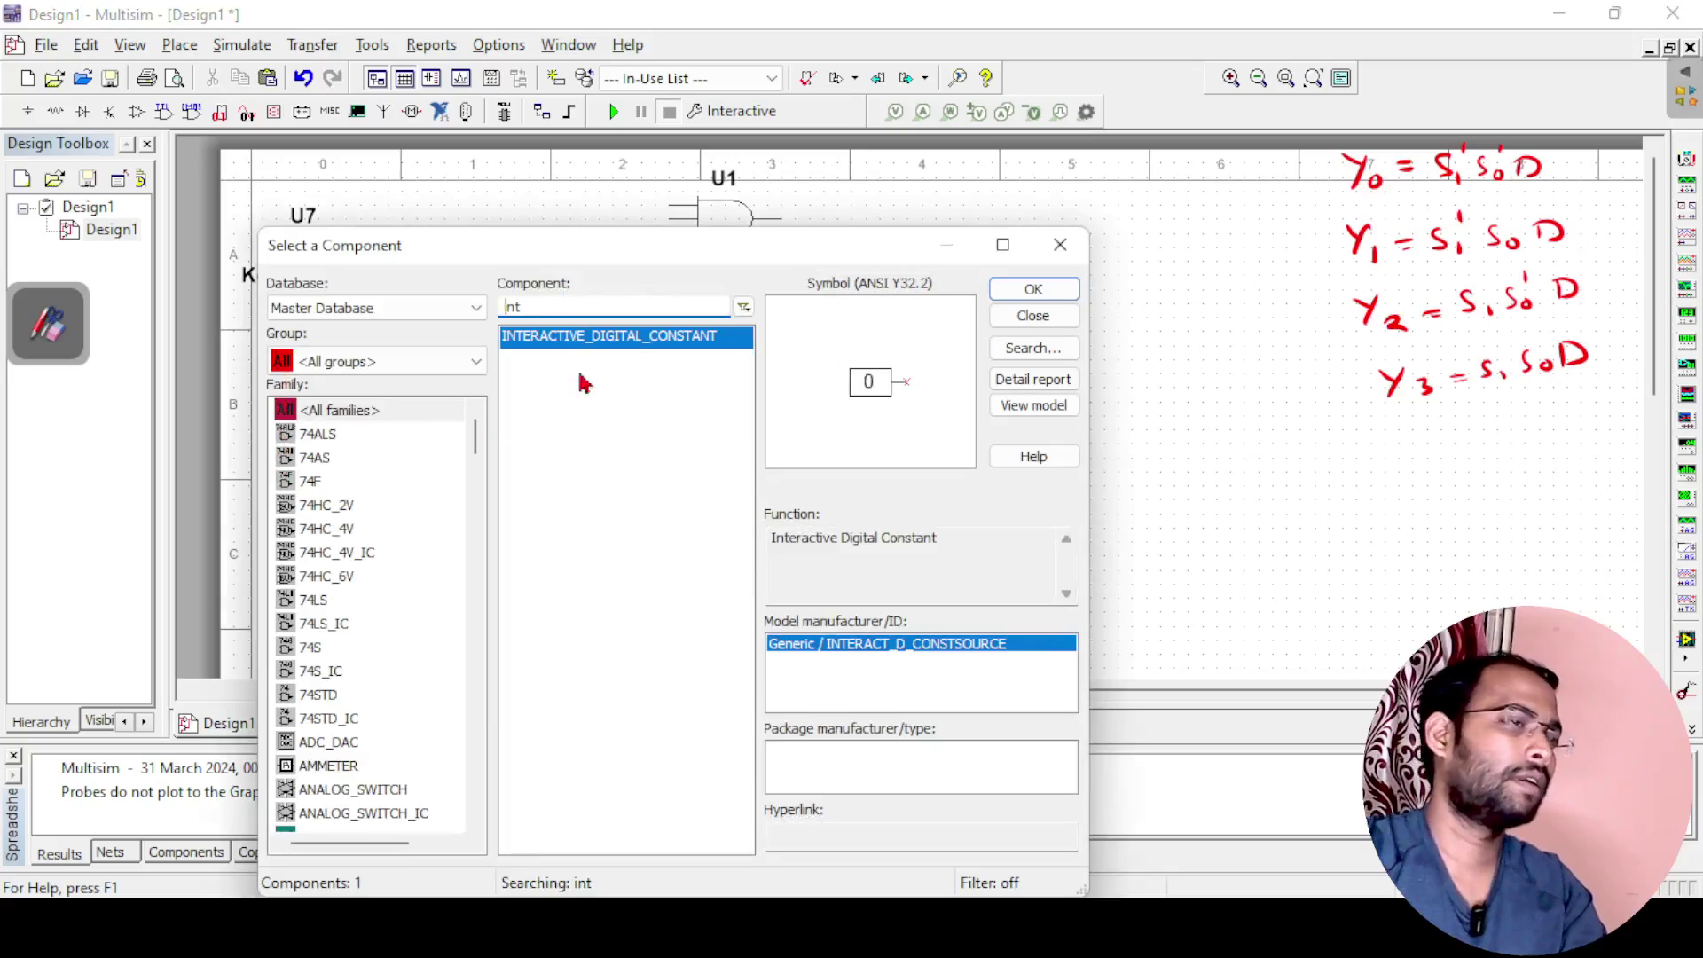
left_click(1032, 316)
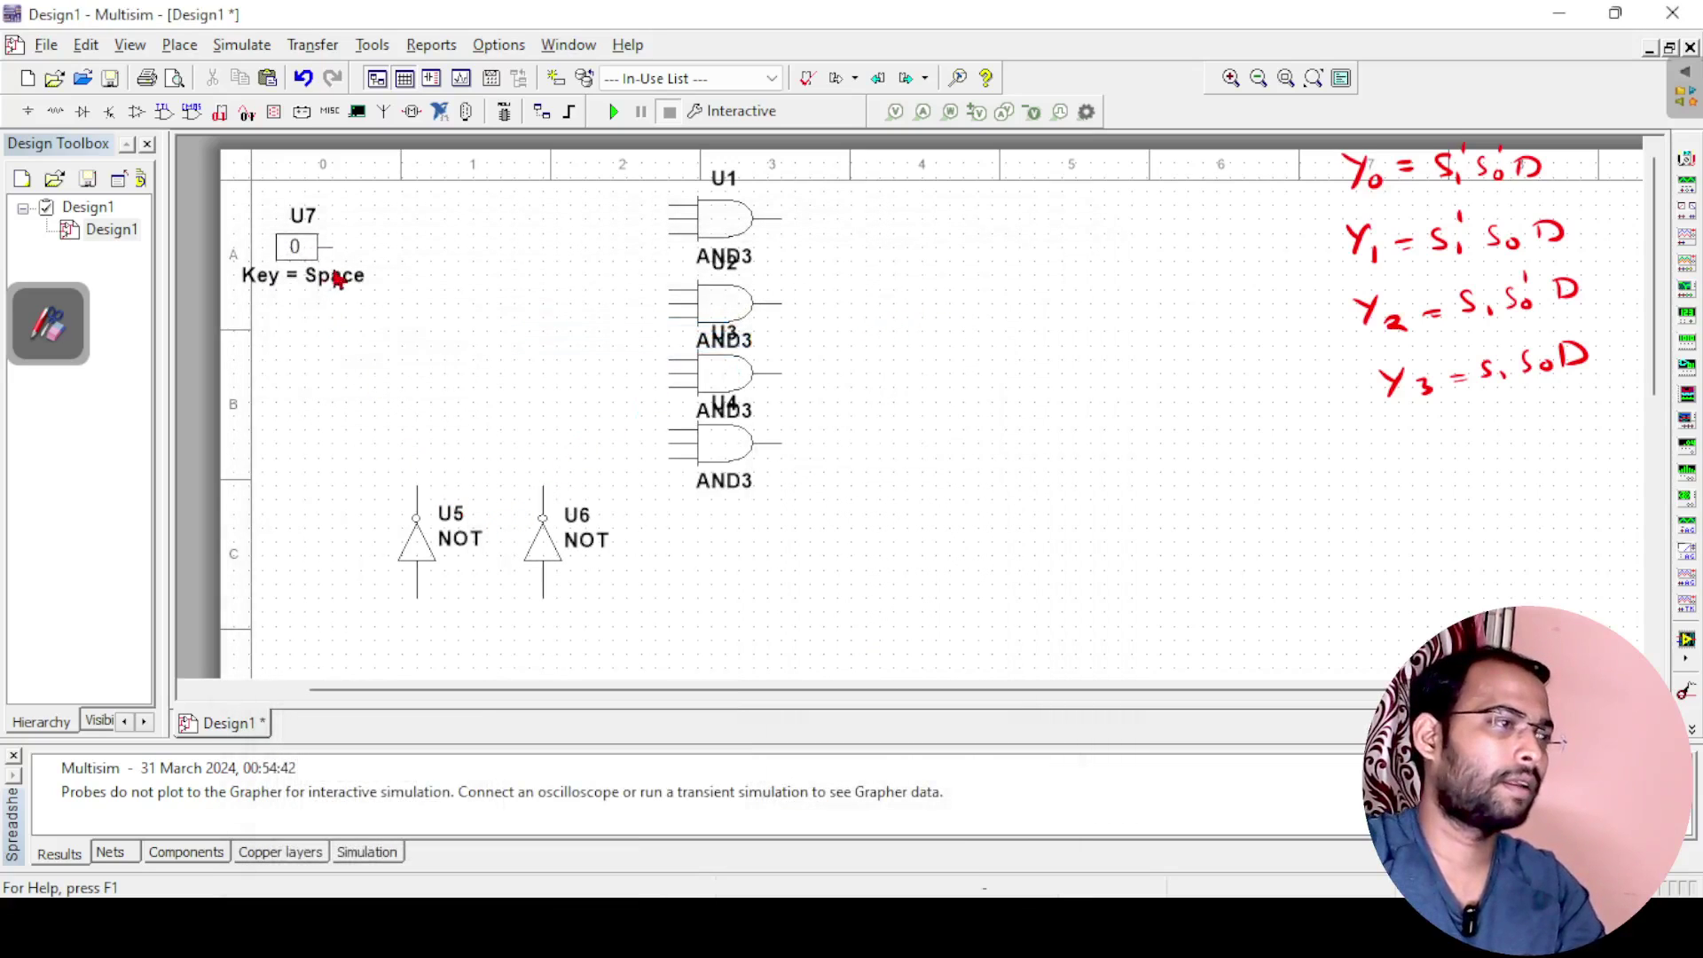
left_click_drag(338, 280, 350, 615)
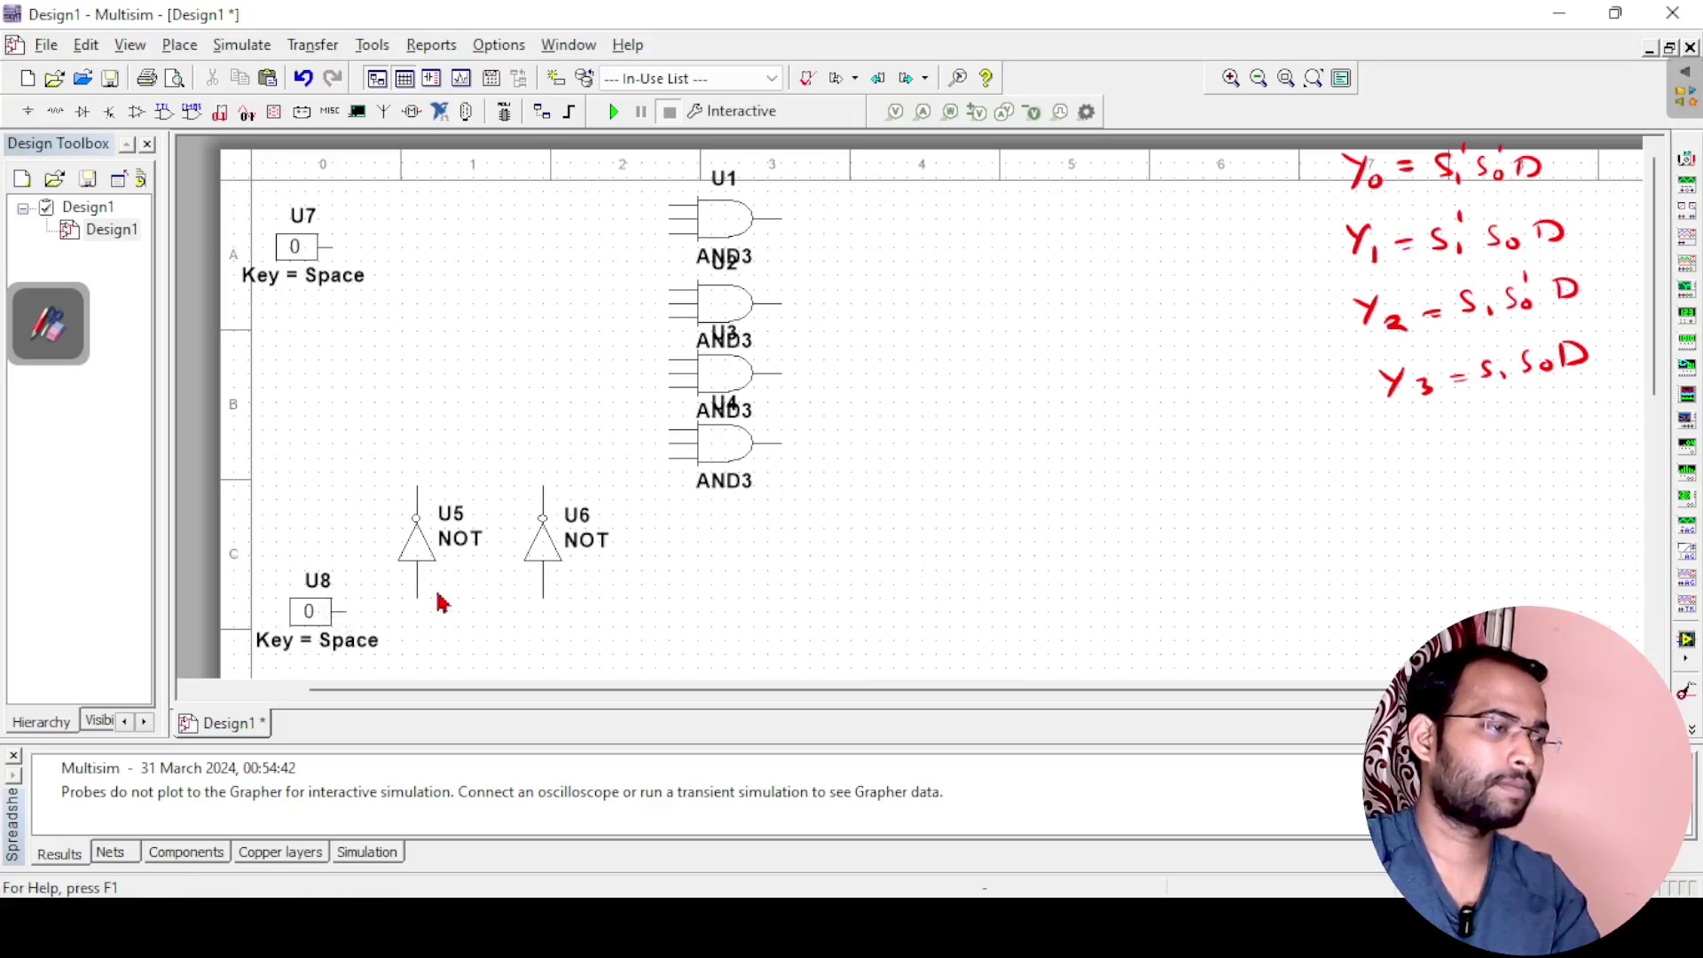
key("ctrl+v")
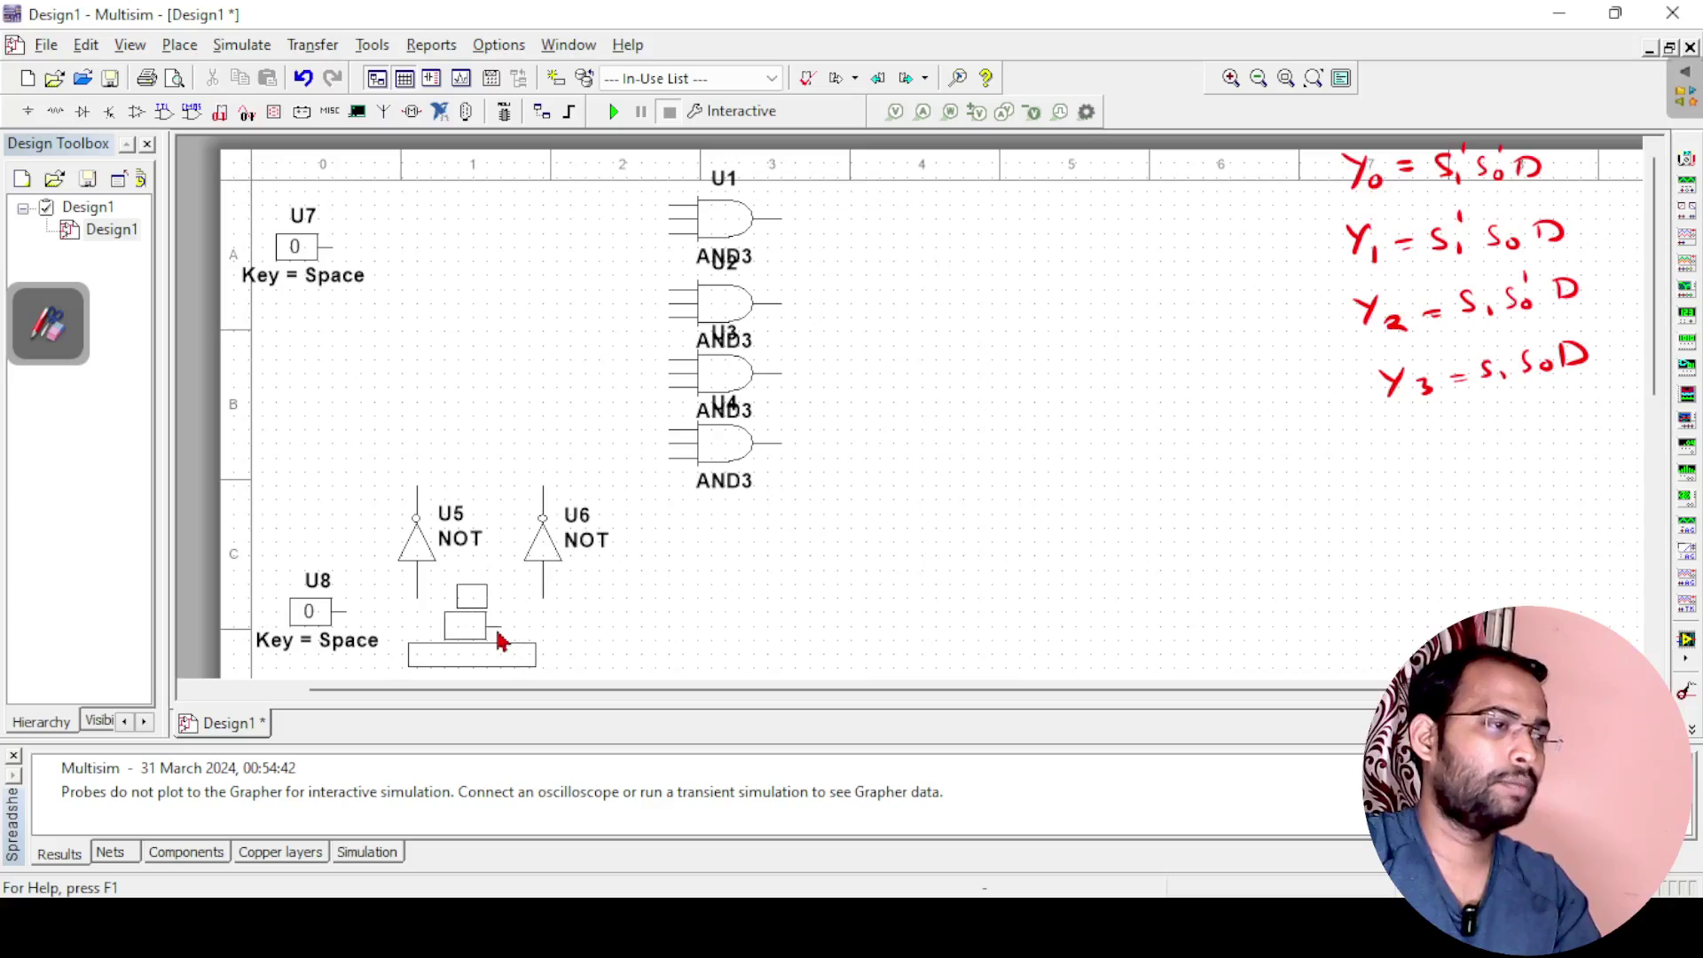
left_click(496, 627)
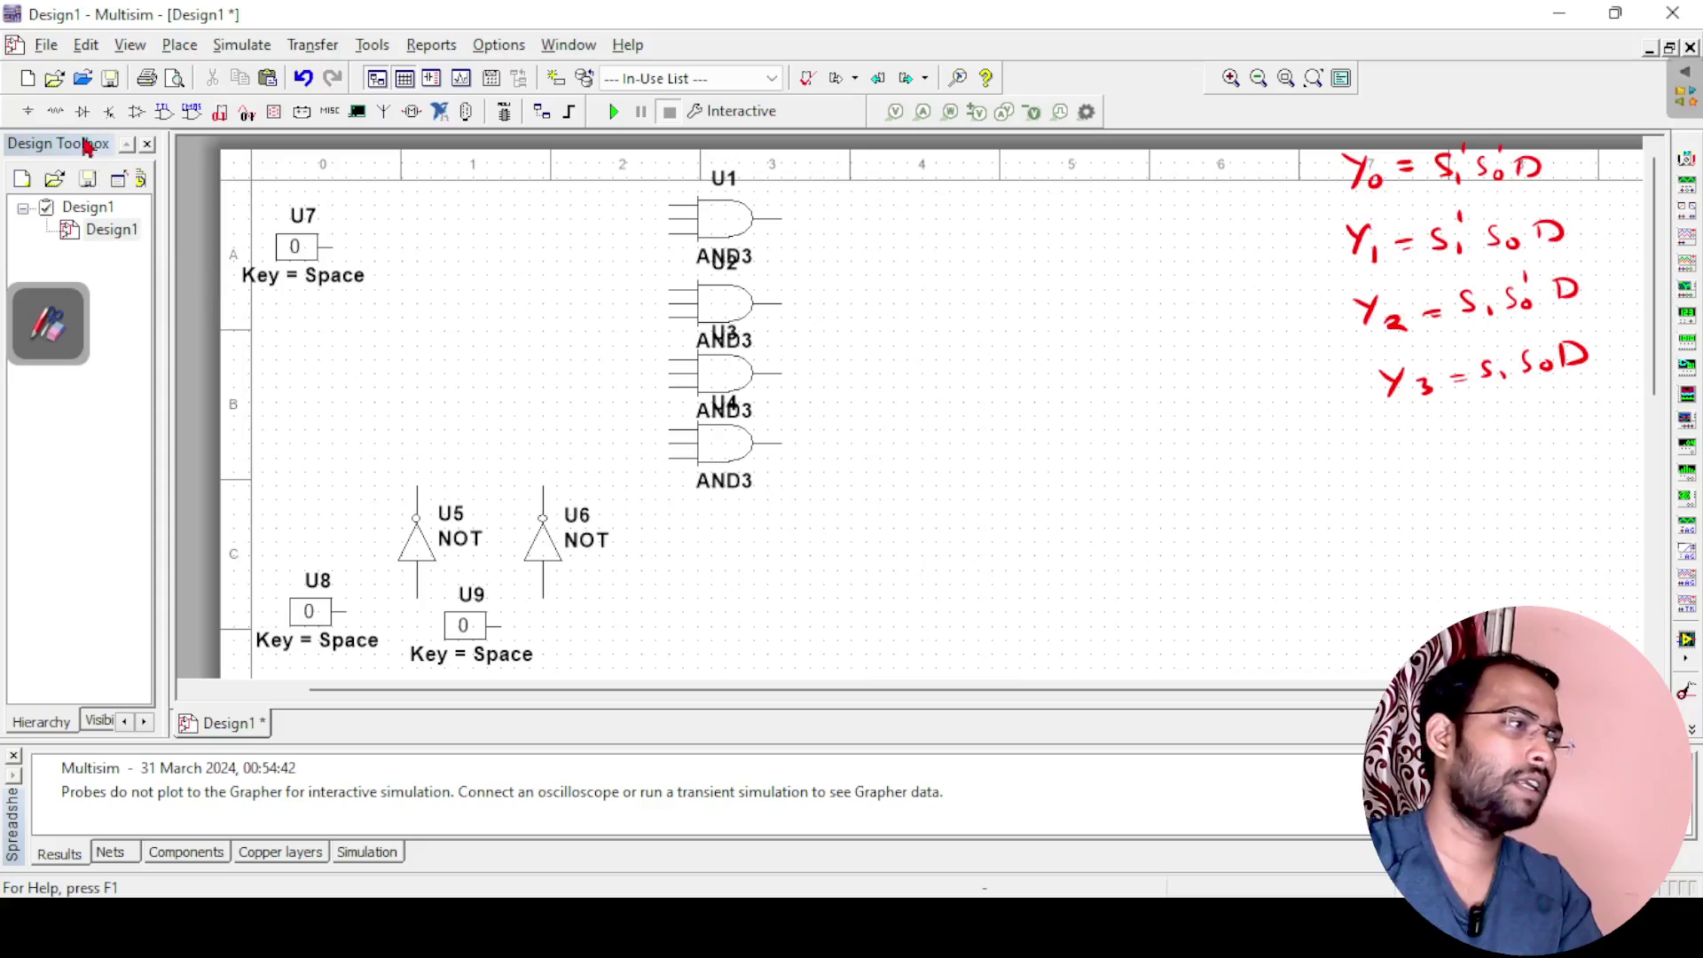
Search all component groups for 'intprobe' and choose the red probe.
left_click(28, 111)
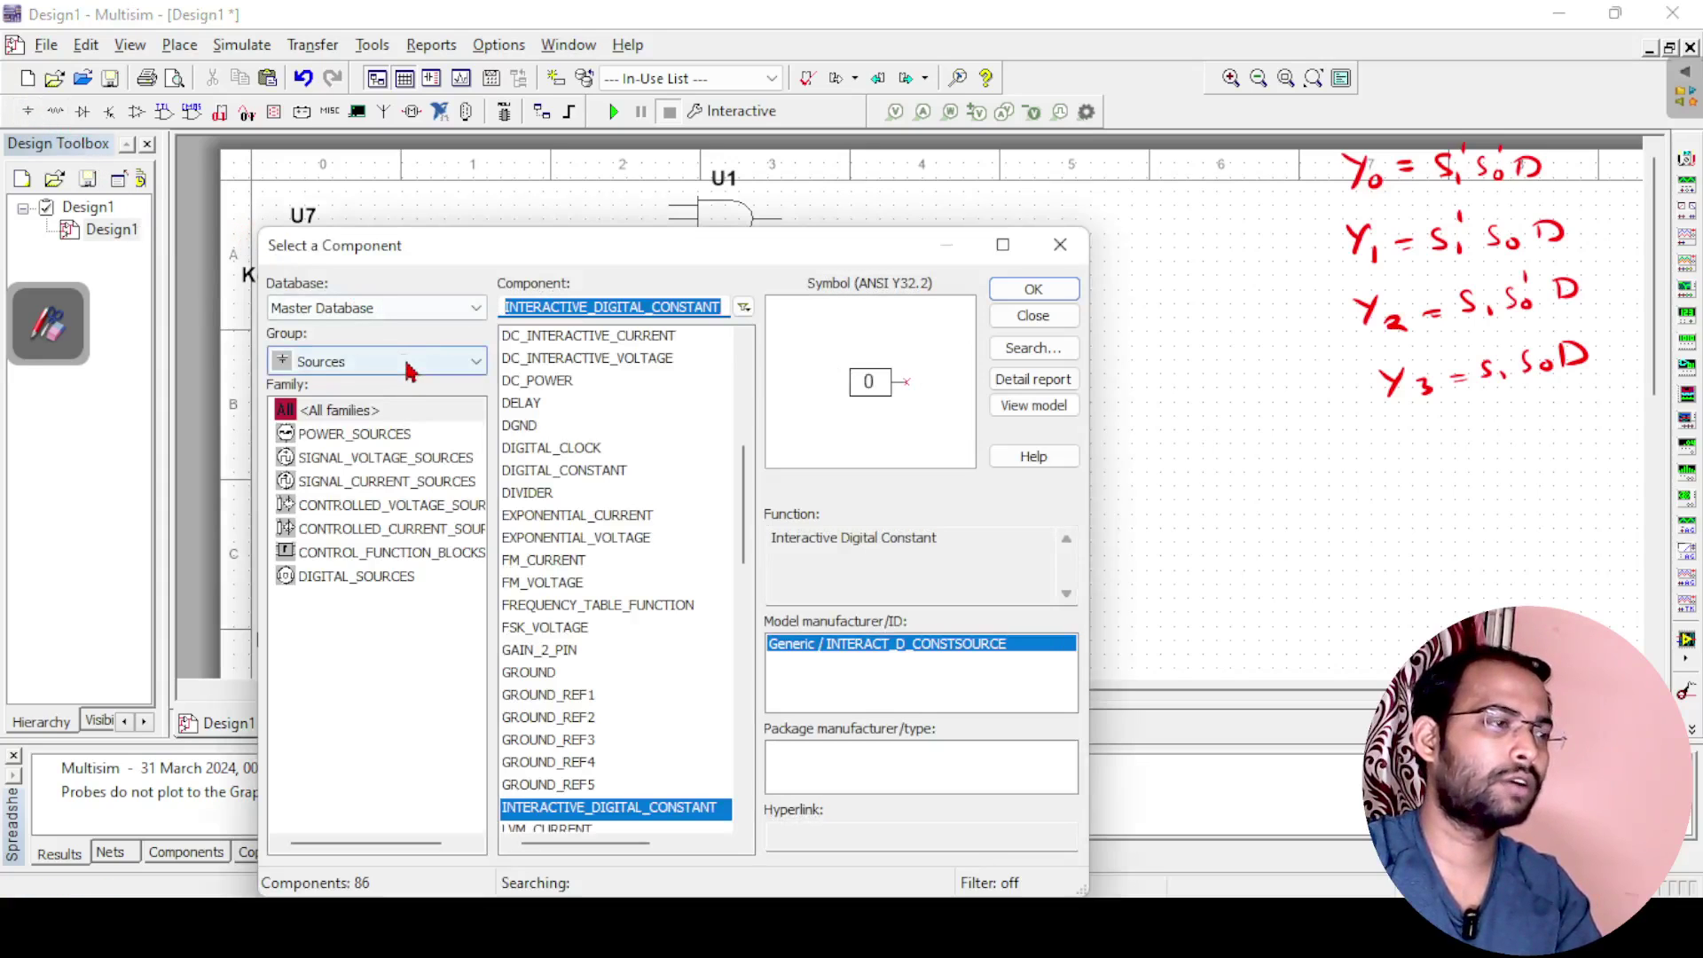
left_click(407, 363)
left_click(354, 385)
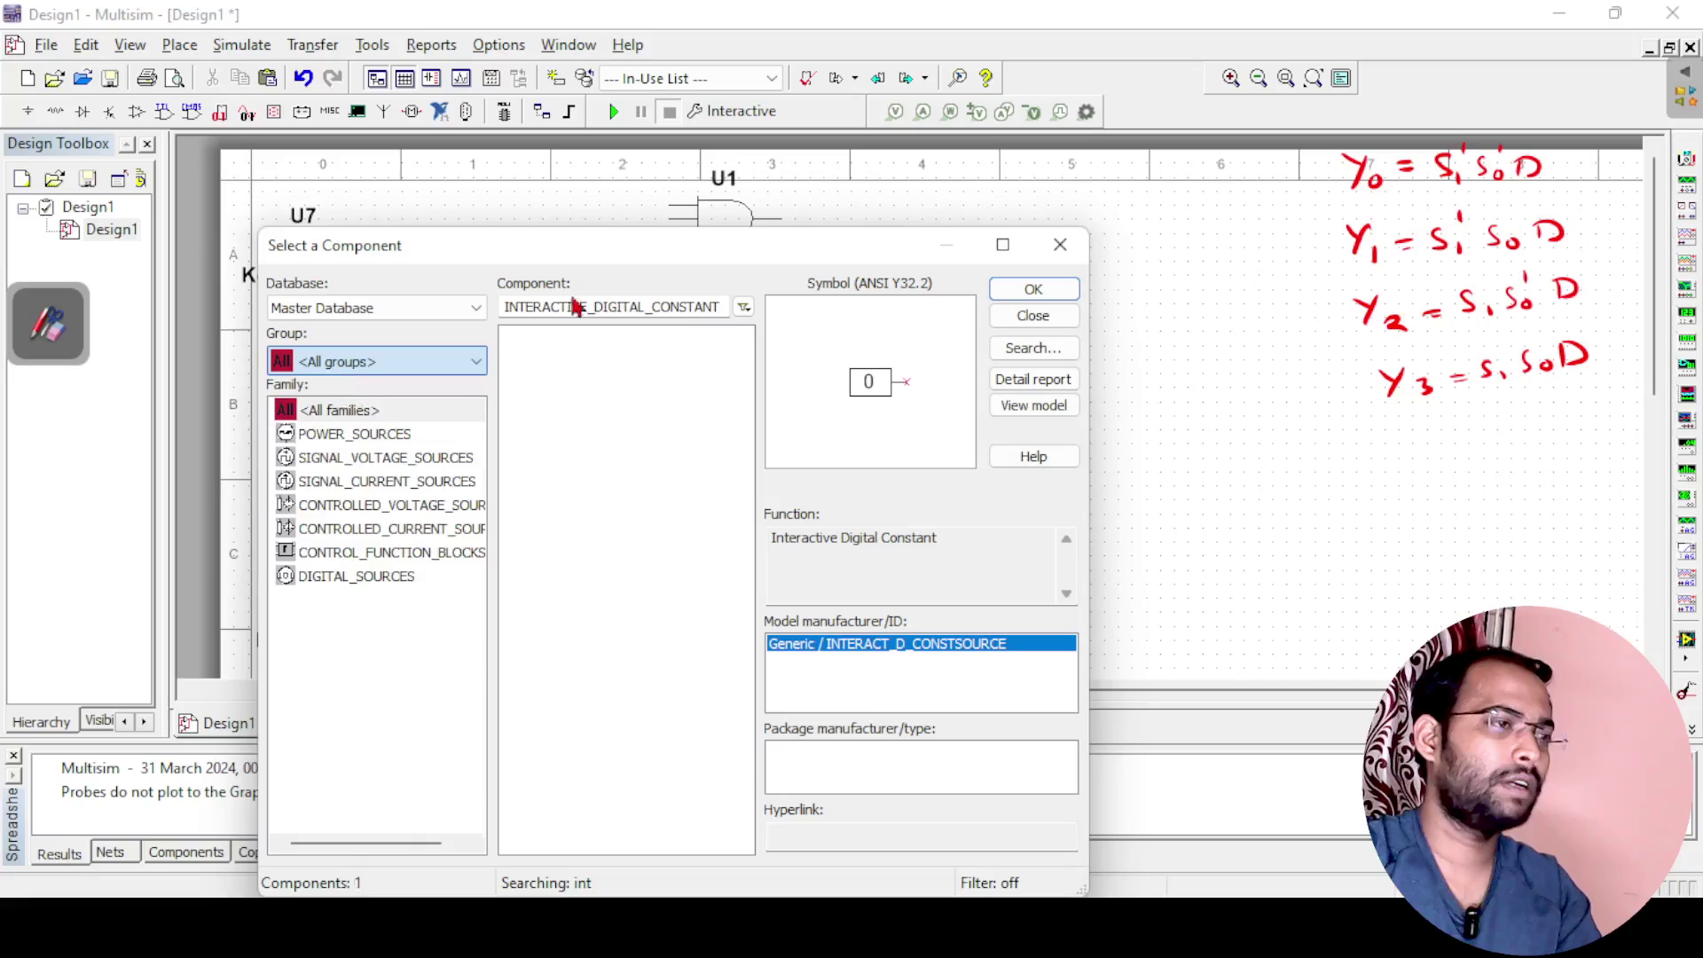
type("intp")
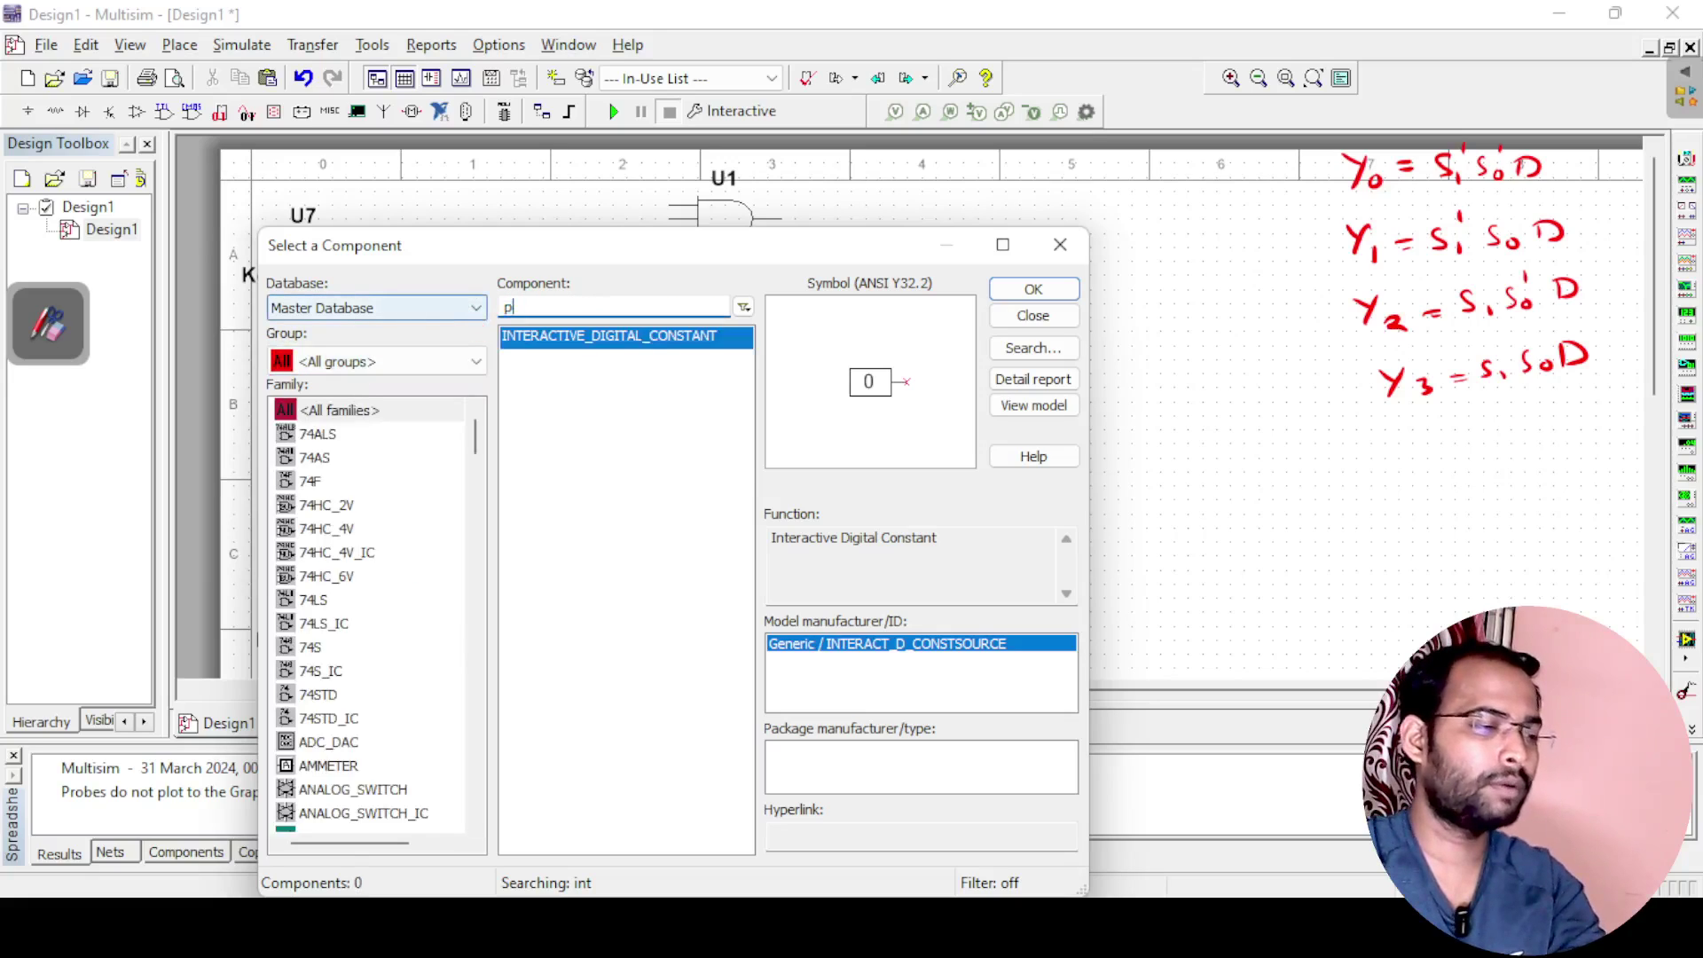
type("robe")
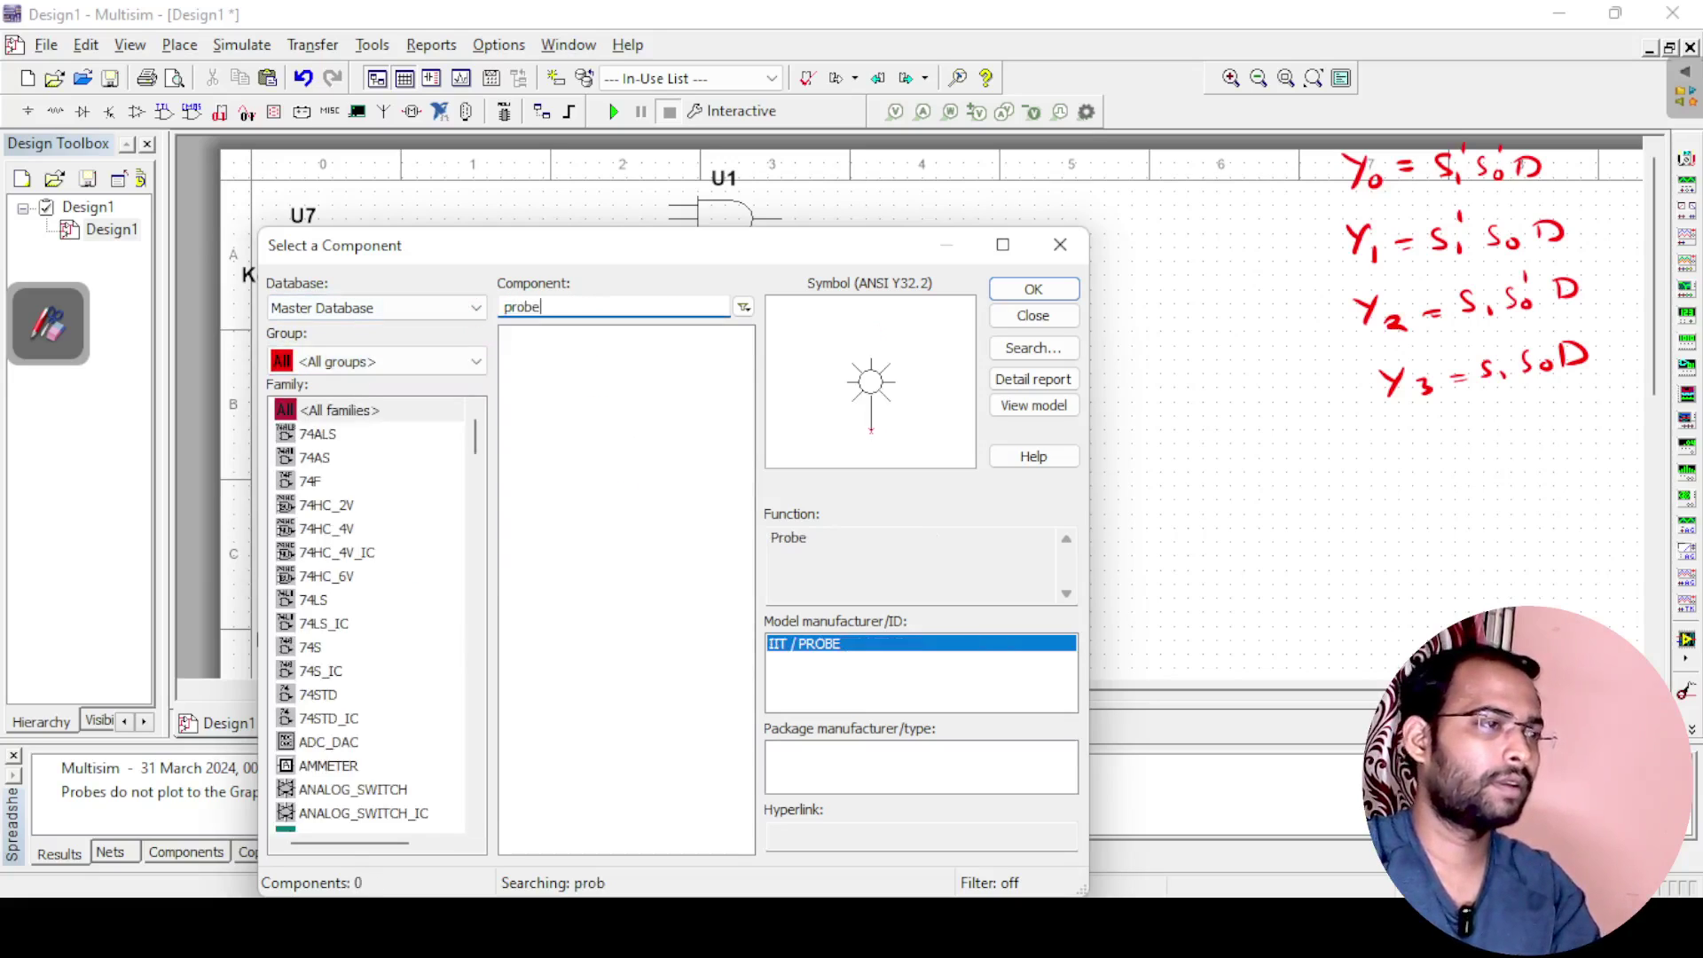
left_click(564, 560)
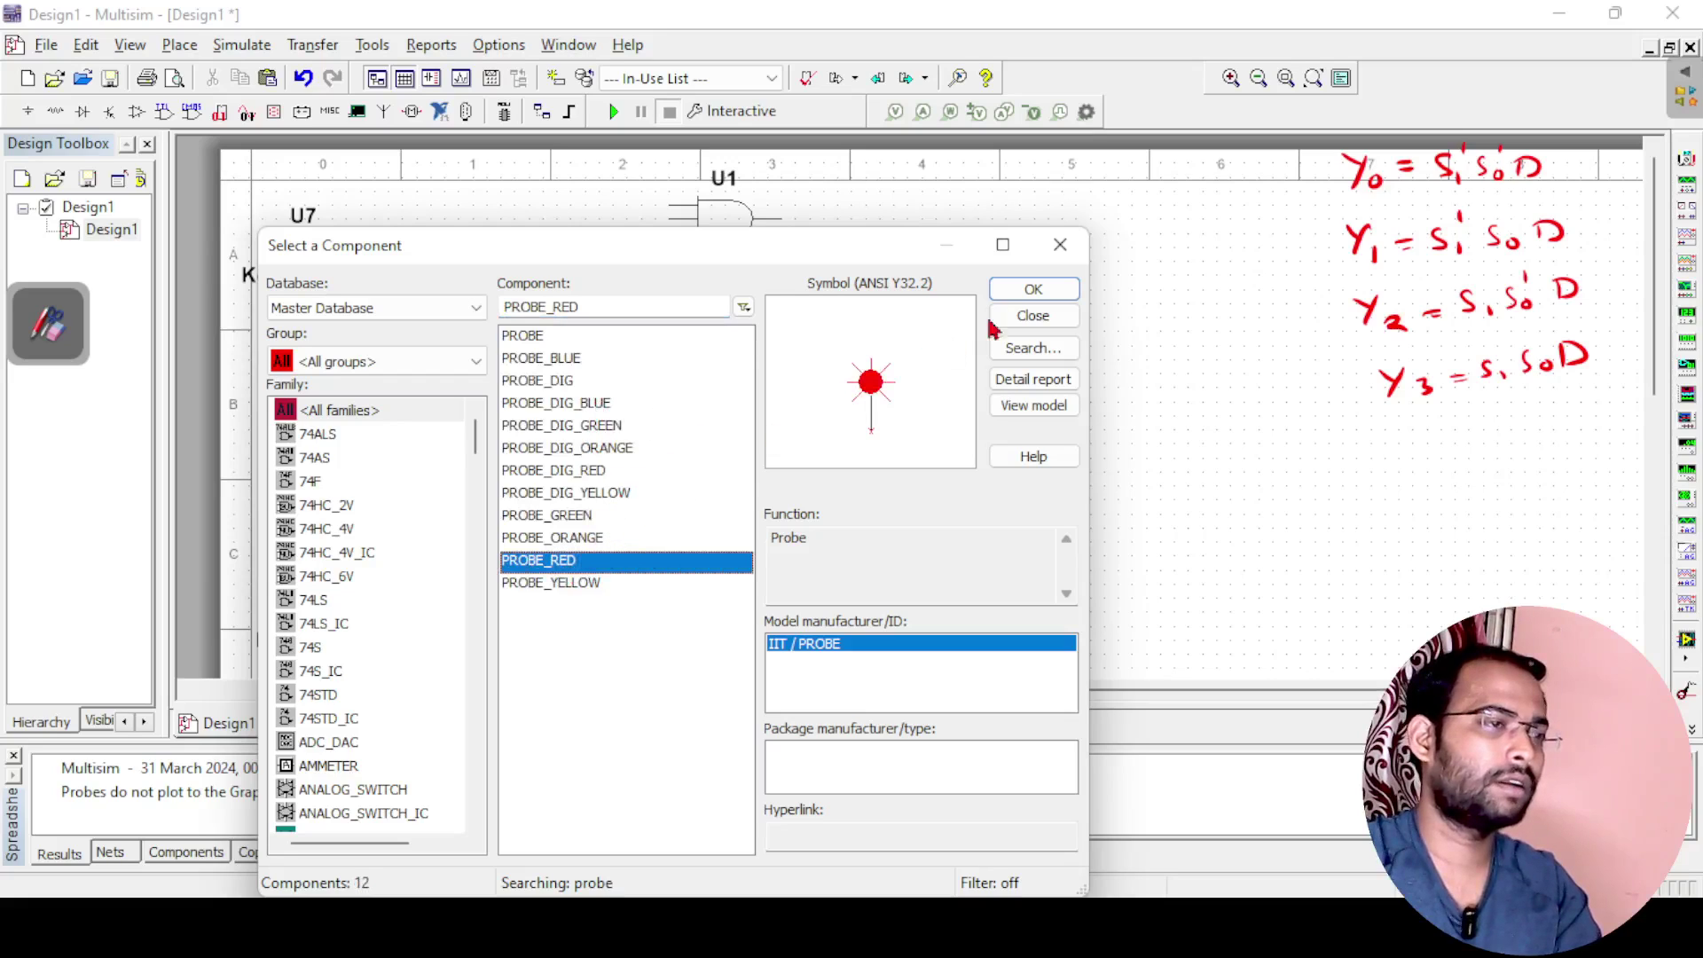
left_click(1020, 291)
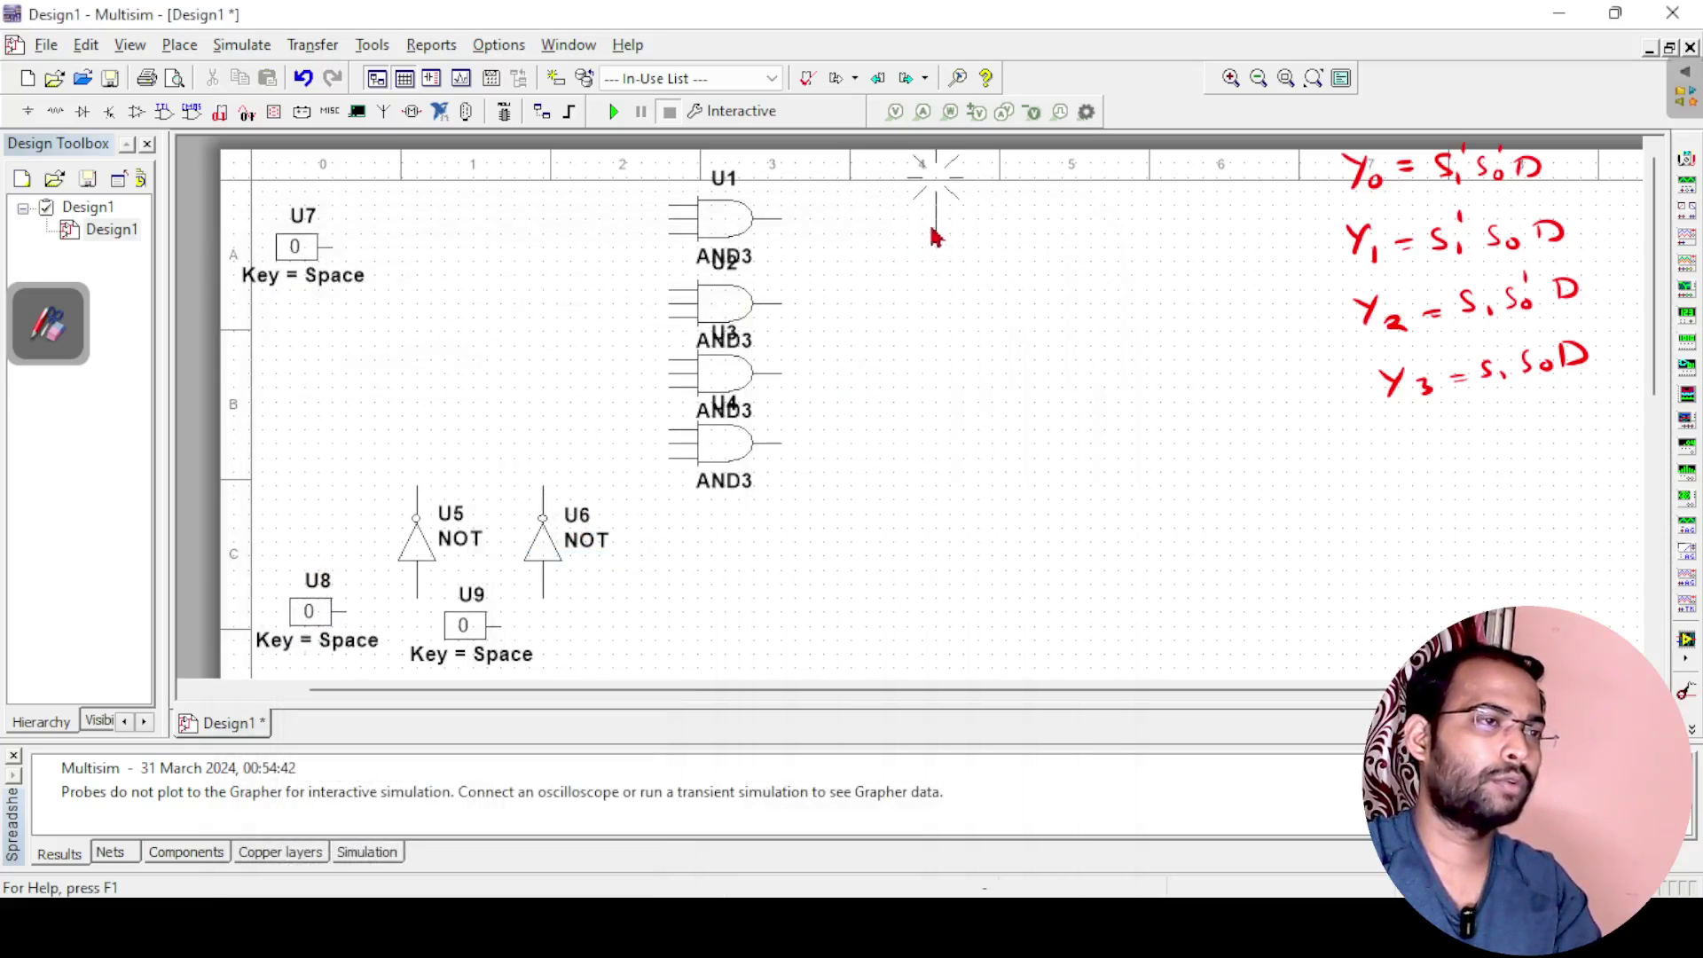
Place four red probes X1–X4 diagonally right of the AND3 gates, then open X2's properties.
left_click(849, 211)
left_click(1005, 296)
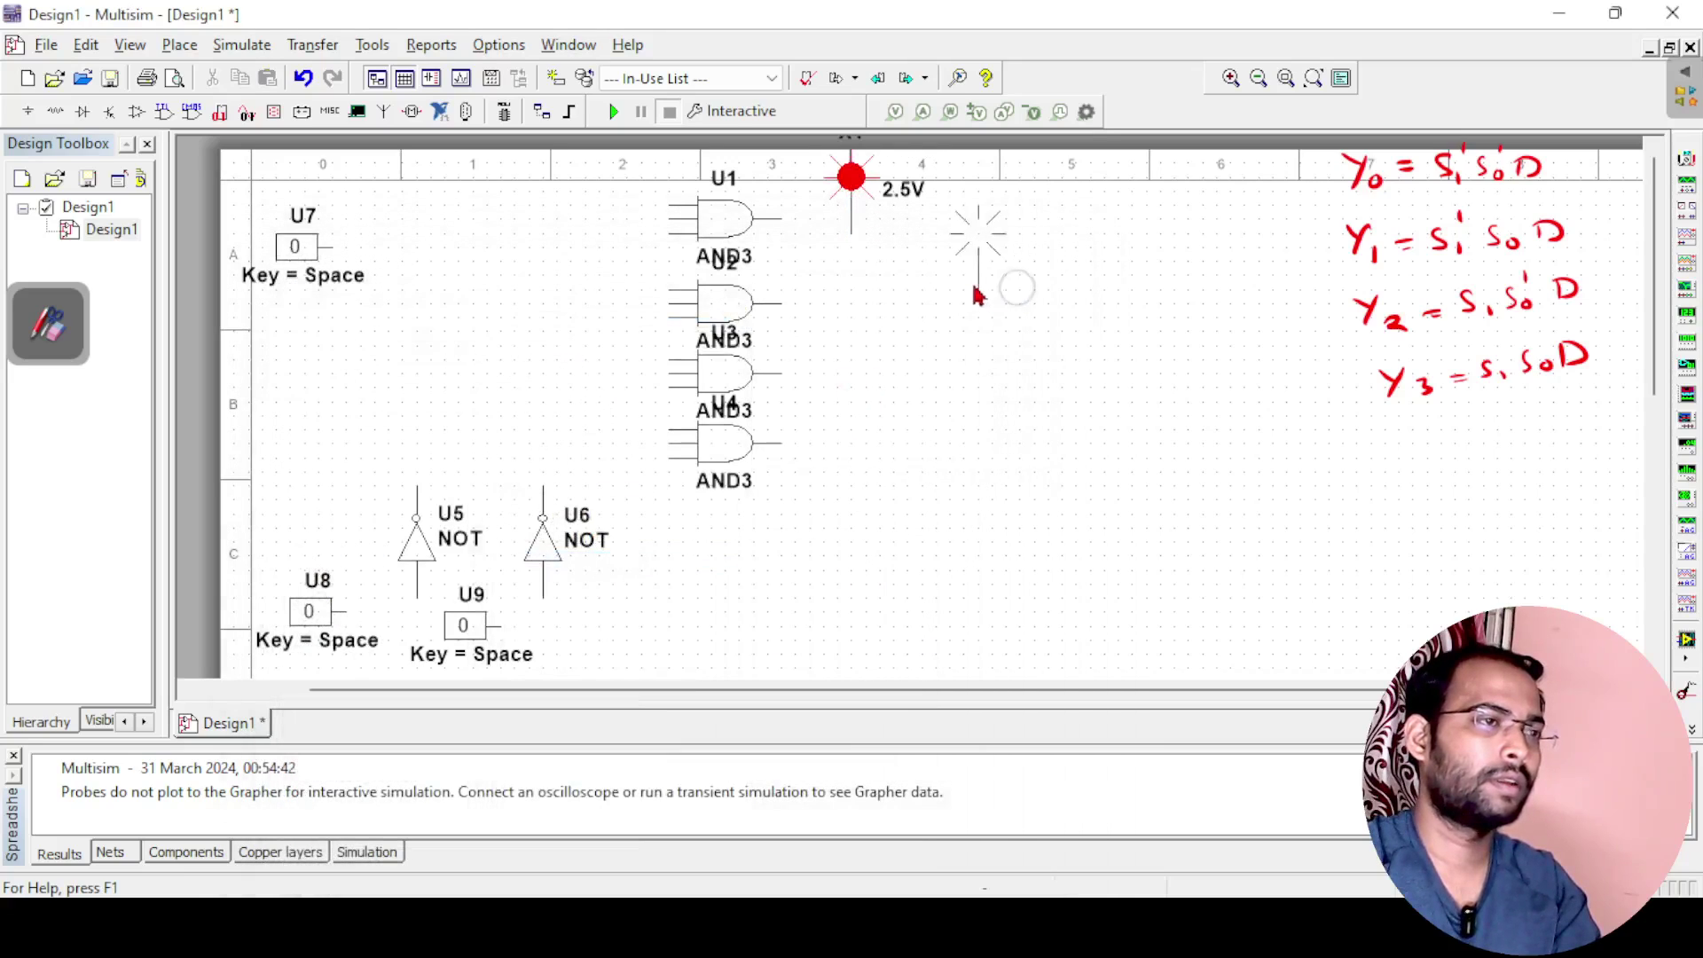
left_click(933, 279)
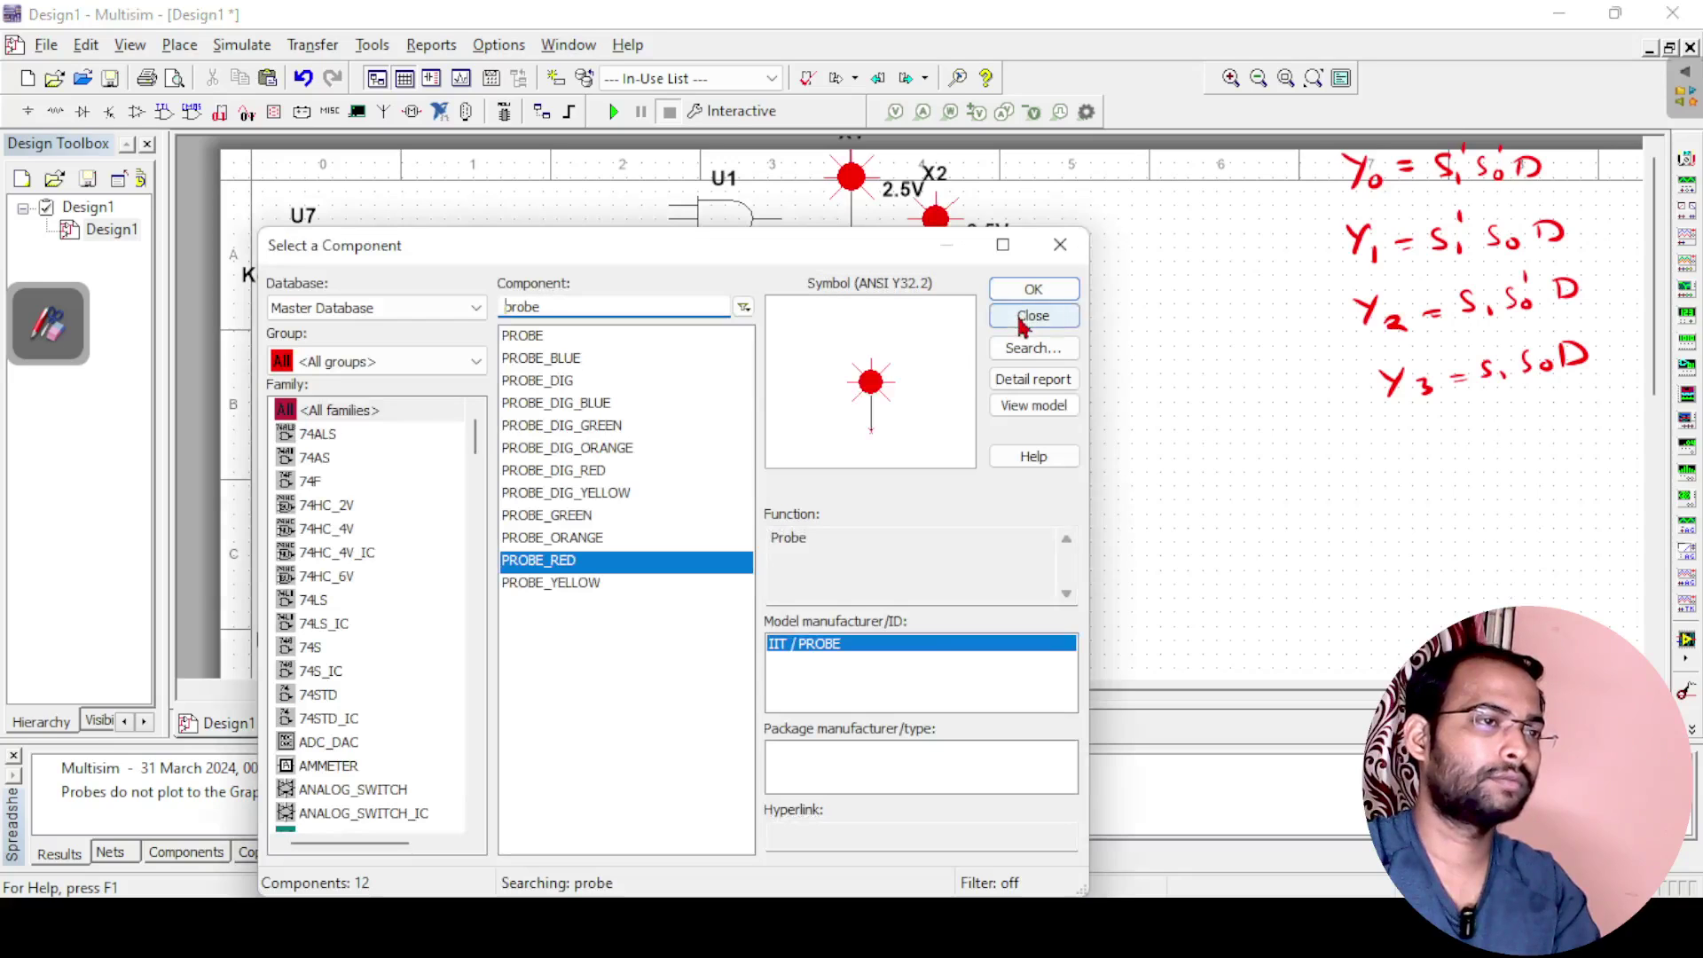
left_click(1019, 286)
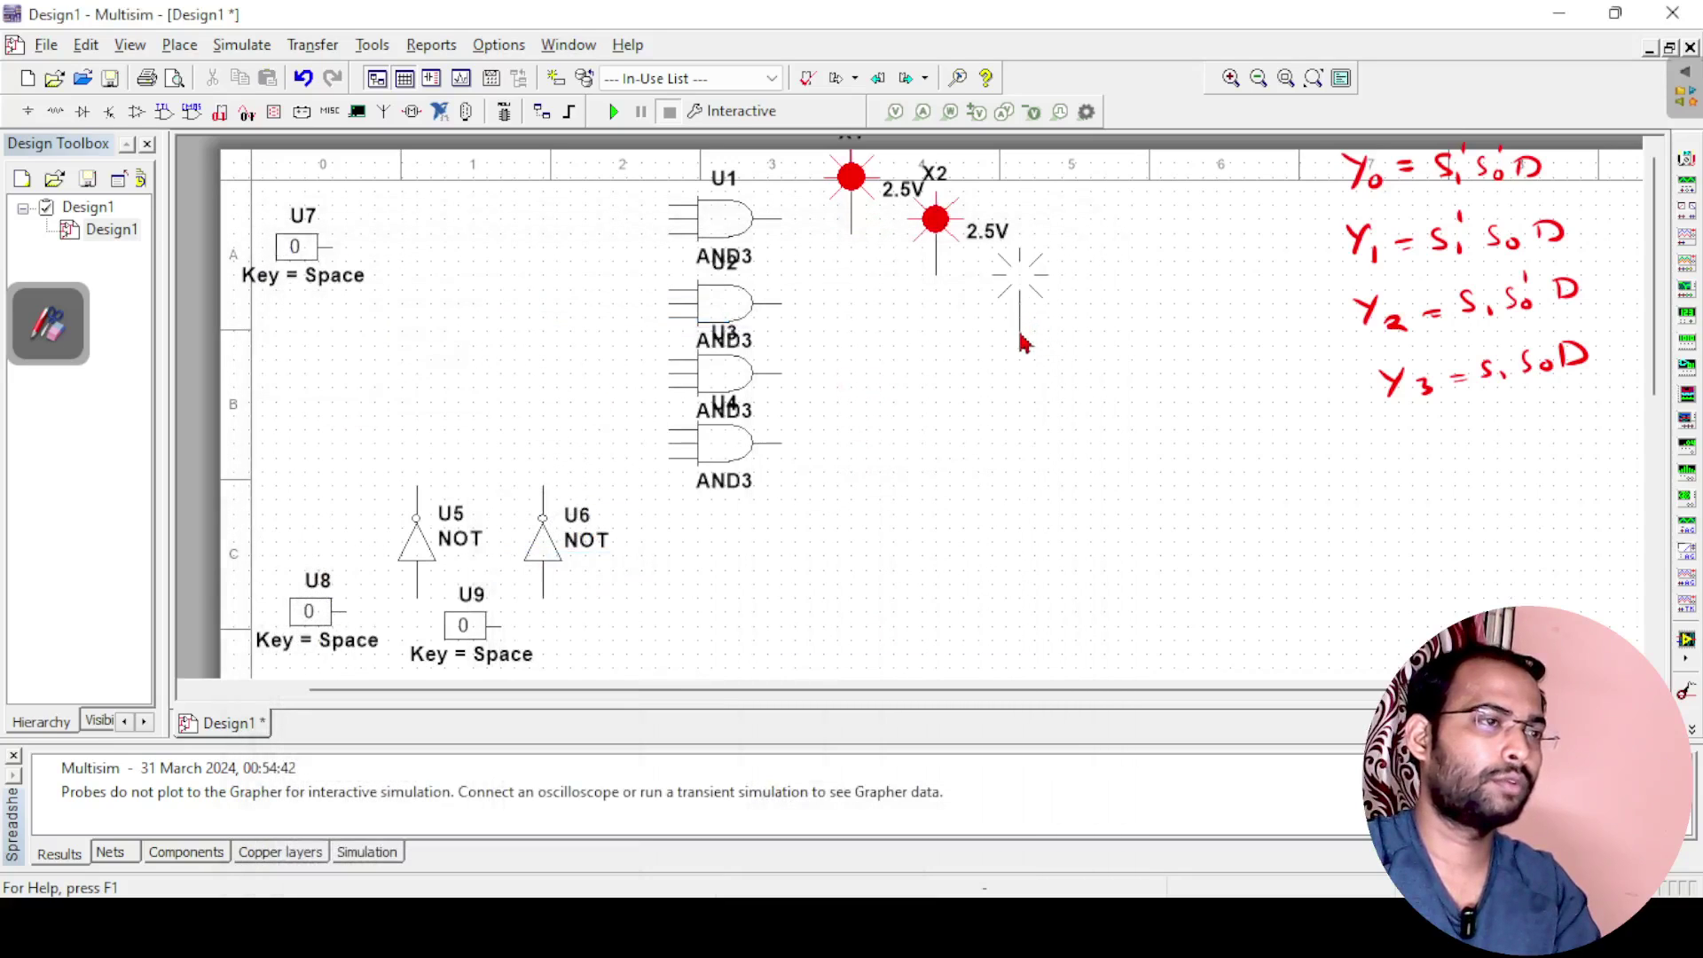
left_click(1022, 342)
left_click(1022, 287)
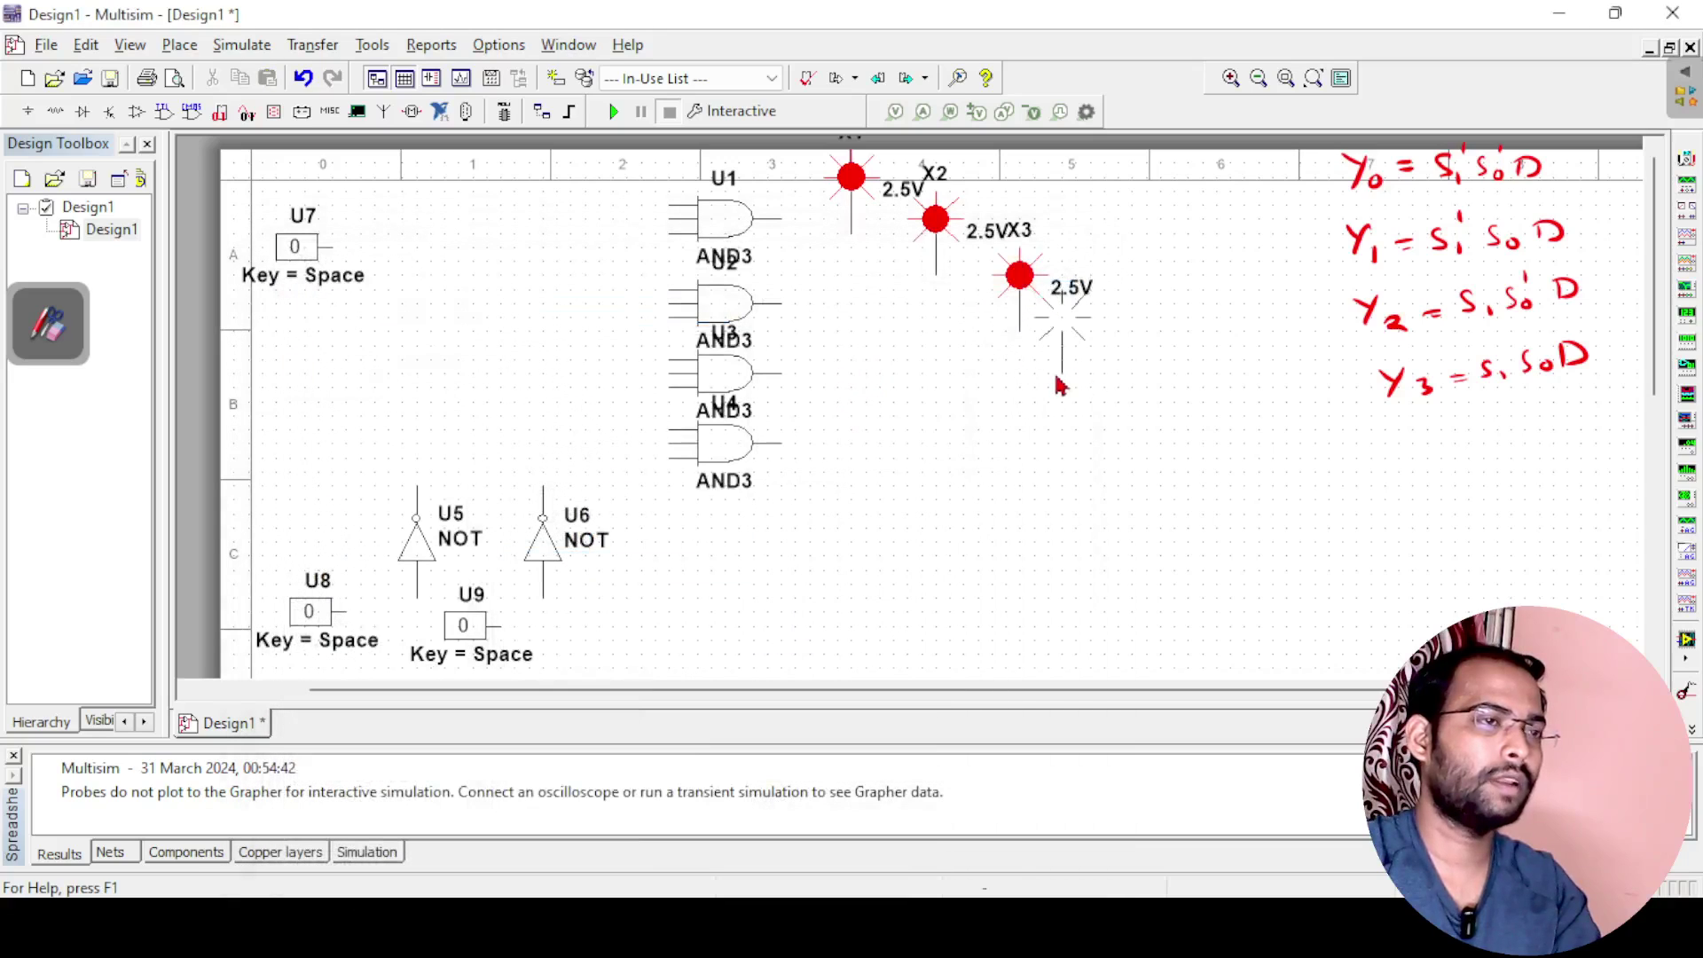
left_click(1067, 407)
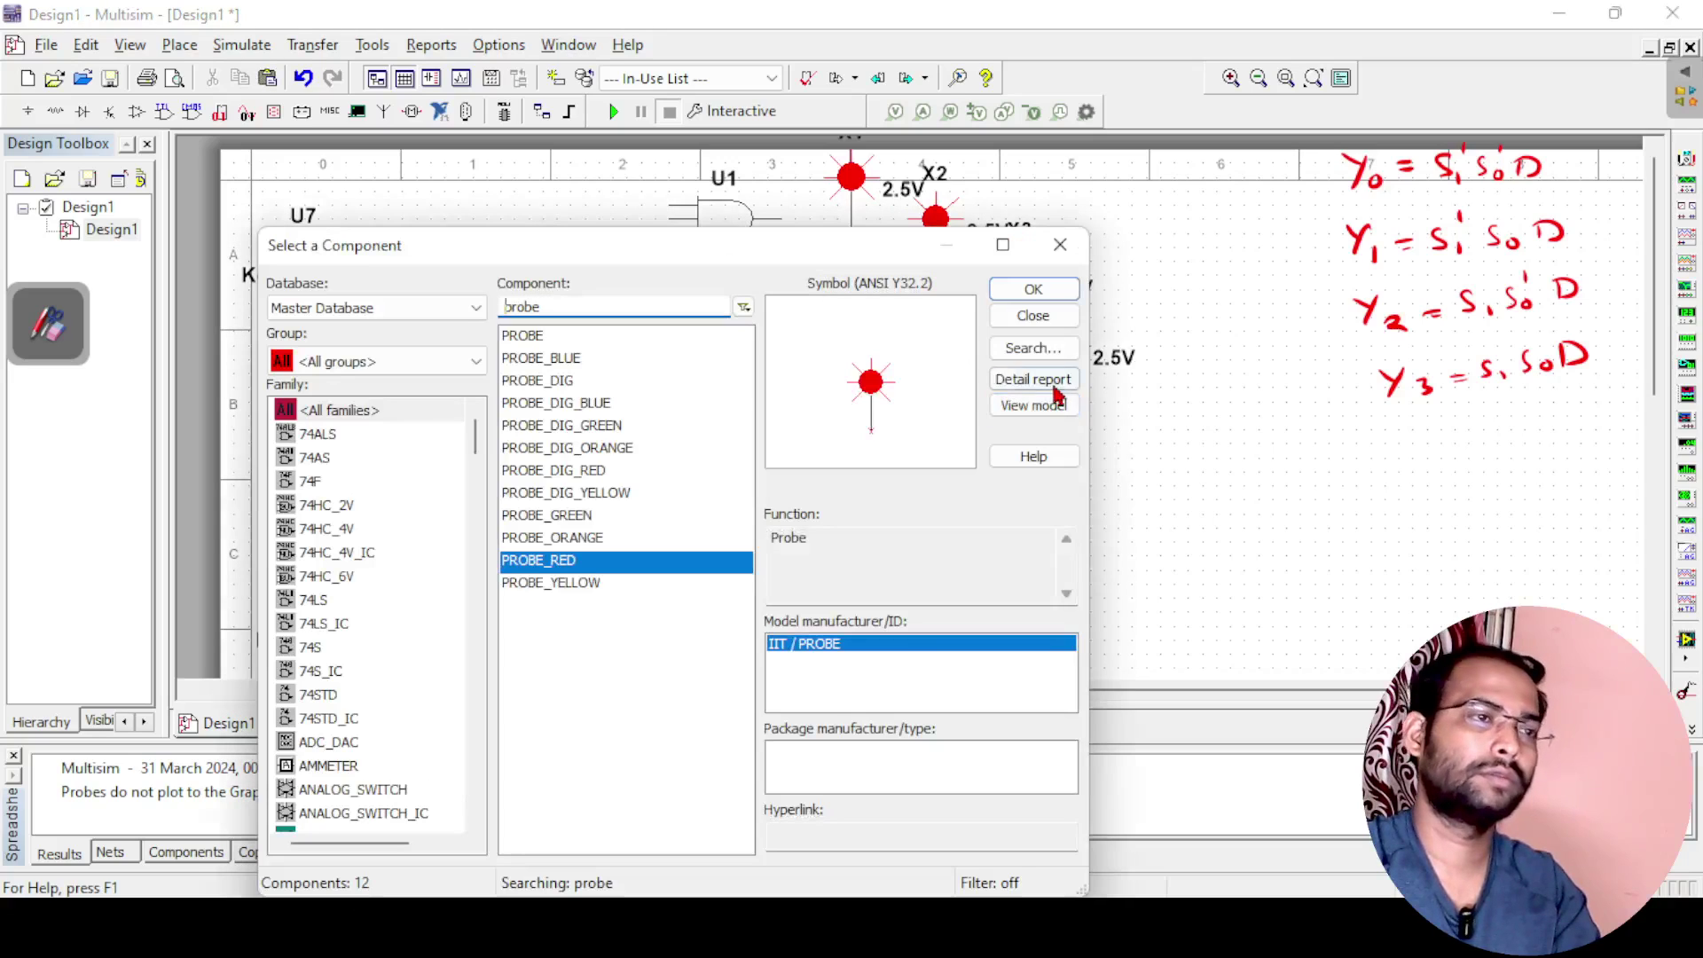
left_click(1061, 245)
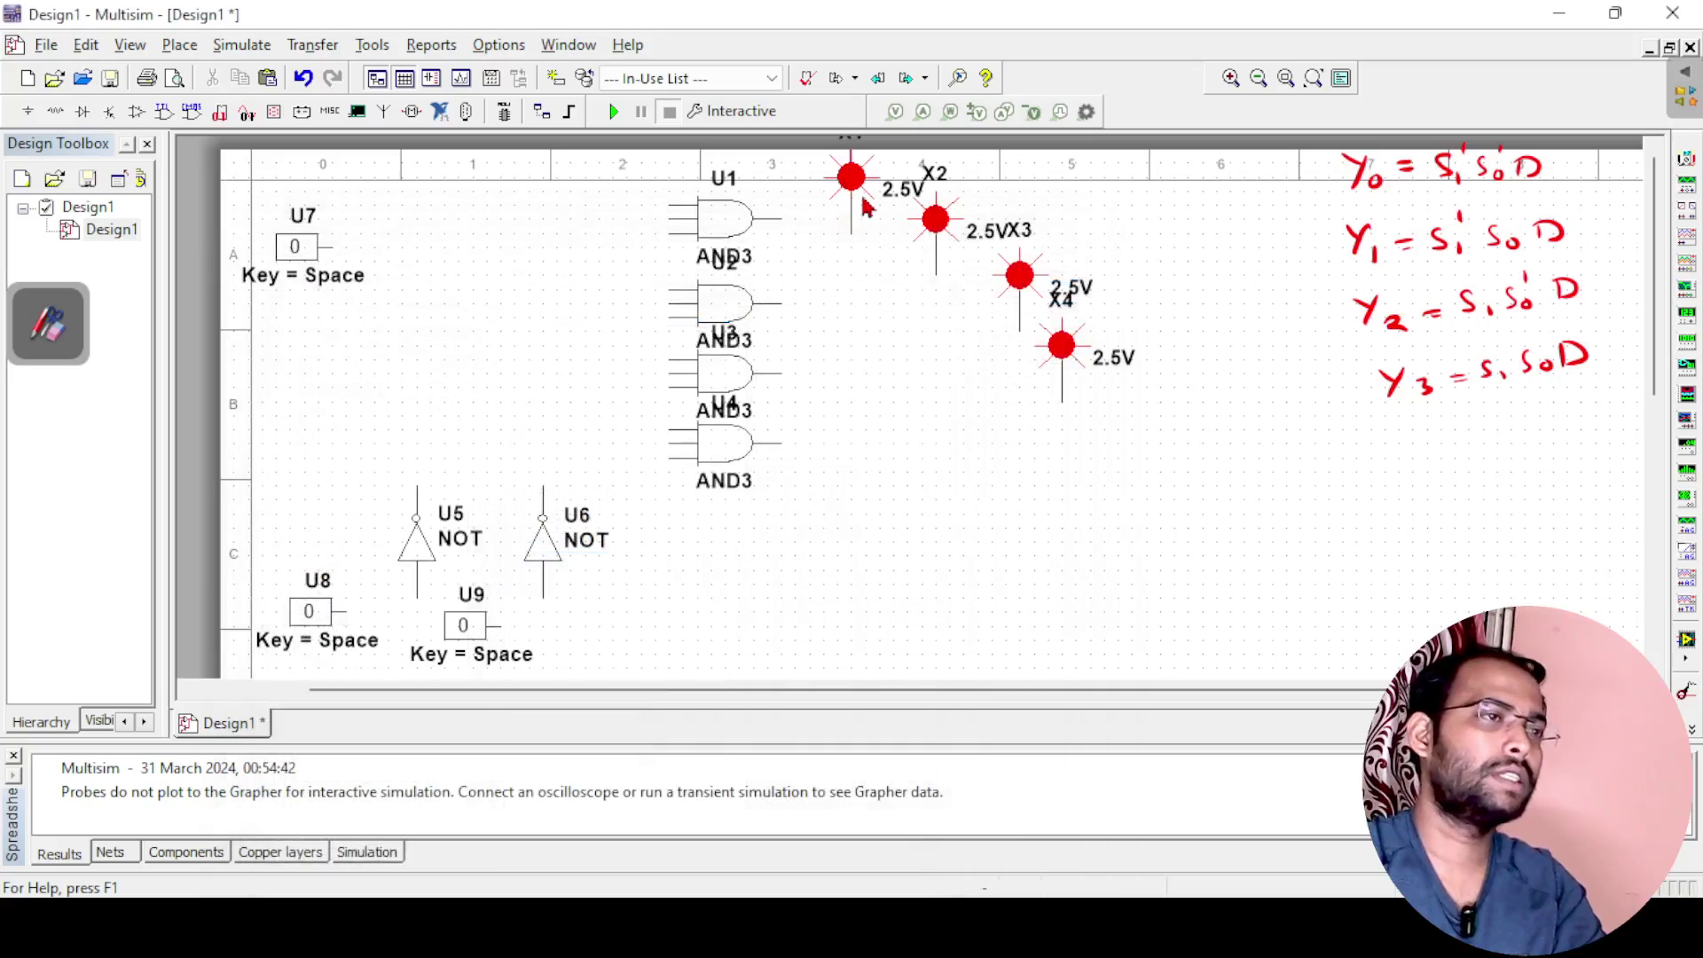
double_click(935, 178)
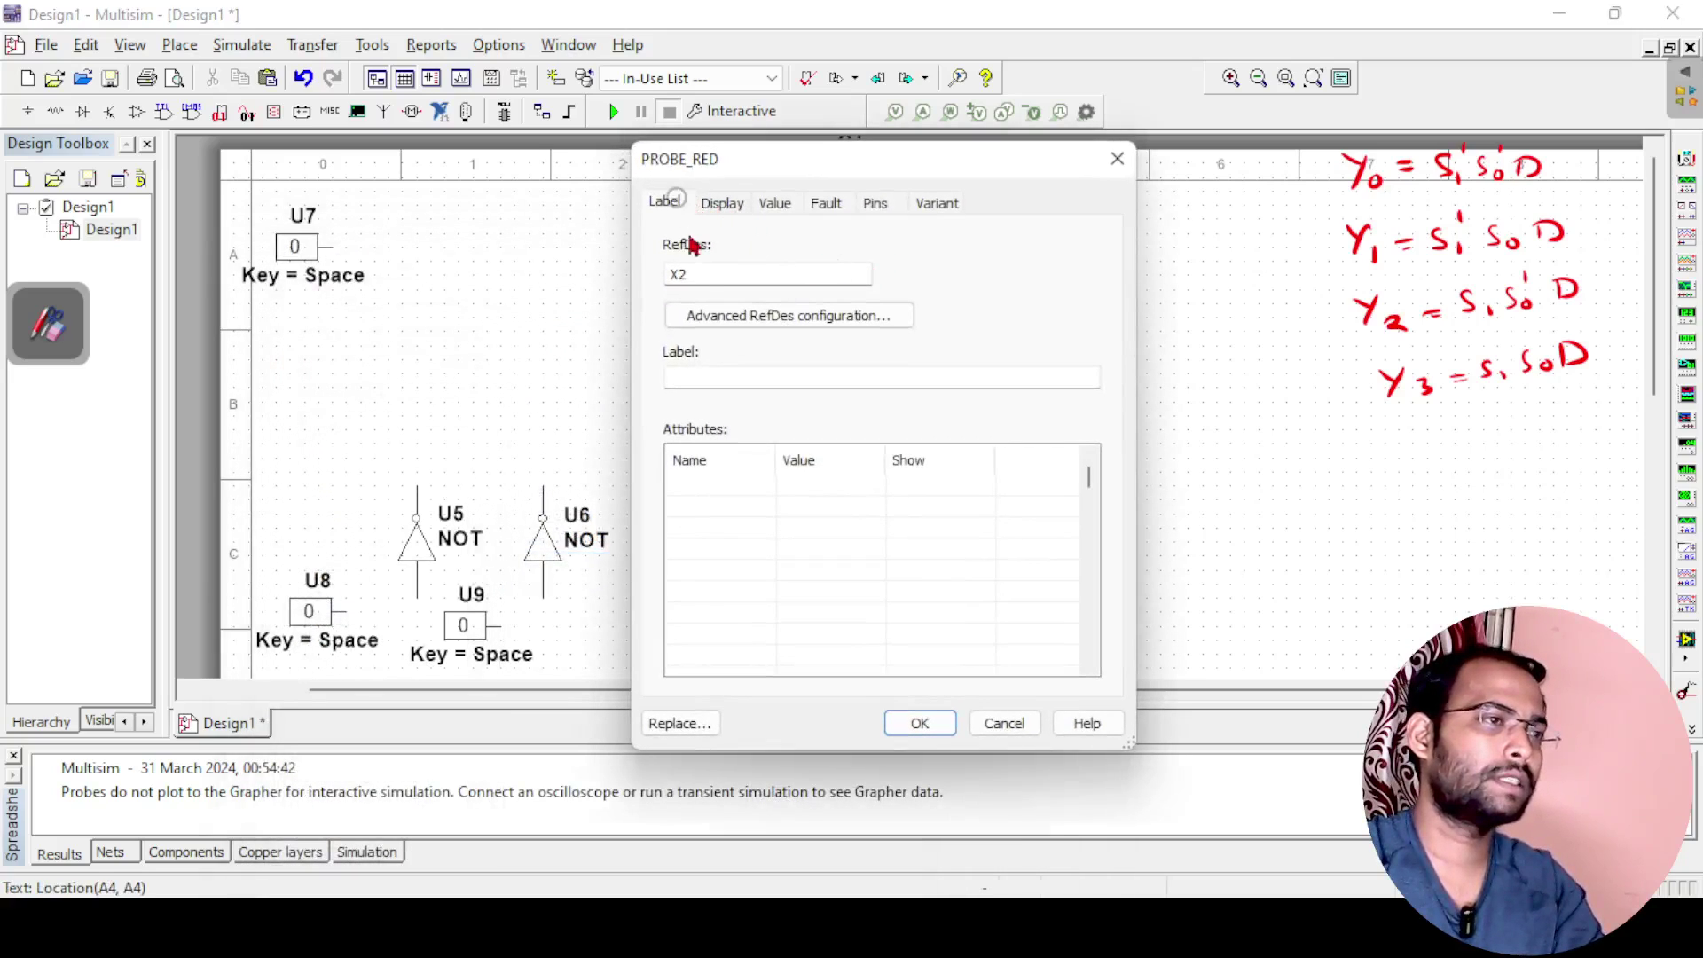
Rename a probe to Y0, then undo the change with Ctrl+Z.
double_click(680, 274)
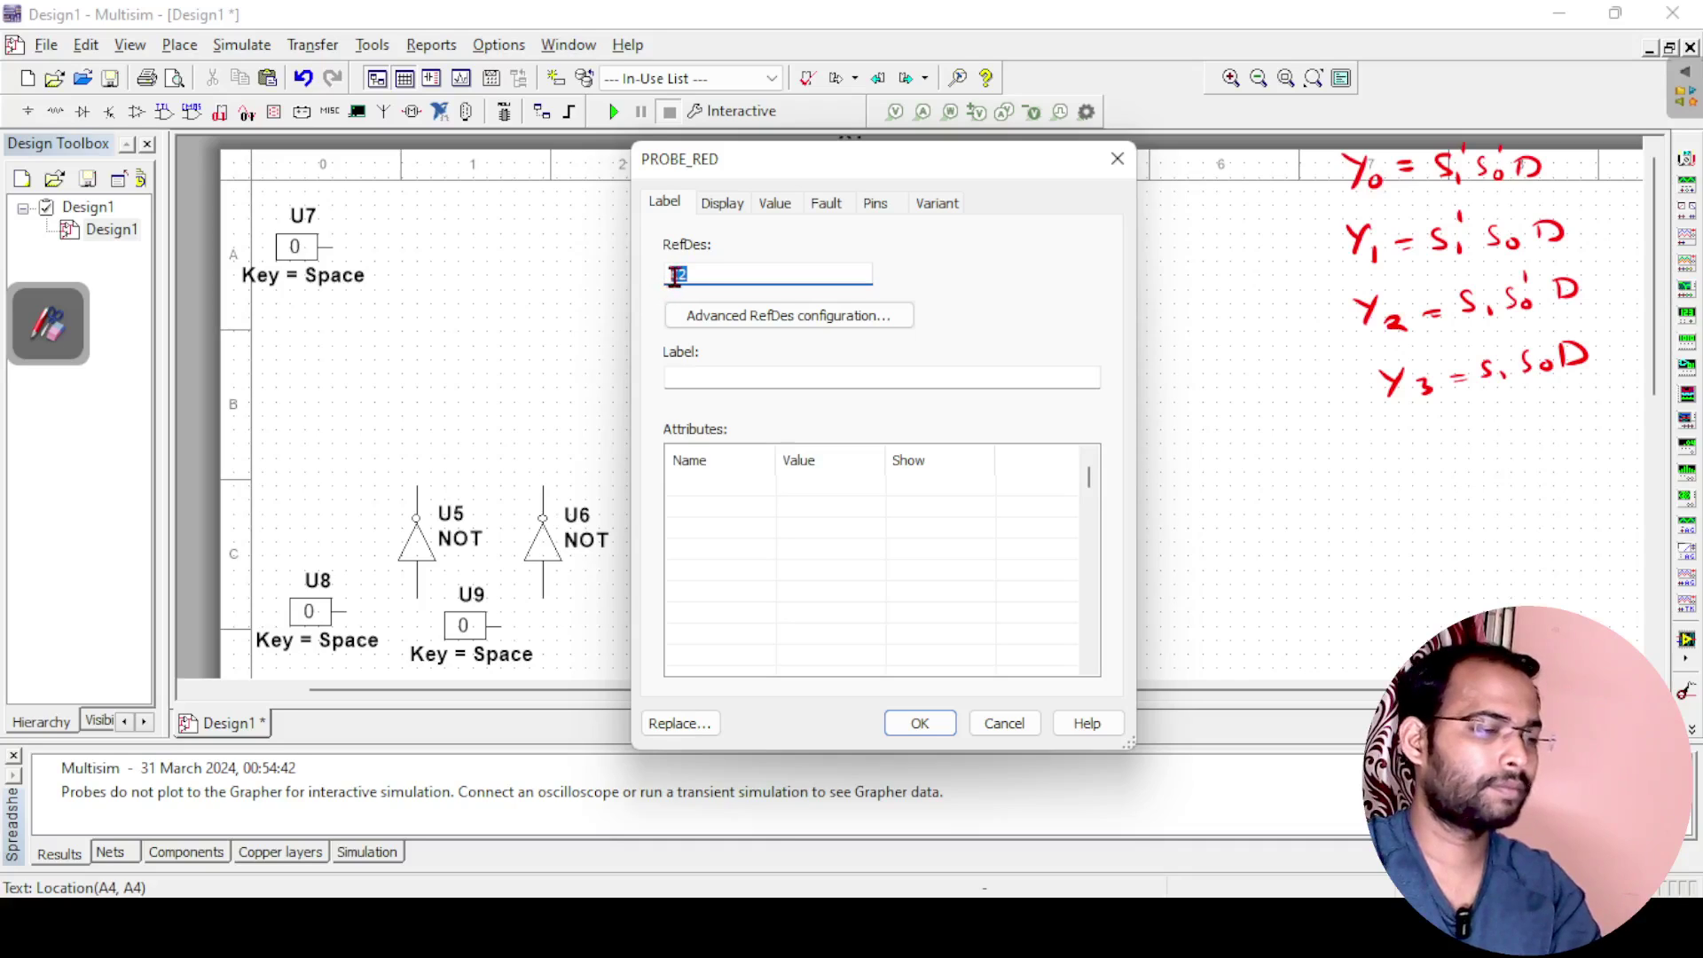
left_click(920, 723)
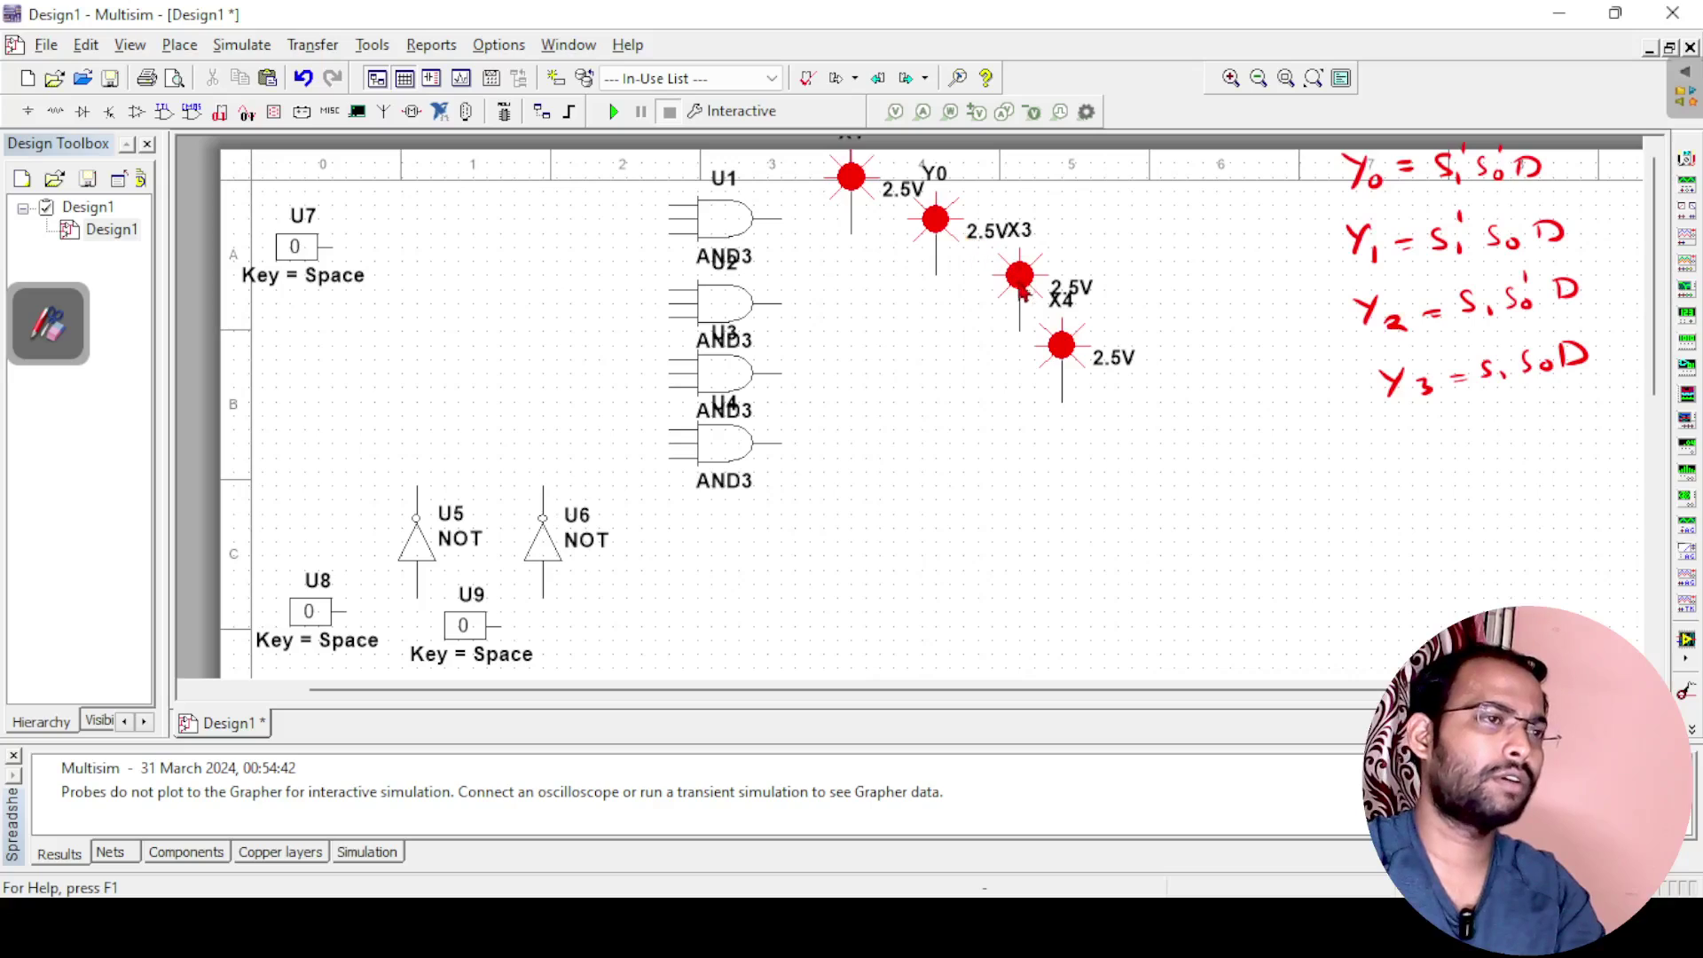
key("ctrl+z")
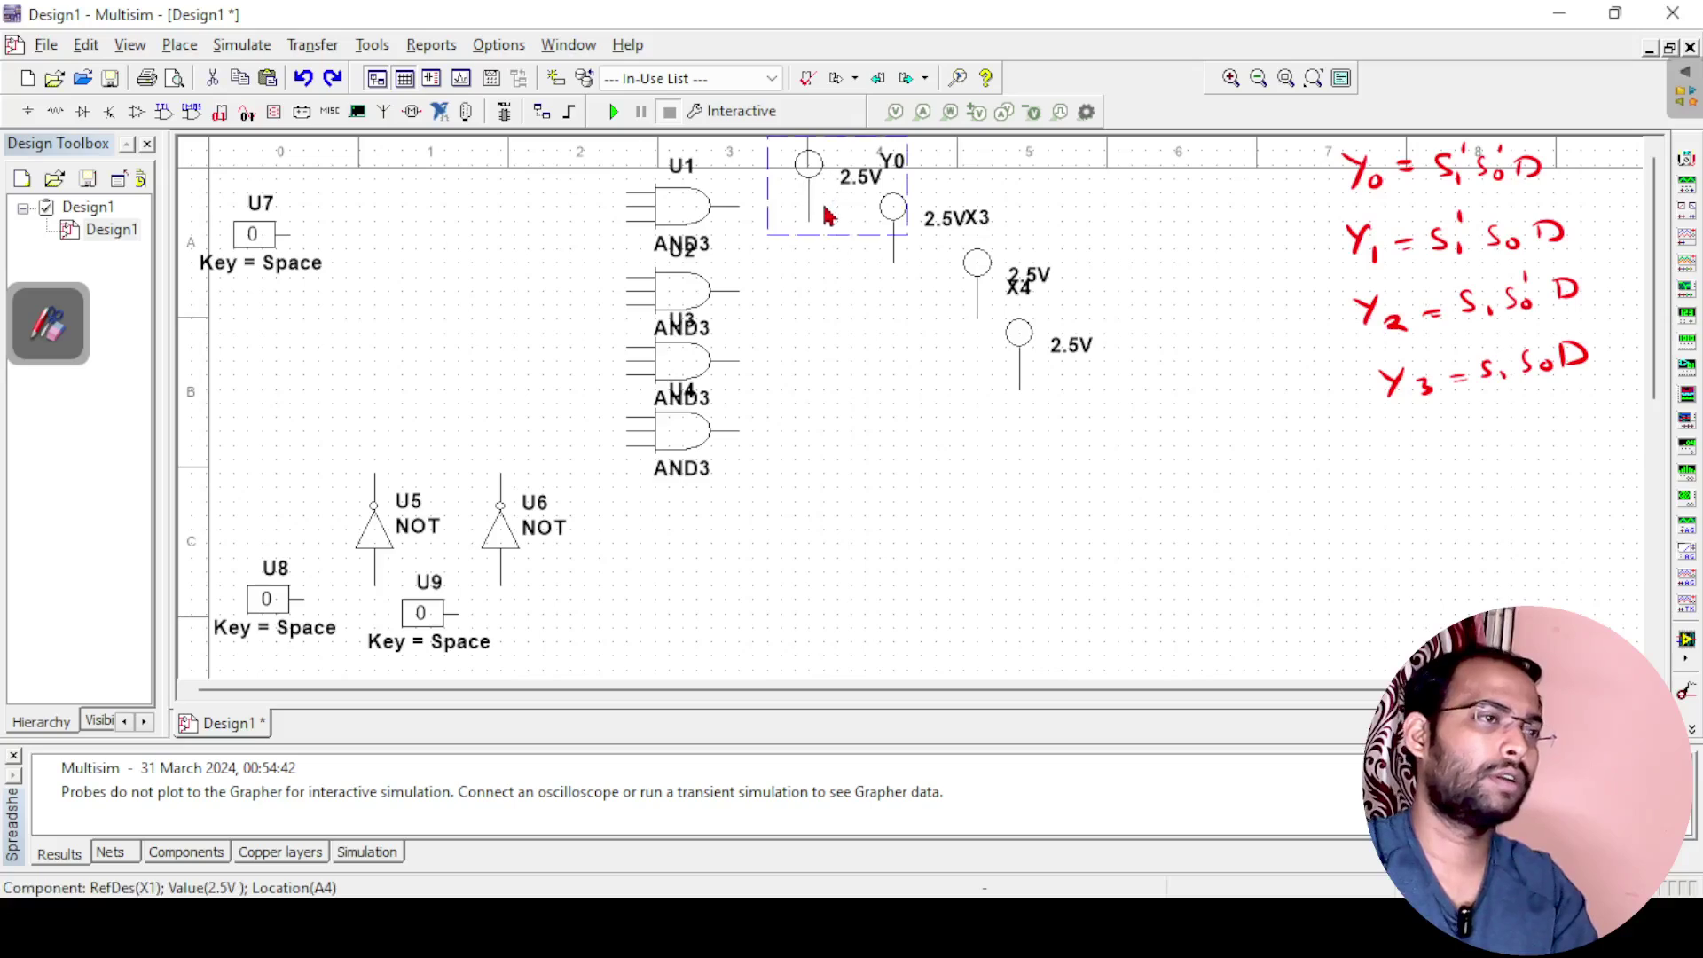
Nudge probes X1, Y0, X3 and X4 downward to reposition them.
key("Down")
key("Down")
key("Down")
key("Down")
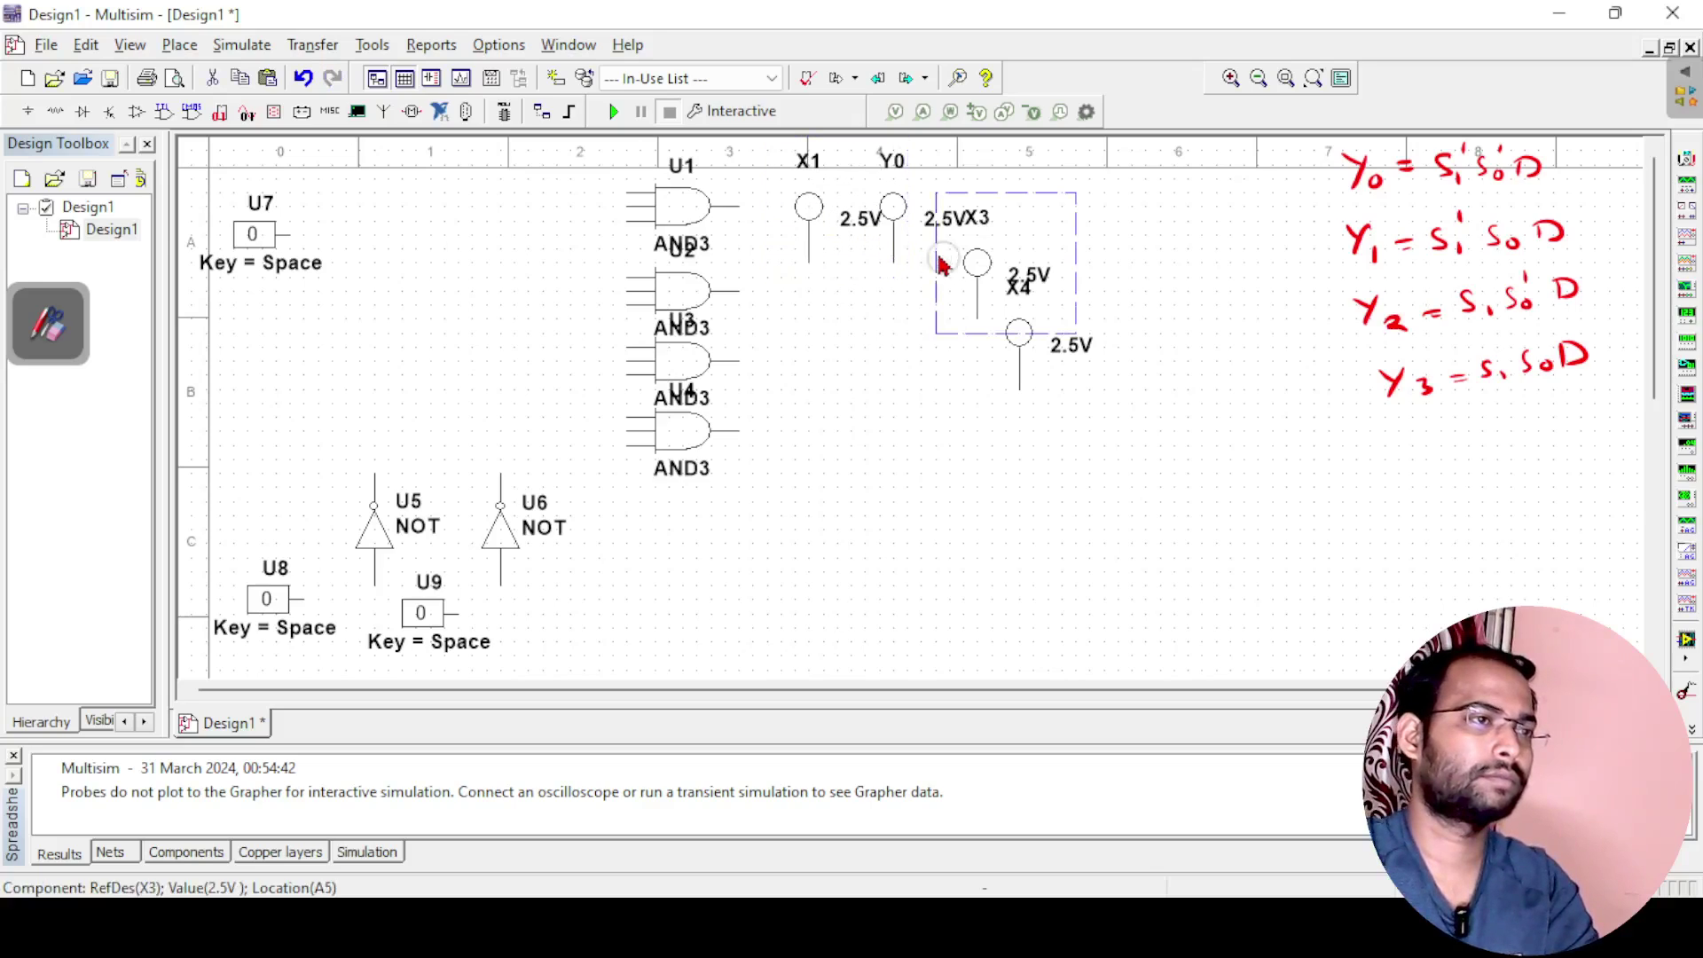
key("Down")
key("Down")
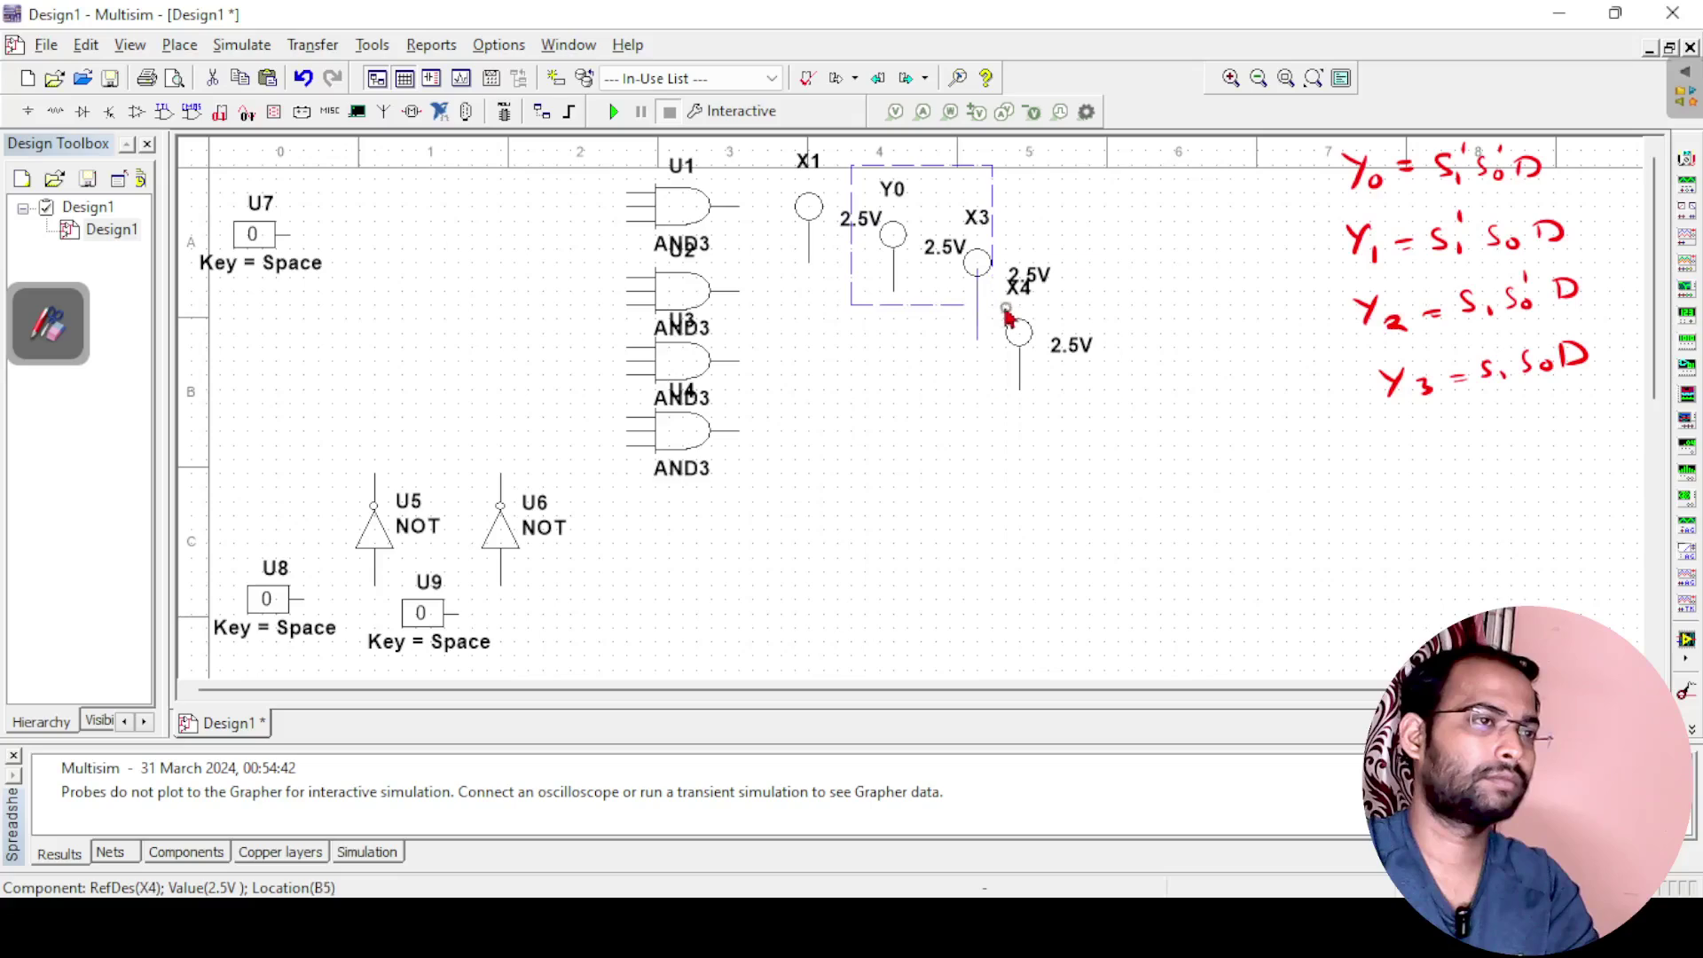
left_click(1008, 318)
key("Down")
key("Down")
key("Down")
key("Down")
left_click(951, 310)
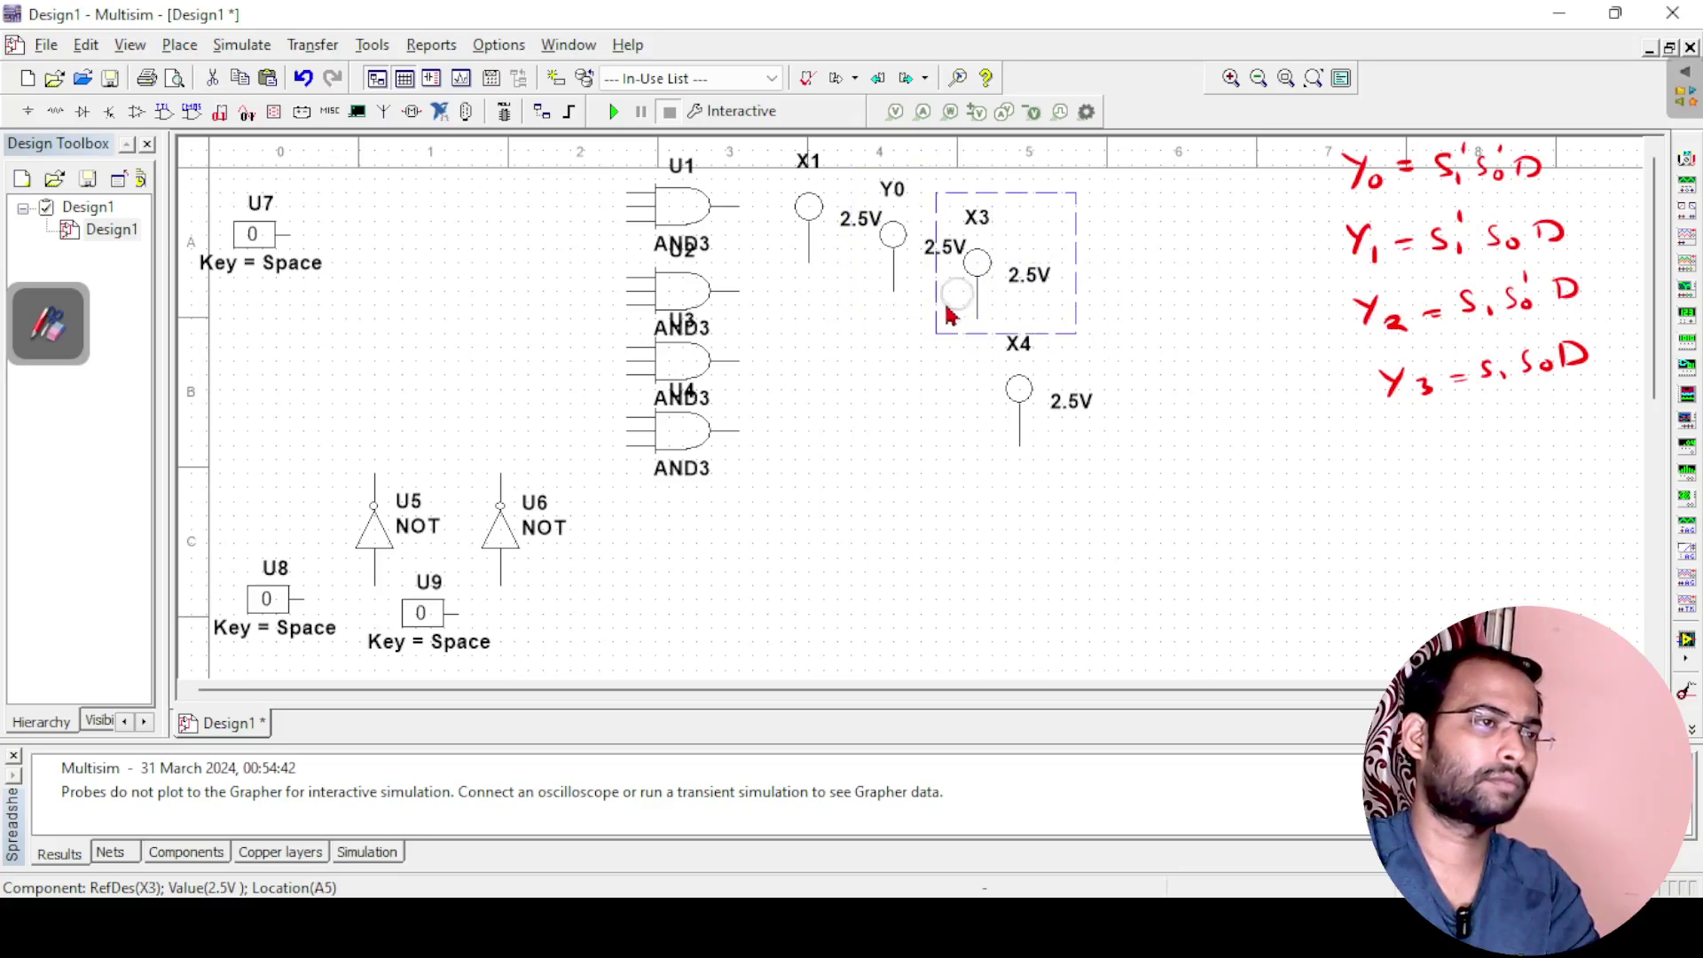
key("Down")
key("Down")
Rename probe Y0 to Y1 and probe X1 to y0.
left_click(807, 162)
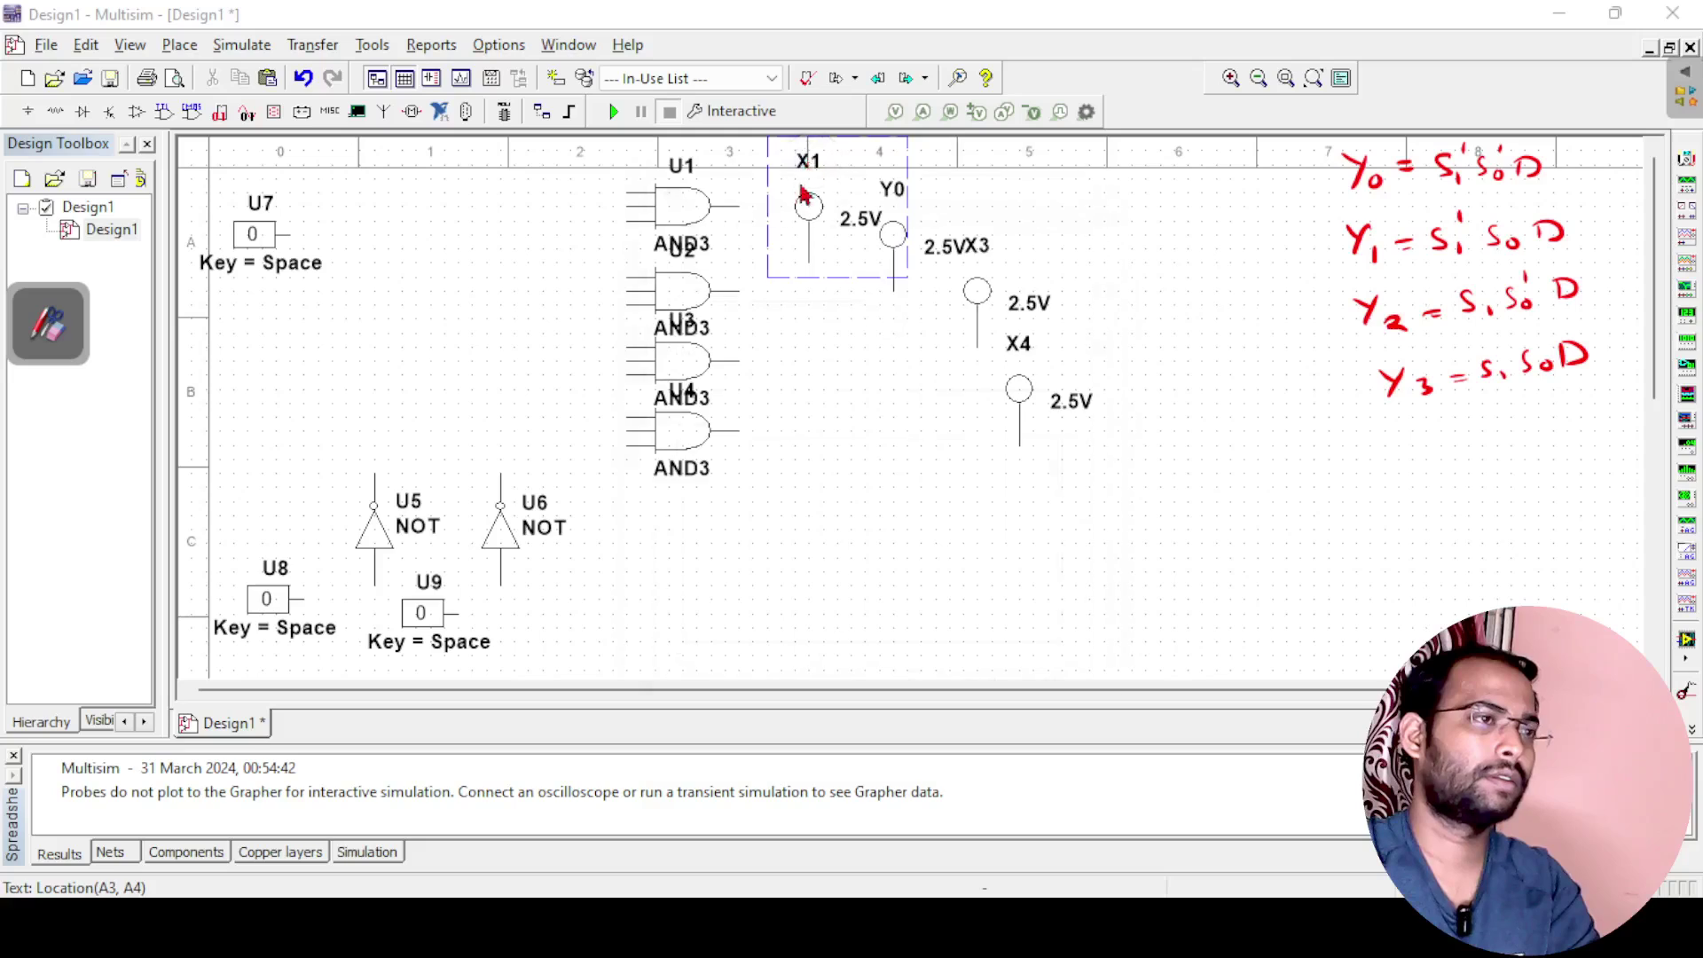
double_click(803, 190)
left_click(1116, 158)
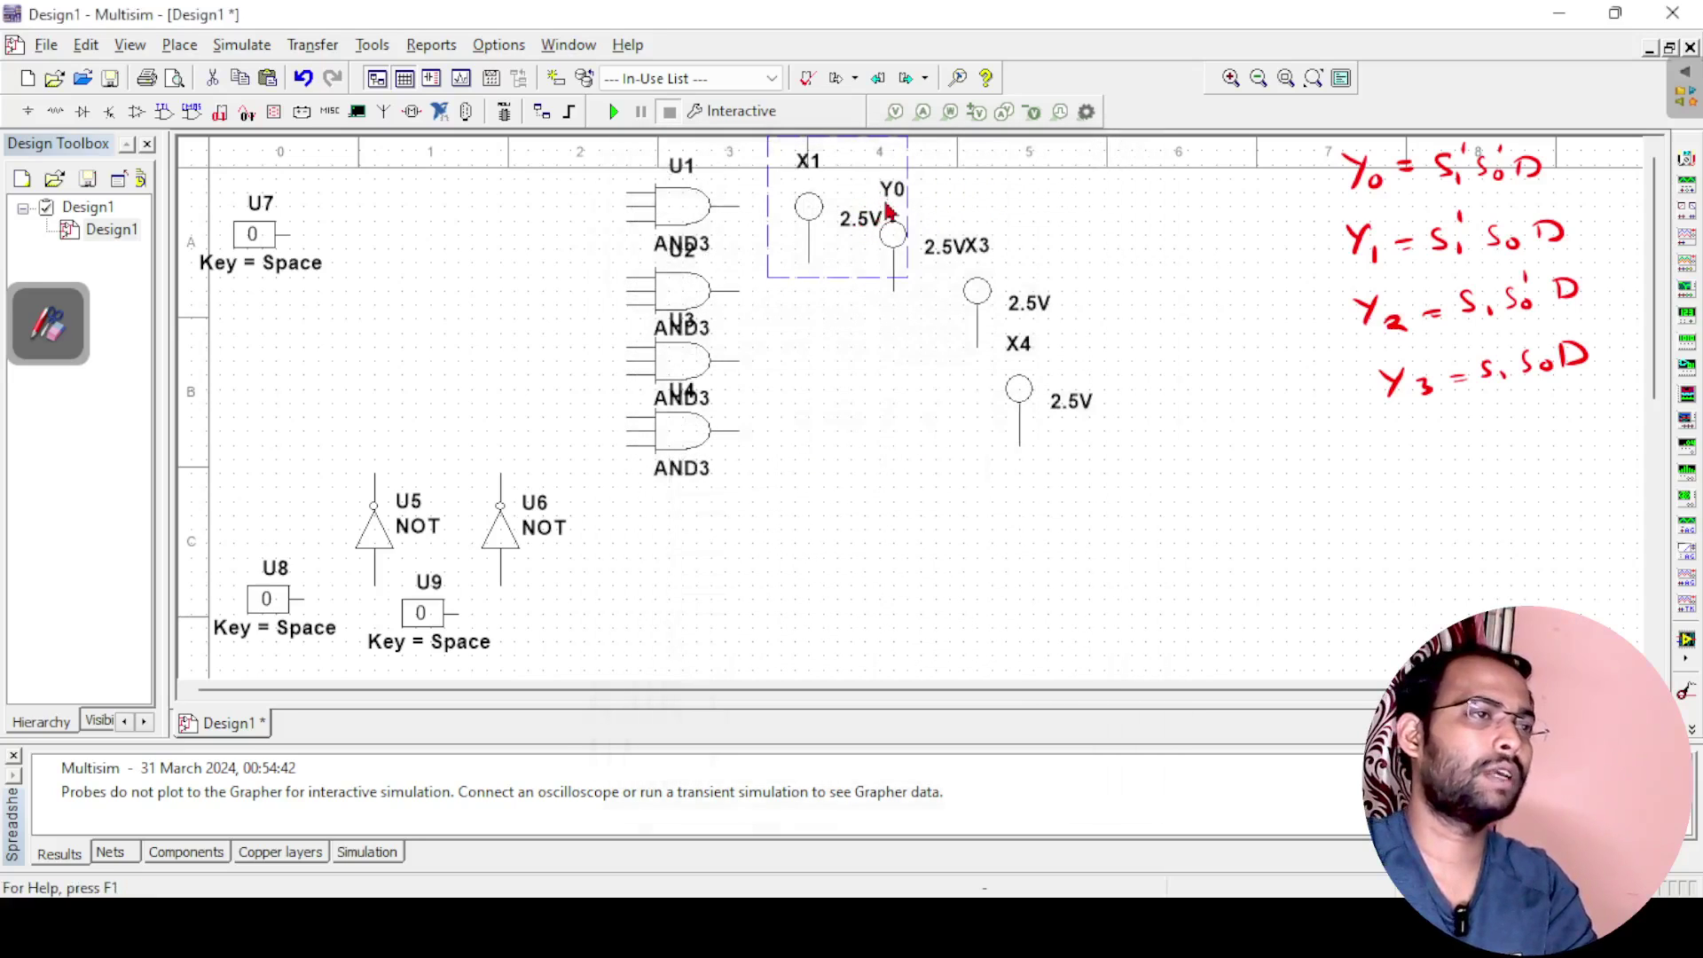
double_click(886, 183)
double_click(699, 277)
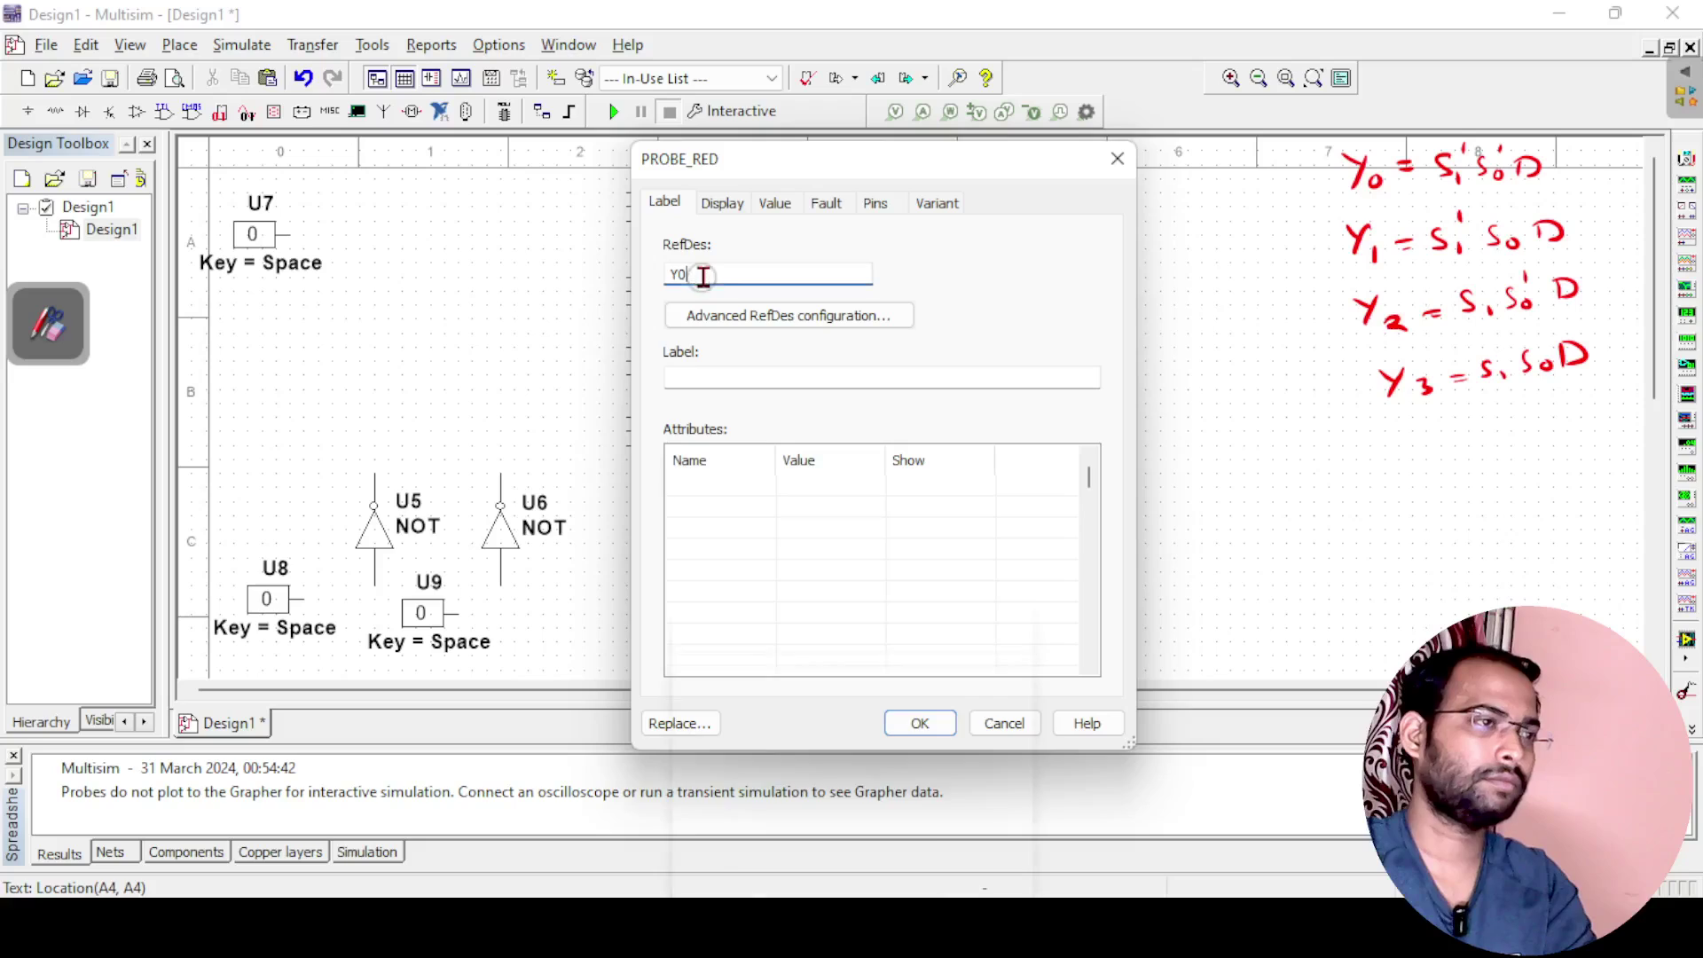
type("Y1")
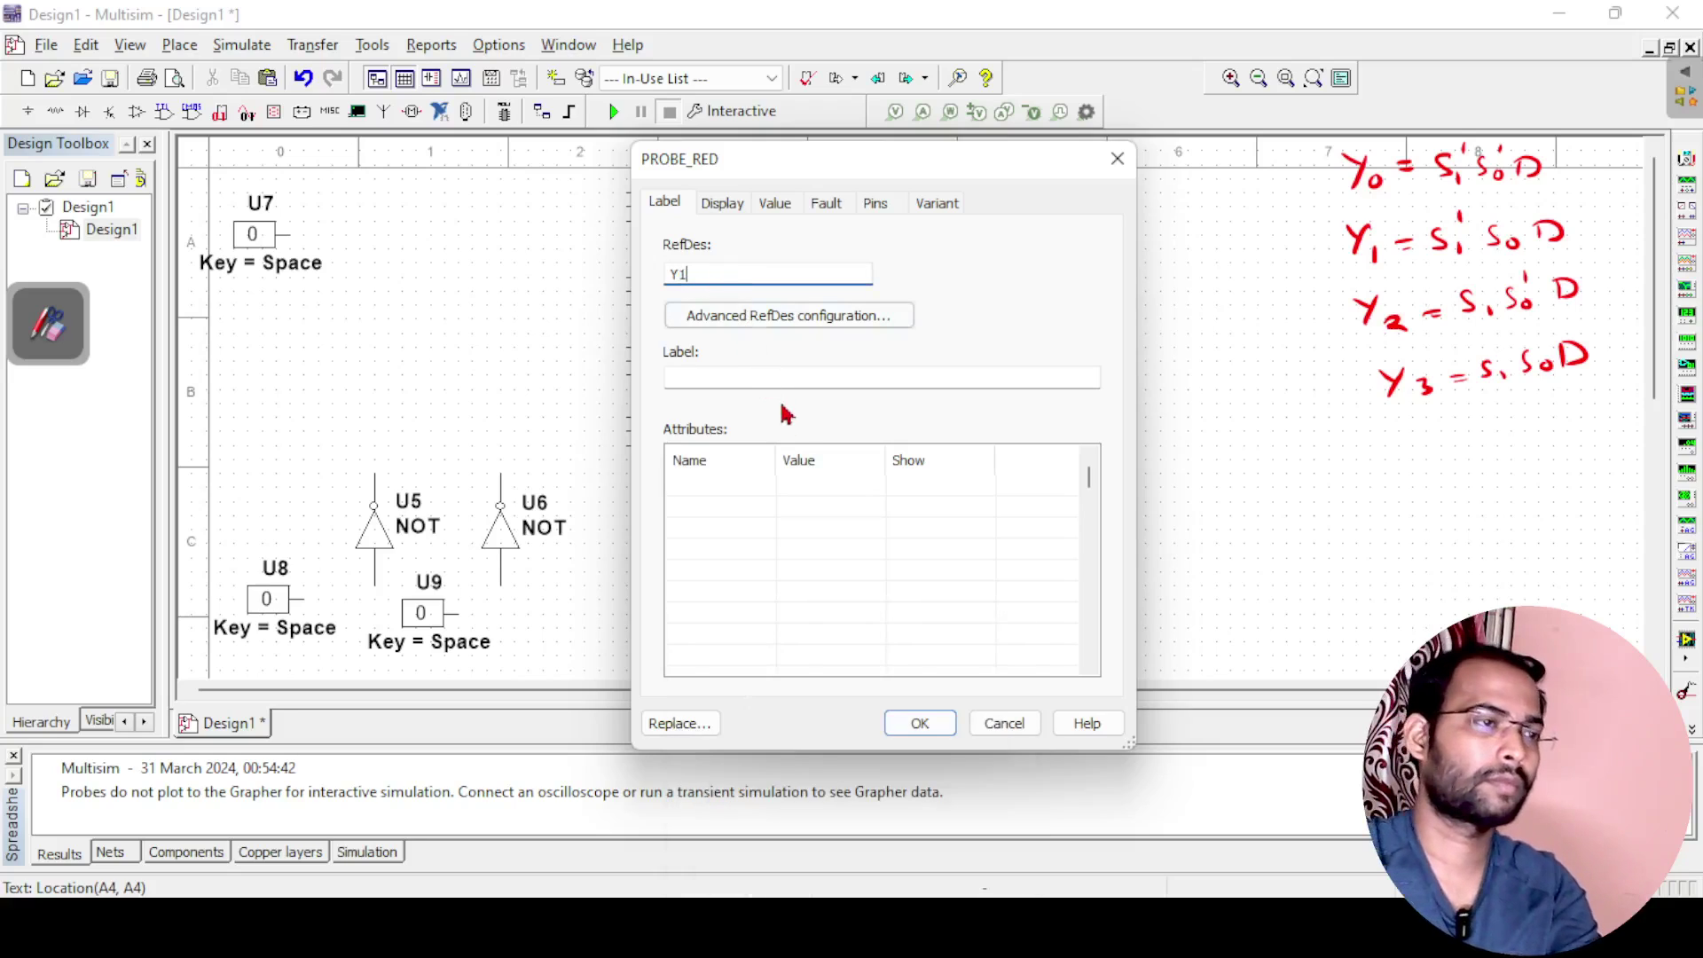
left_click(919, 723)
double_click(800, 162)
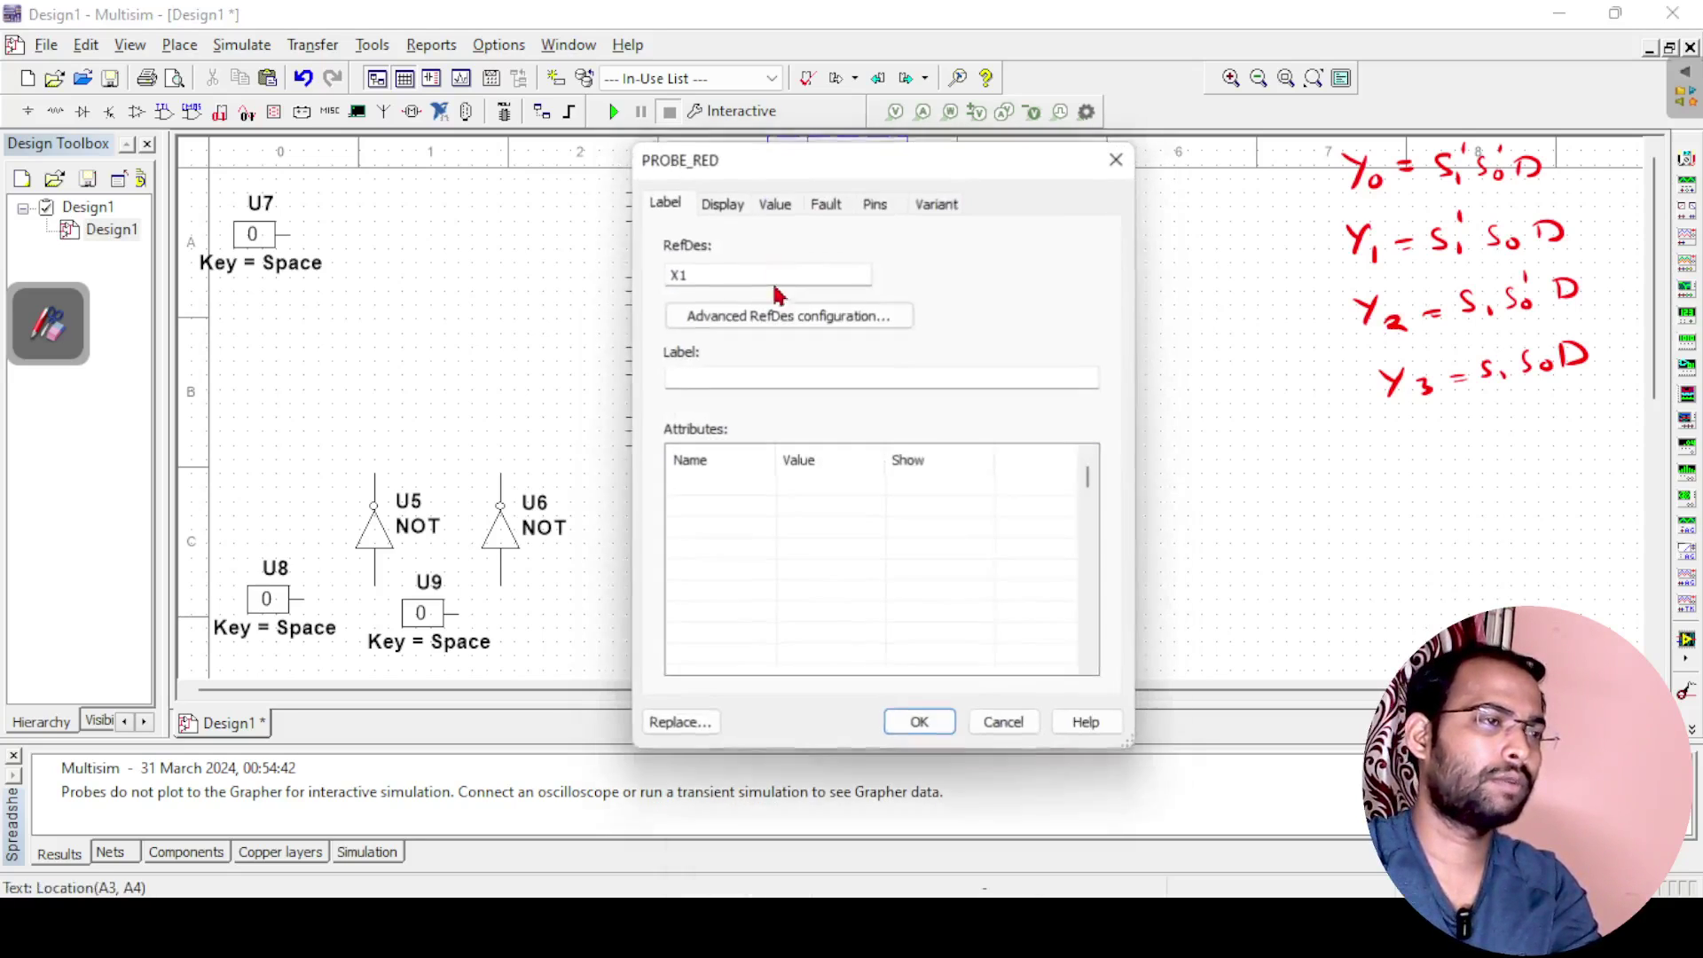
double_click(699, 273)
type("y0")
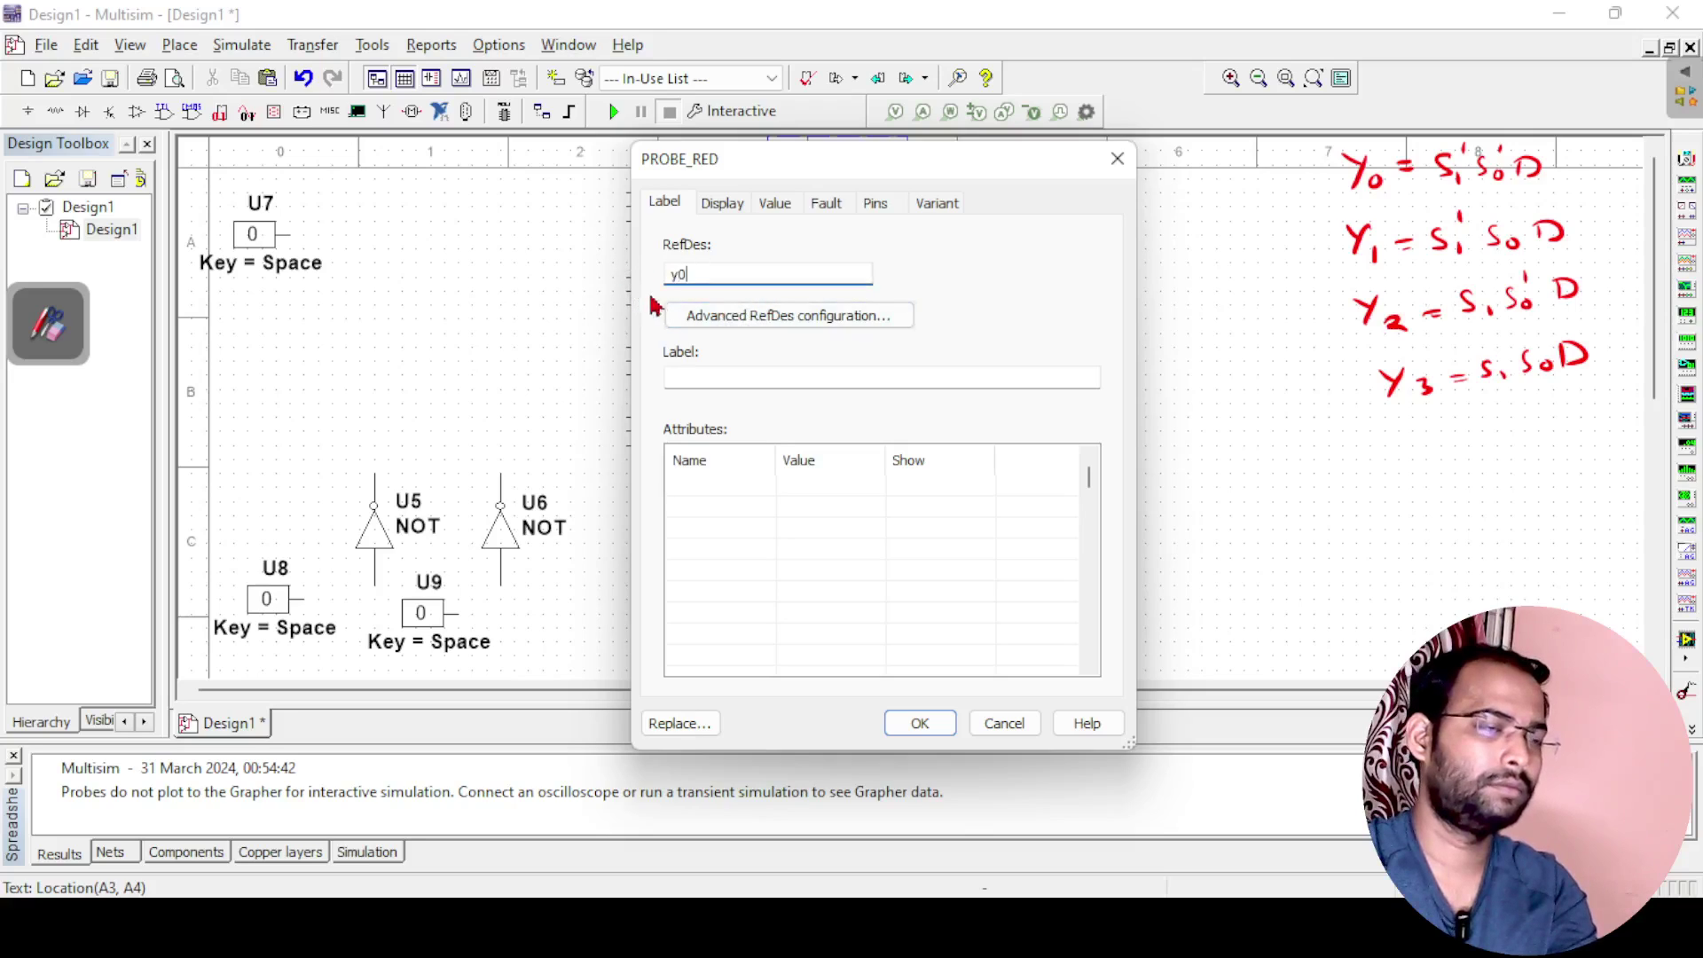
left_click(920, 723)
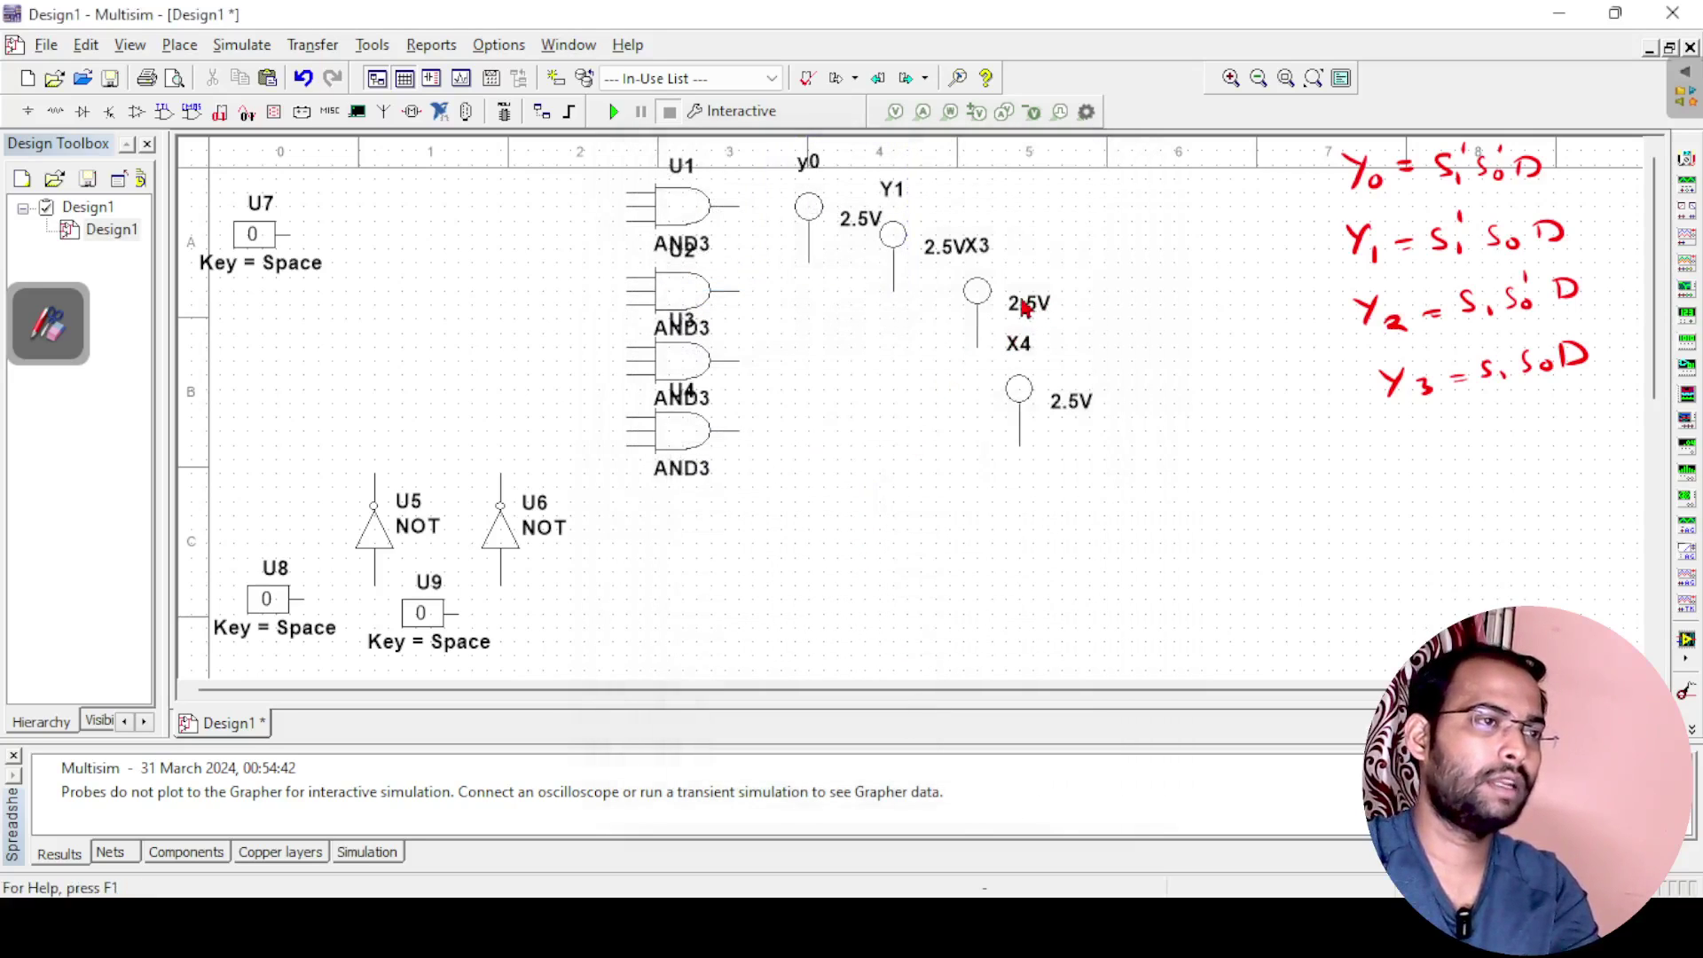
Rename probe X3 to Y2 and probe X4 to Y3.
double_click(979, 249)
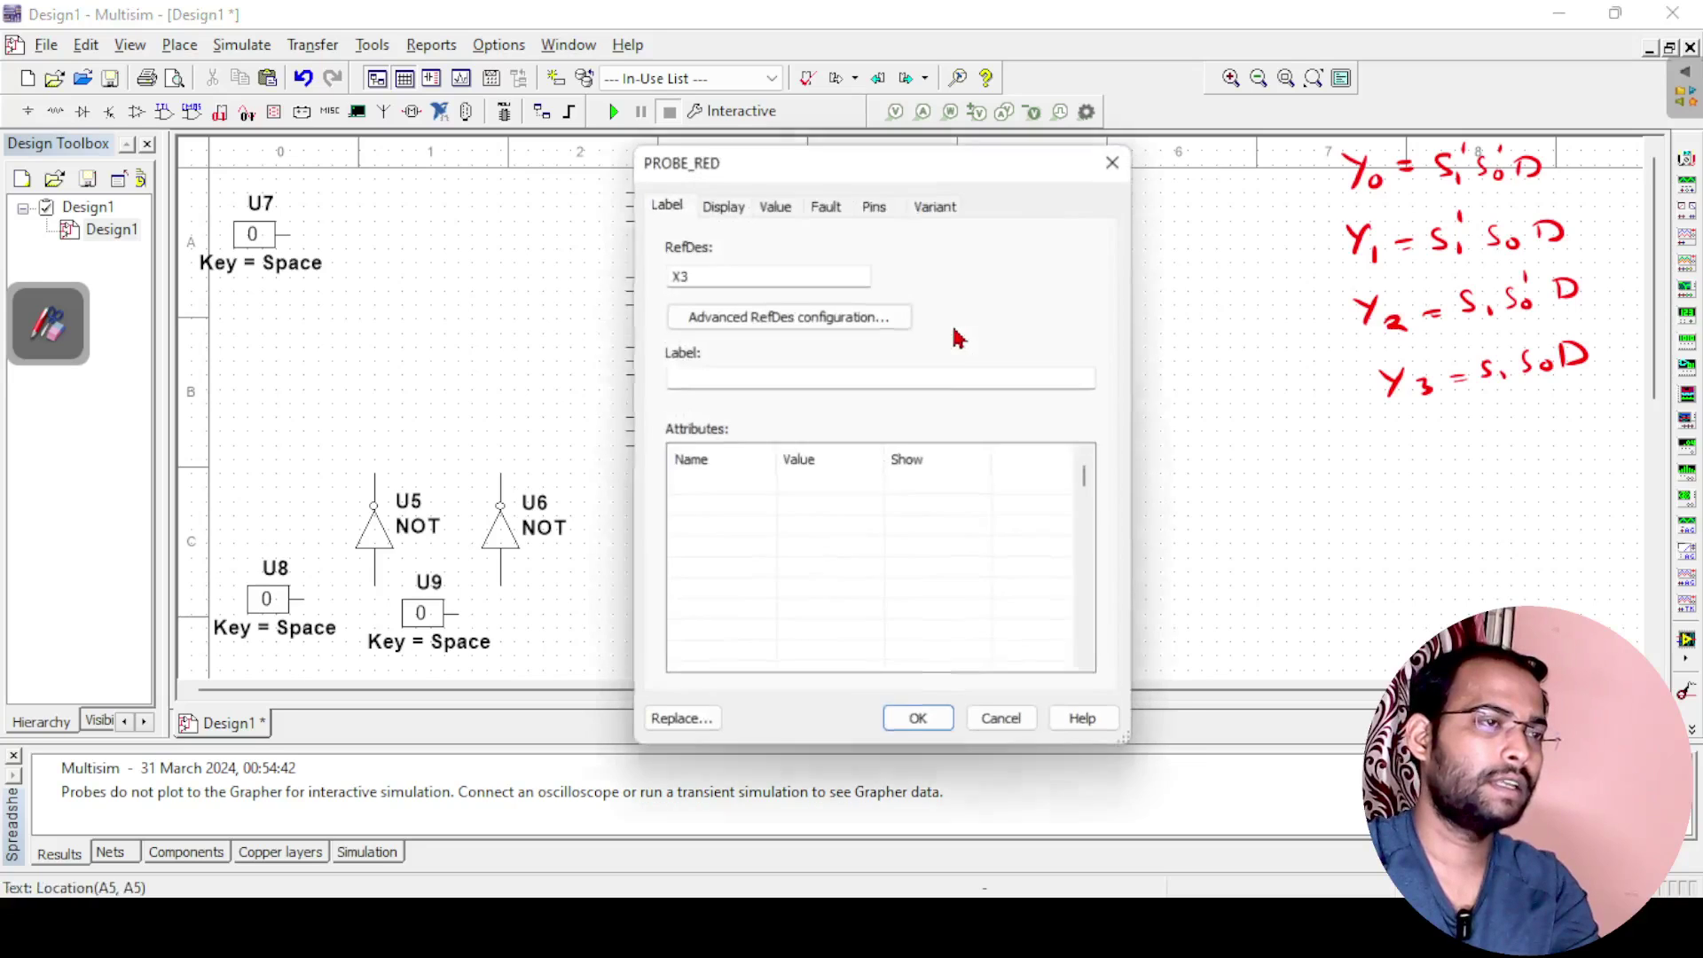
double_click(701, 273)
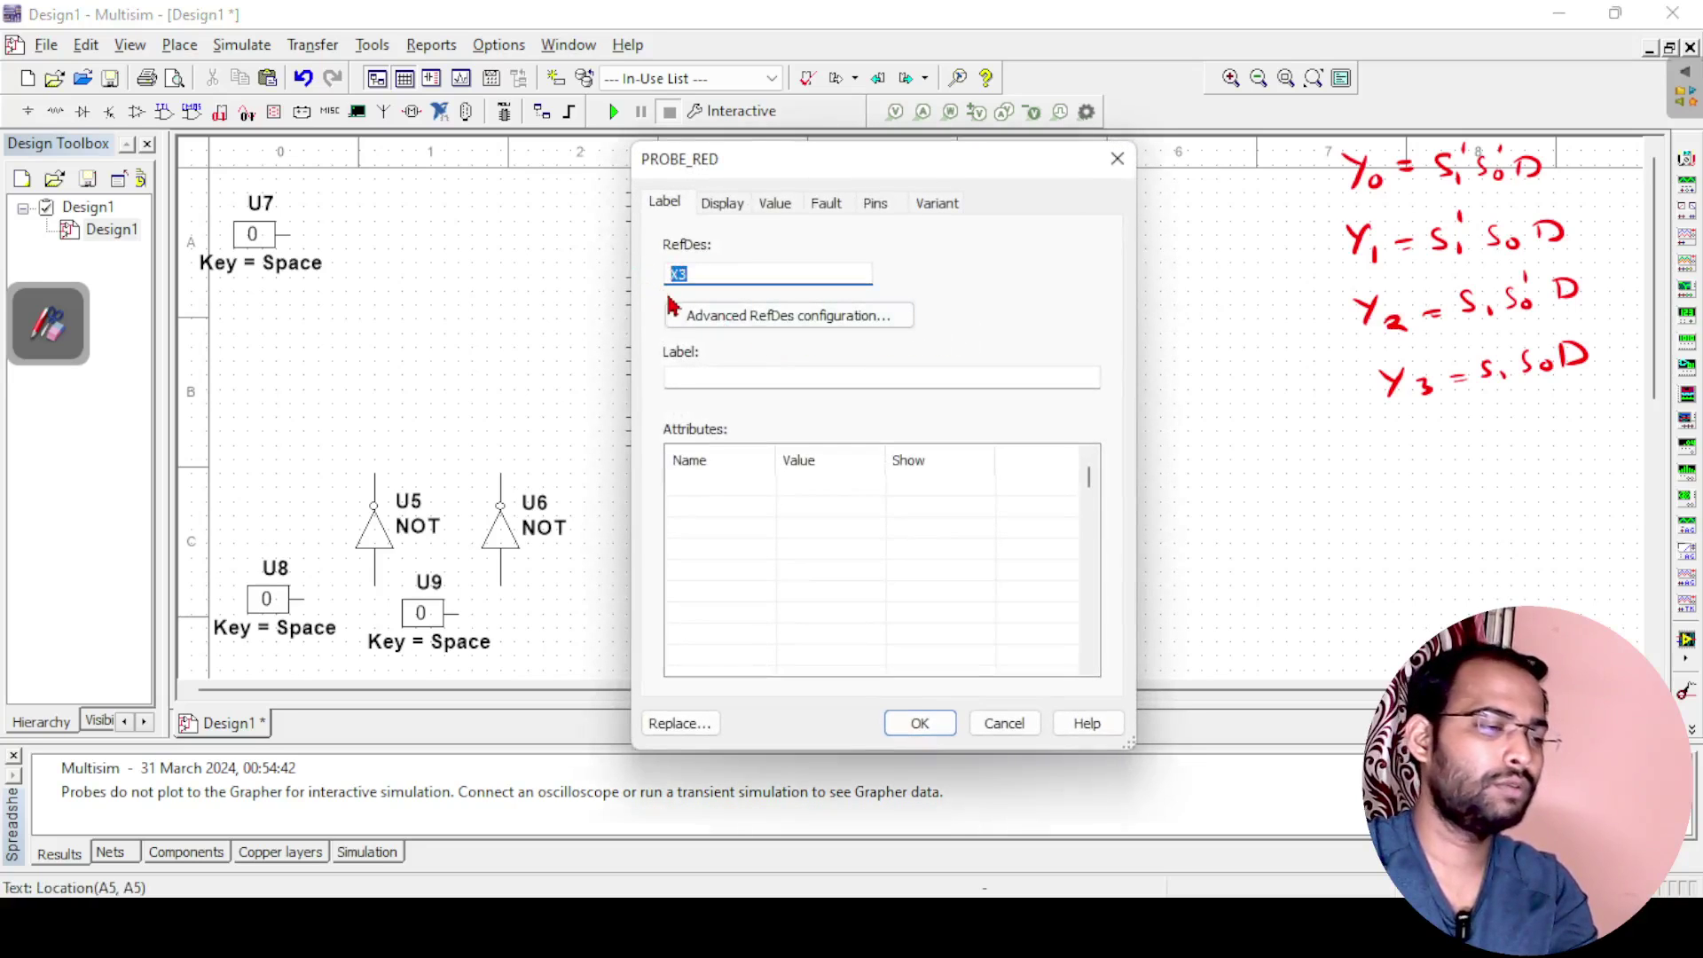
type("y2")
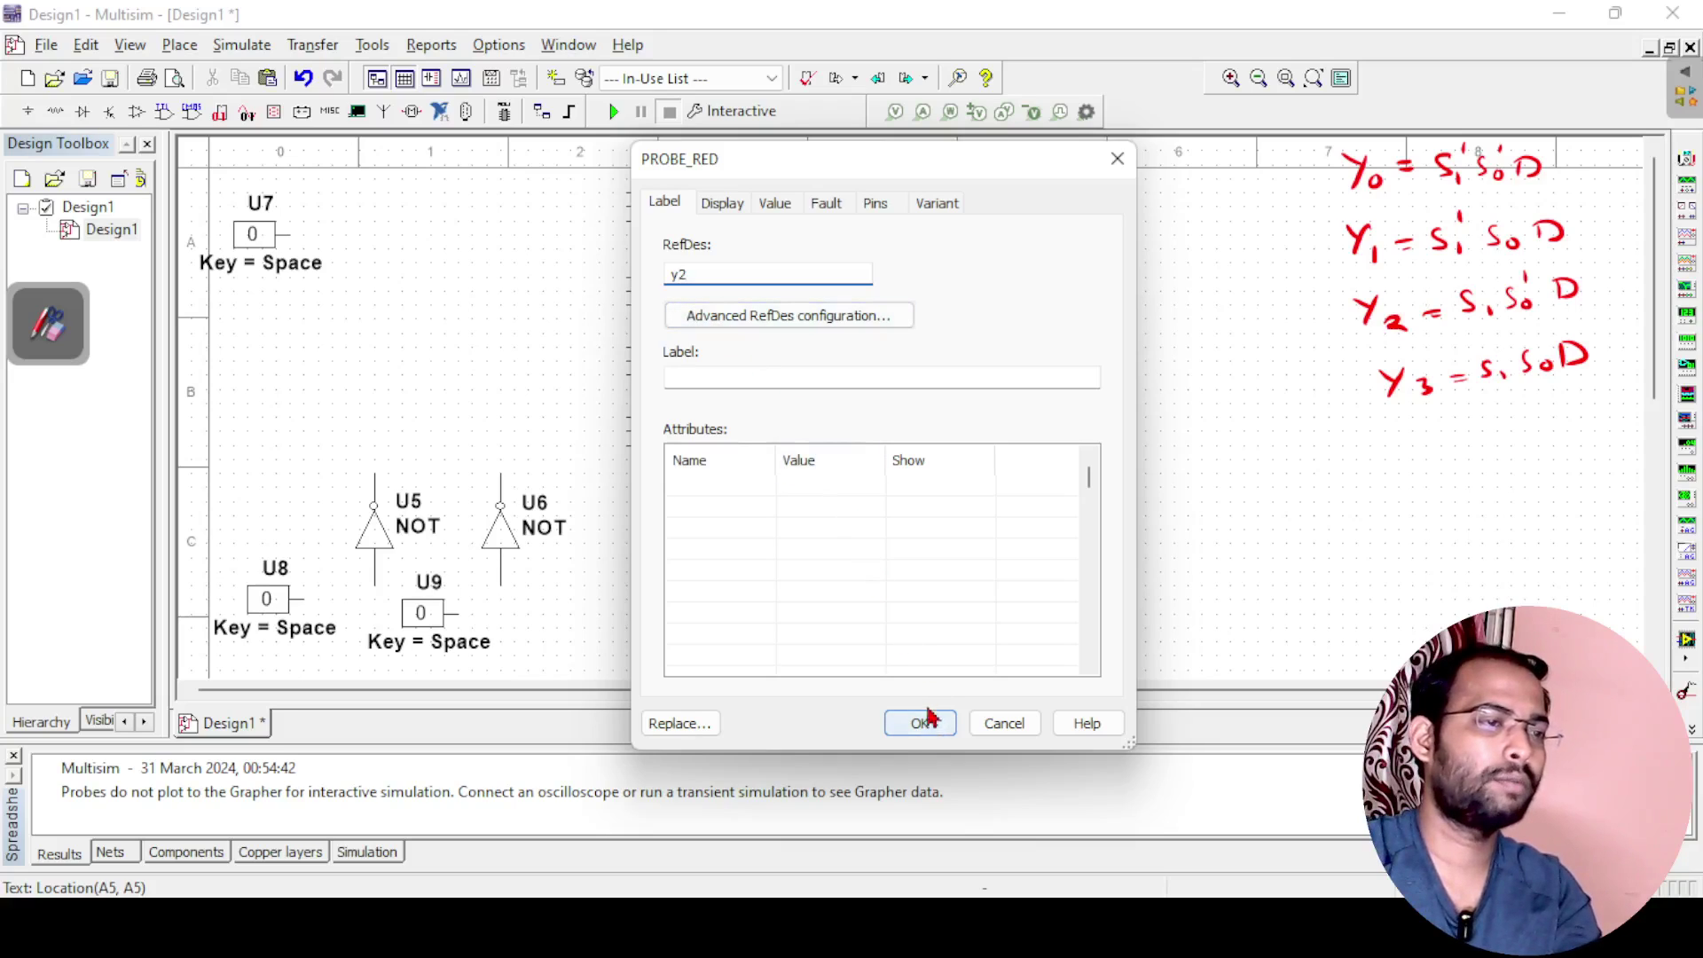
key("BackSpace")
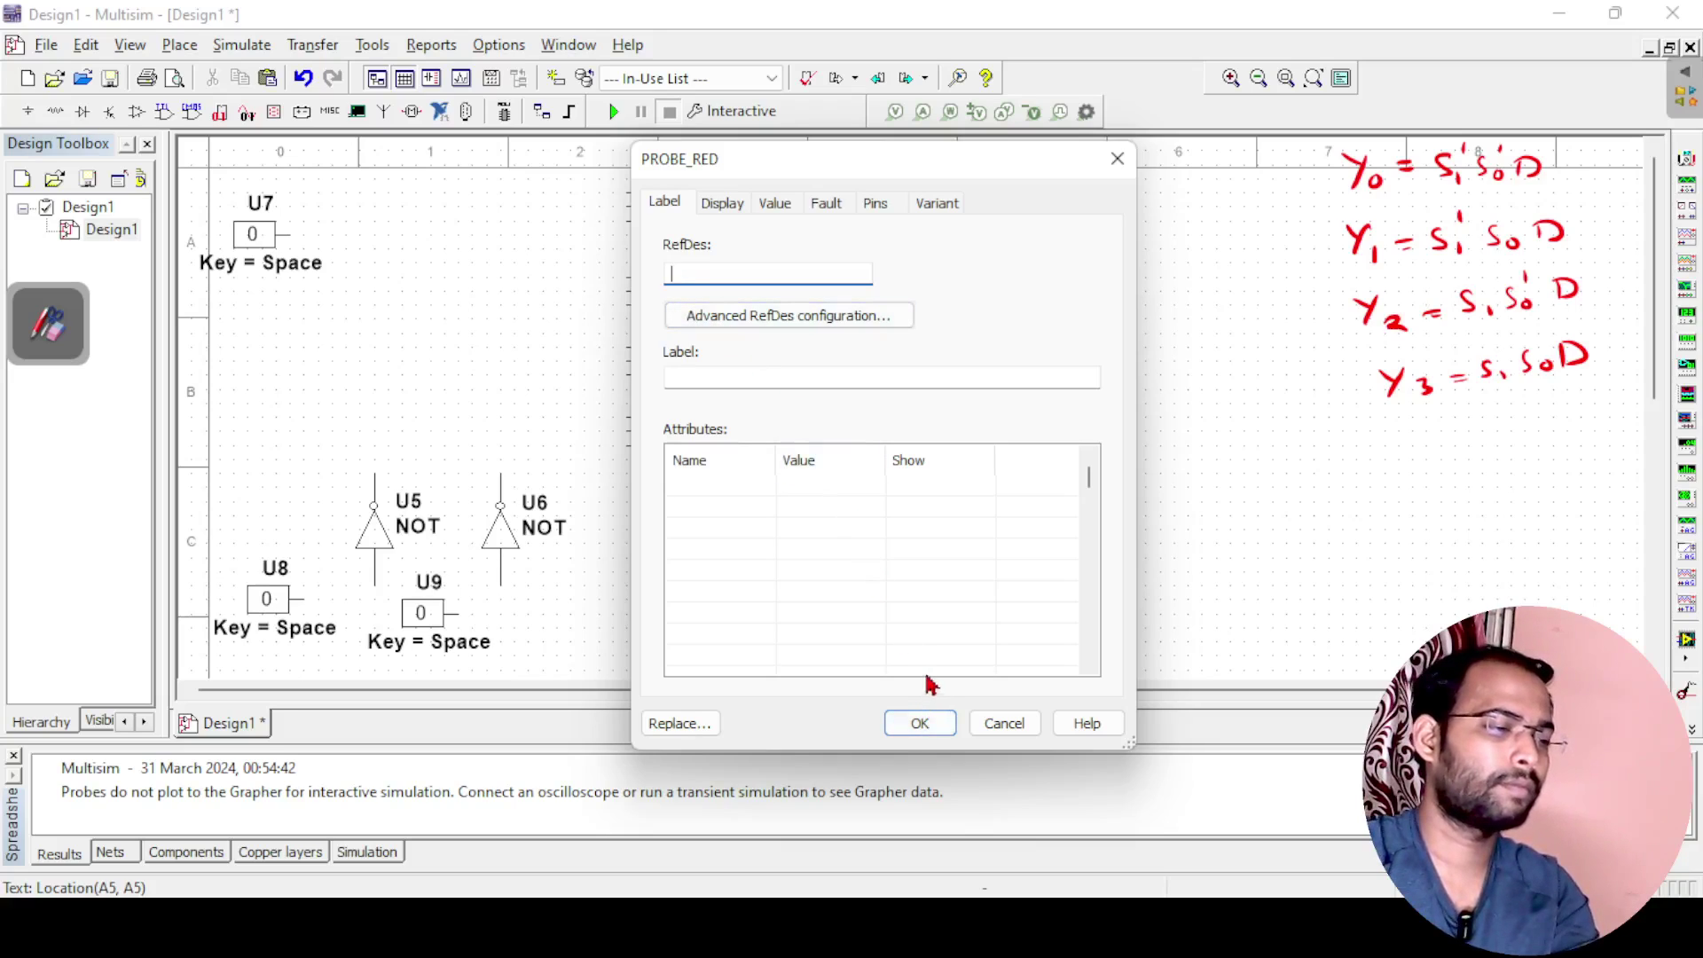
type("2")
left_click(920, 724)
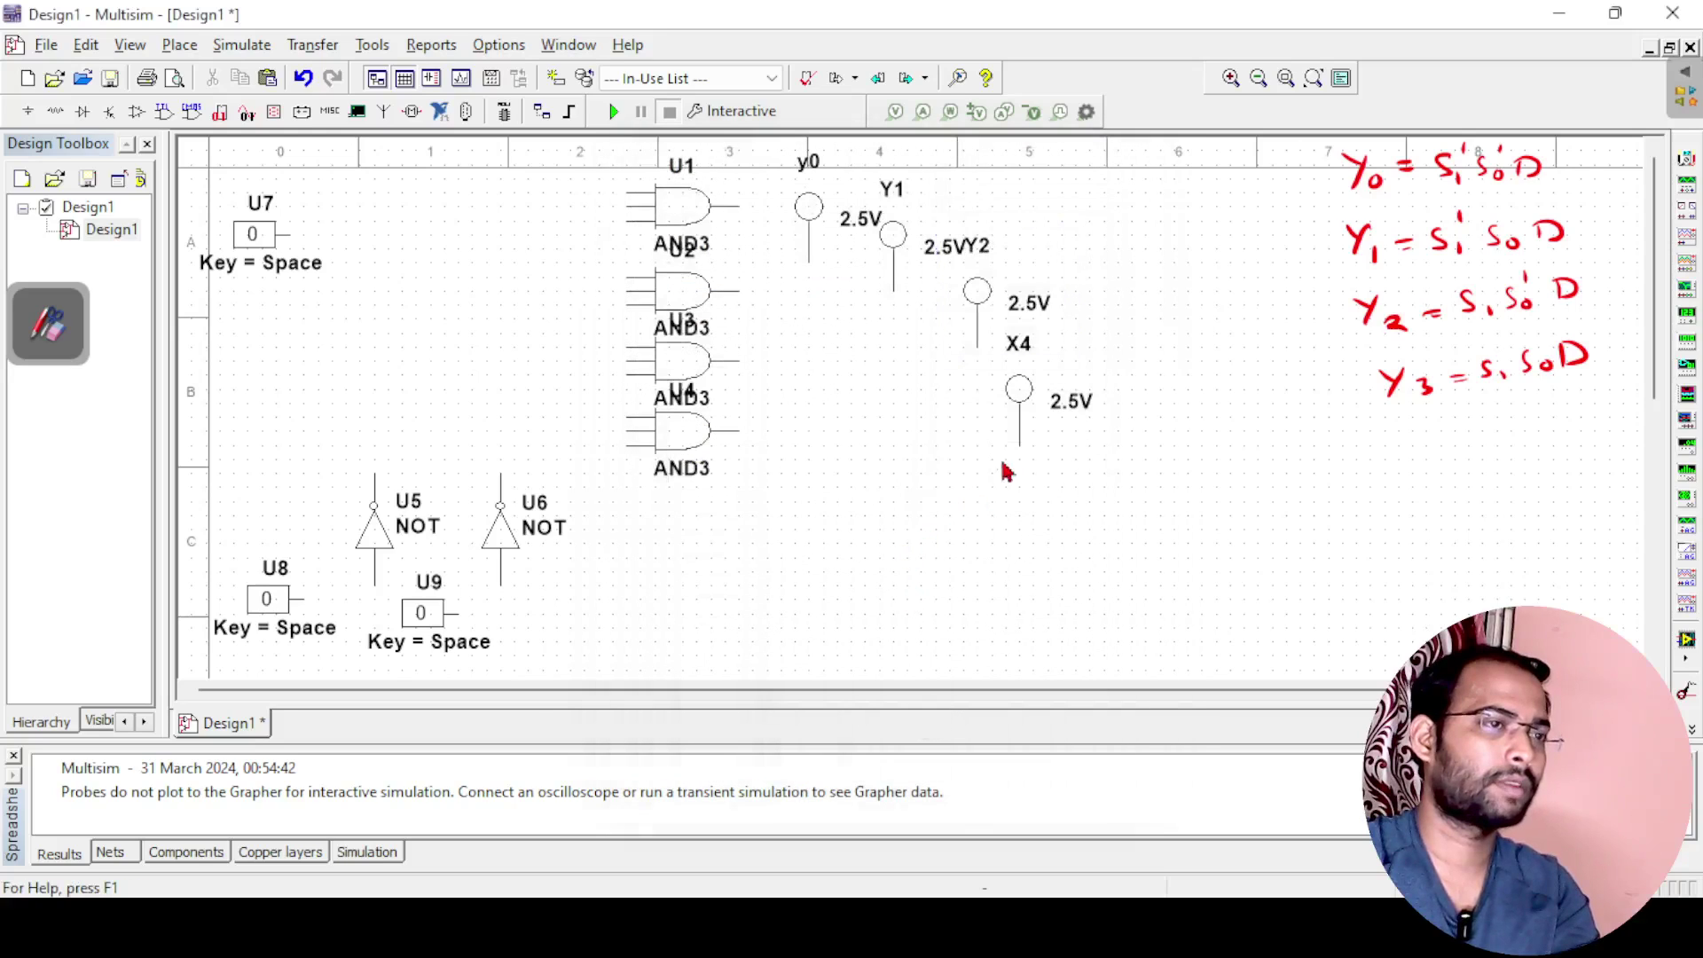
double_click(1016, 356)
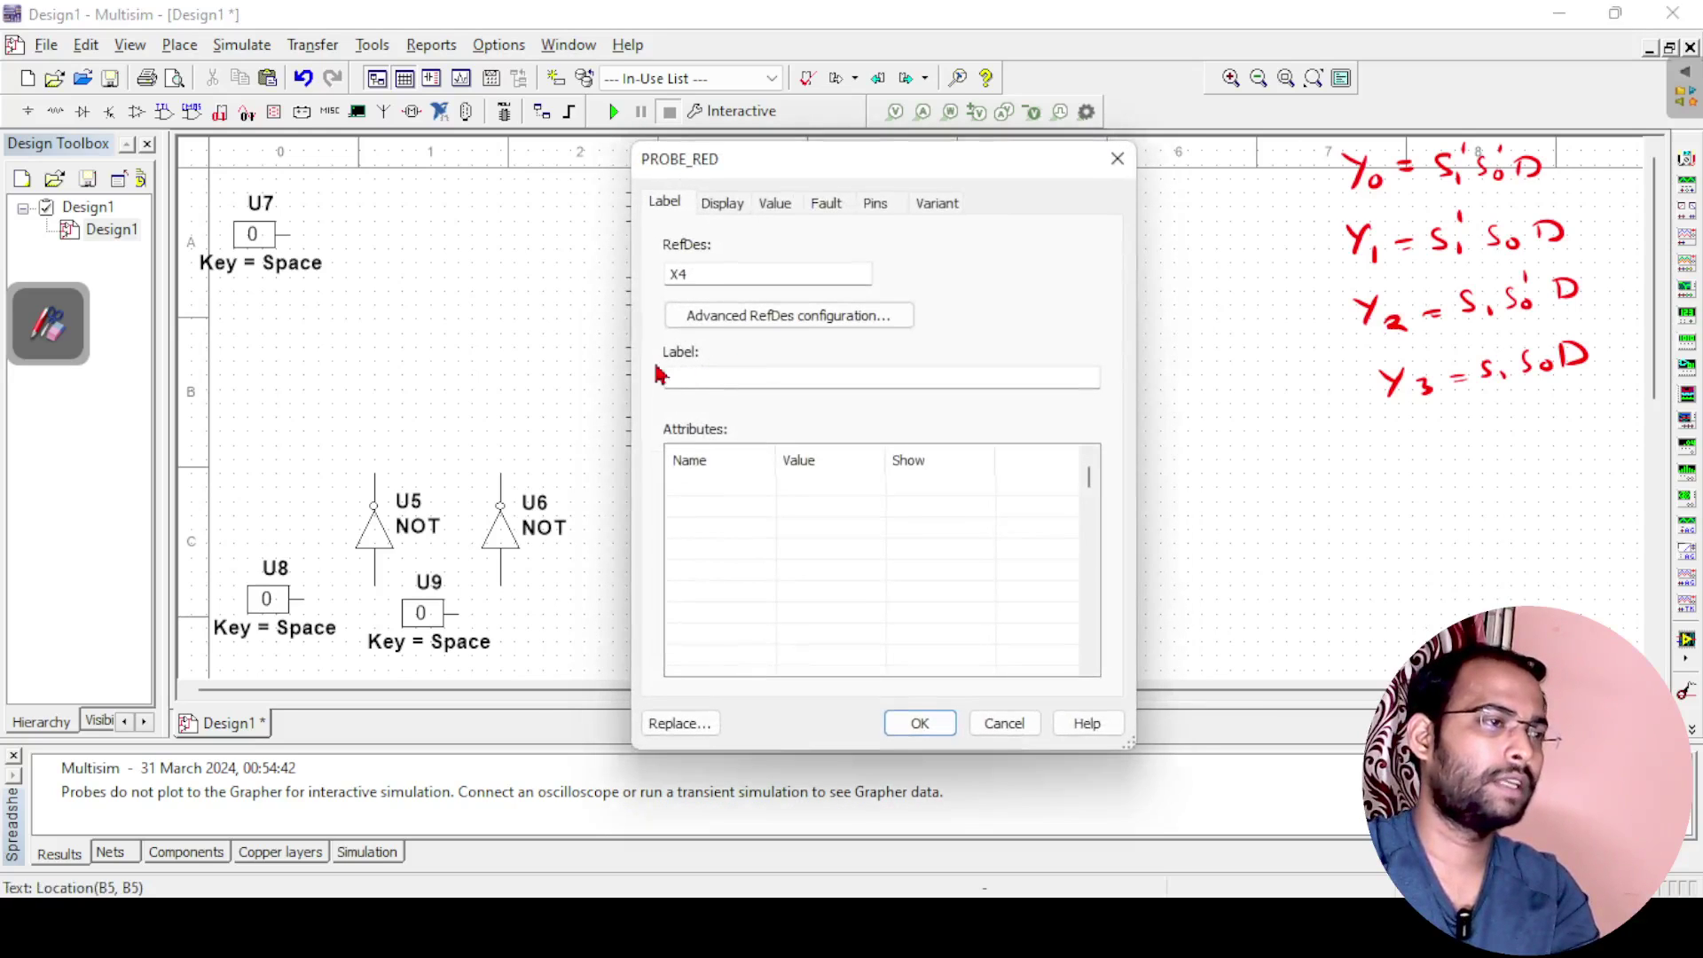
left_click_drag(693, 272, 648, 291)
type("Y3")
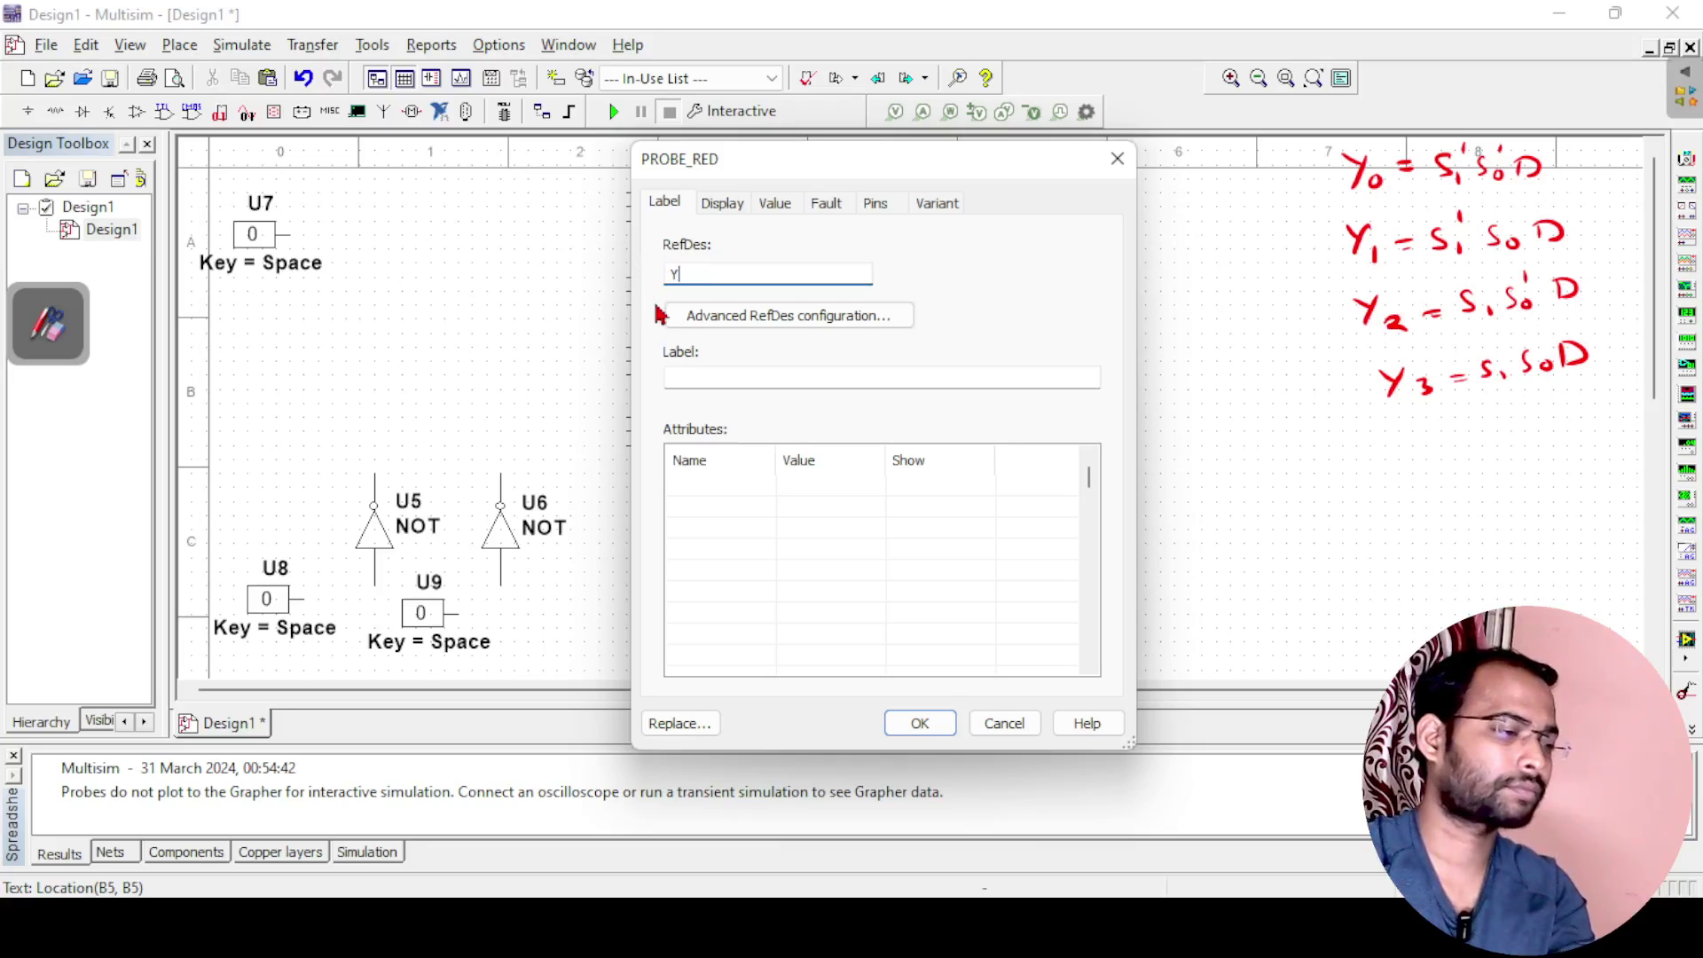
left_click(920, 723)
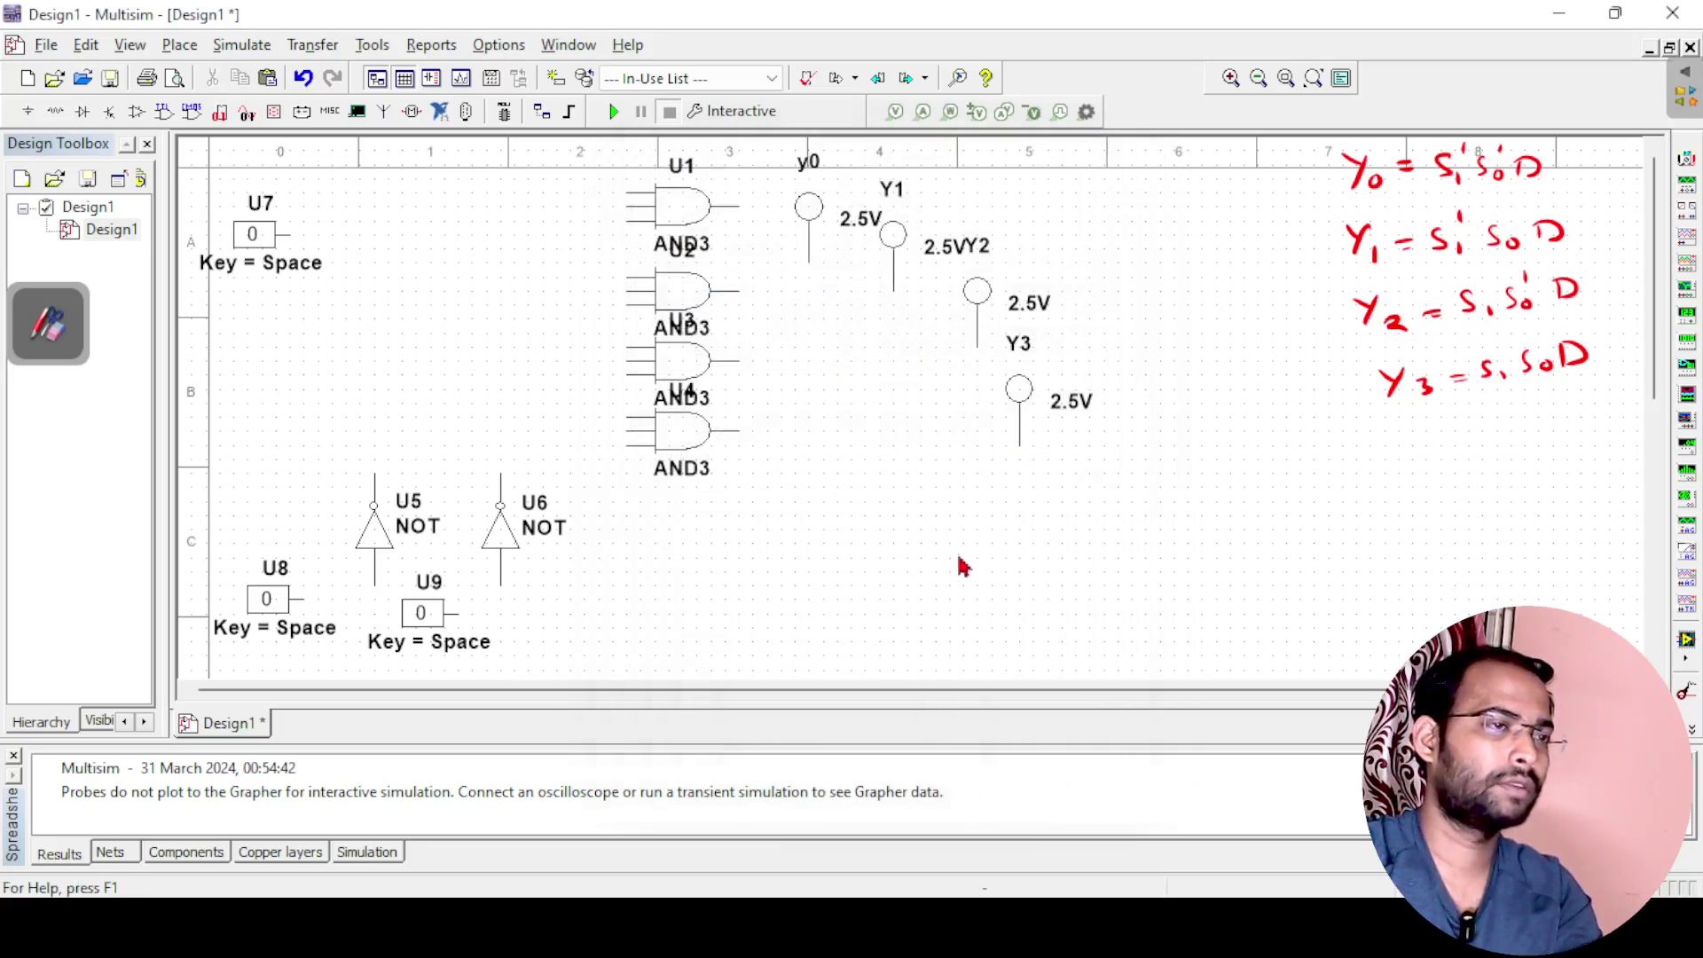
Shift probes Y3, Y2 and Y1 to the right, spreading the row.
left_click(1081, 449)
key("Right")
key("Right")
key("Right")
key("Right")
key("Right")
key("Right")
key("Right")
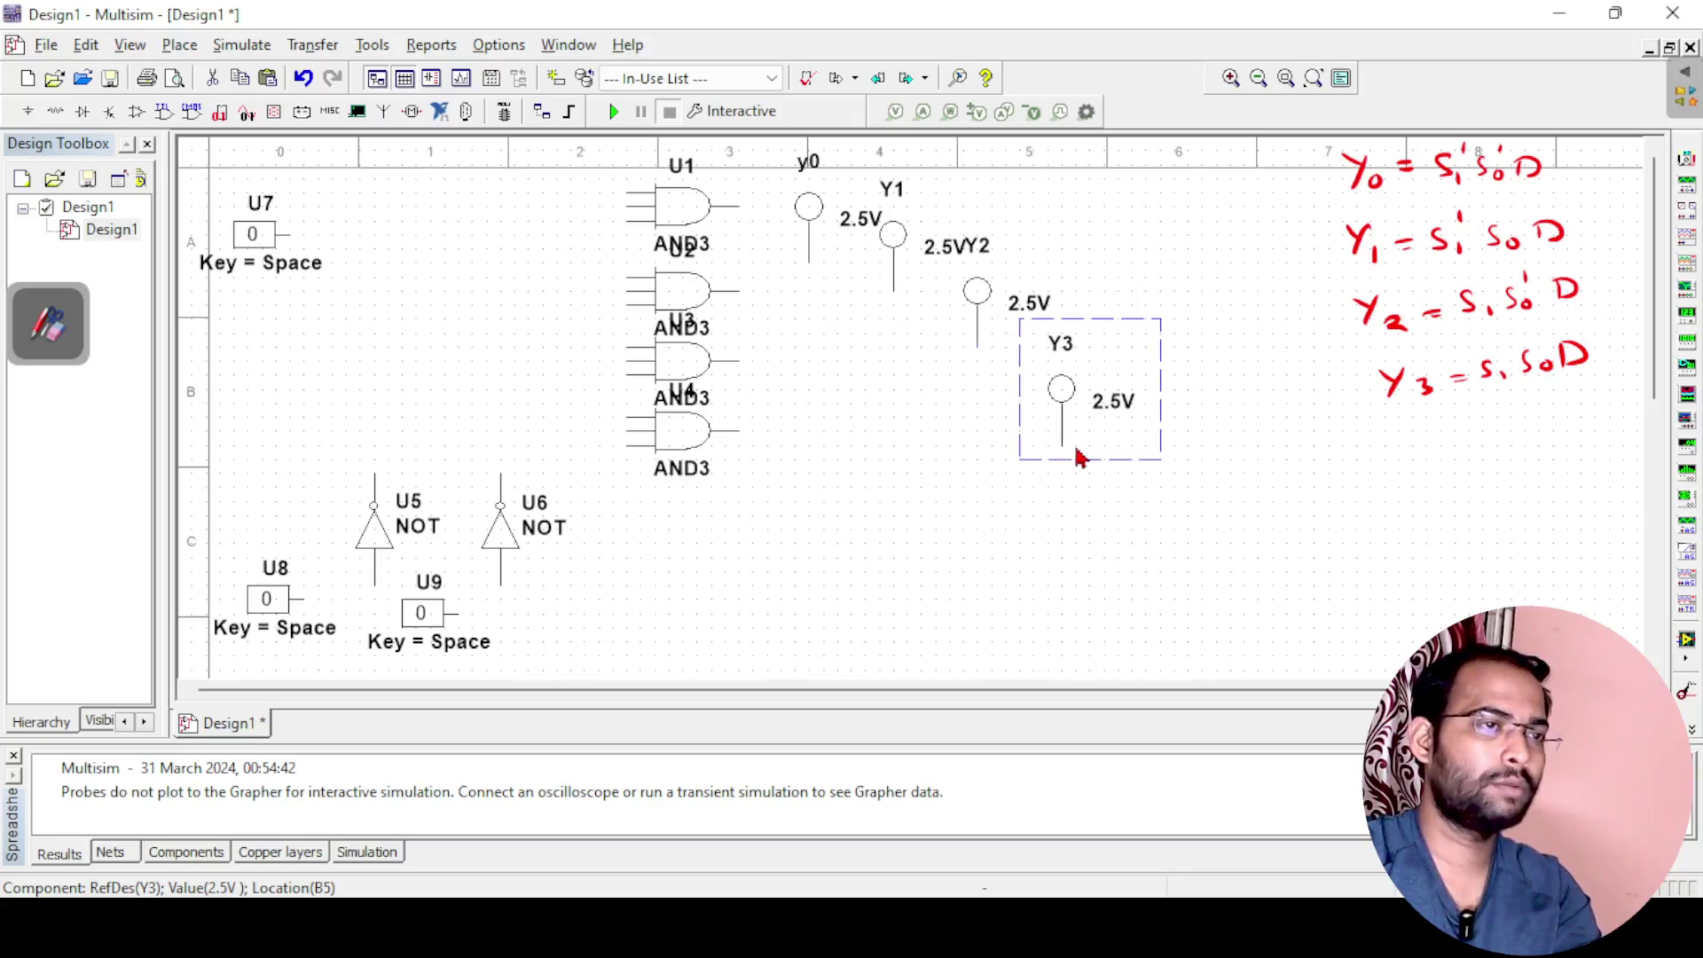
left_click(1020, 362)
key("Right")
key("Right")
key("Right")
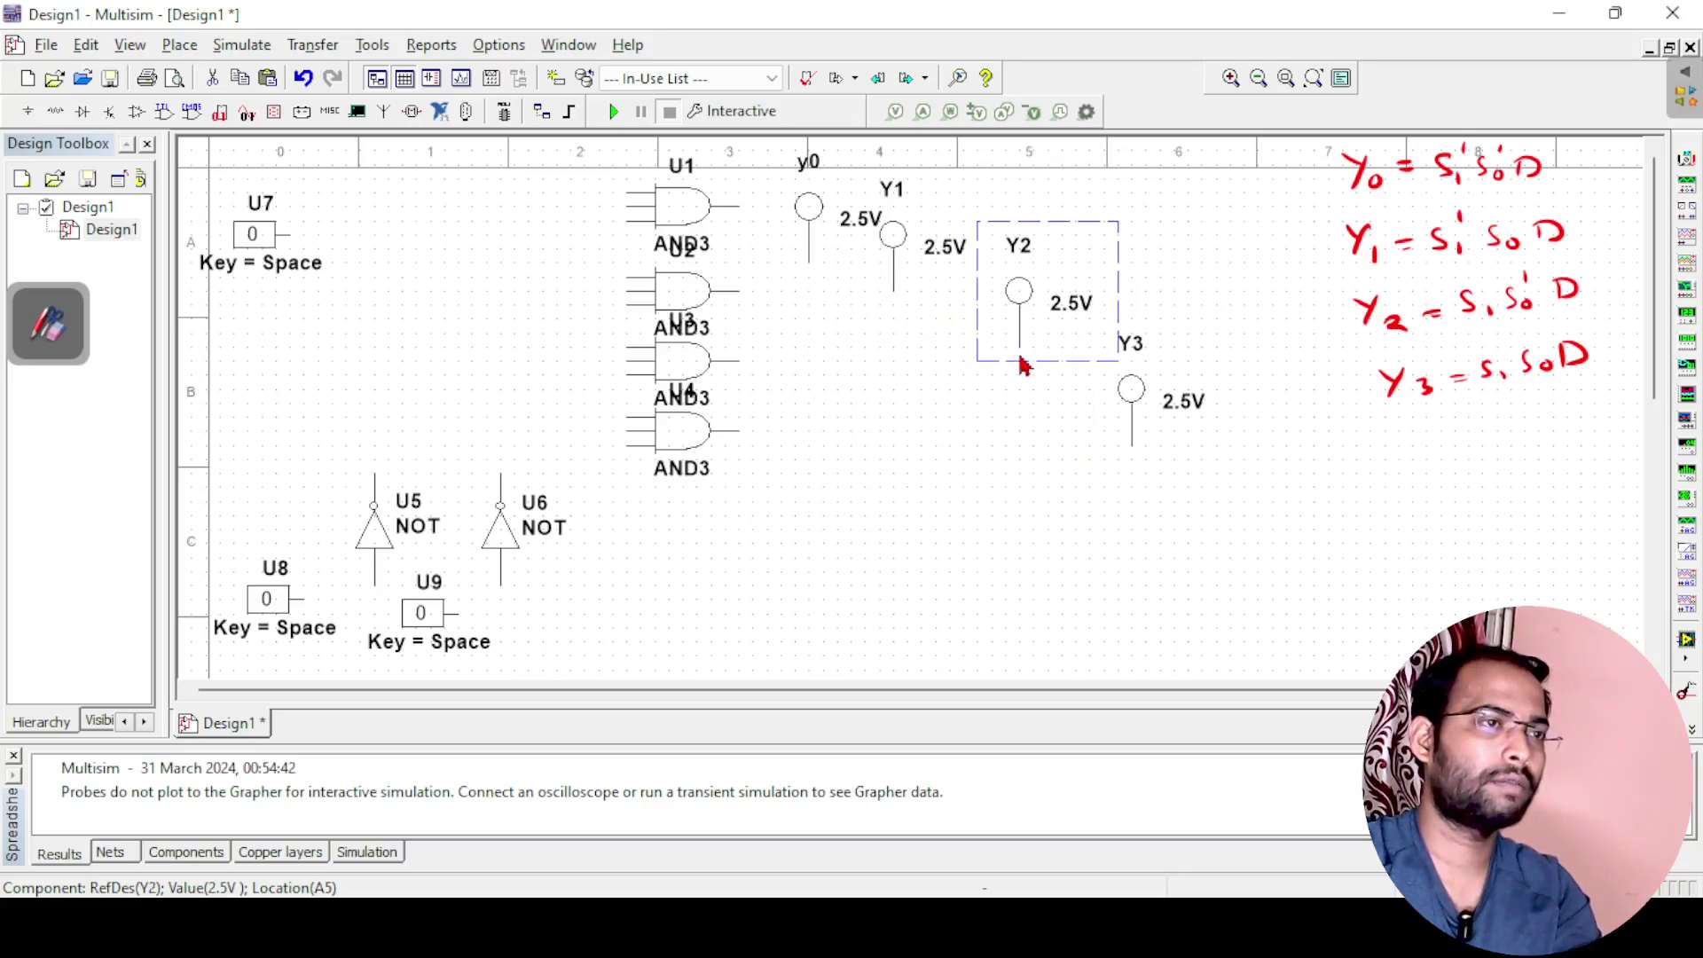
left_click(914, 282)
key("Right")
key("Right")
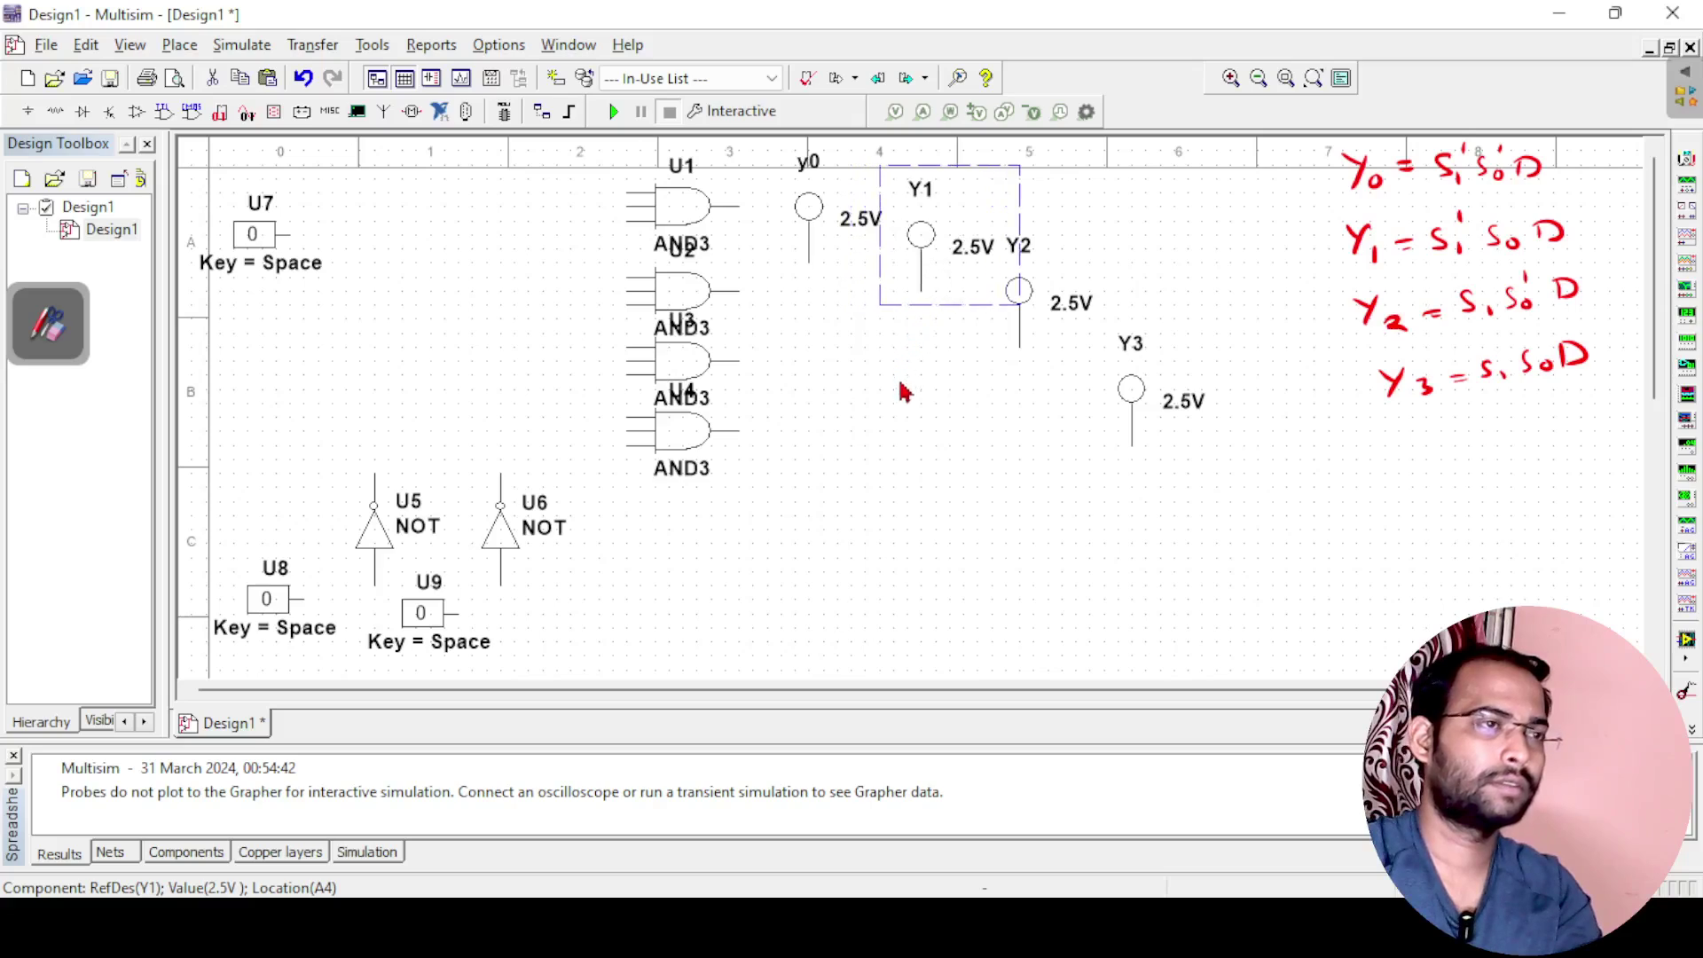
left_click(916, 420)
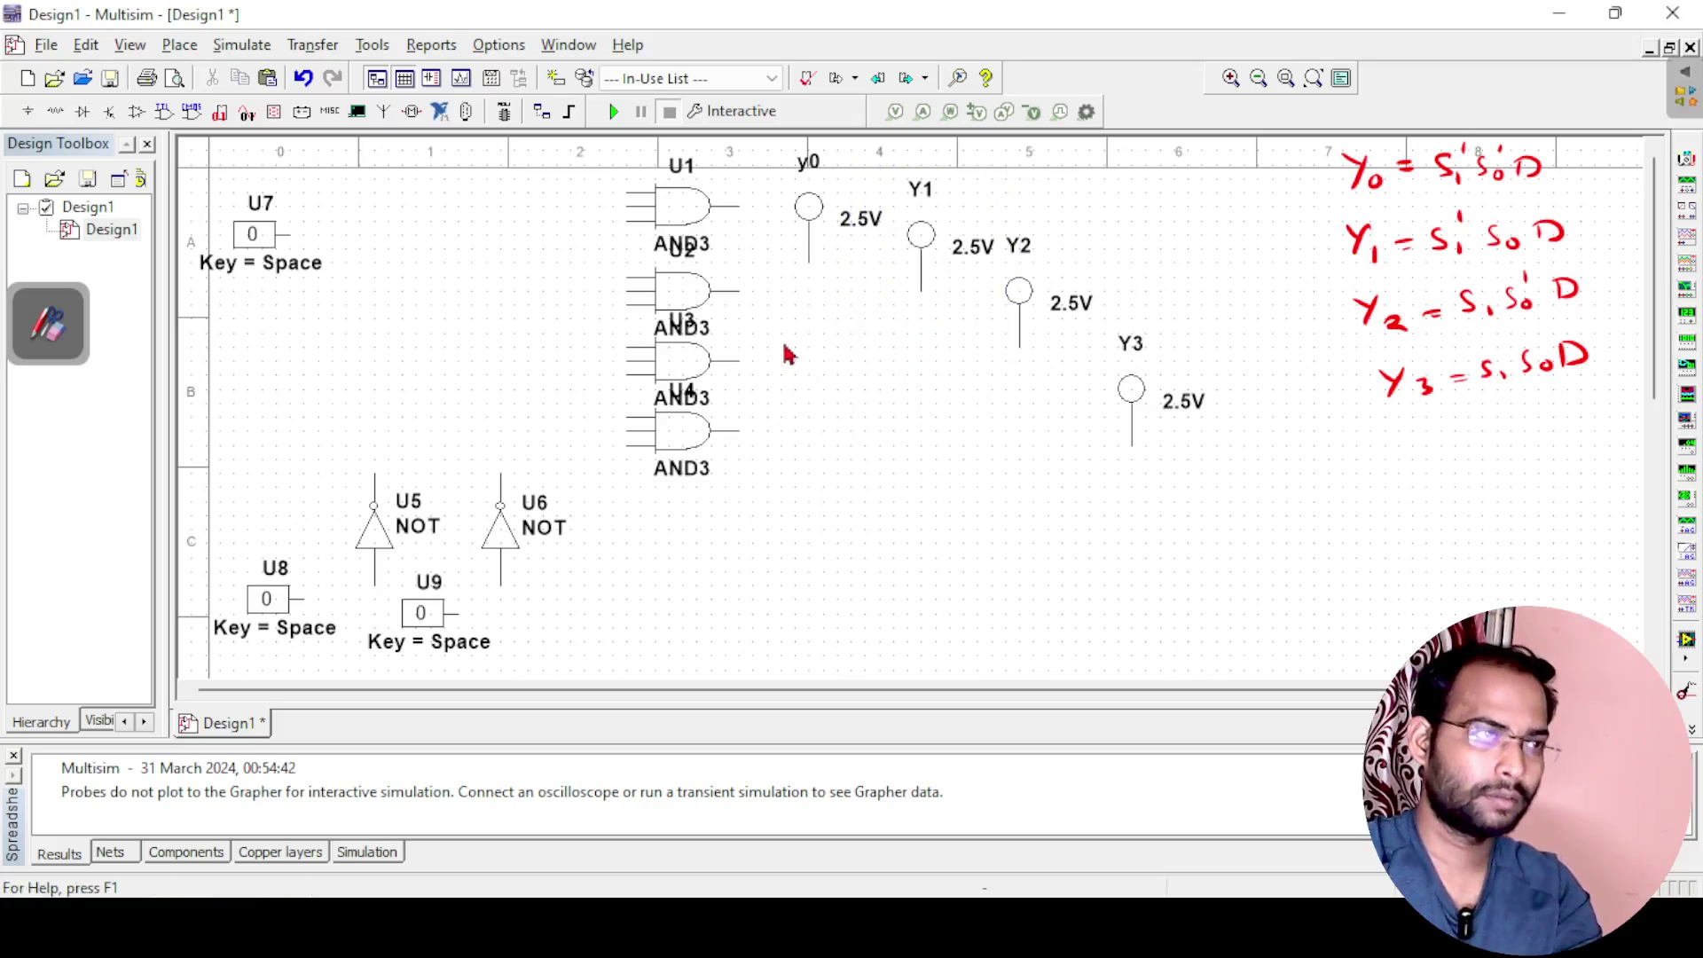
Draw four output wires from the AND3 gates: U1→y0, U2→Y1, U3→Y2, U4→Y3.
left_click(737, 206)
left_click(808, 264)
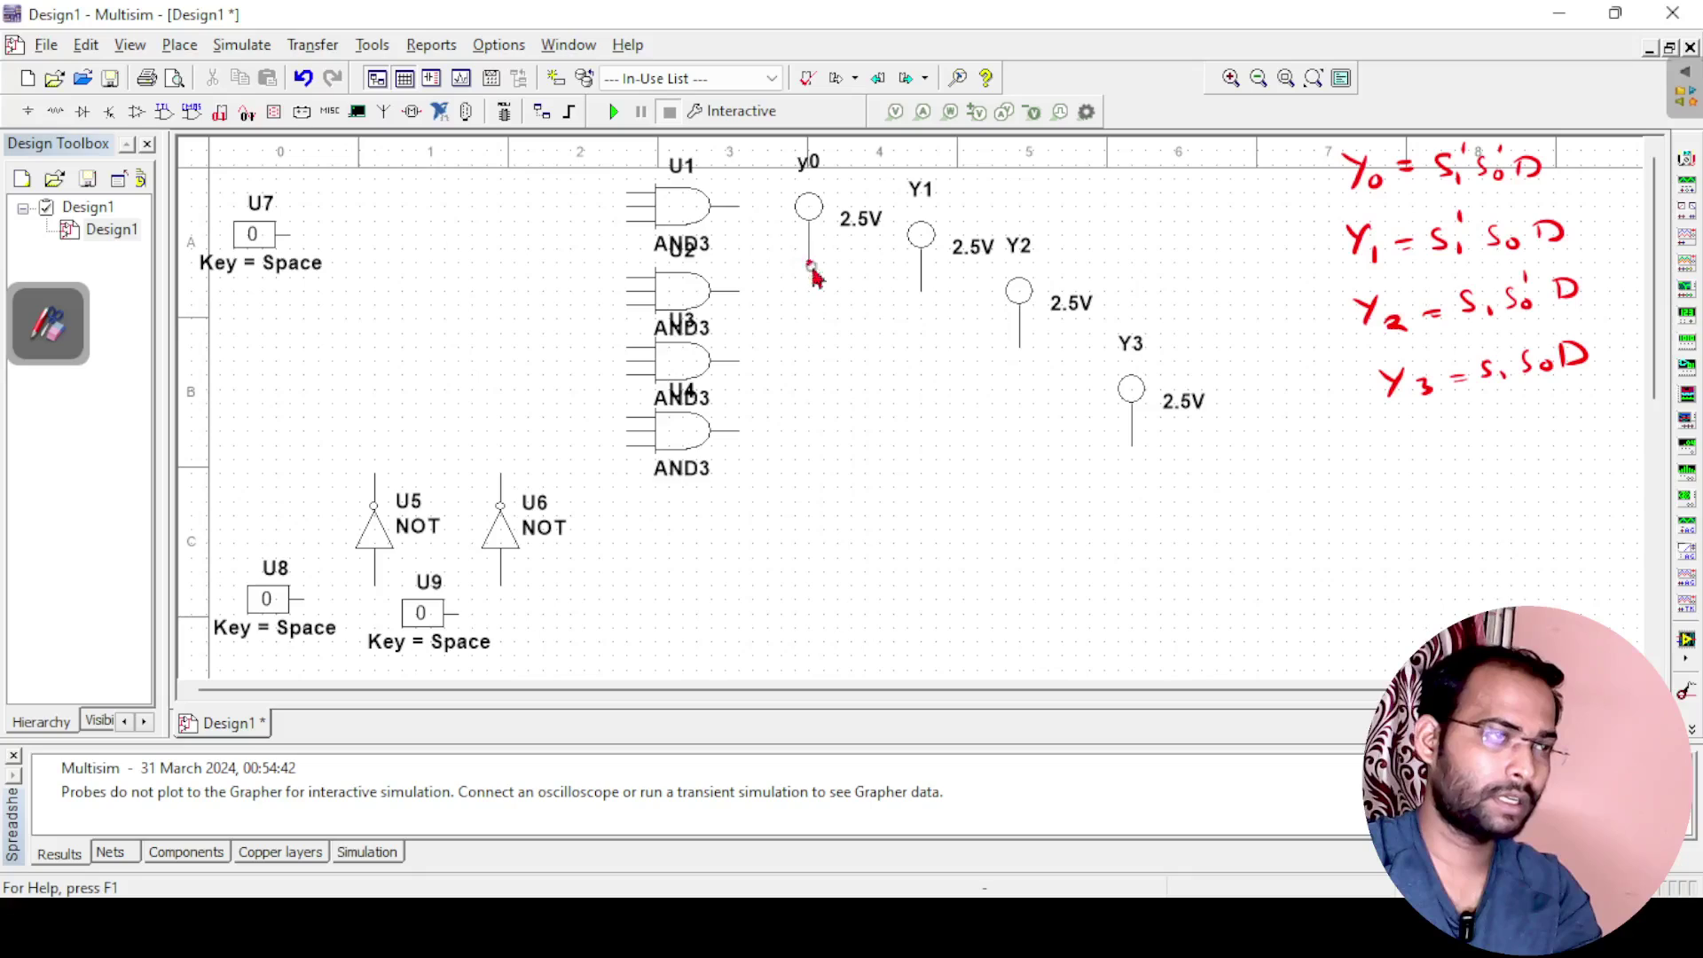
left_click(737, 290)
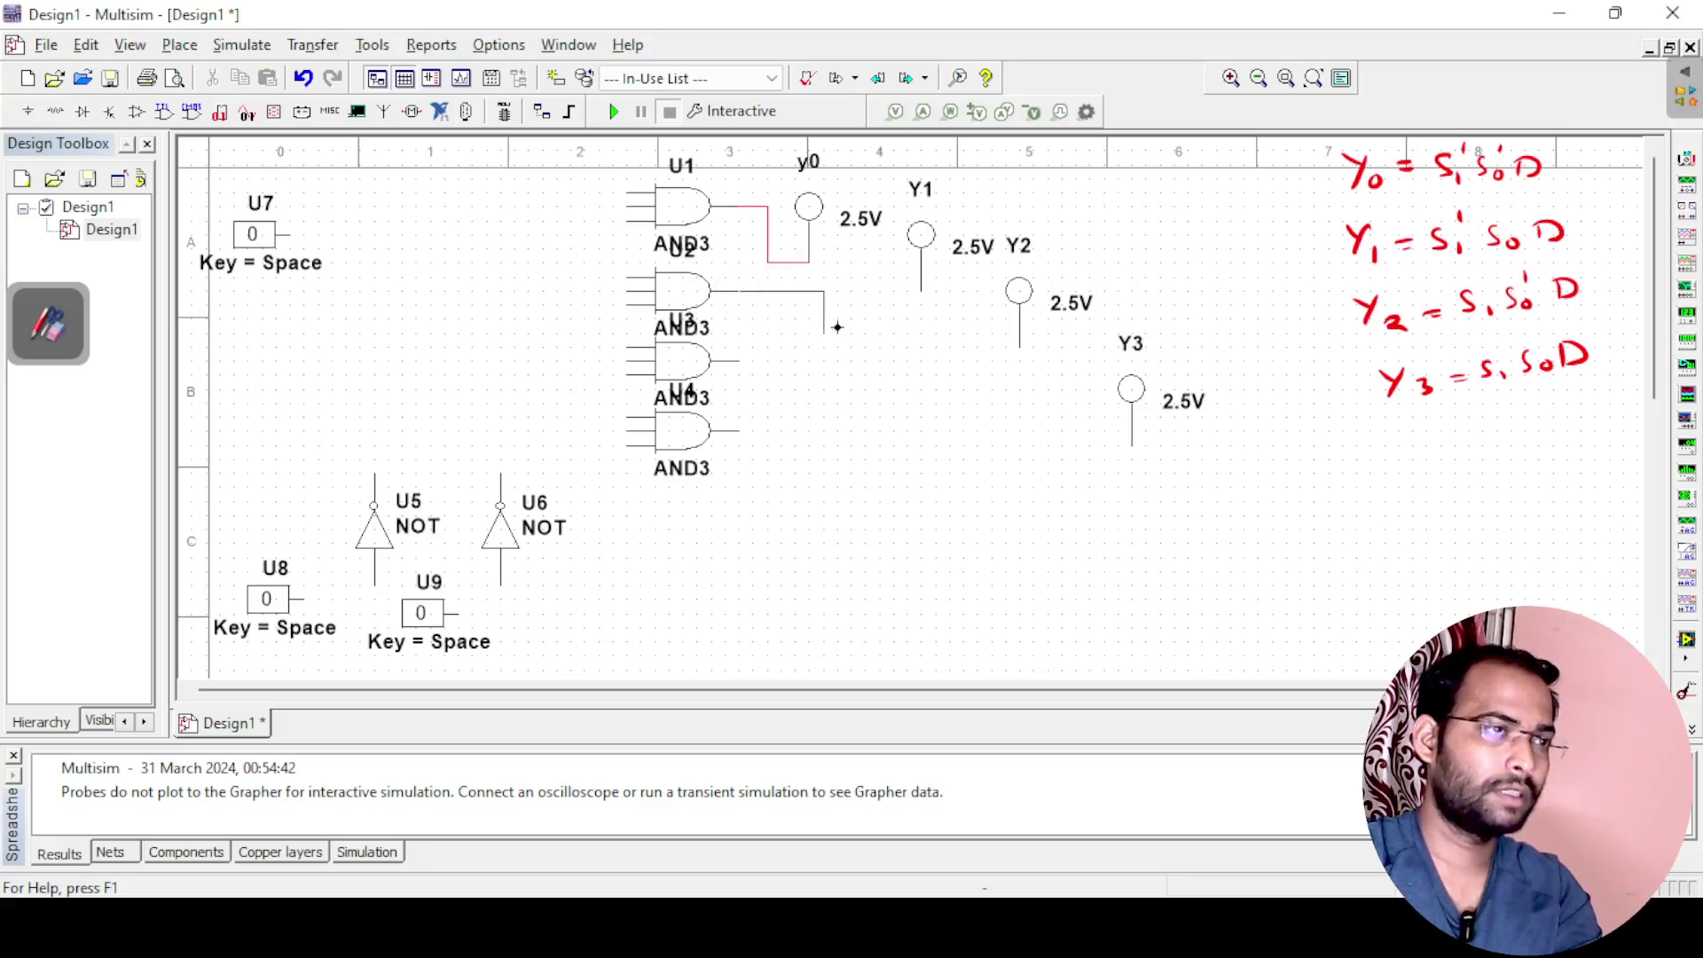
left_click(923, 292)
left_click(737, 360)
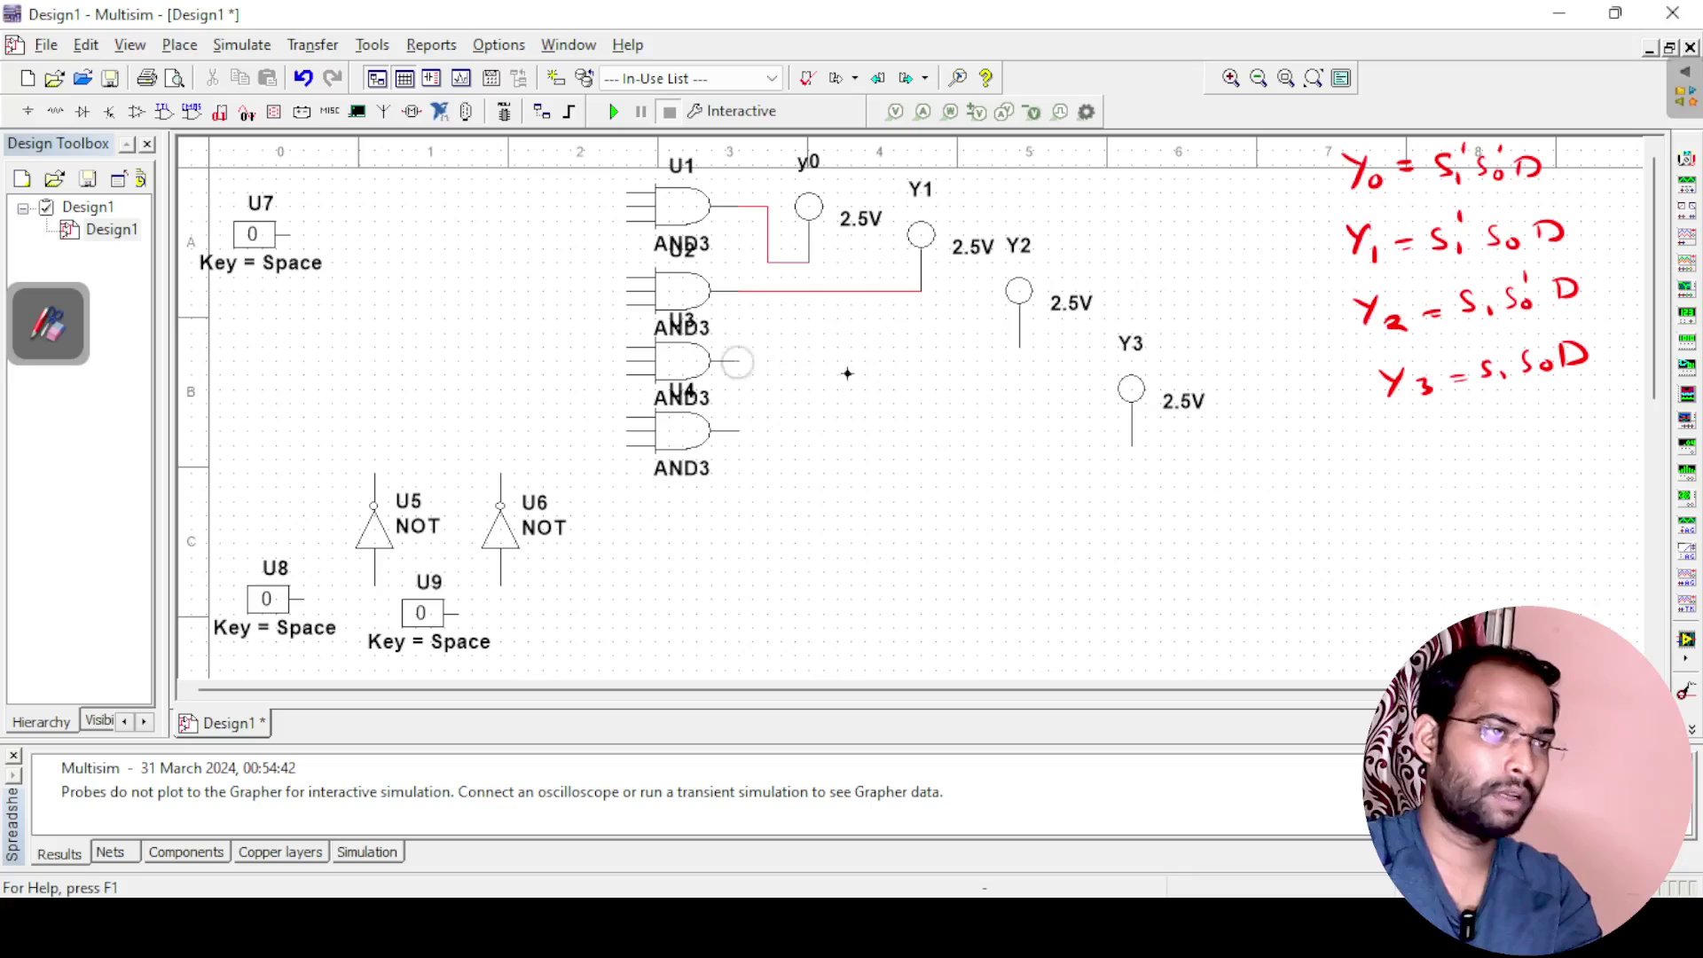
left_click(1019, 349)
left_click(737, 431)
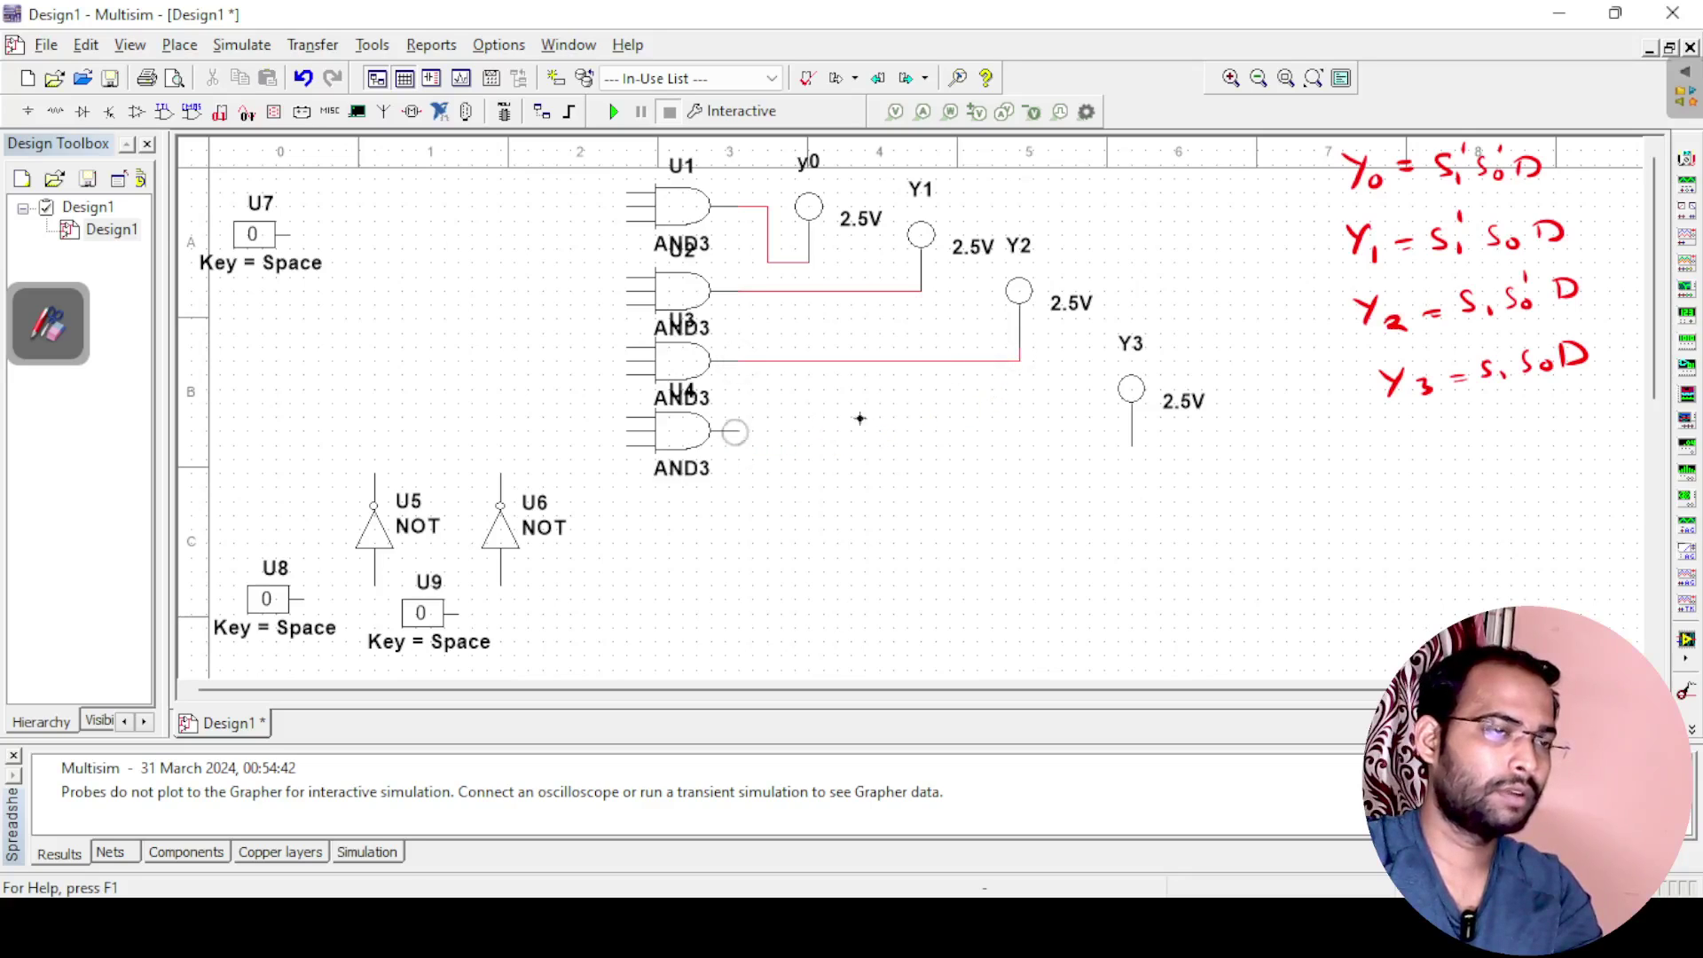
left_click(1130, 443)
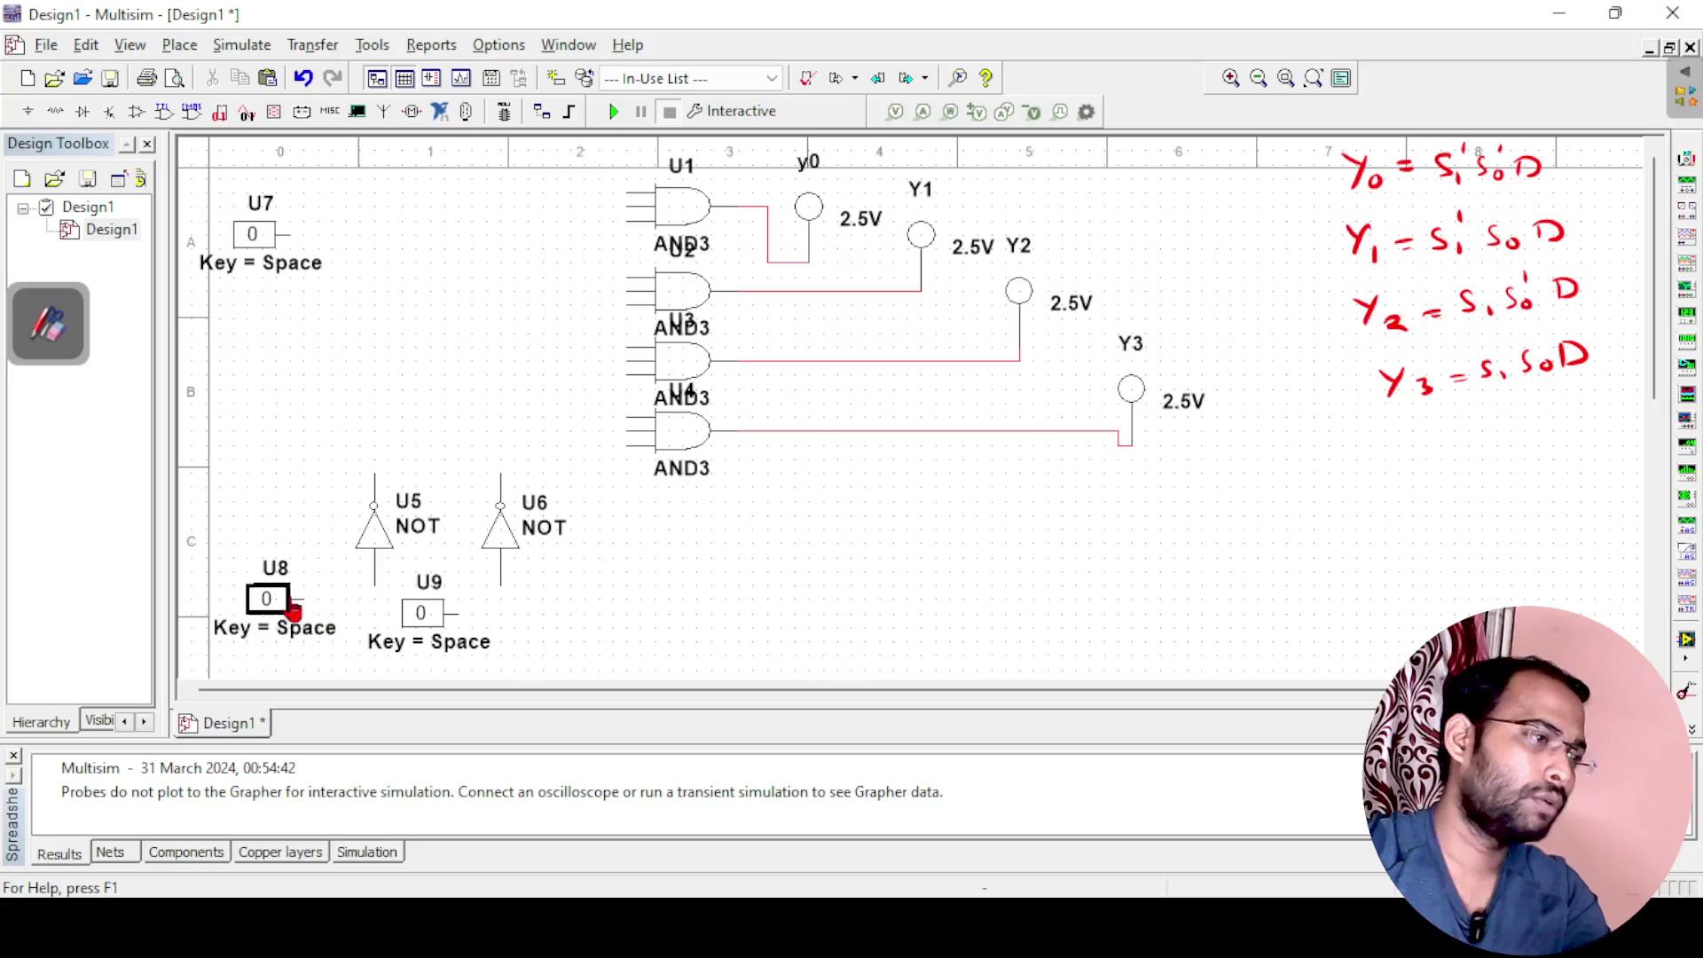
Set the RefDes of constant U8 to S1 and of constant U9 to S0.
left_click(276, 567)
double_click(276, 568)
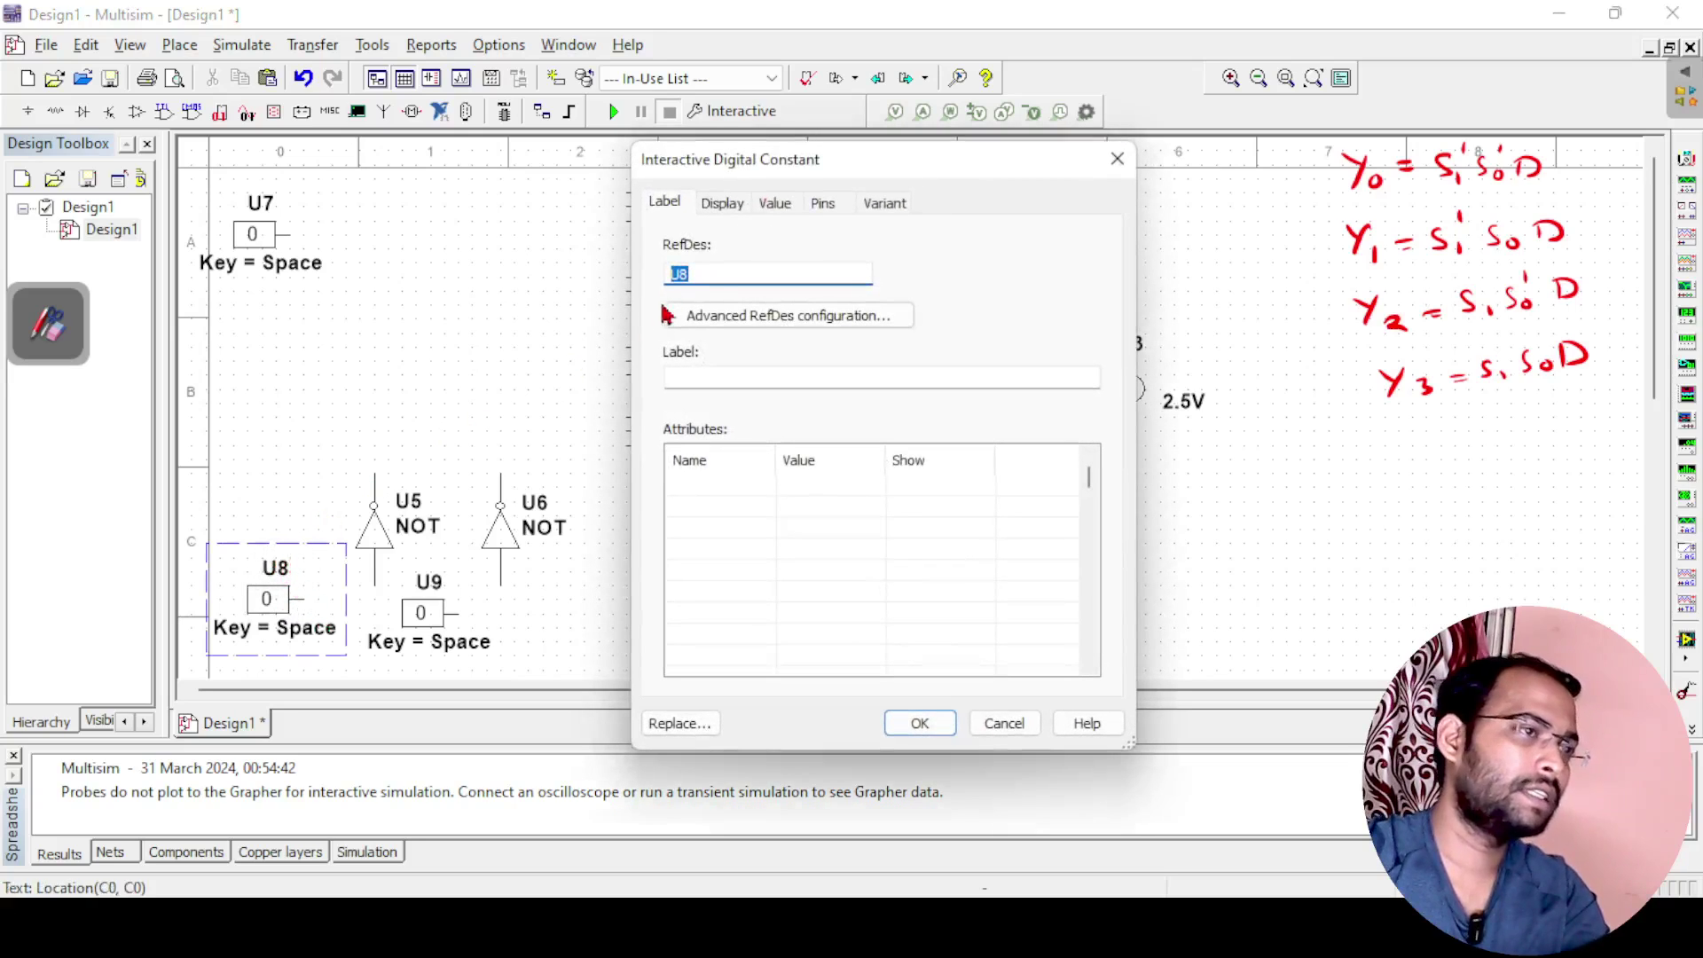
type("S1")
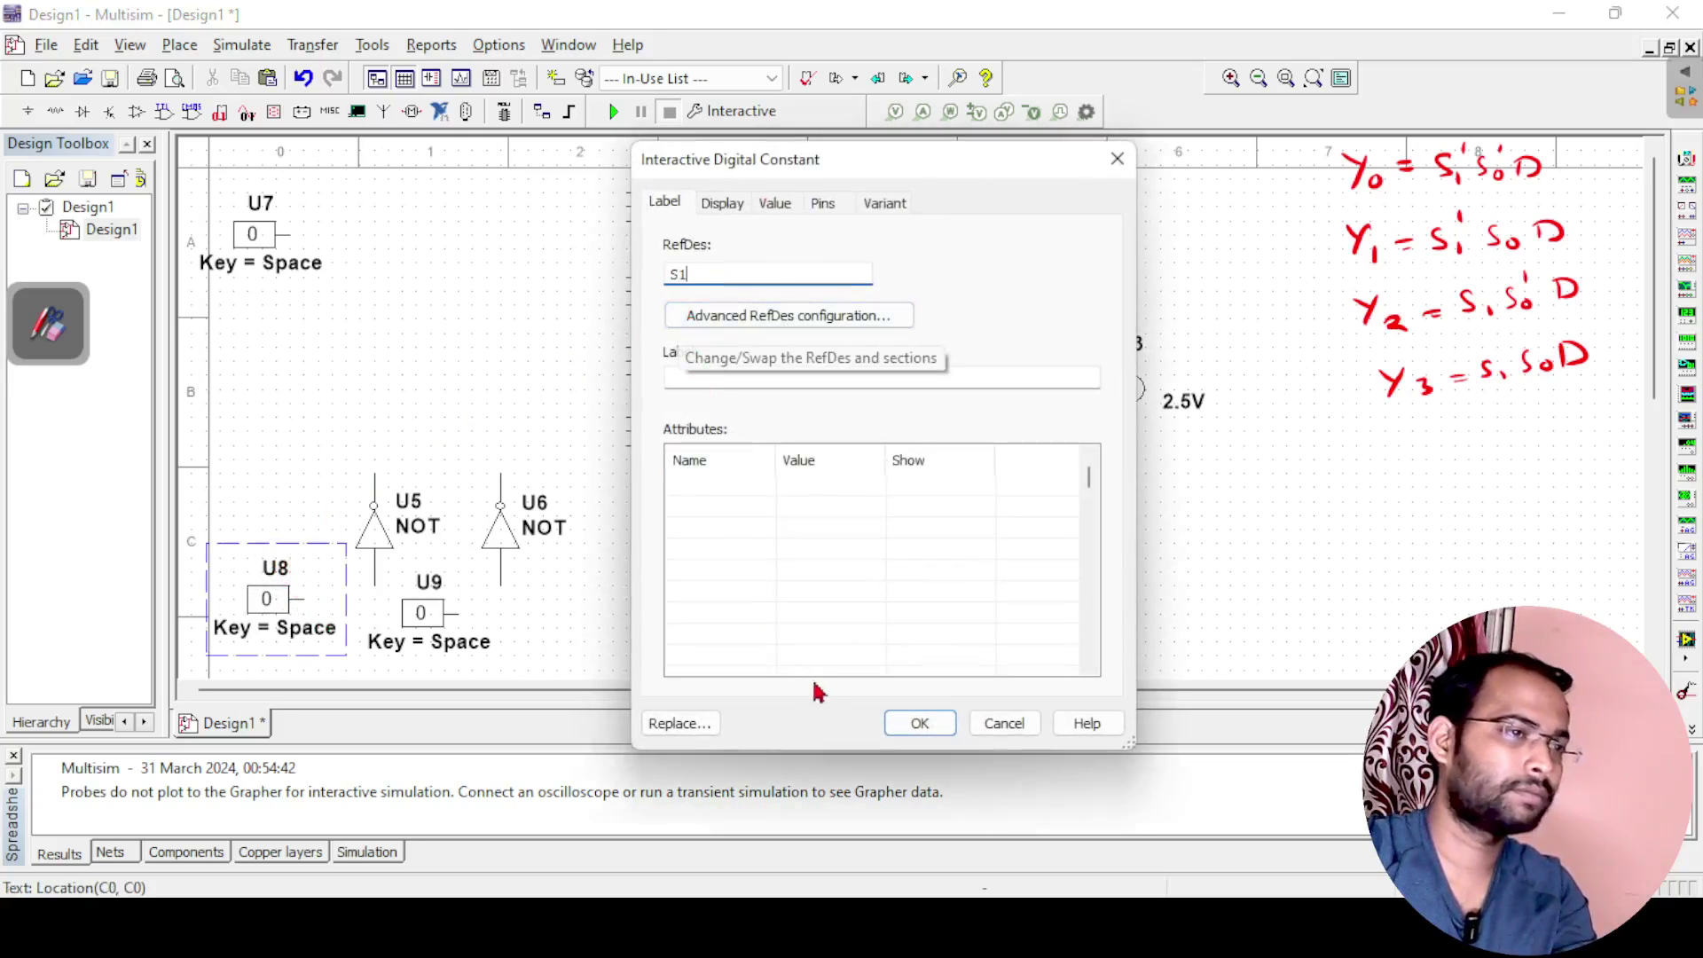
left_click(919, 723)
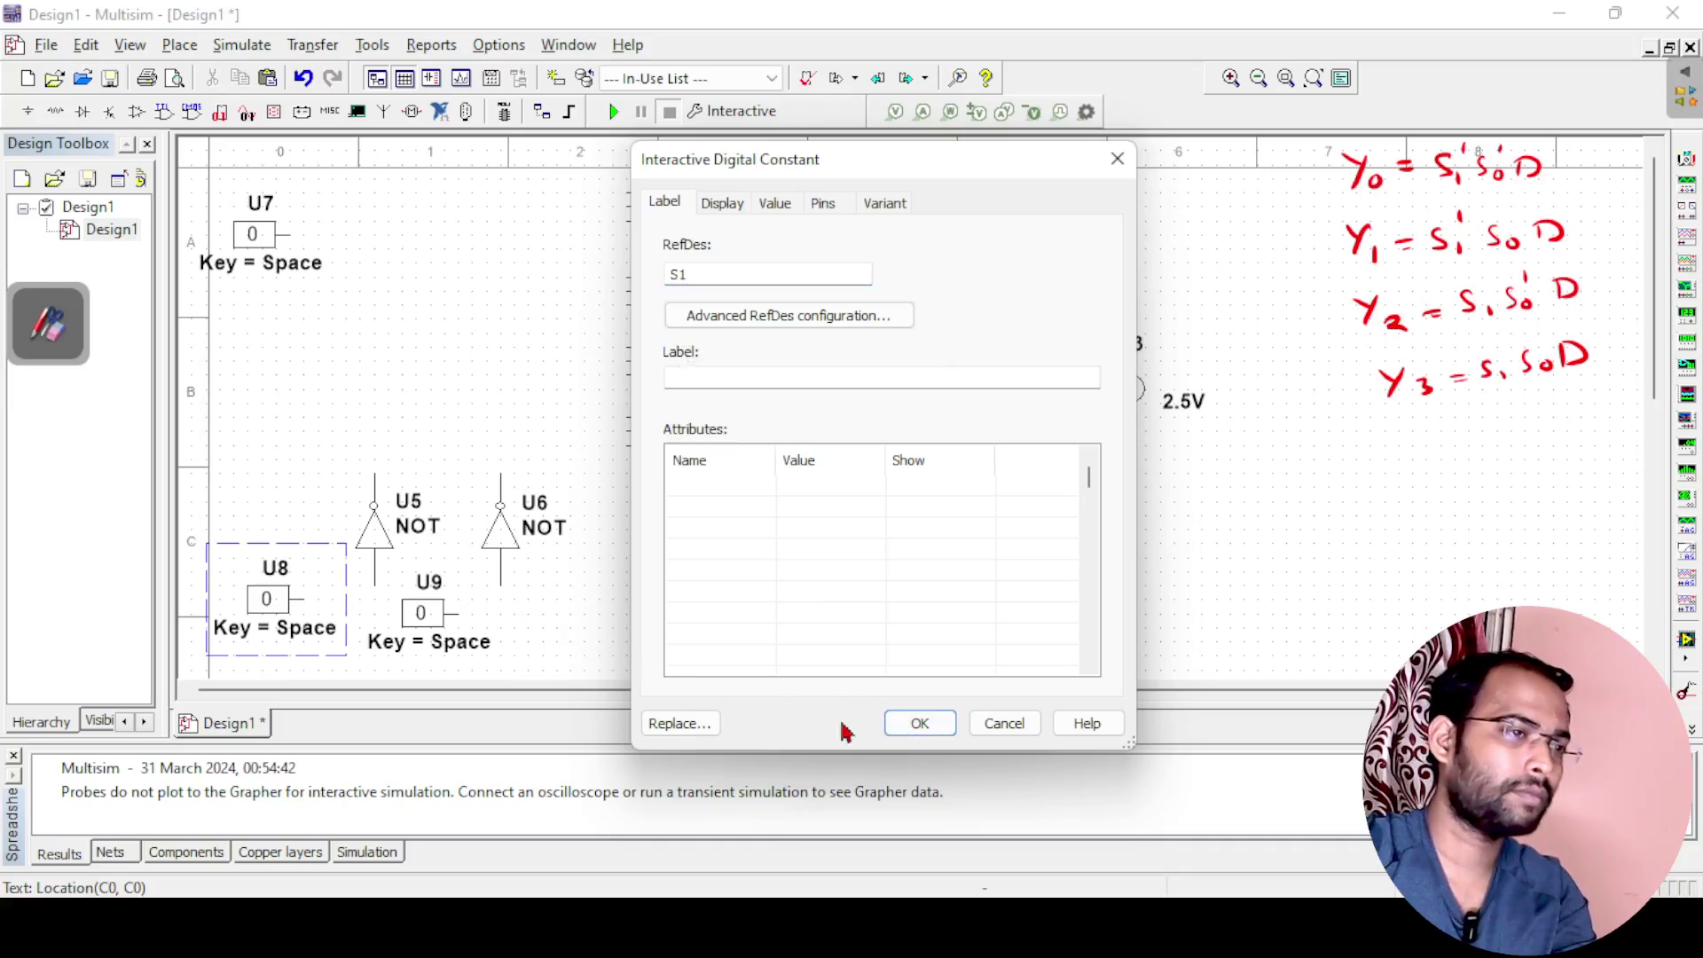
left_click(939, 729)
left_click(435, 586)
double_click(438, 591)
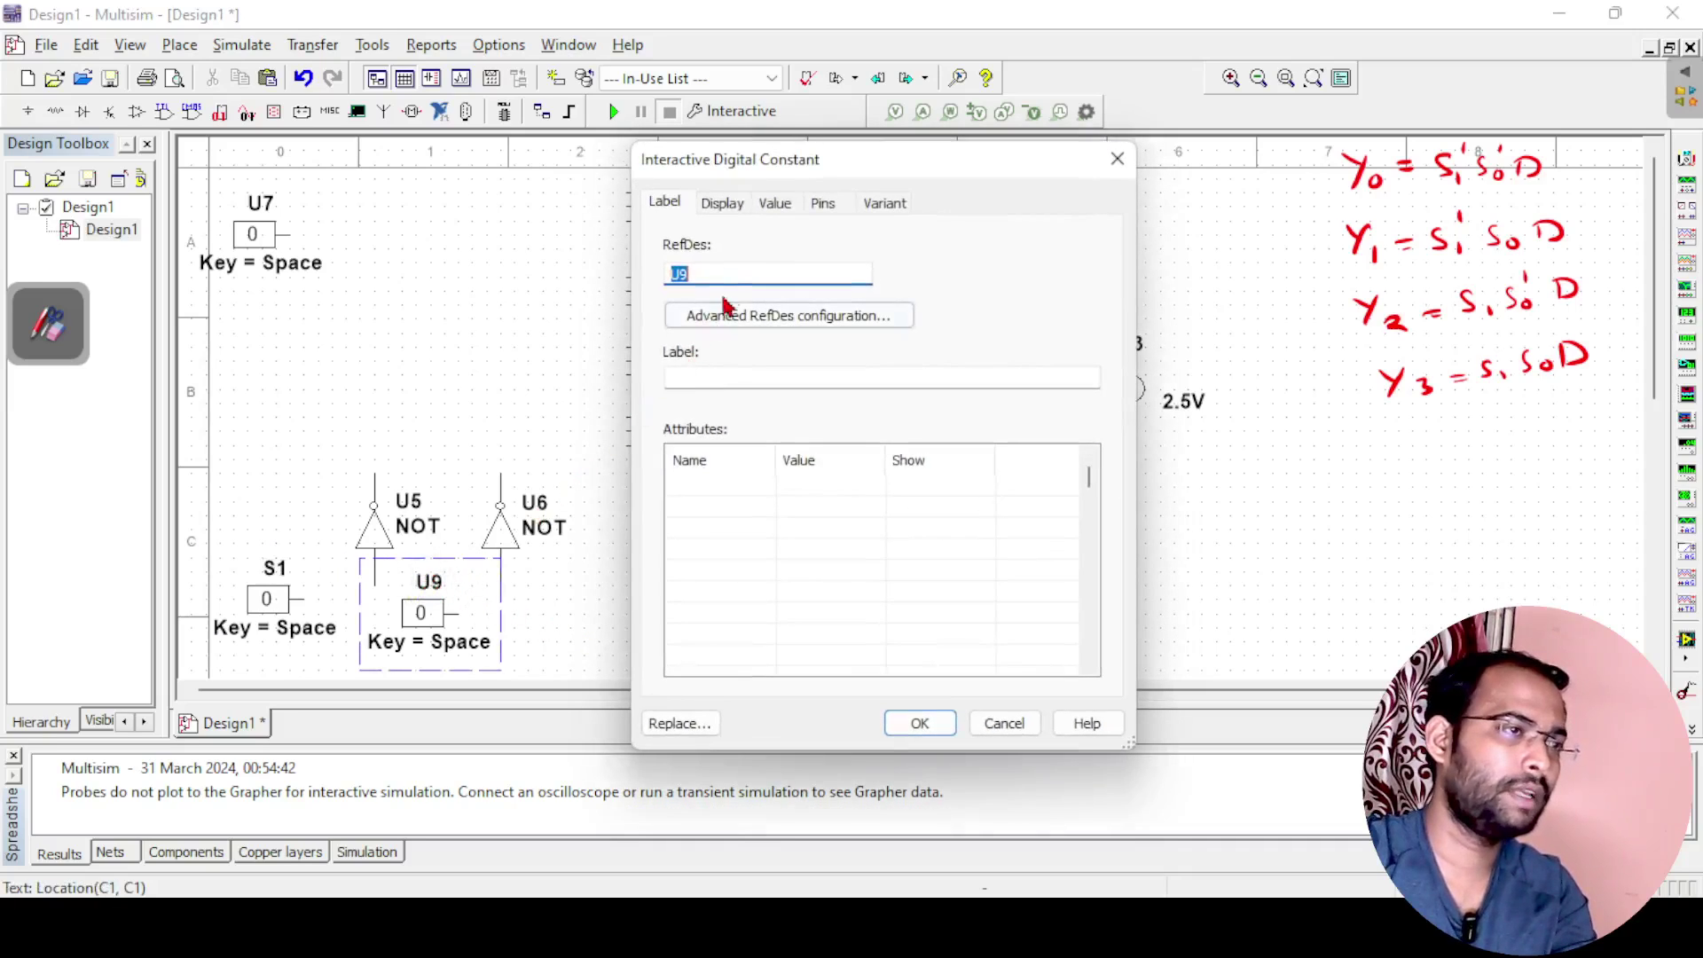
type("S0")
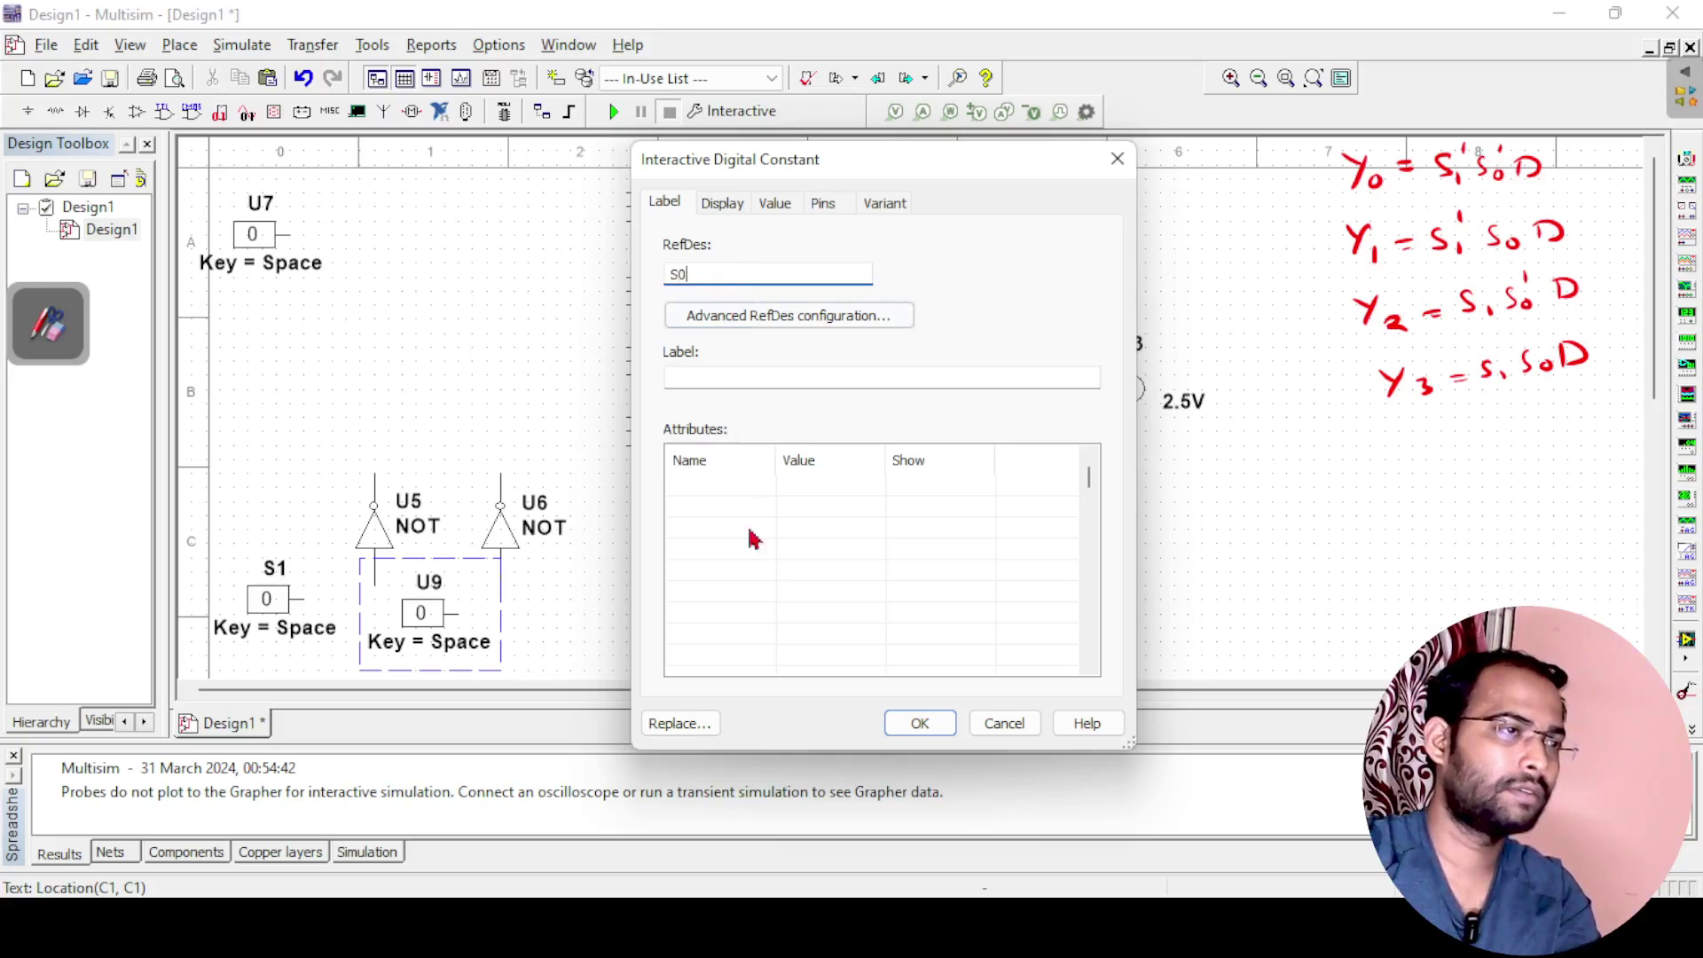
left_click(919, 723)
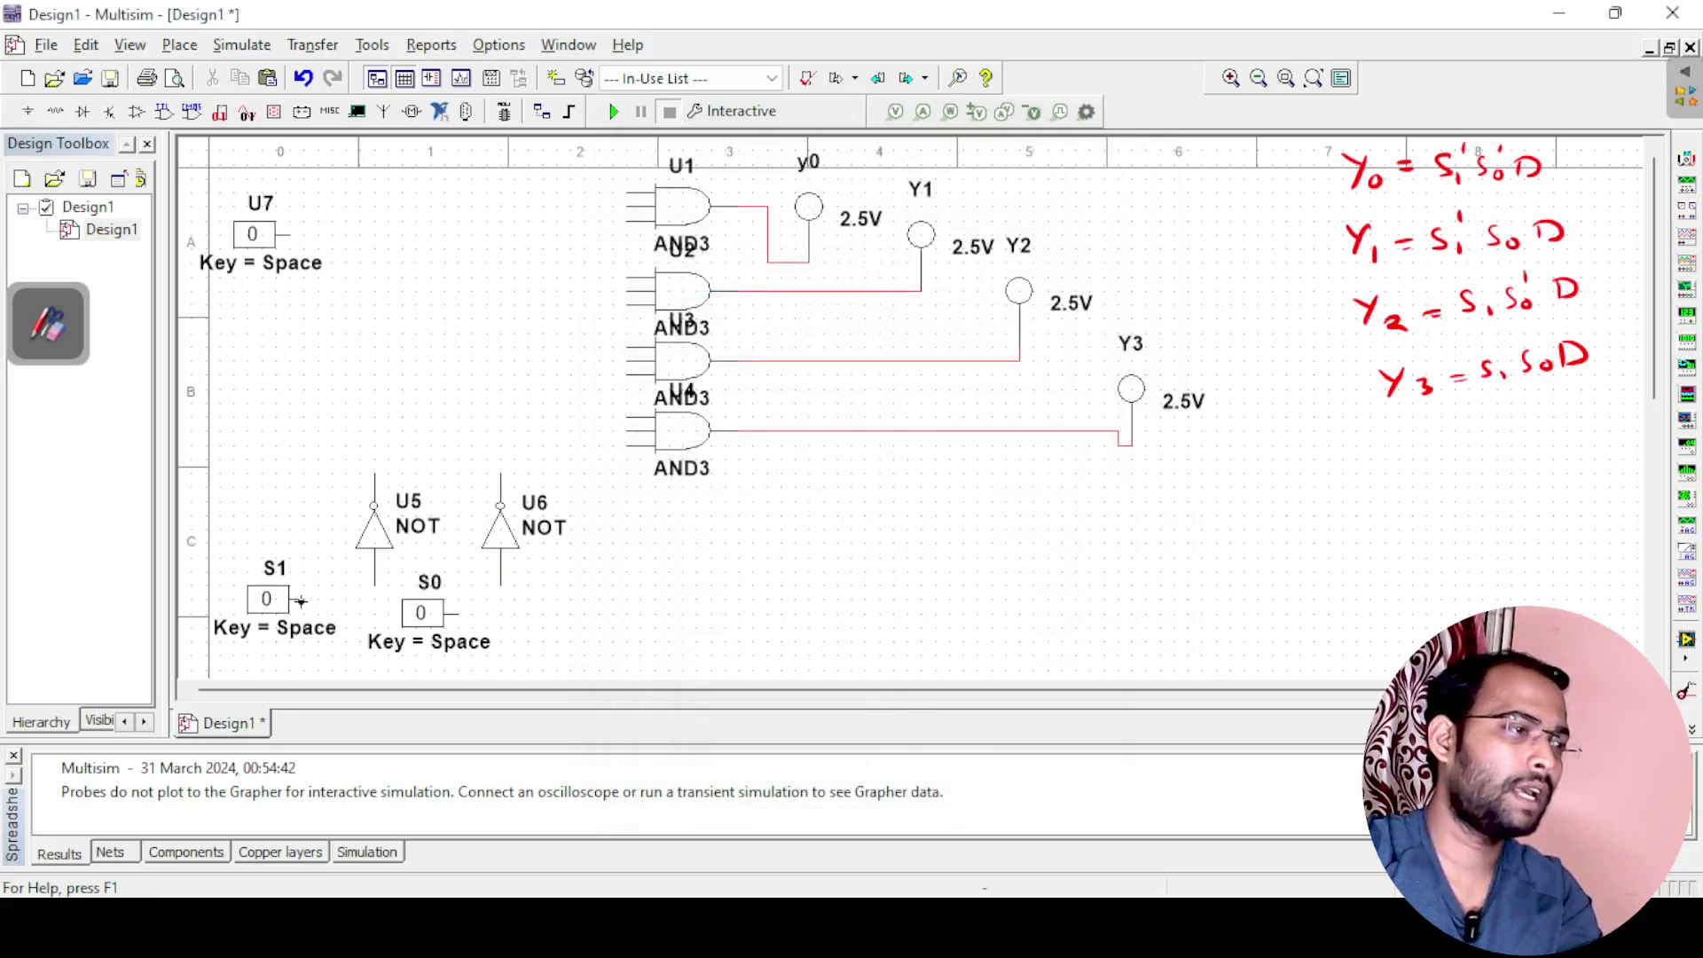
Connect S1 to inverter U5's input and S0 to inverter U6's input.
left_click(301, 601)
left_click(374, 583)
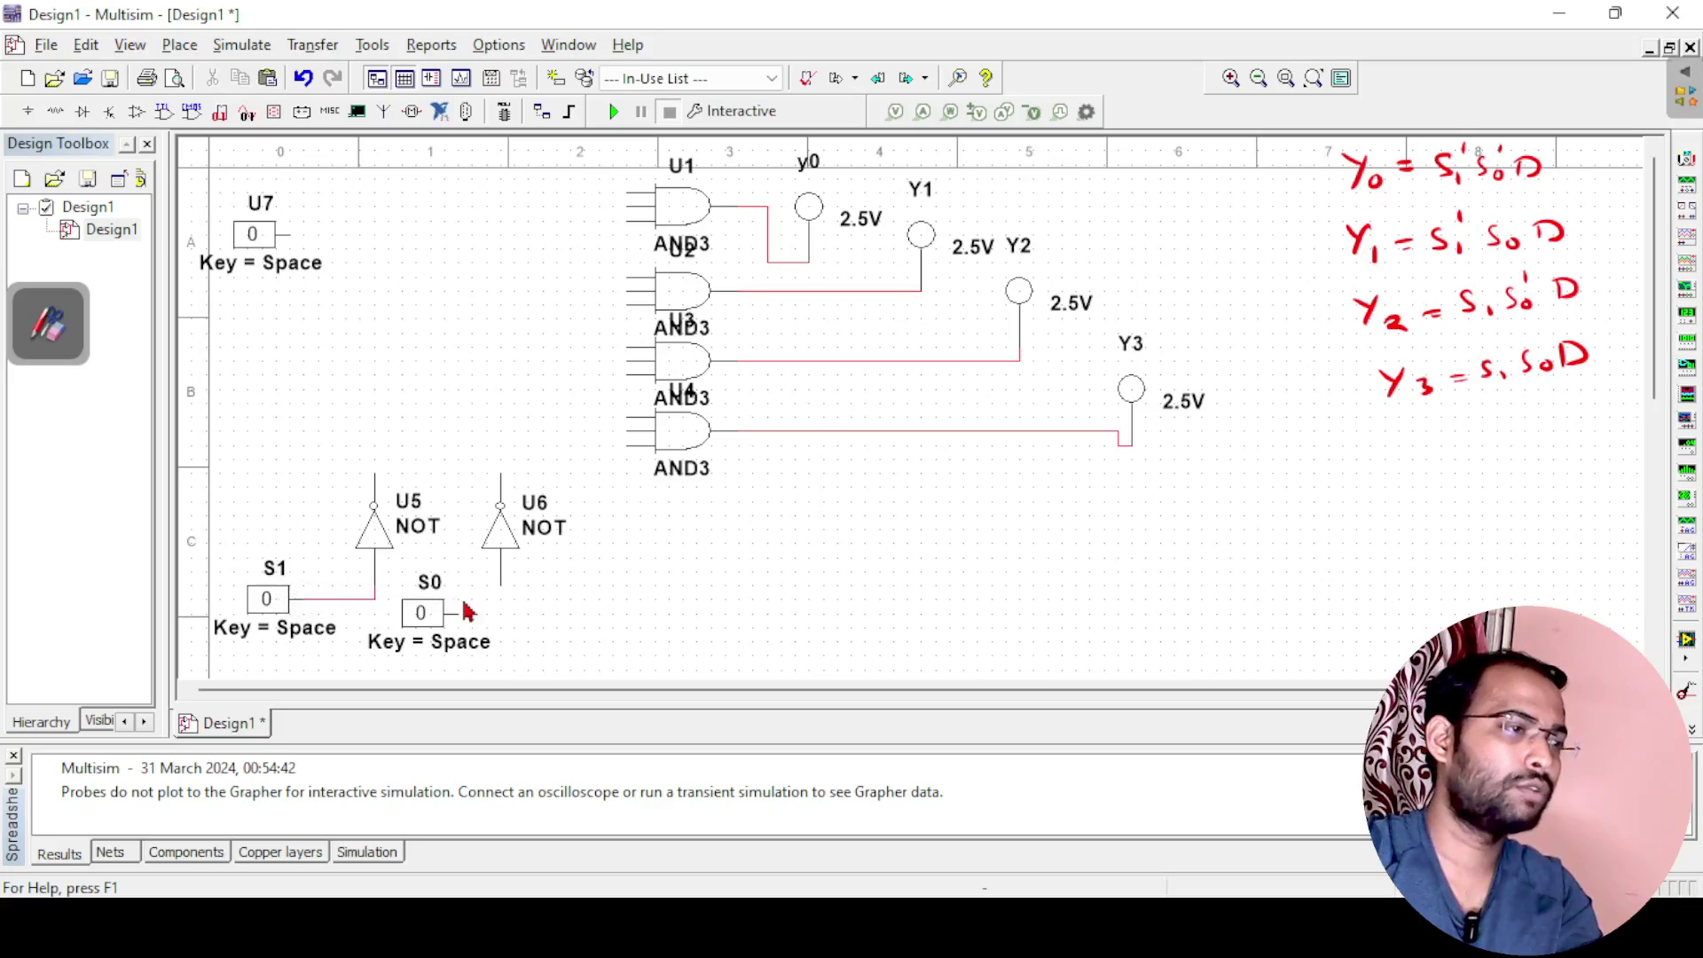
left_click(458, 613)
left_click(499, 586)
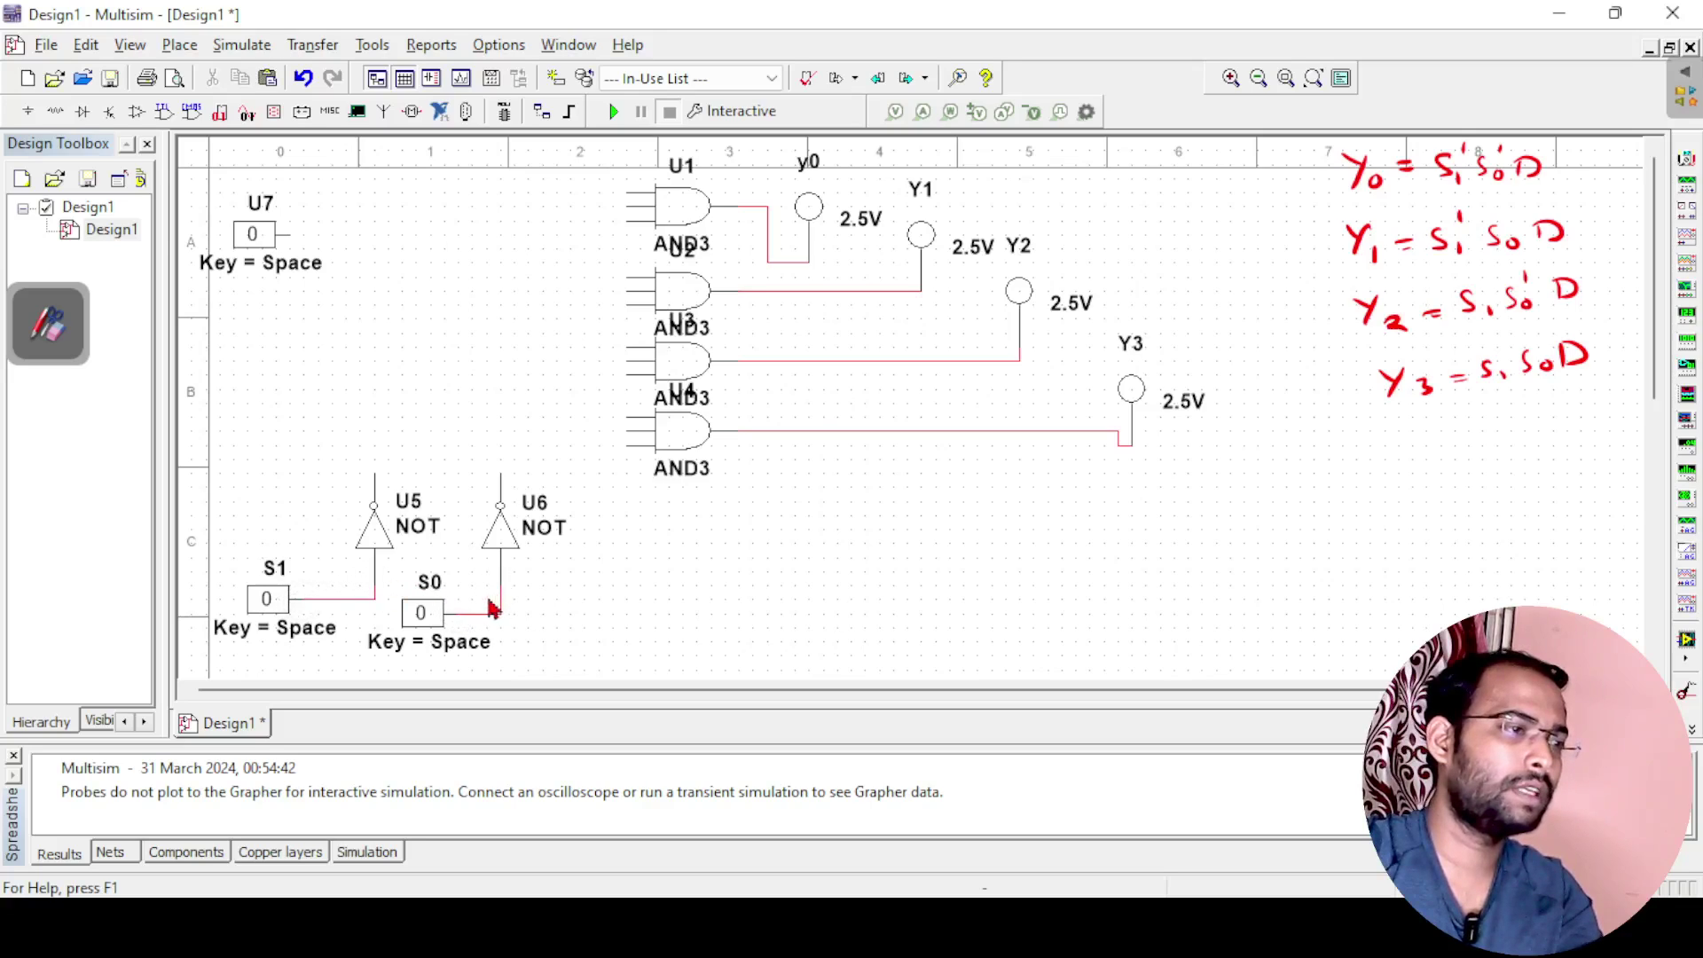
Wire the outputs of U5, U6 and data switch U7 into U1's three inputs.
left_click(373, 476)
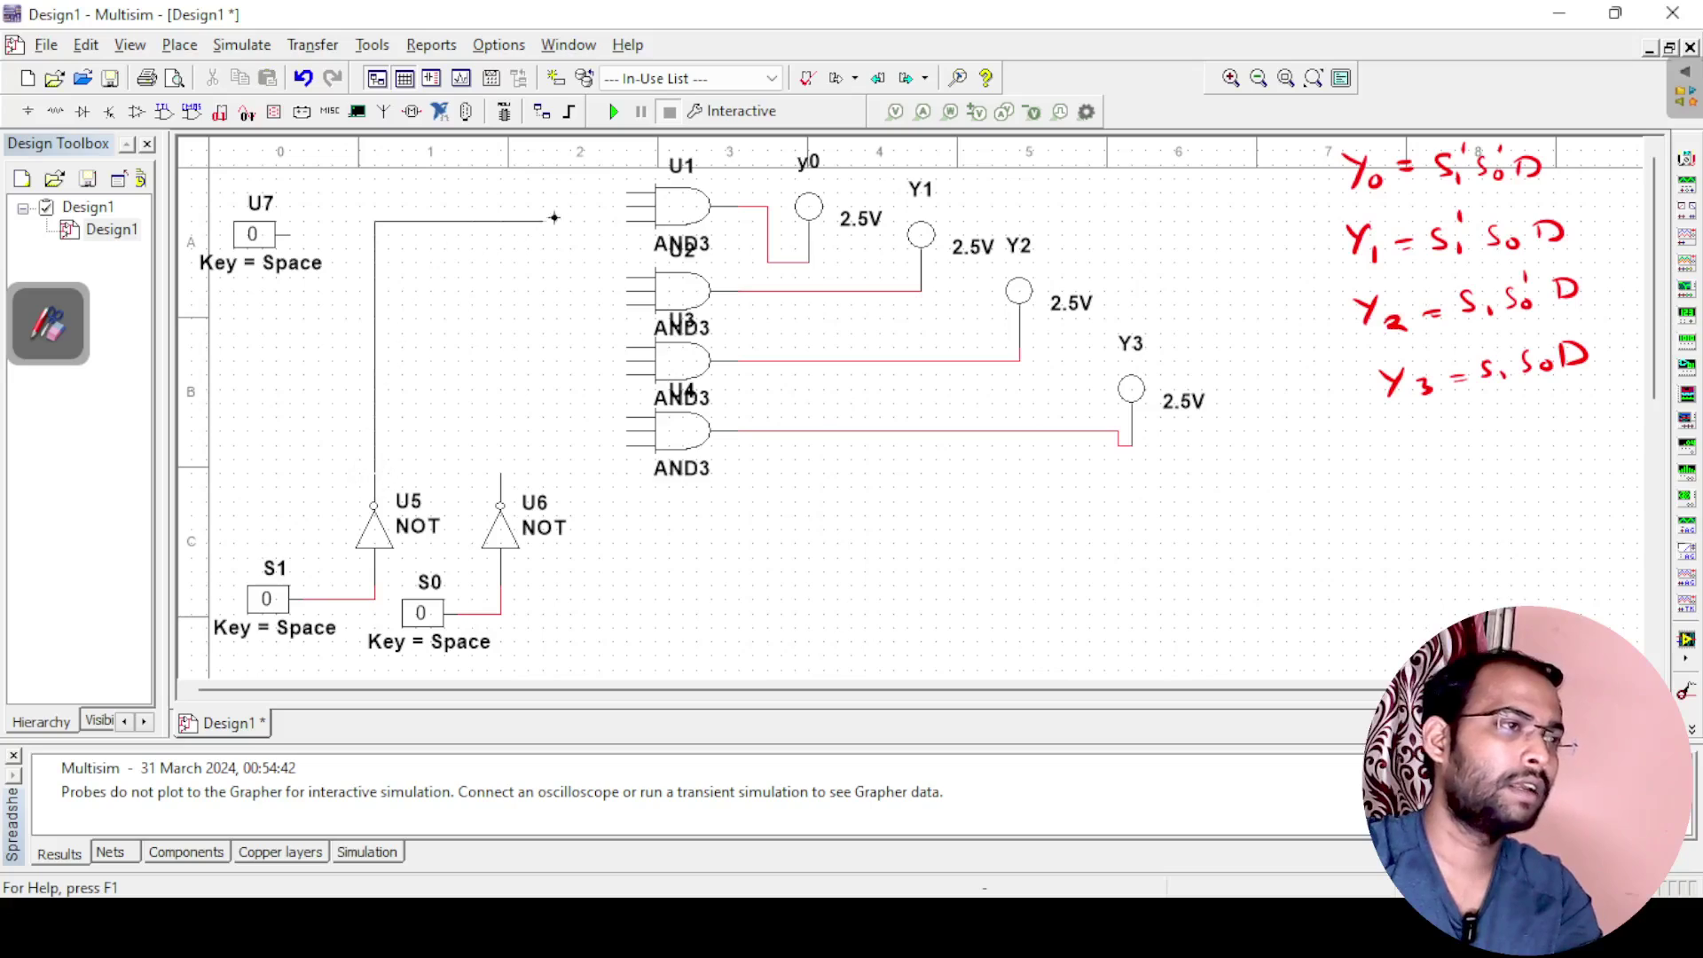
left_click(630, 223)
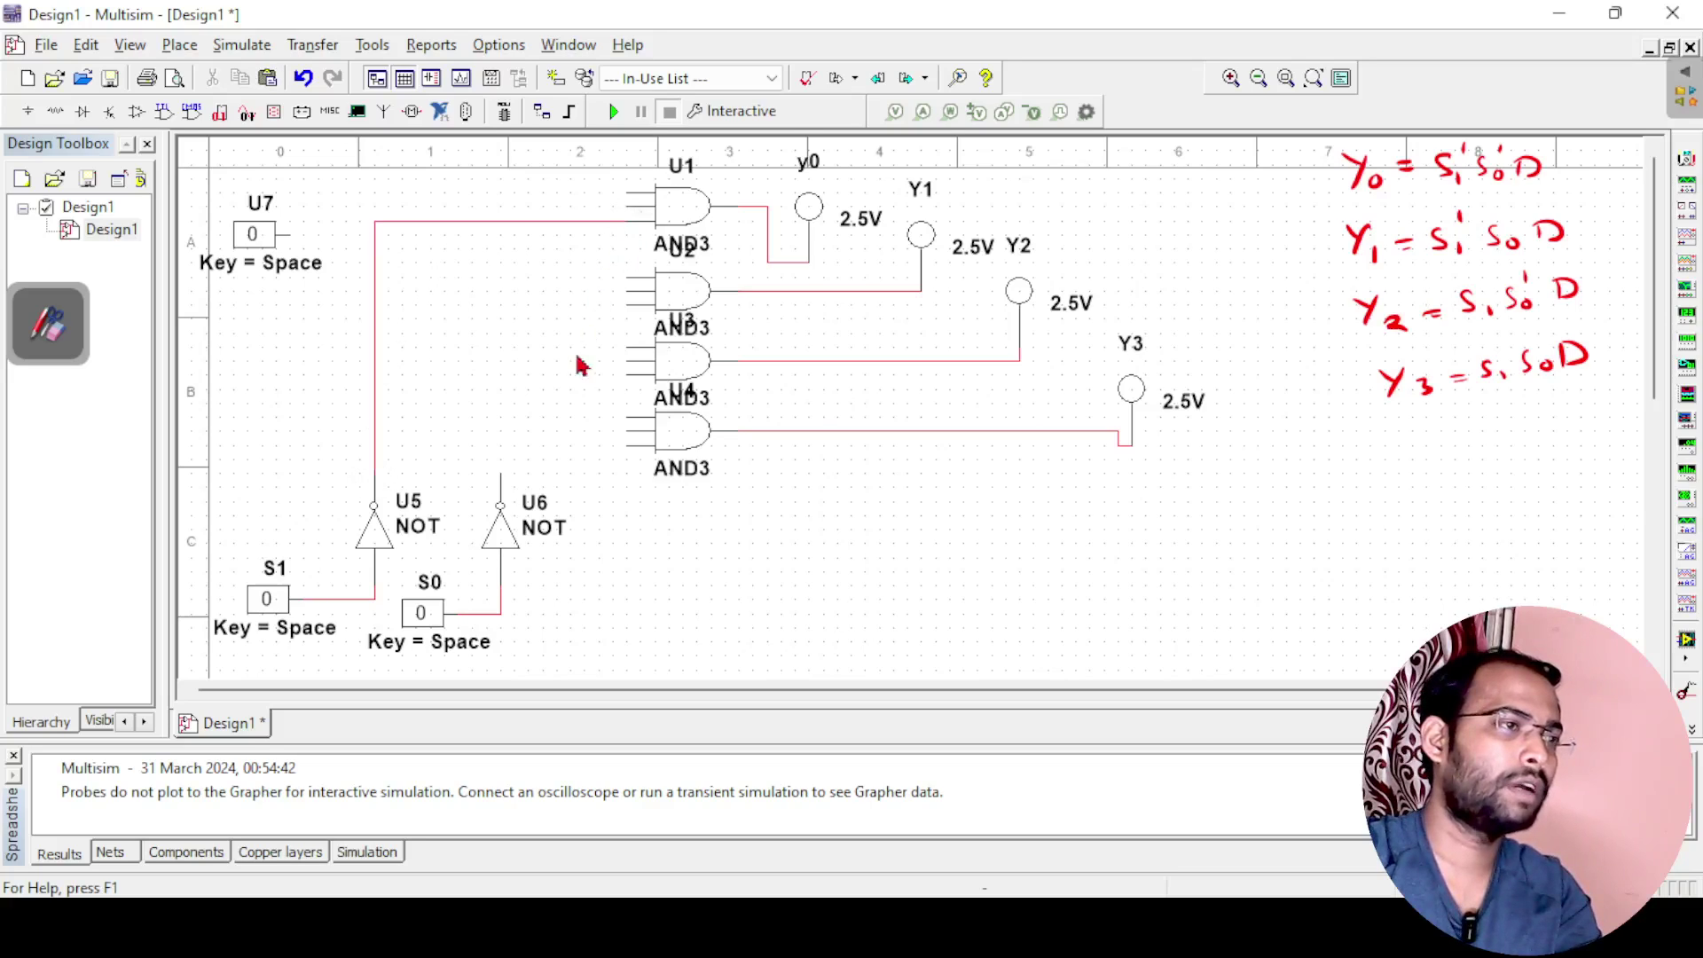
left_click(499, 475)
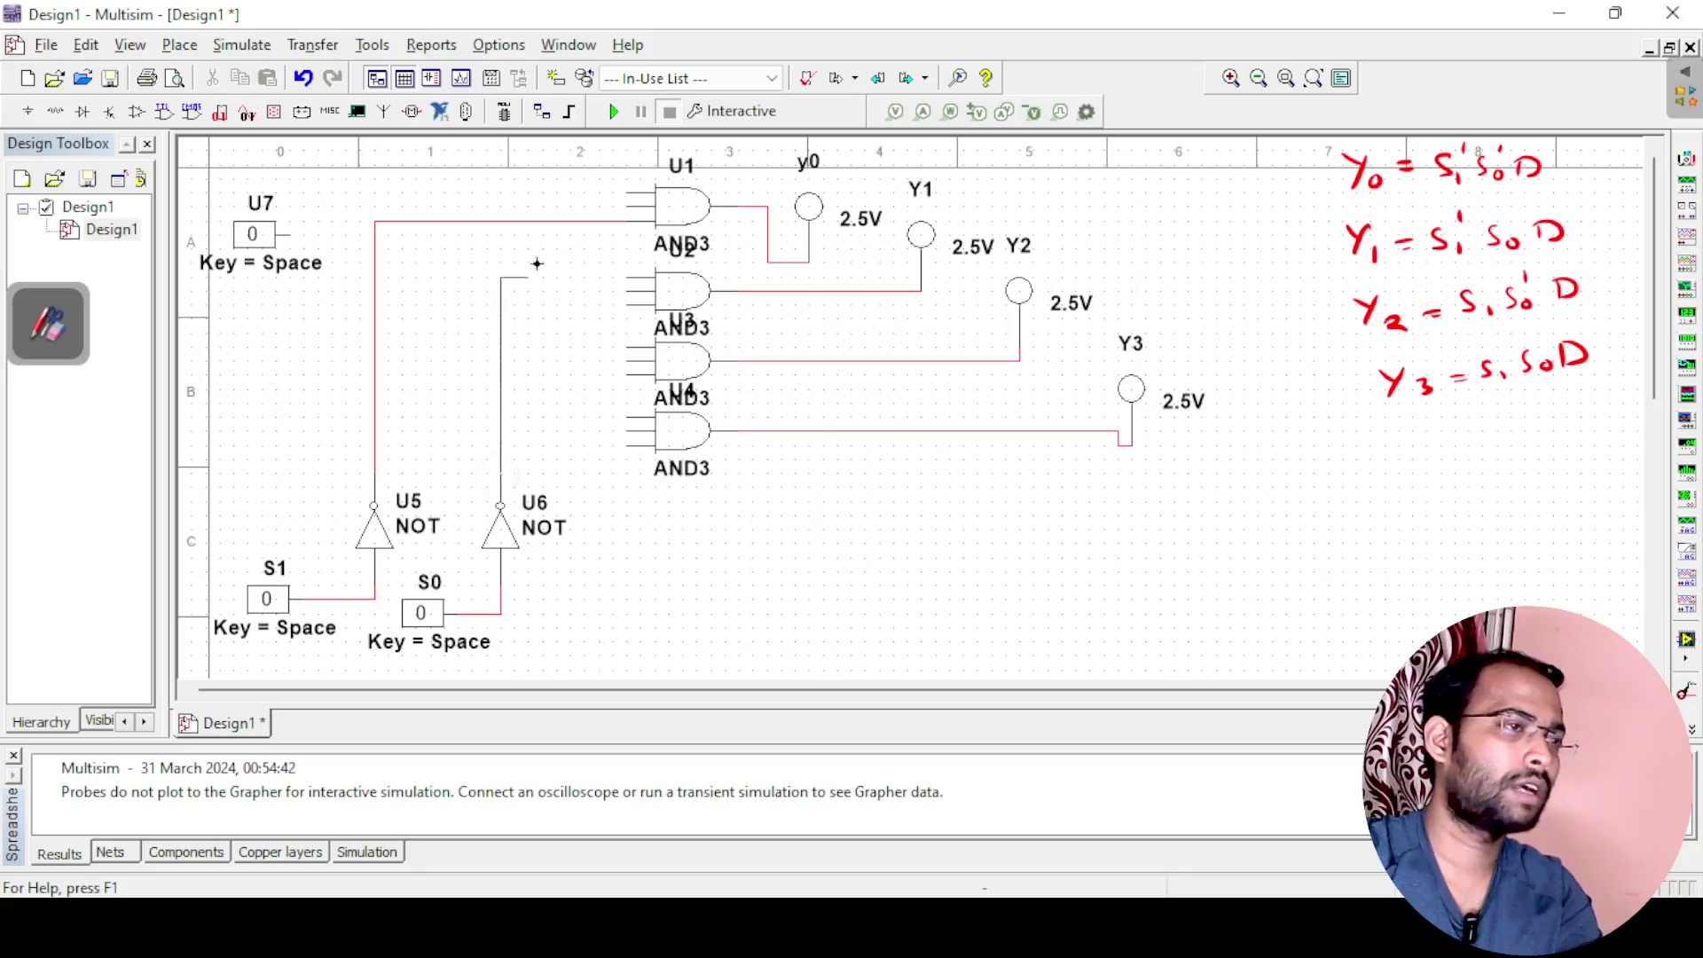
left_click(625, 208)
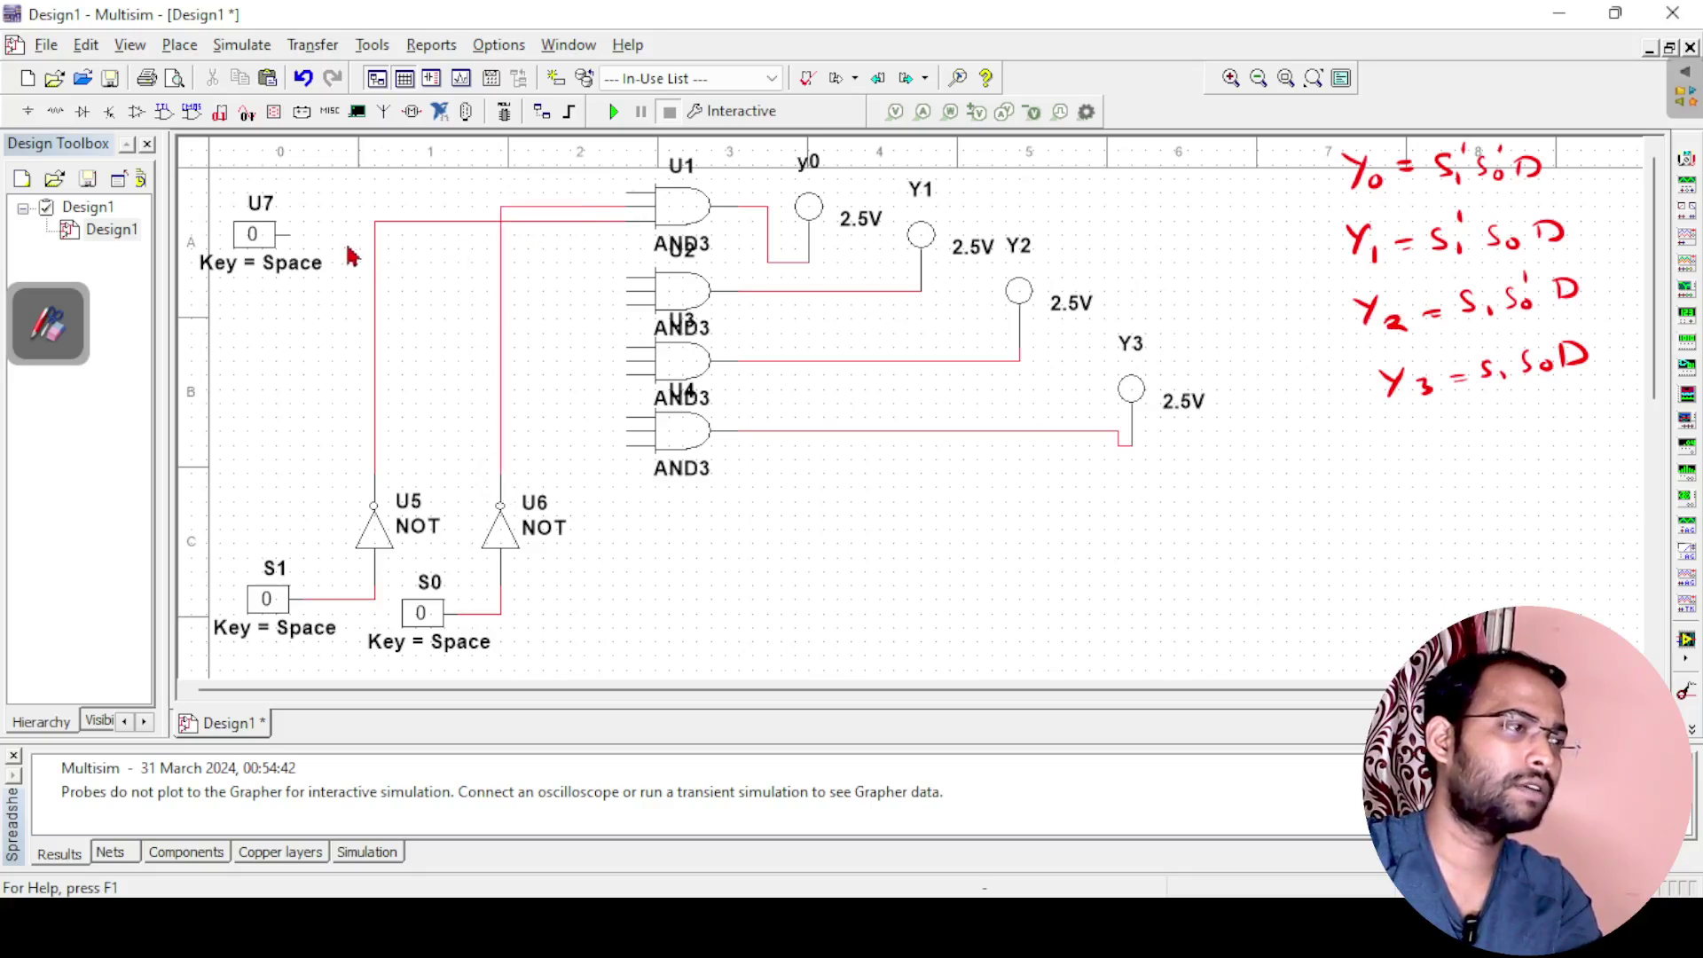
left_click(294, 232)
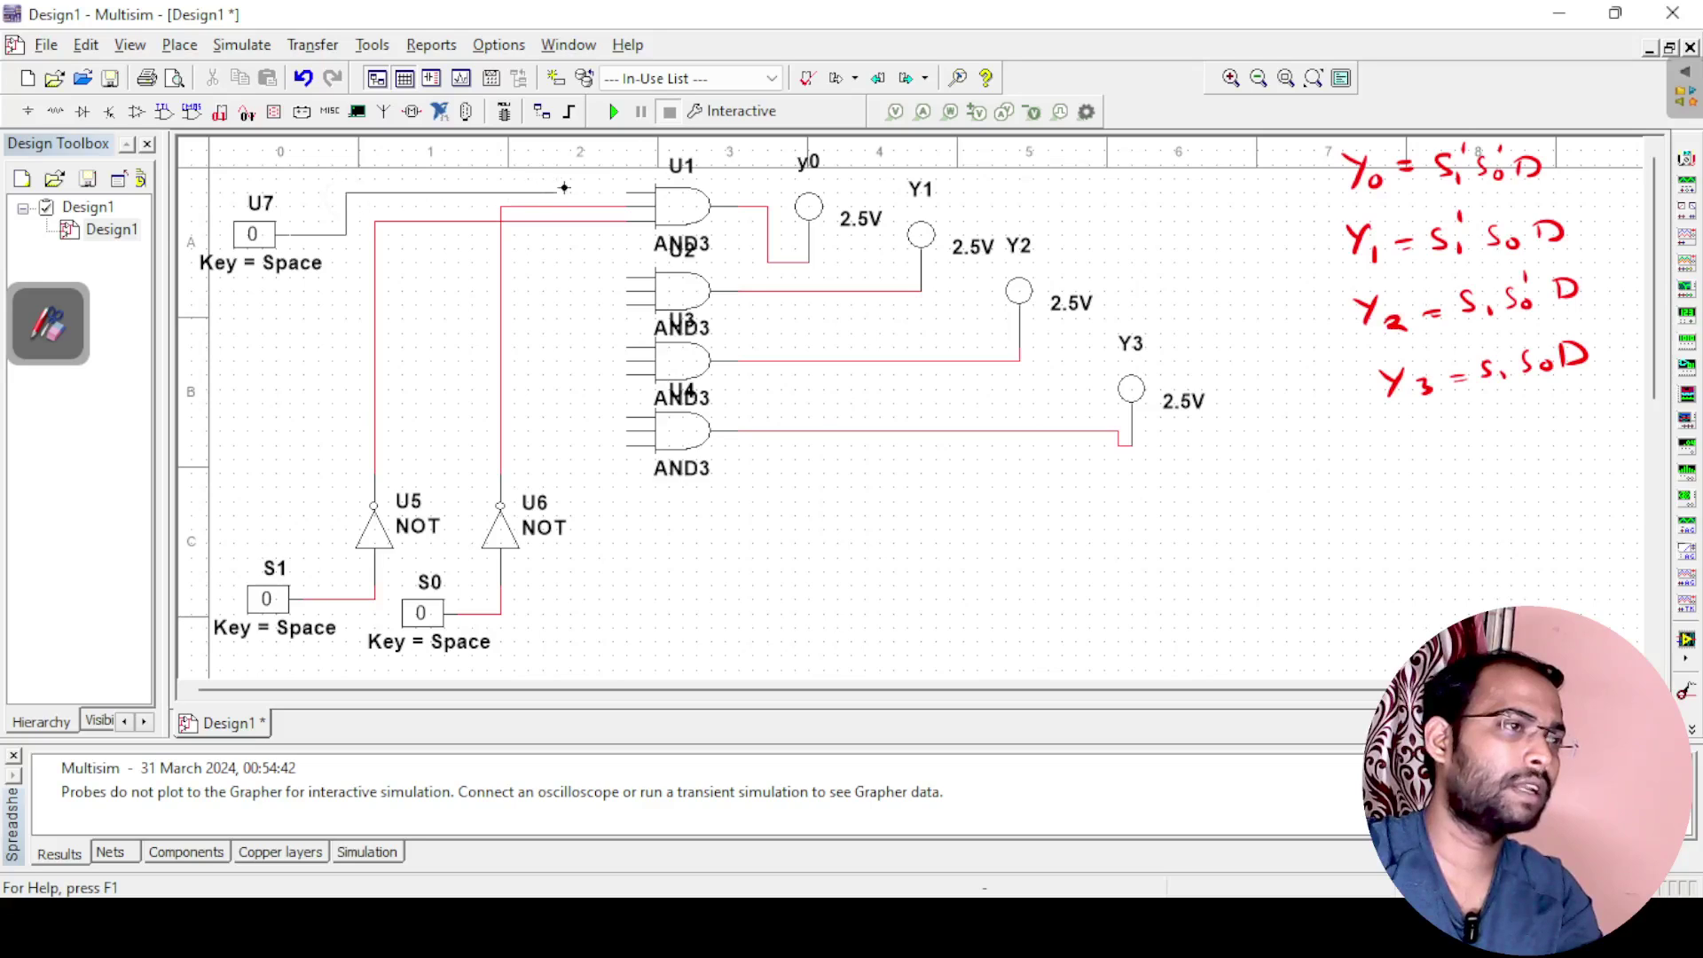
left_click(625, 193)
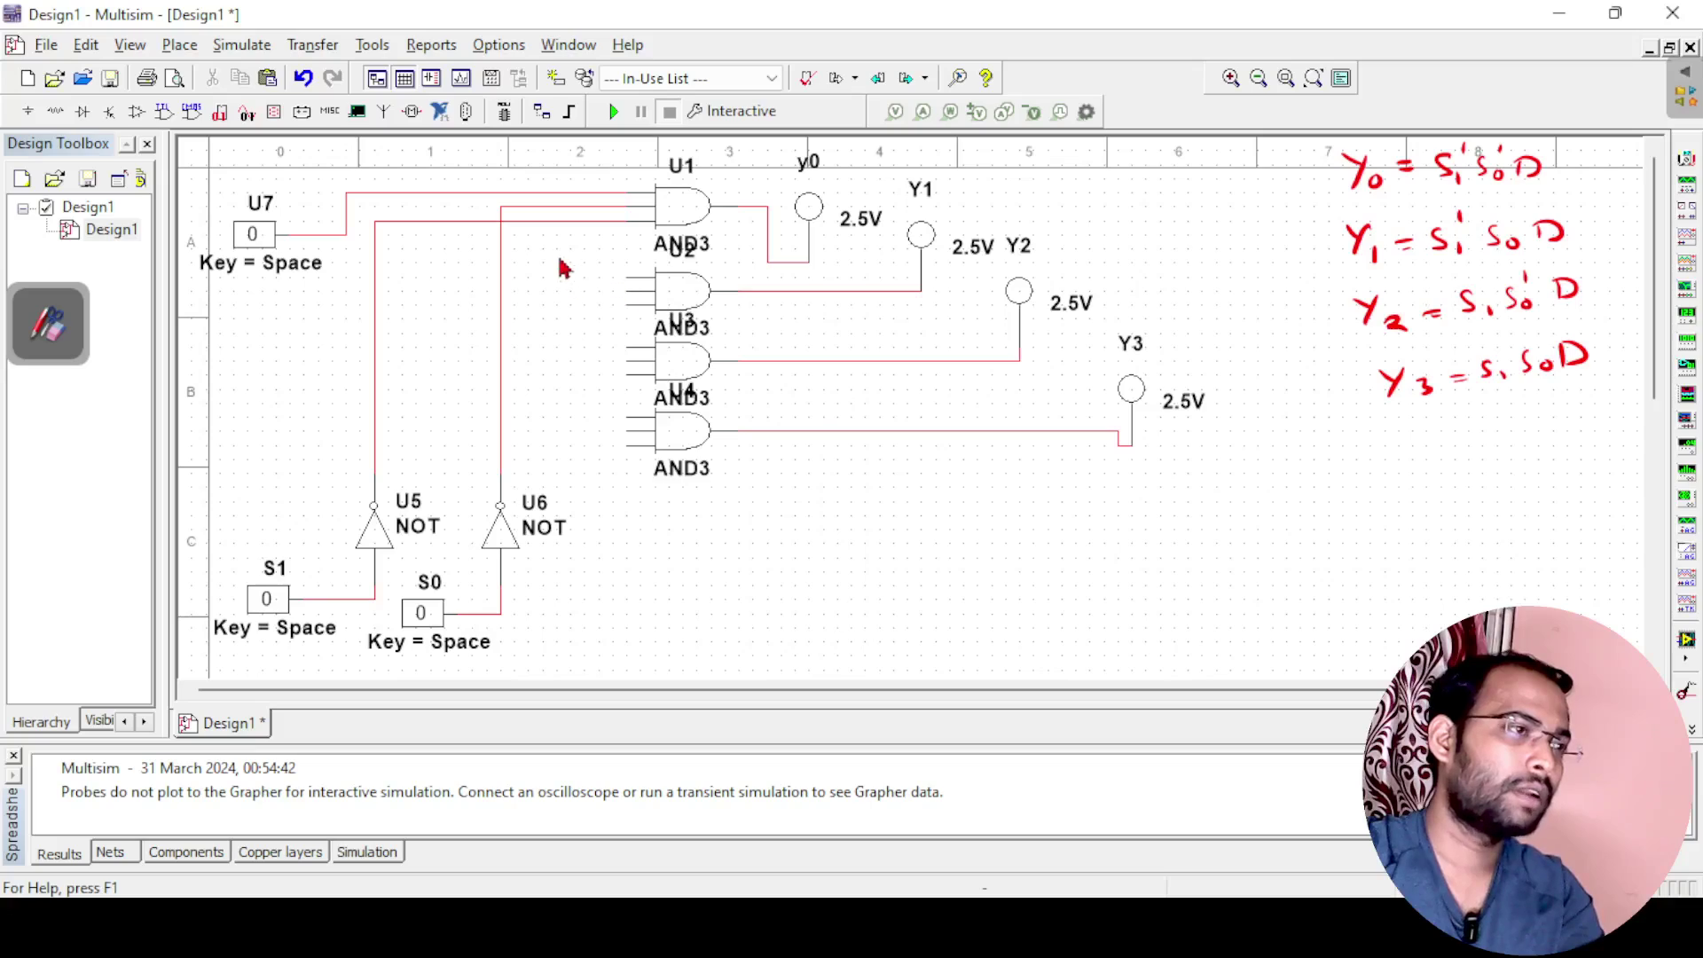
Wire U2's inputs to the data, S1 and inverted S0 lines, and U3's top input to data.
left_click(627, 277)
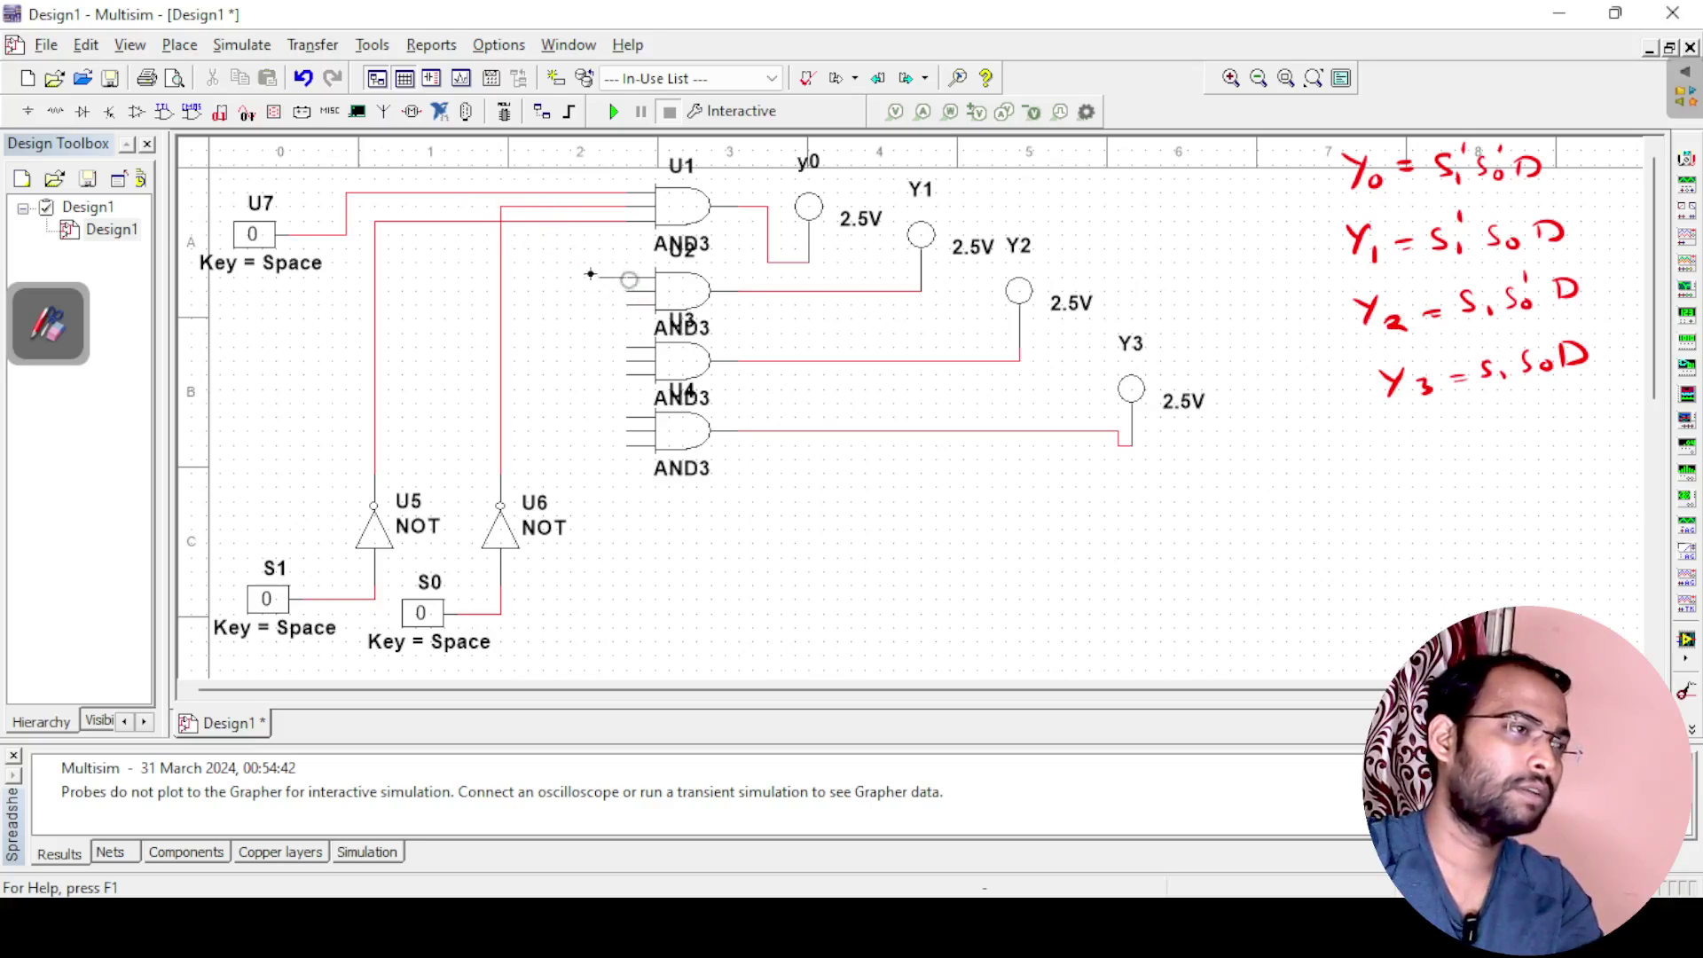
left_click(487, 194)
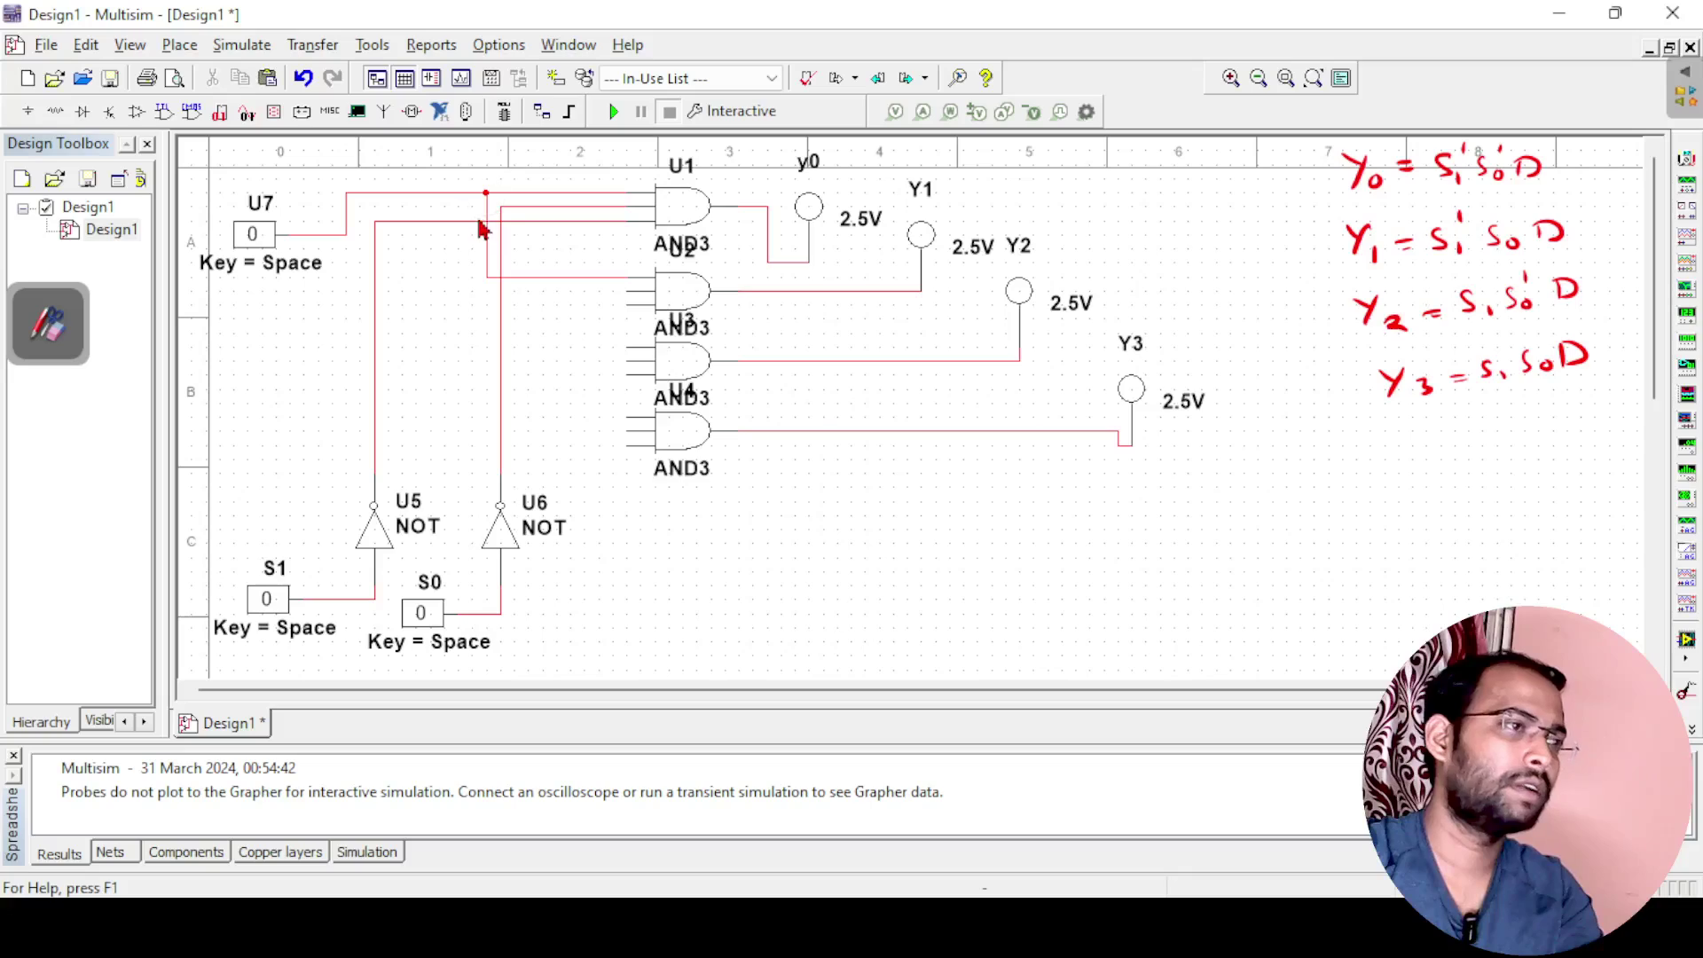
left_click(627, 290)
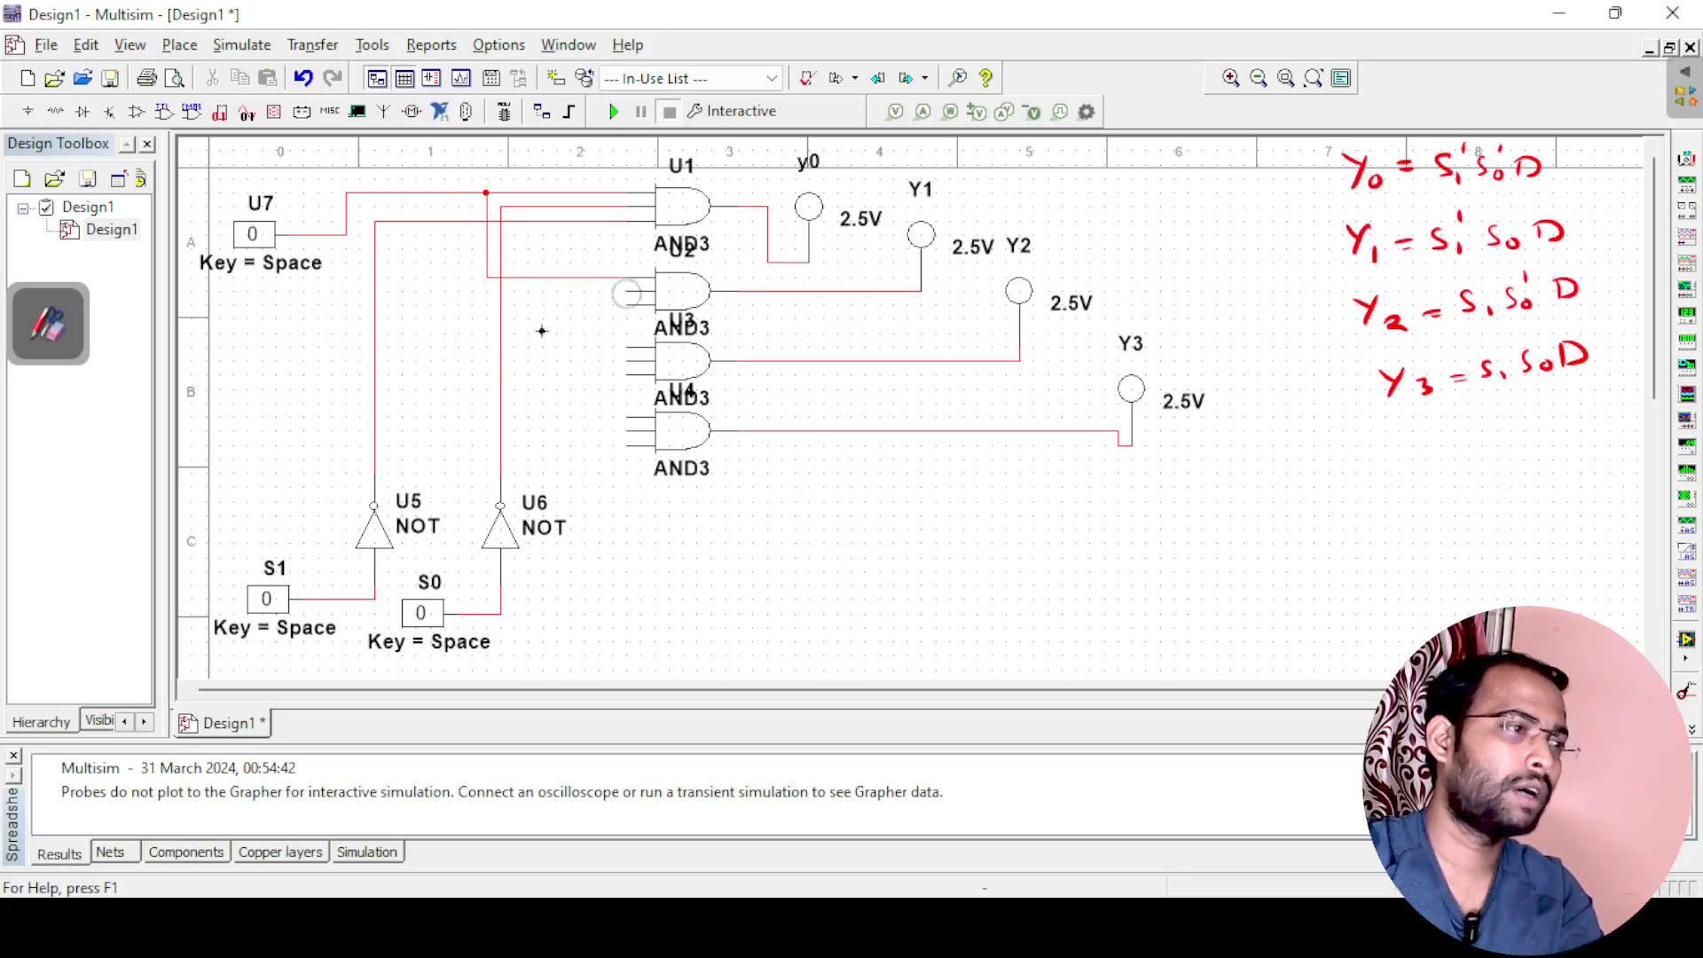
left_click(333, 601)
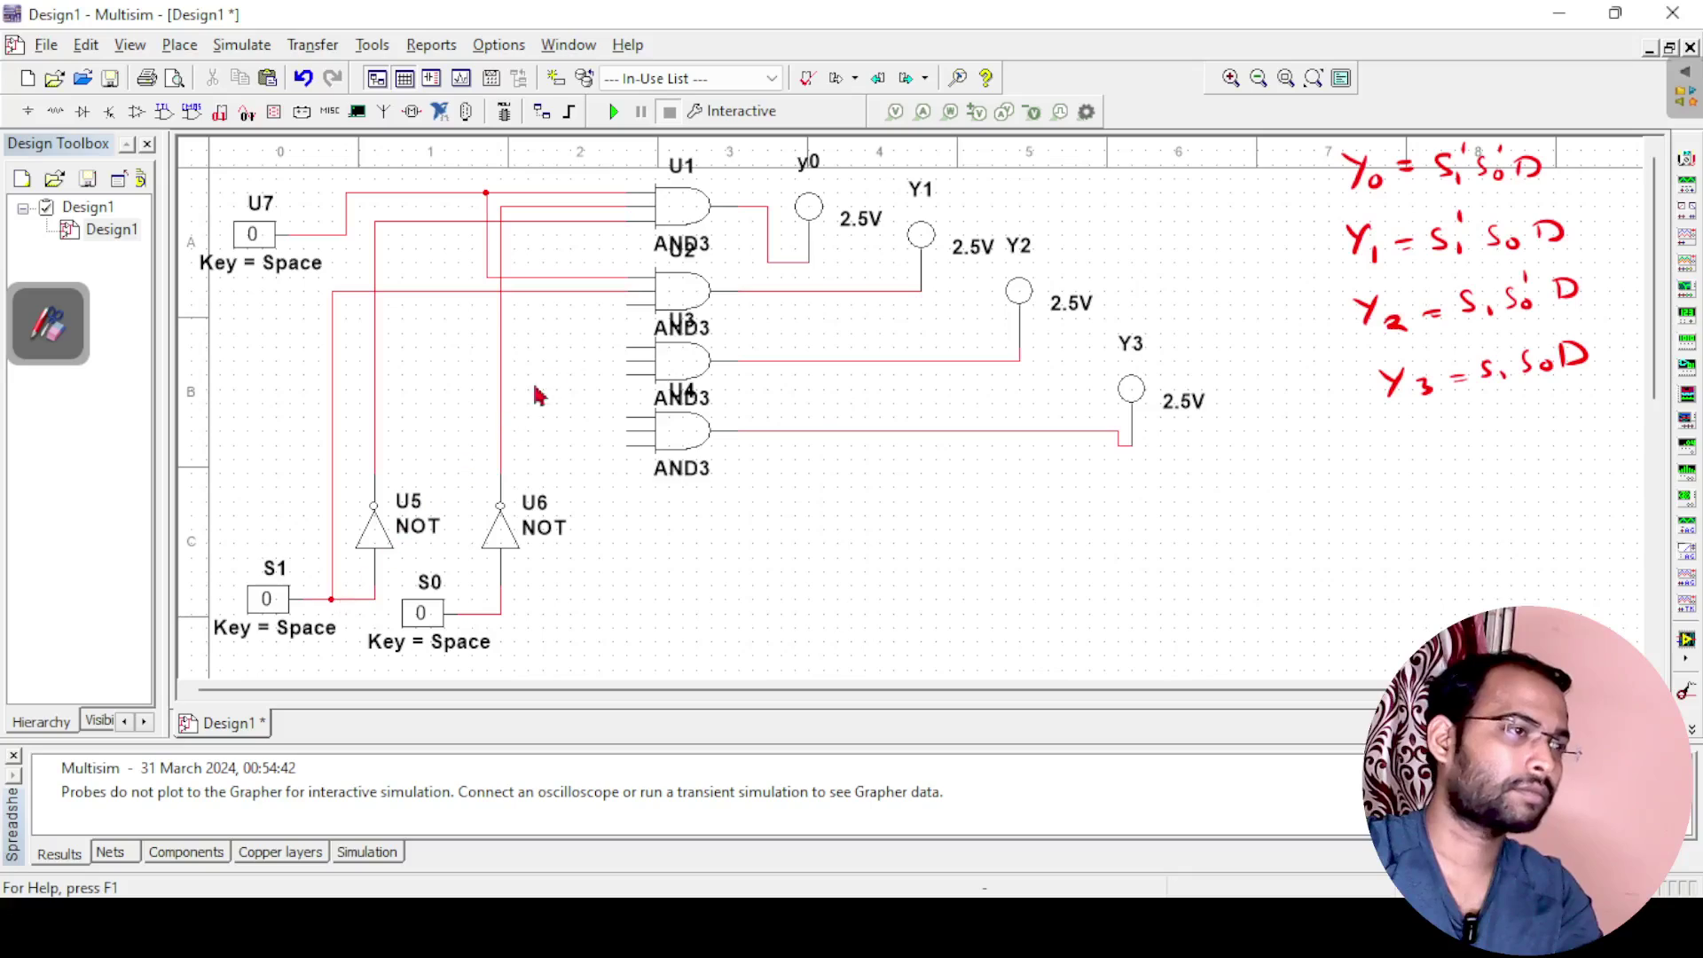
left_click(629, 305)
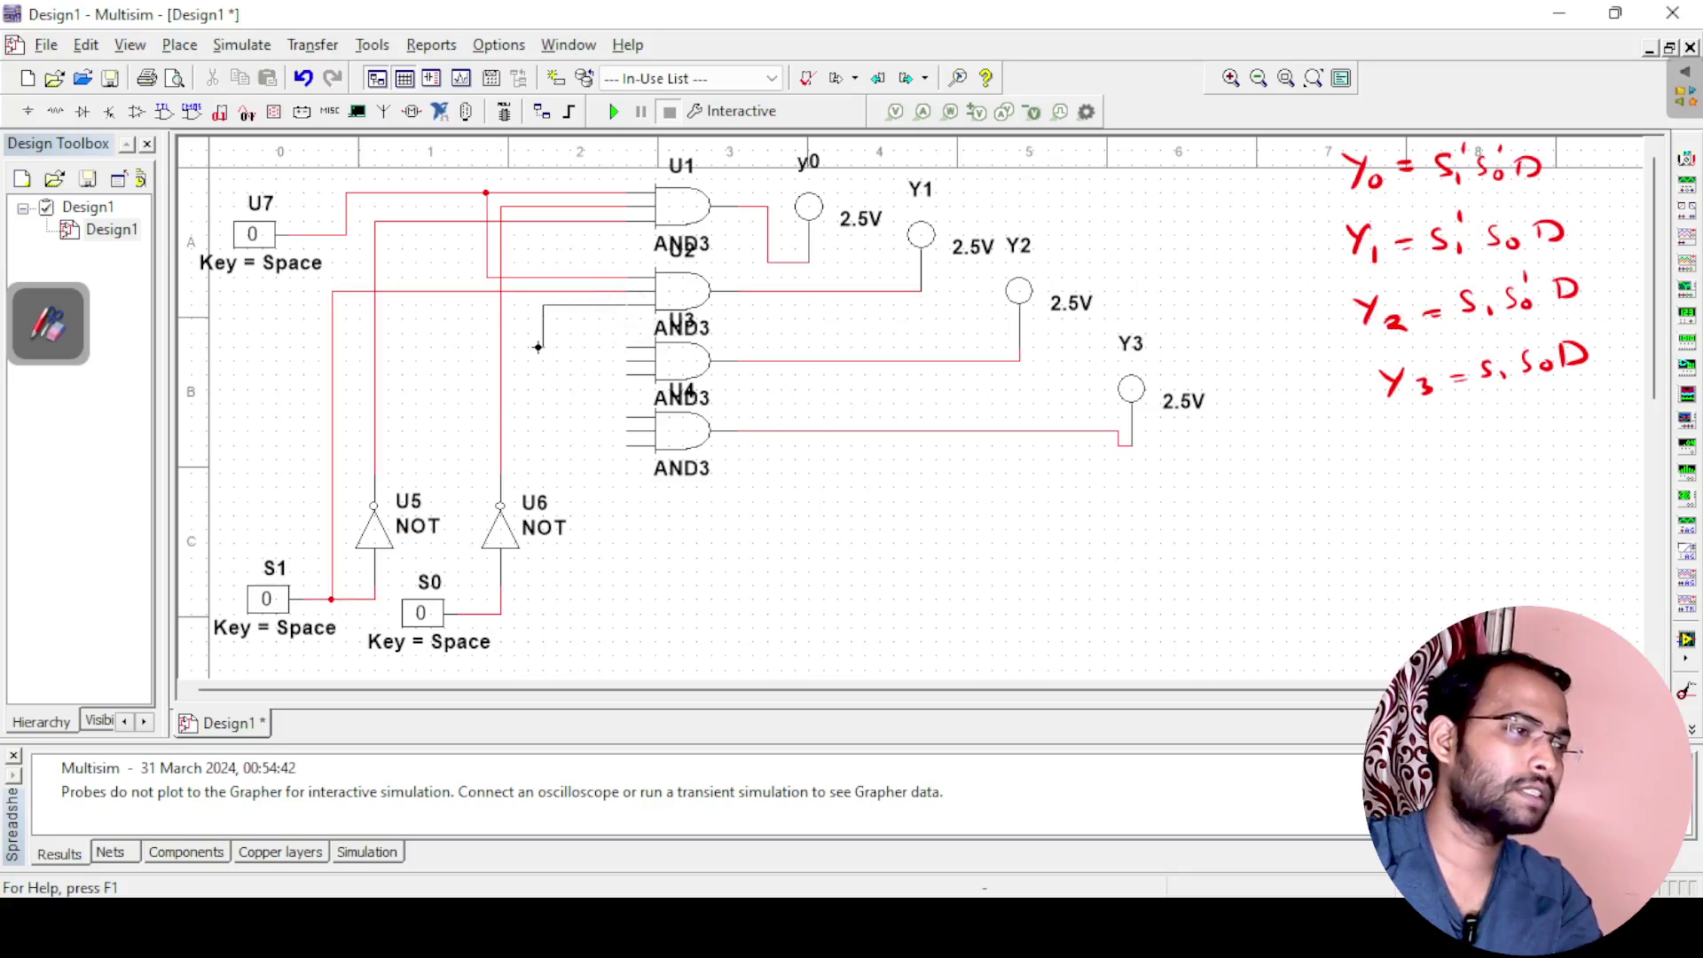
left_click(502, 306)
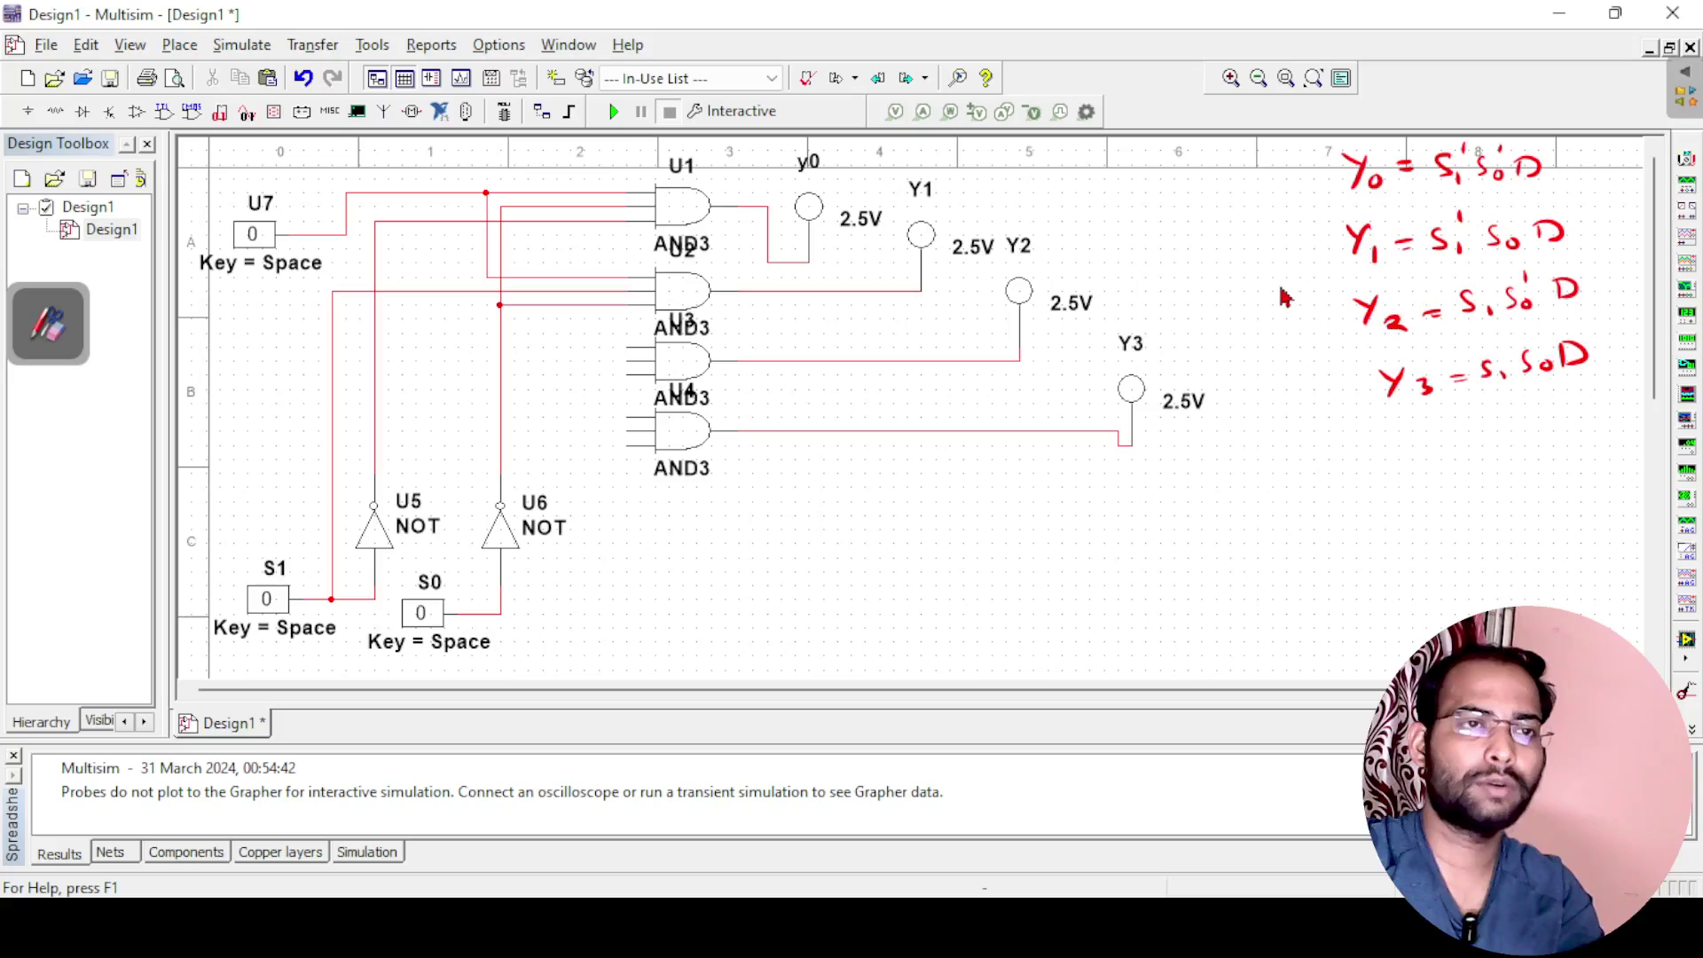
left_click(628, 352)
left_click(487, 277)
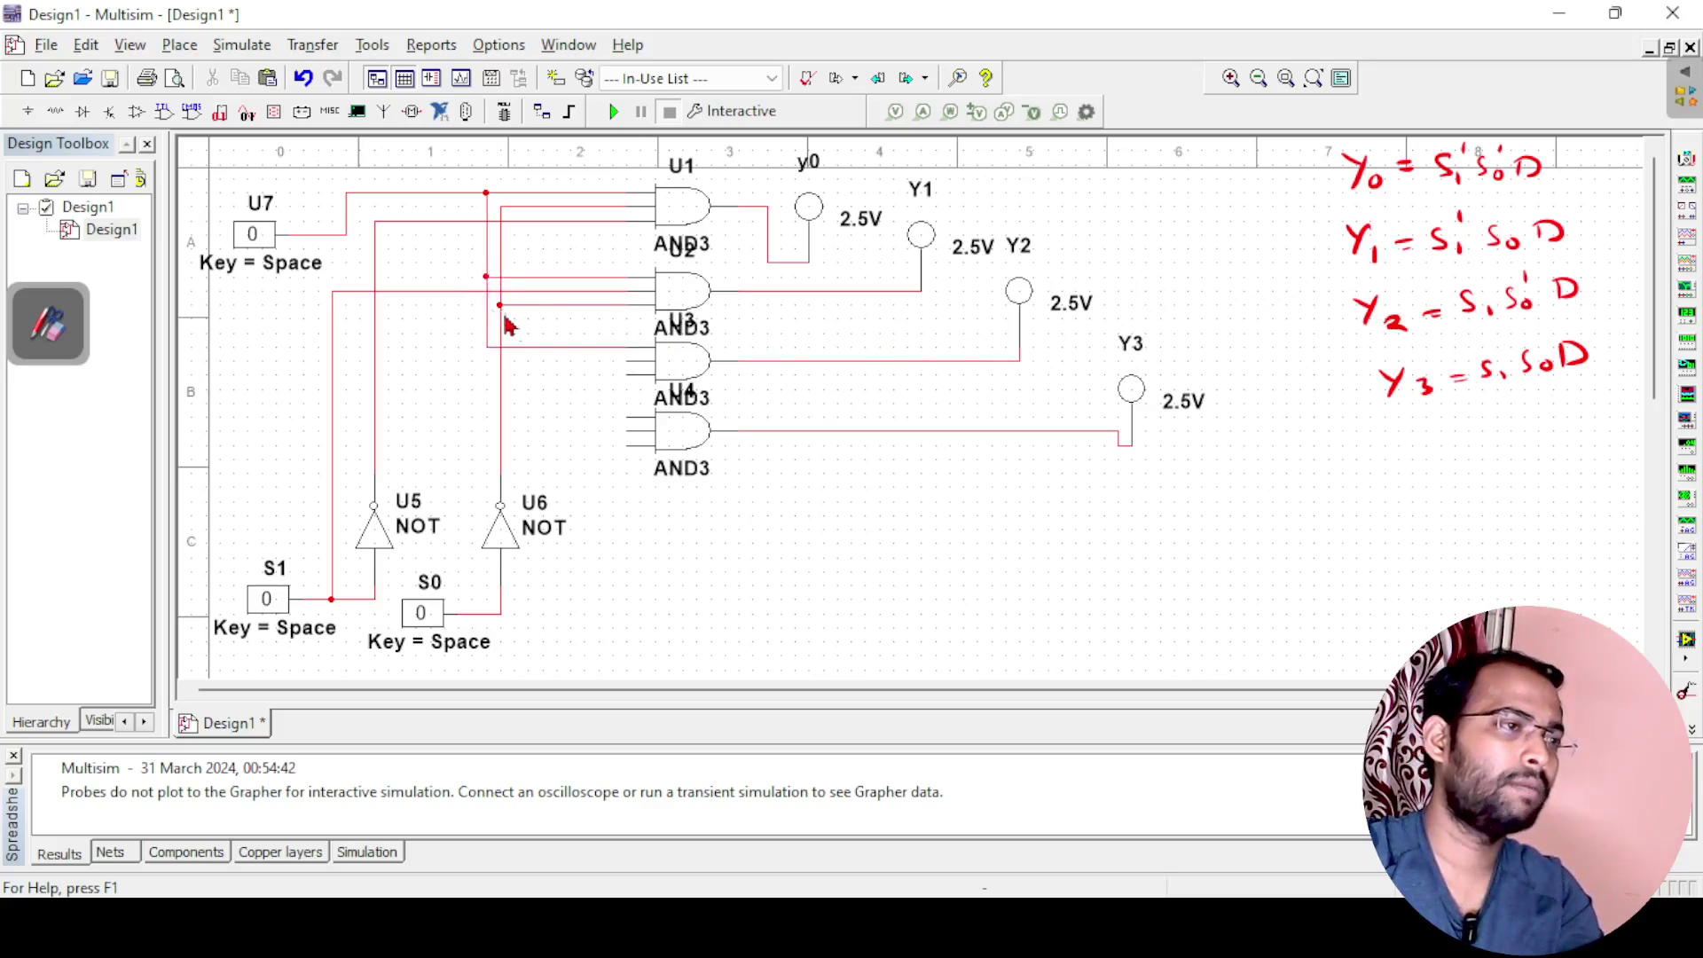
left_click(628, 362)
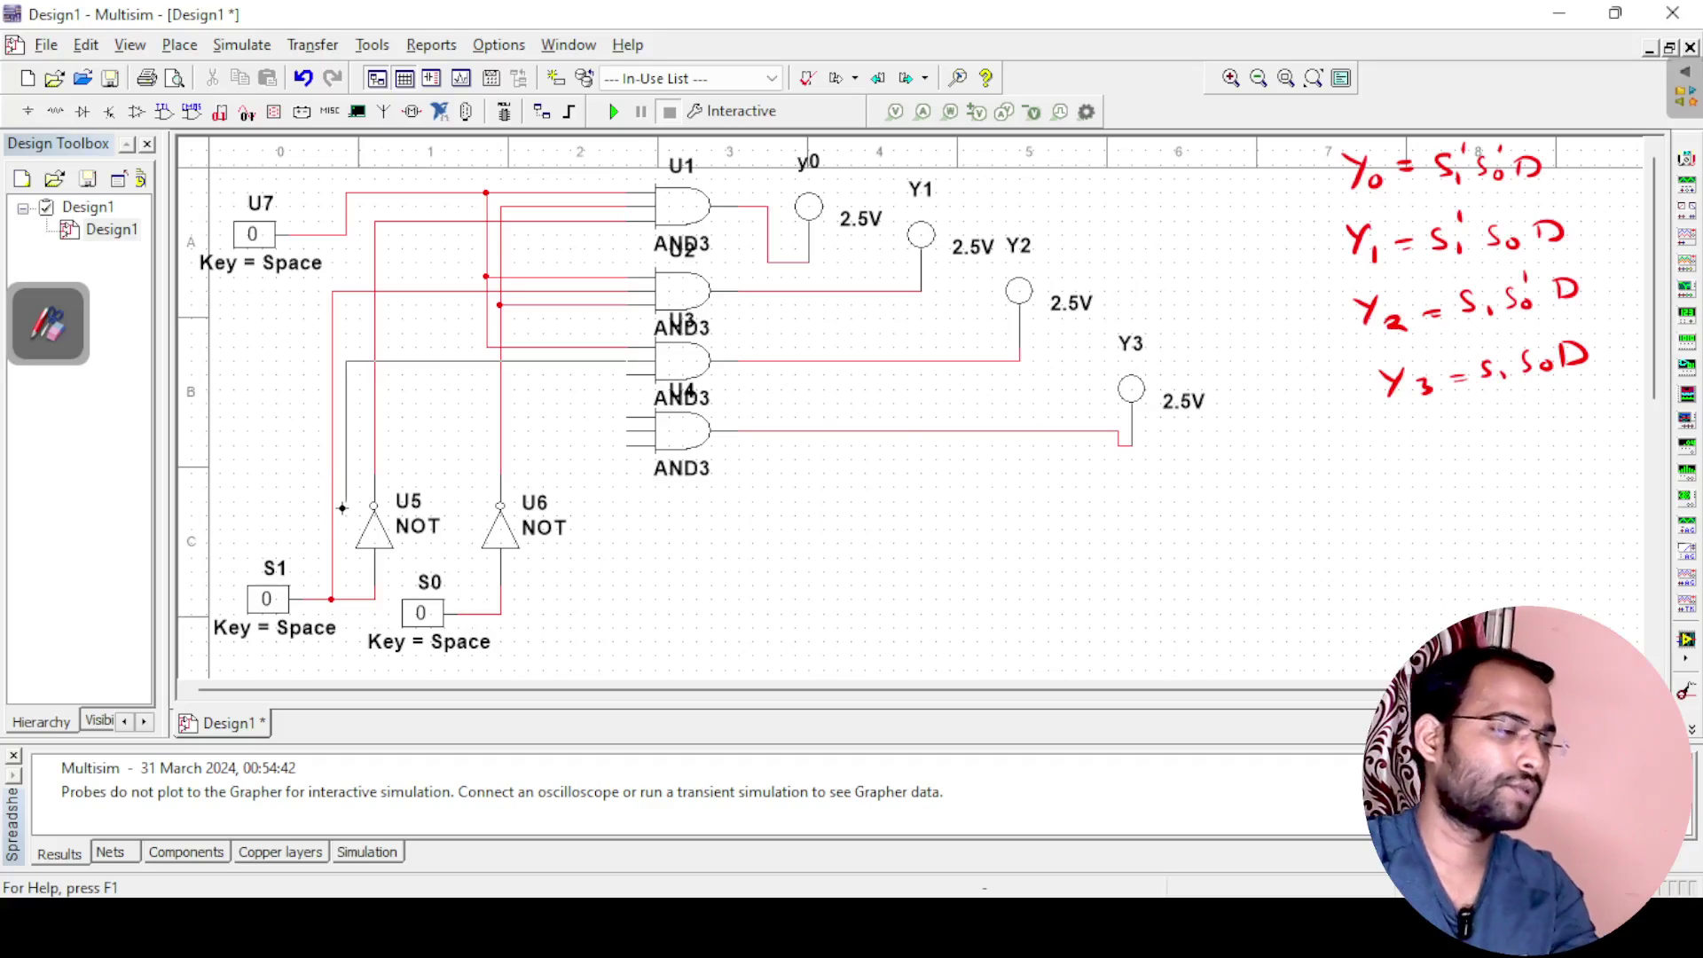
Delete U2's wrong S1 and S0' wires and reconnect them to inverted S1 and plain S0.
key("Escape")
left_click(417, 292)
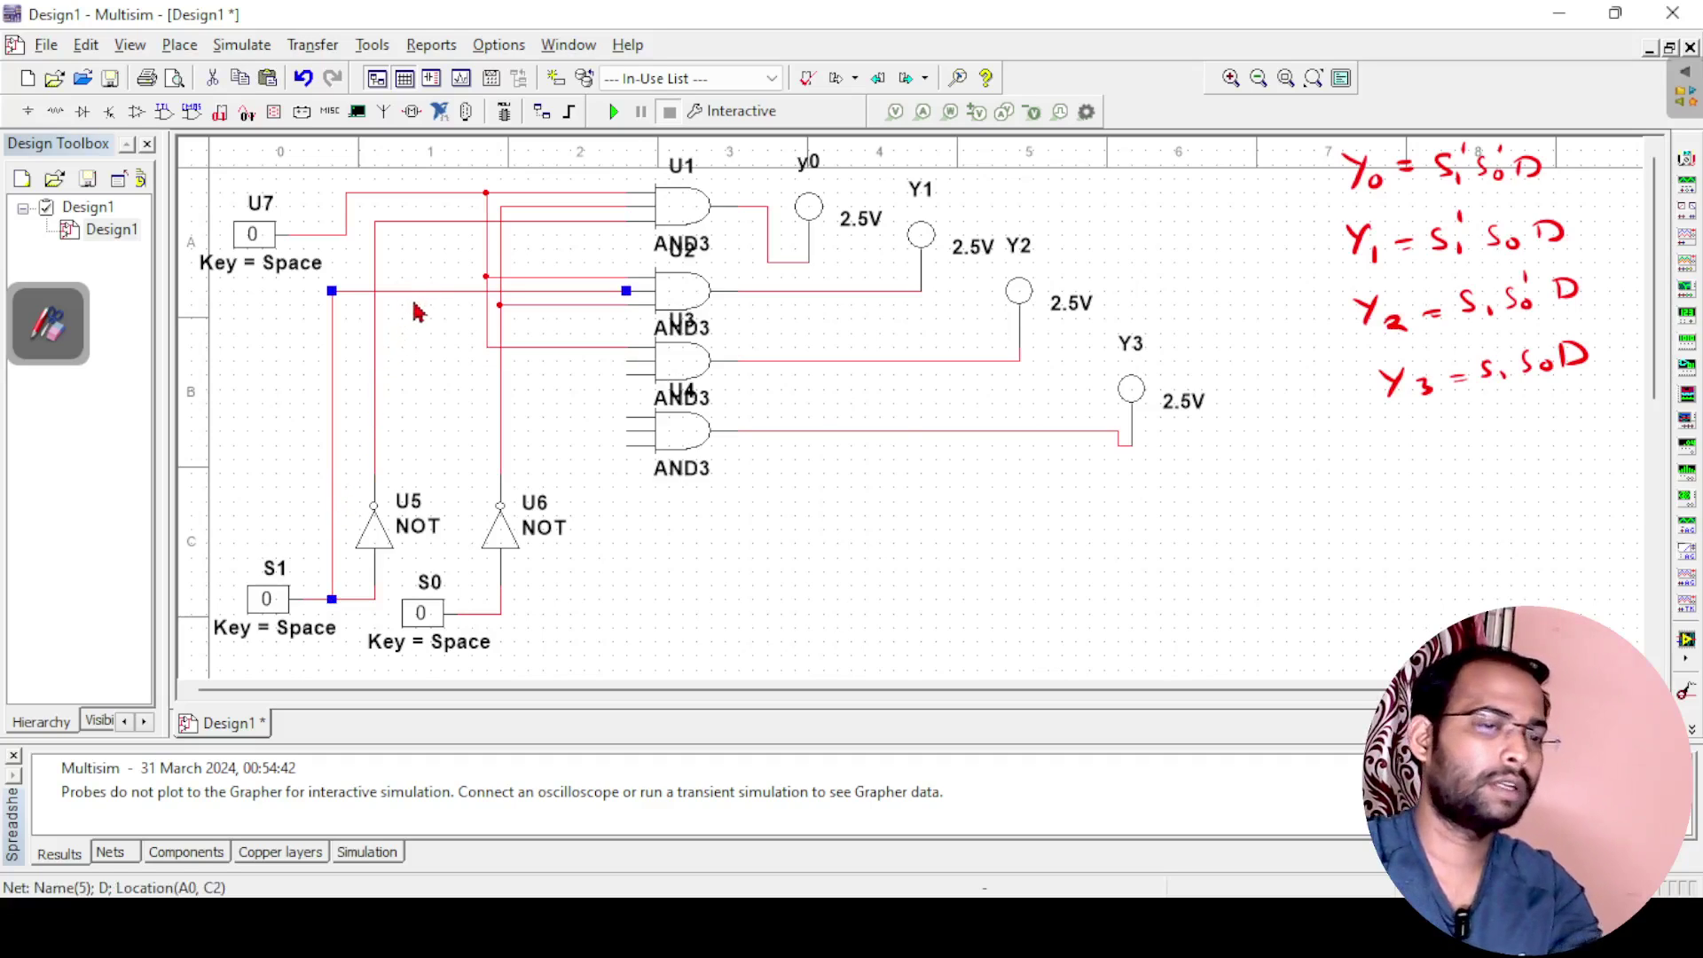
key("Delete")
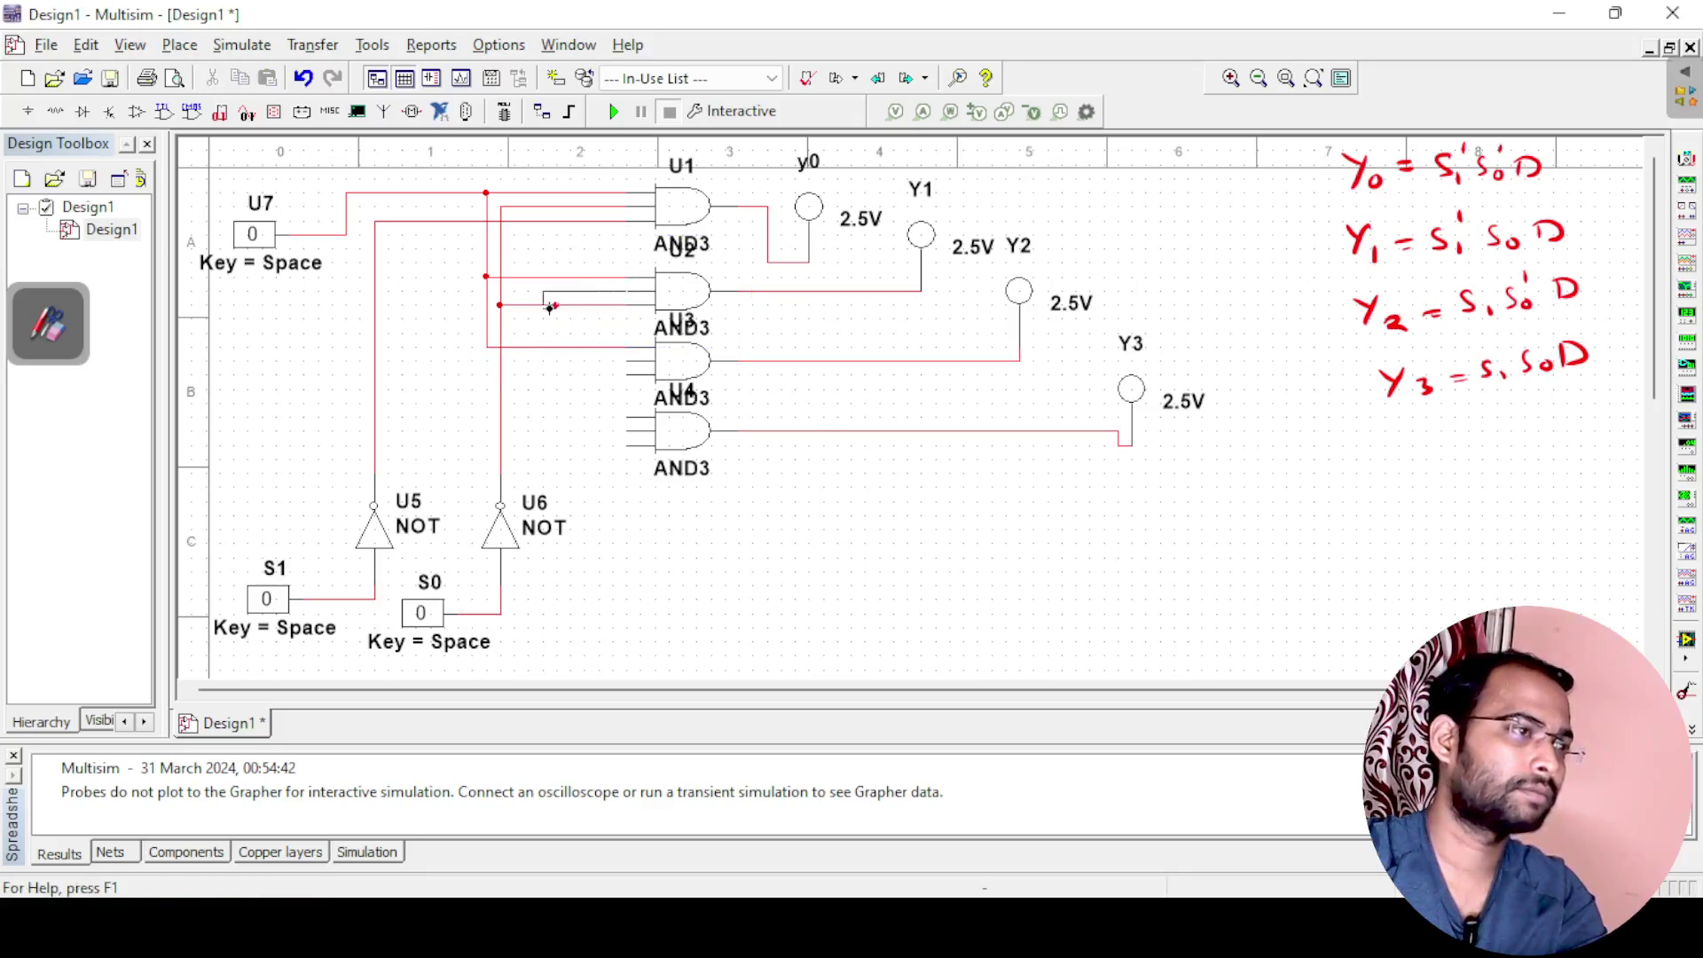
left_click(373, 294)
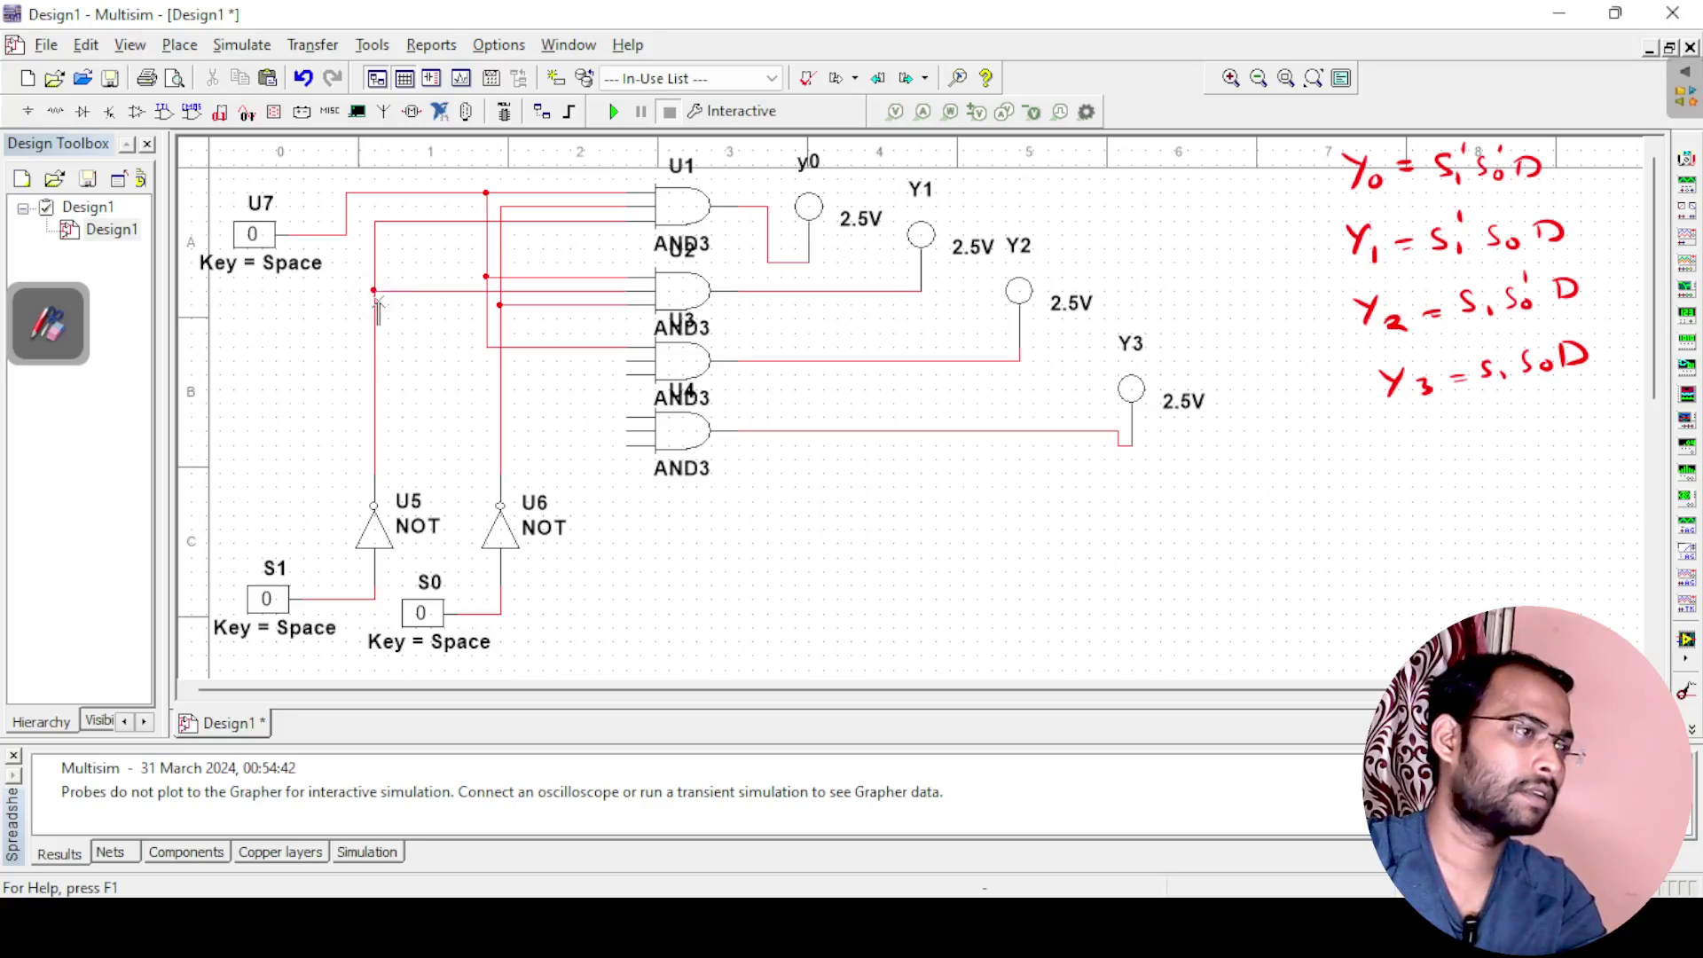
left_click(530, 305)
key("Delete")
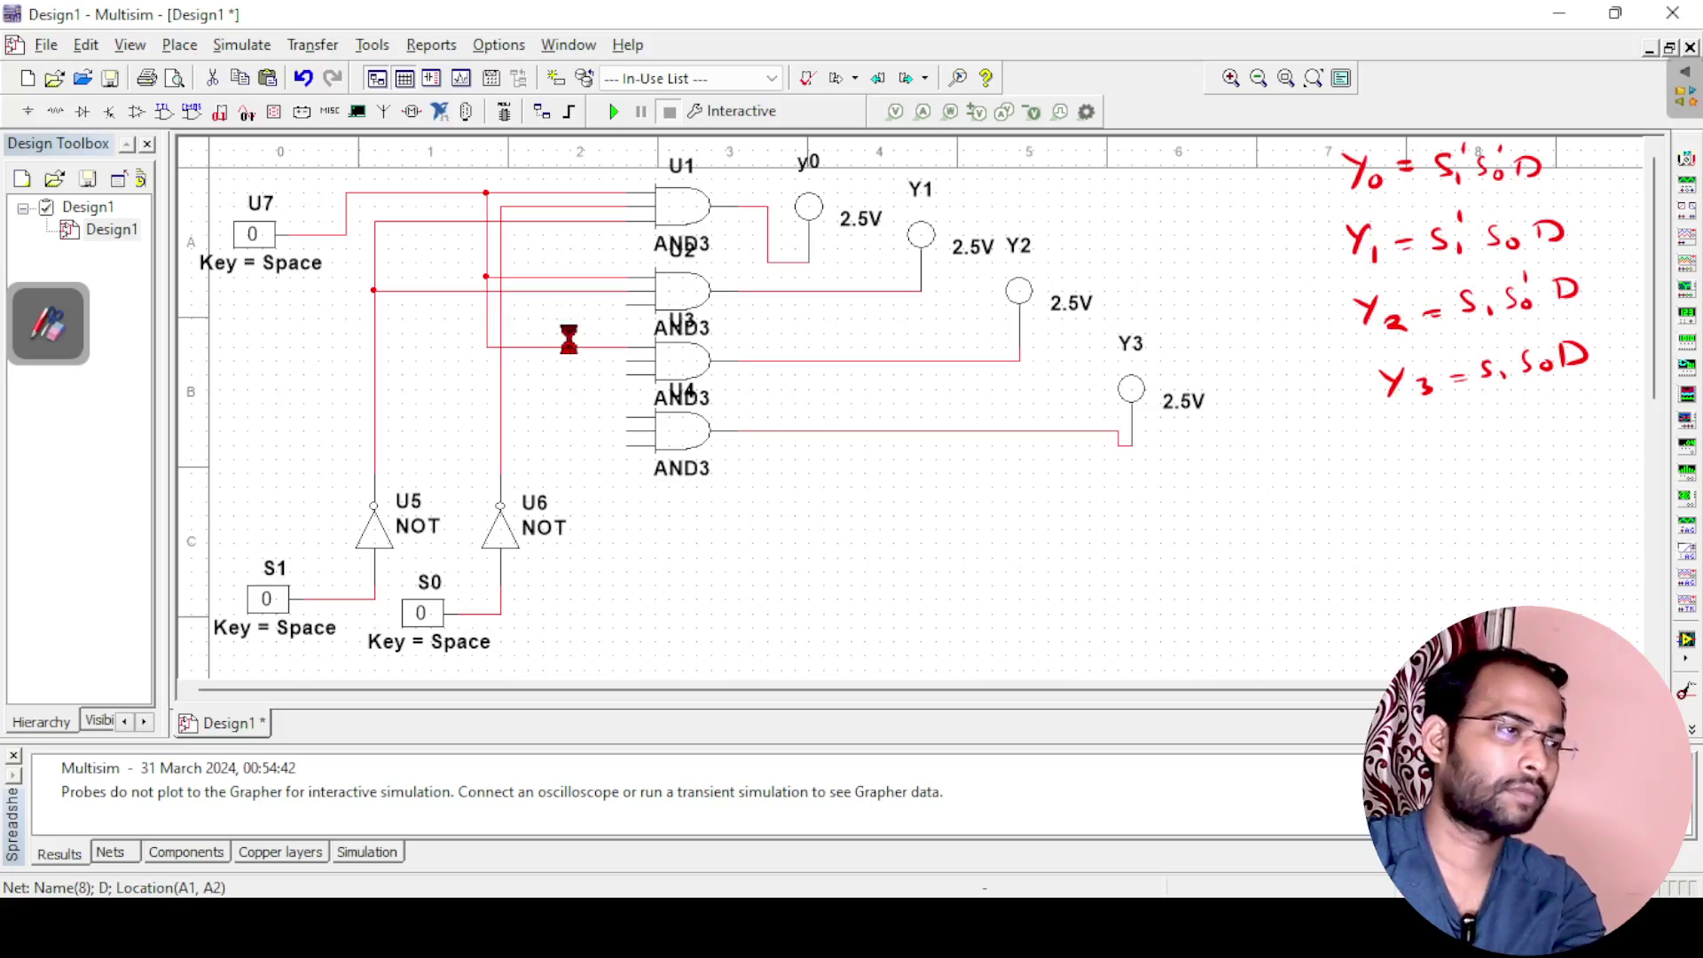
left_click(628, 306)
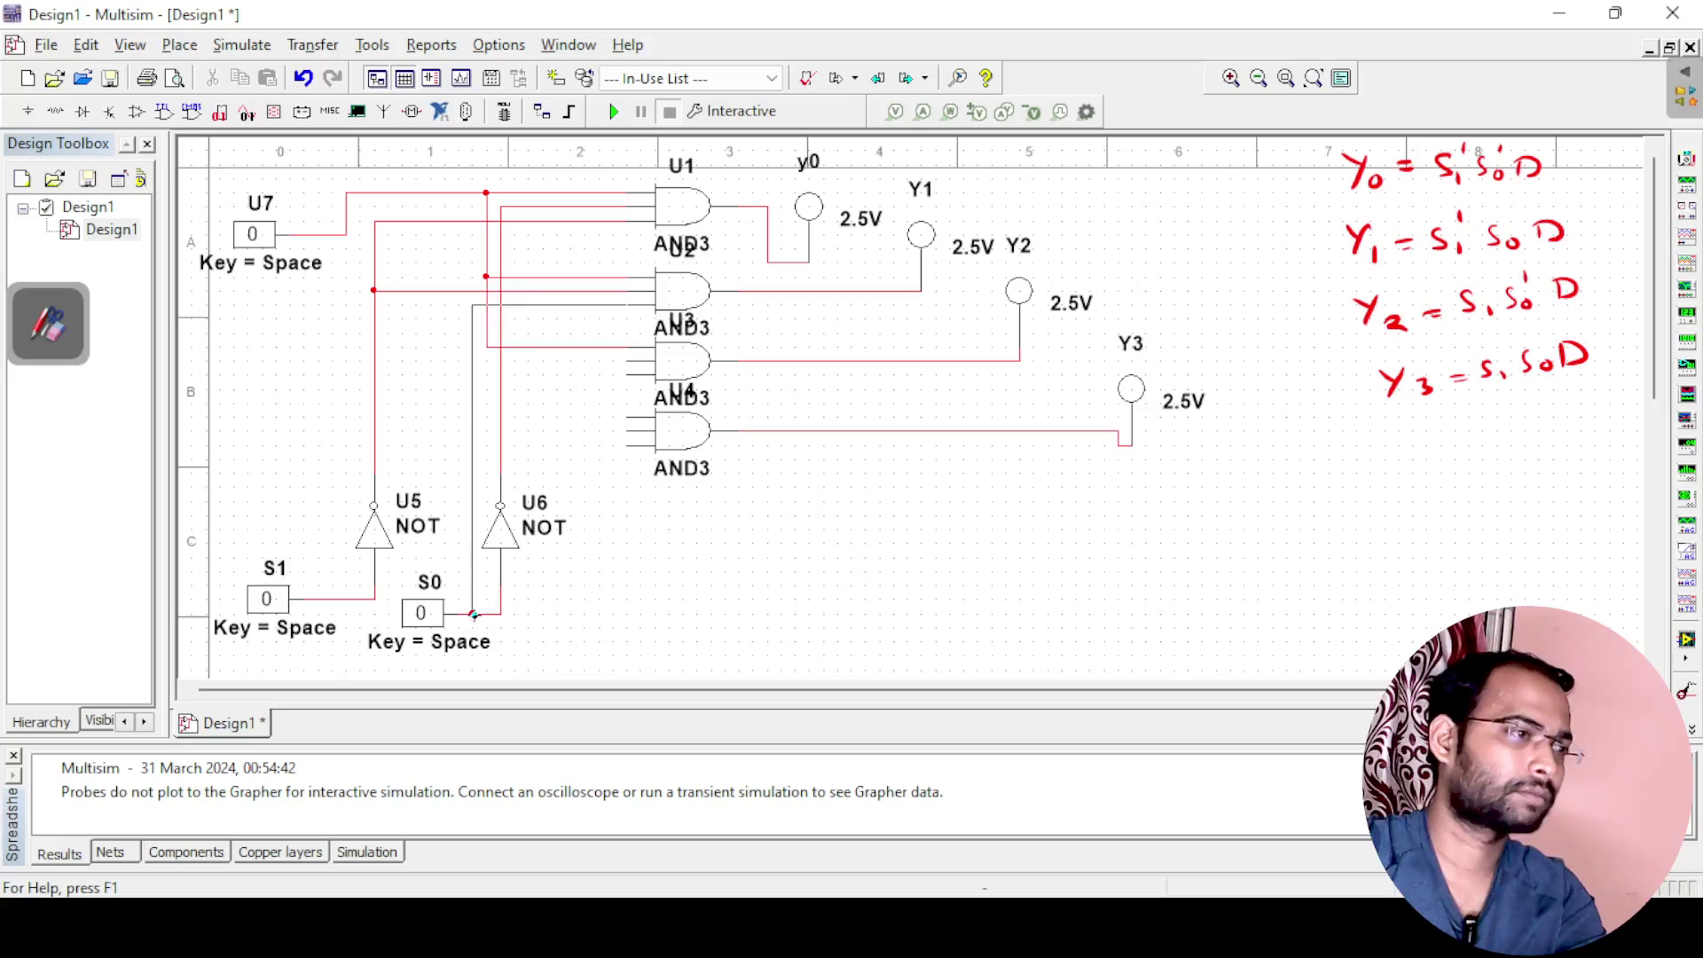
left_click(472, 613)
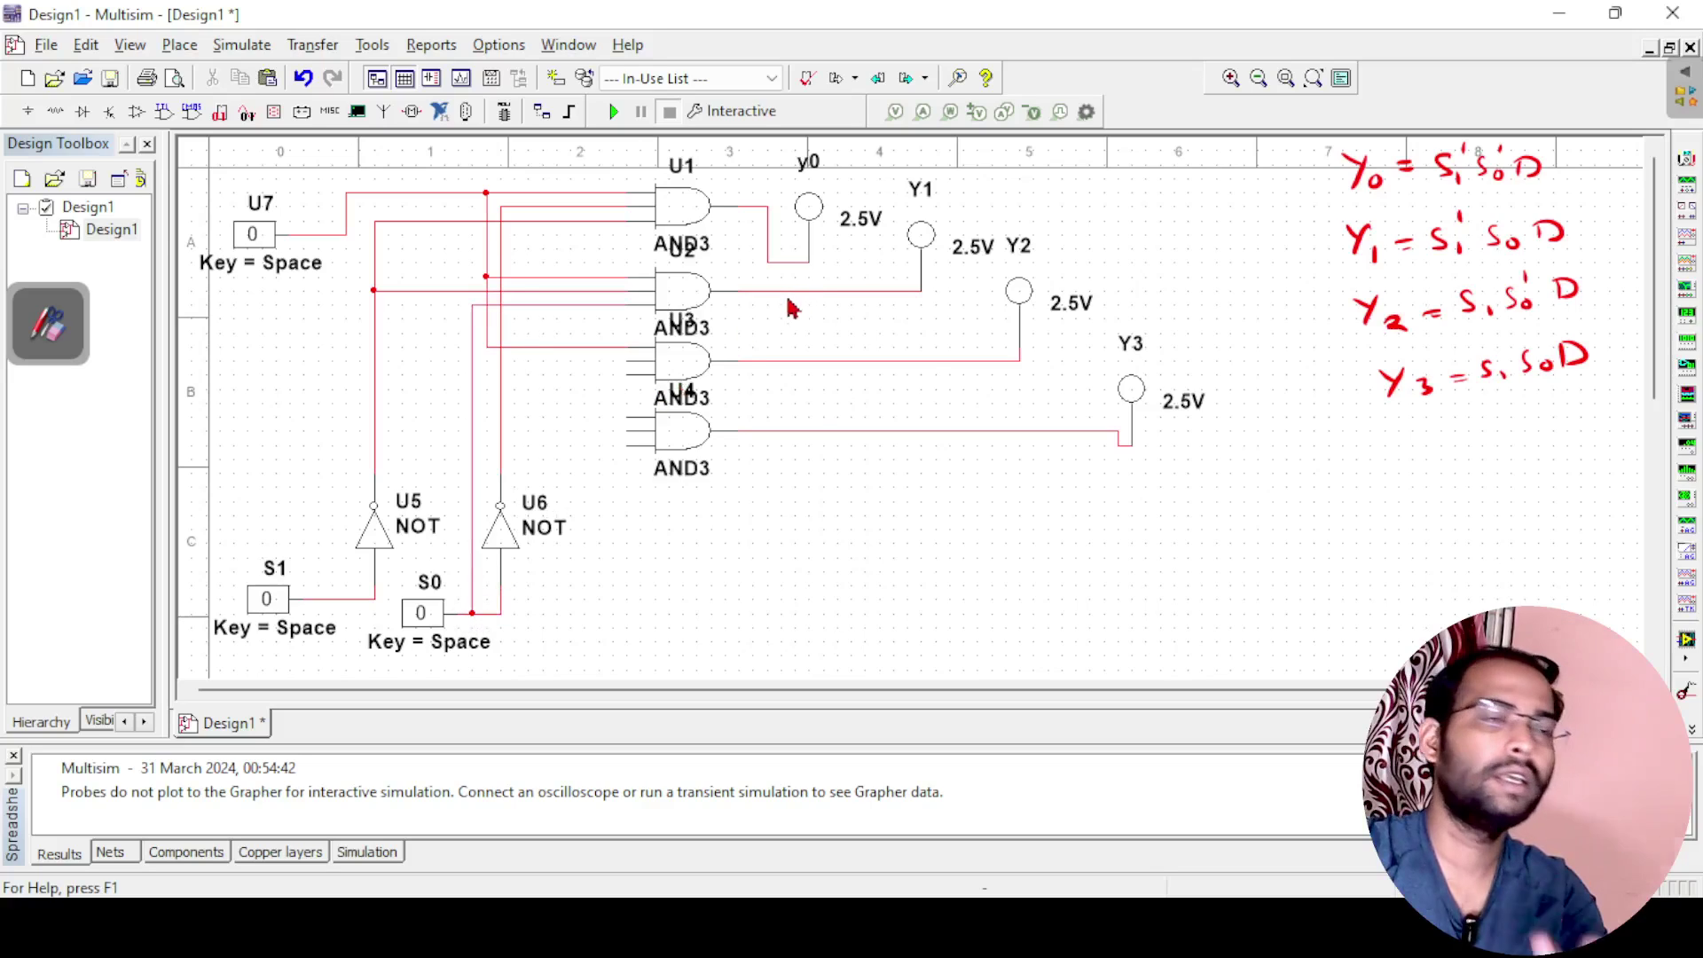
Connect U3's remaining inputs to S1 and inverted S0, and U4's inputs to data, S1 and S0.
left_click(631, 362)
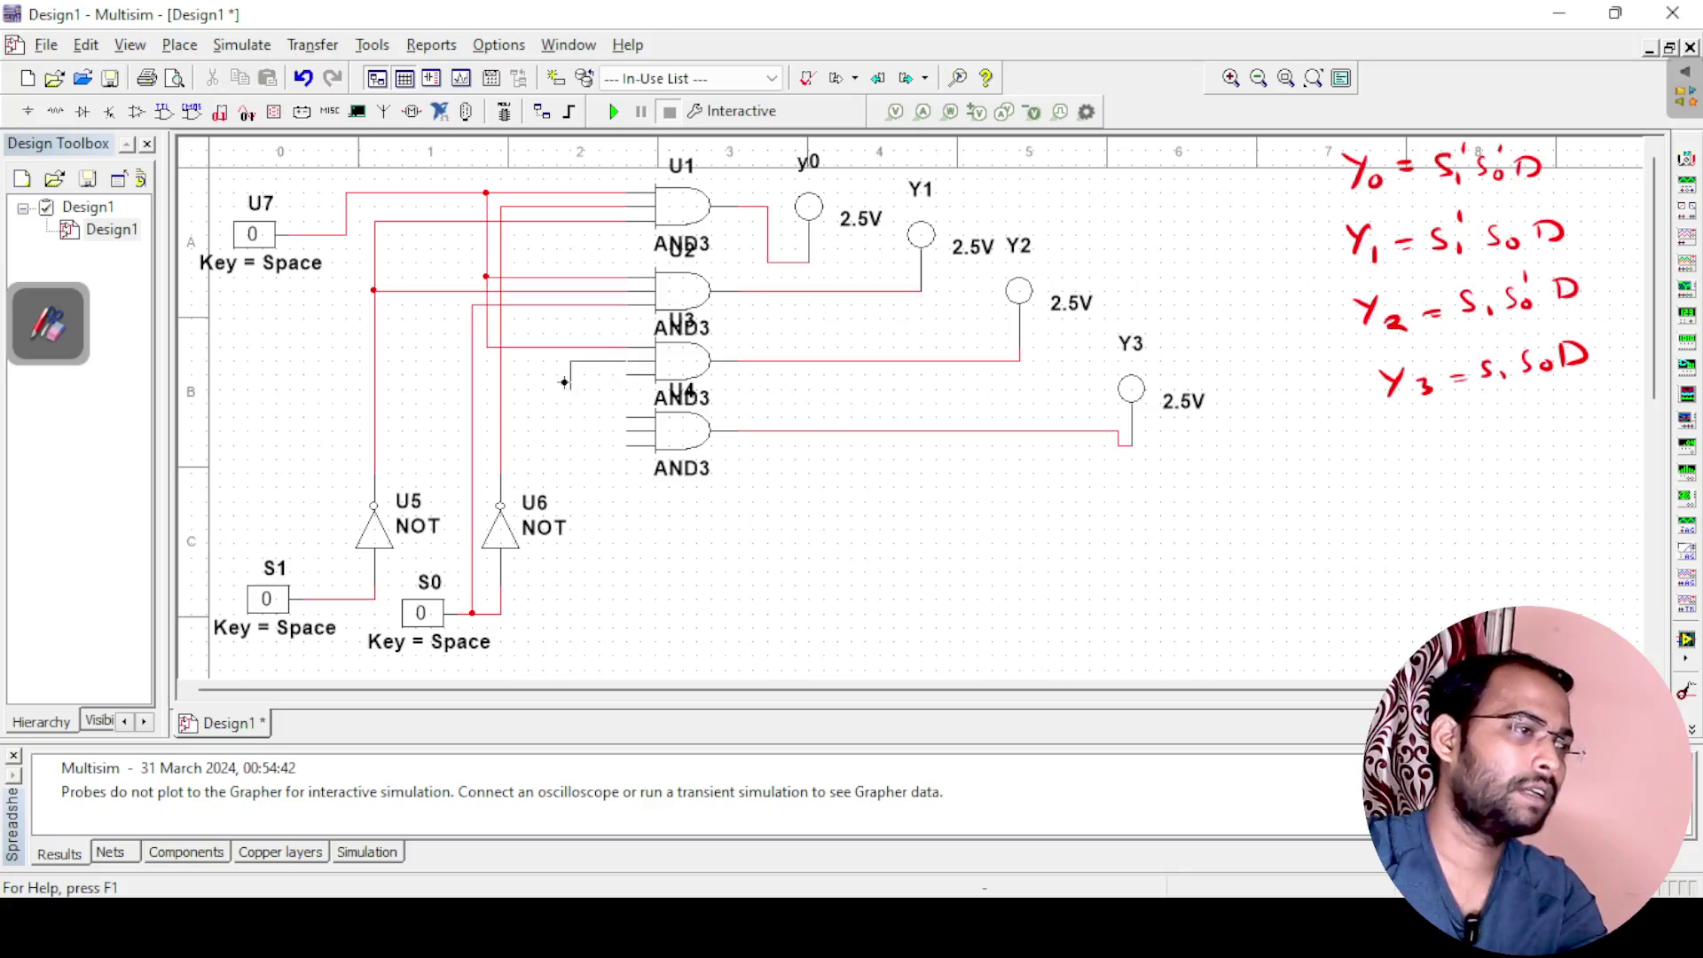
left_click(333, 600)
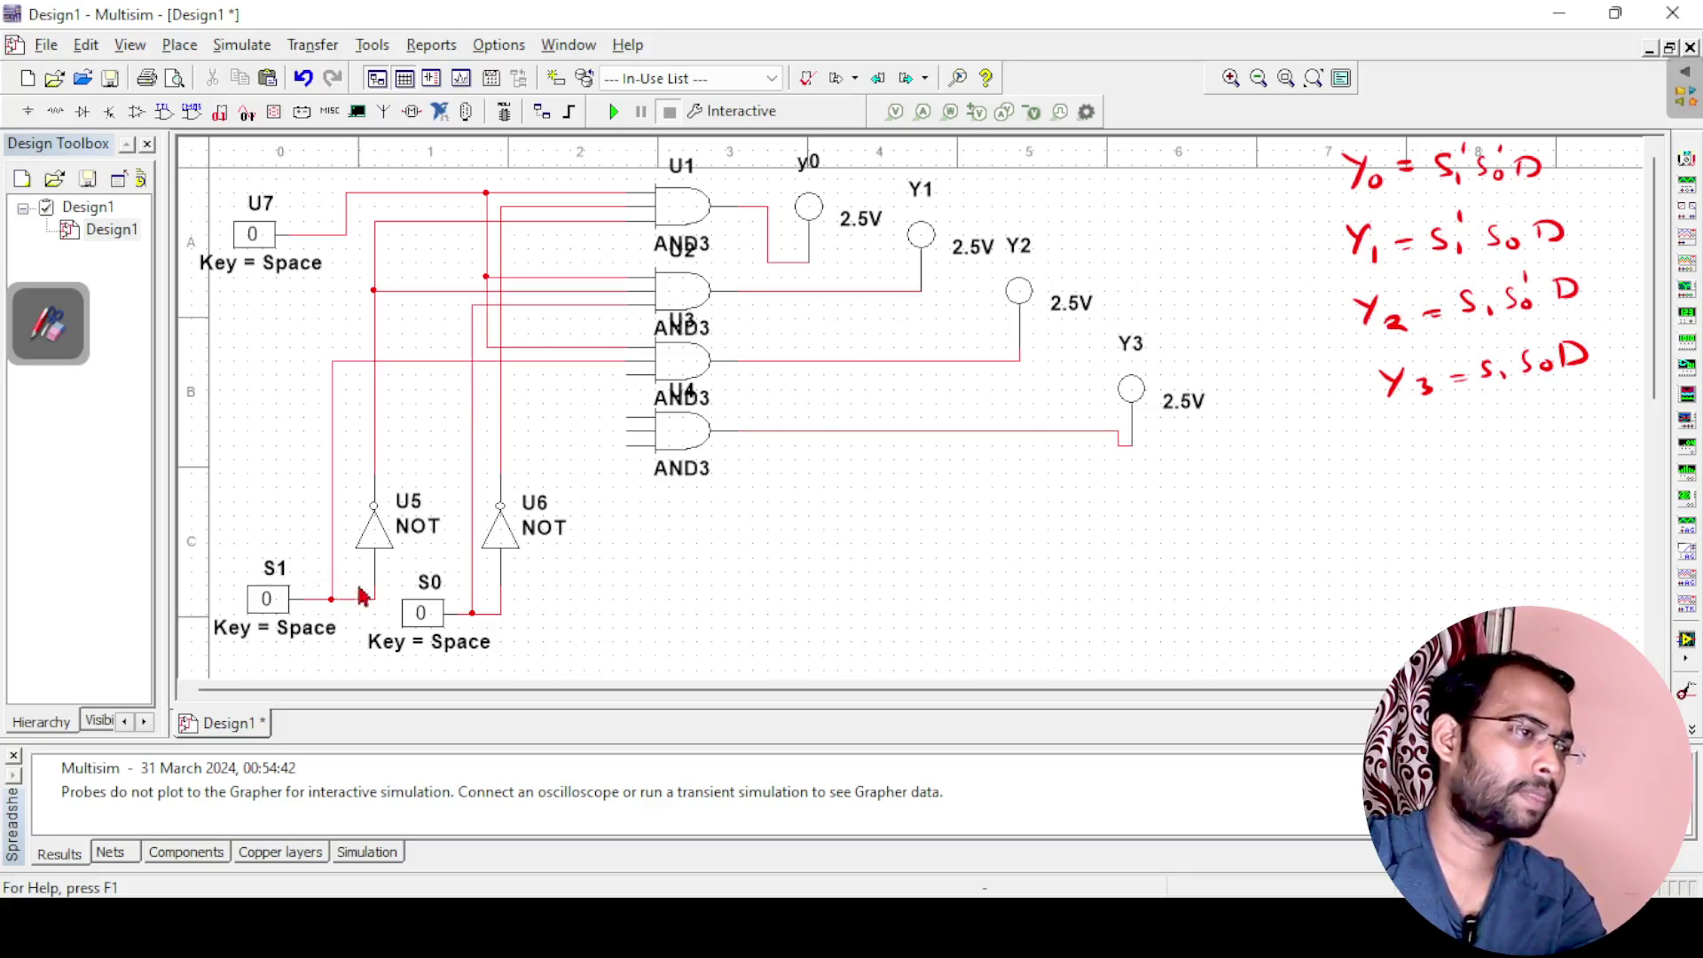
left_click(631, 373)
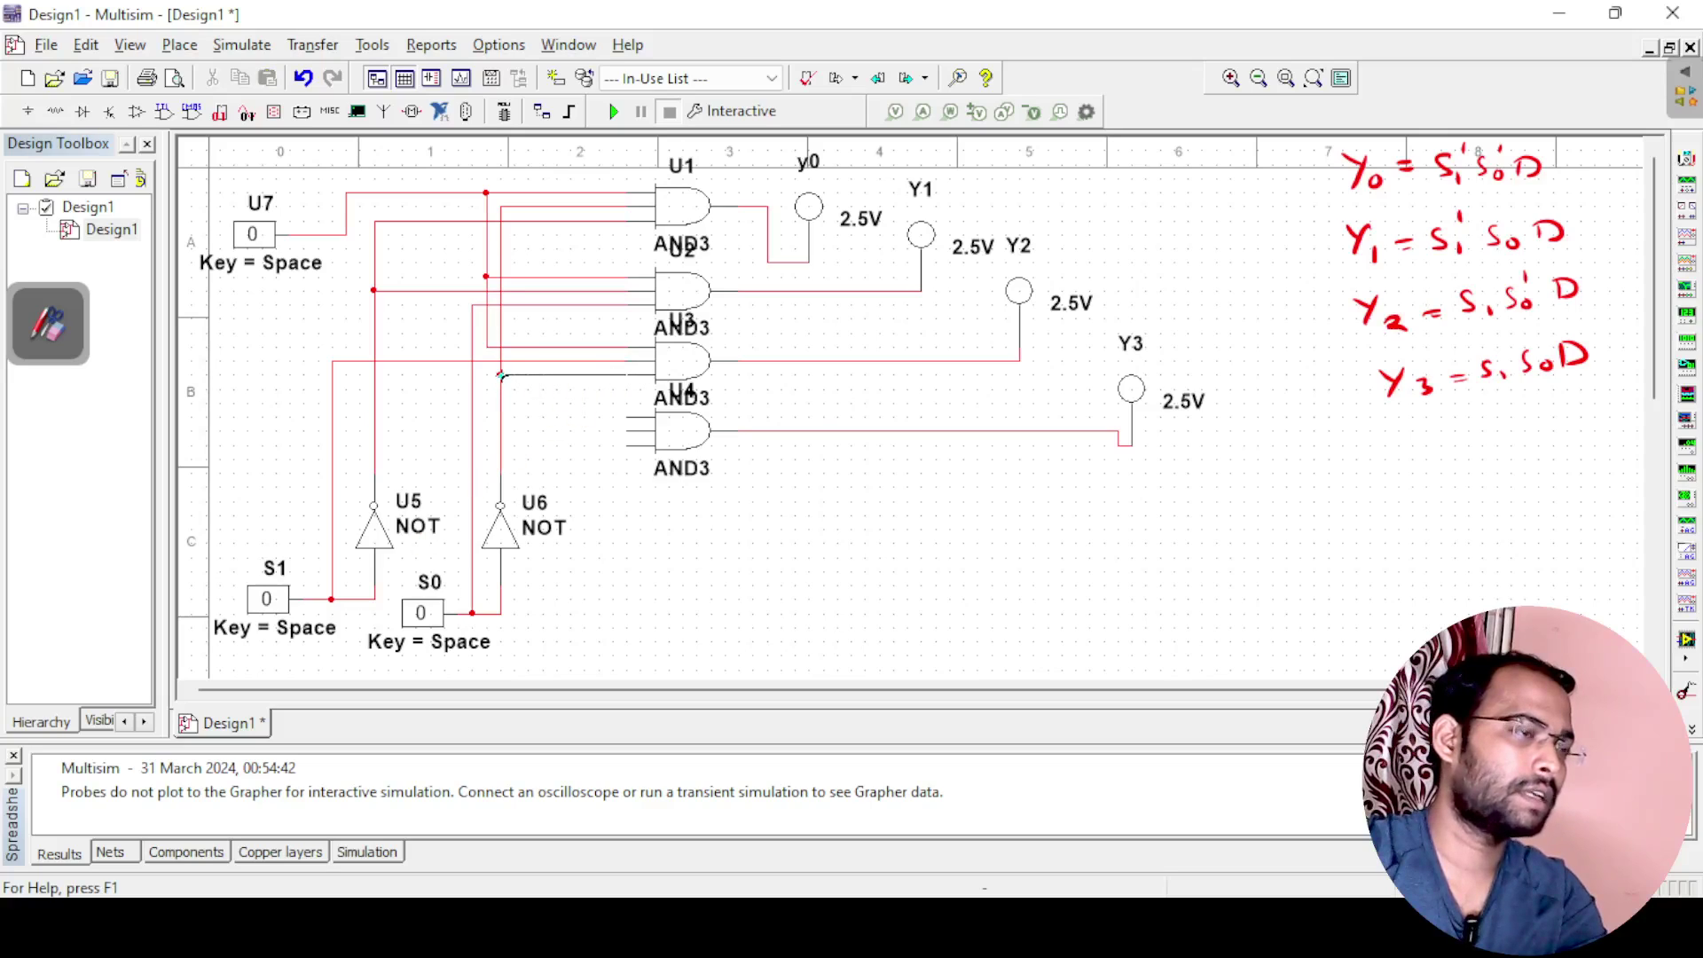
left_click(500, 375)
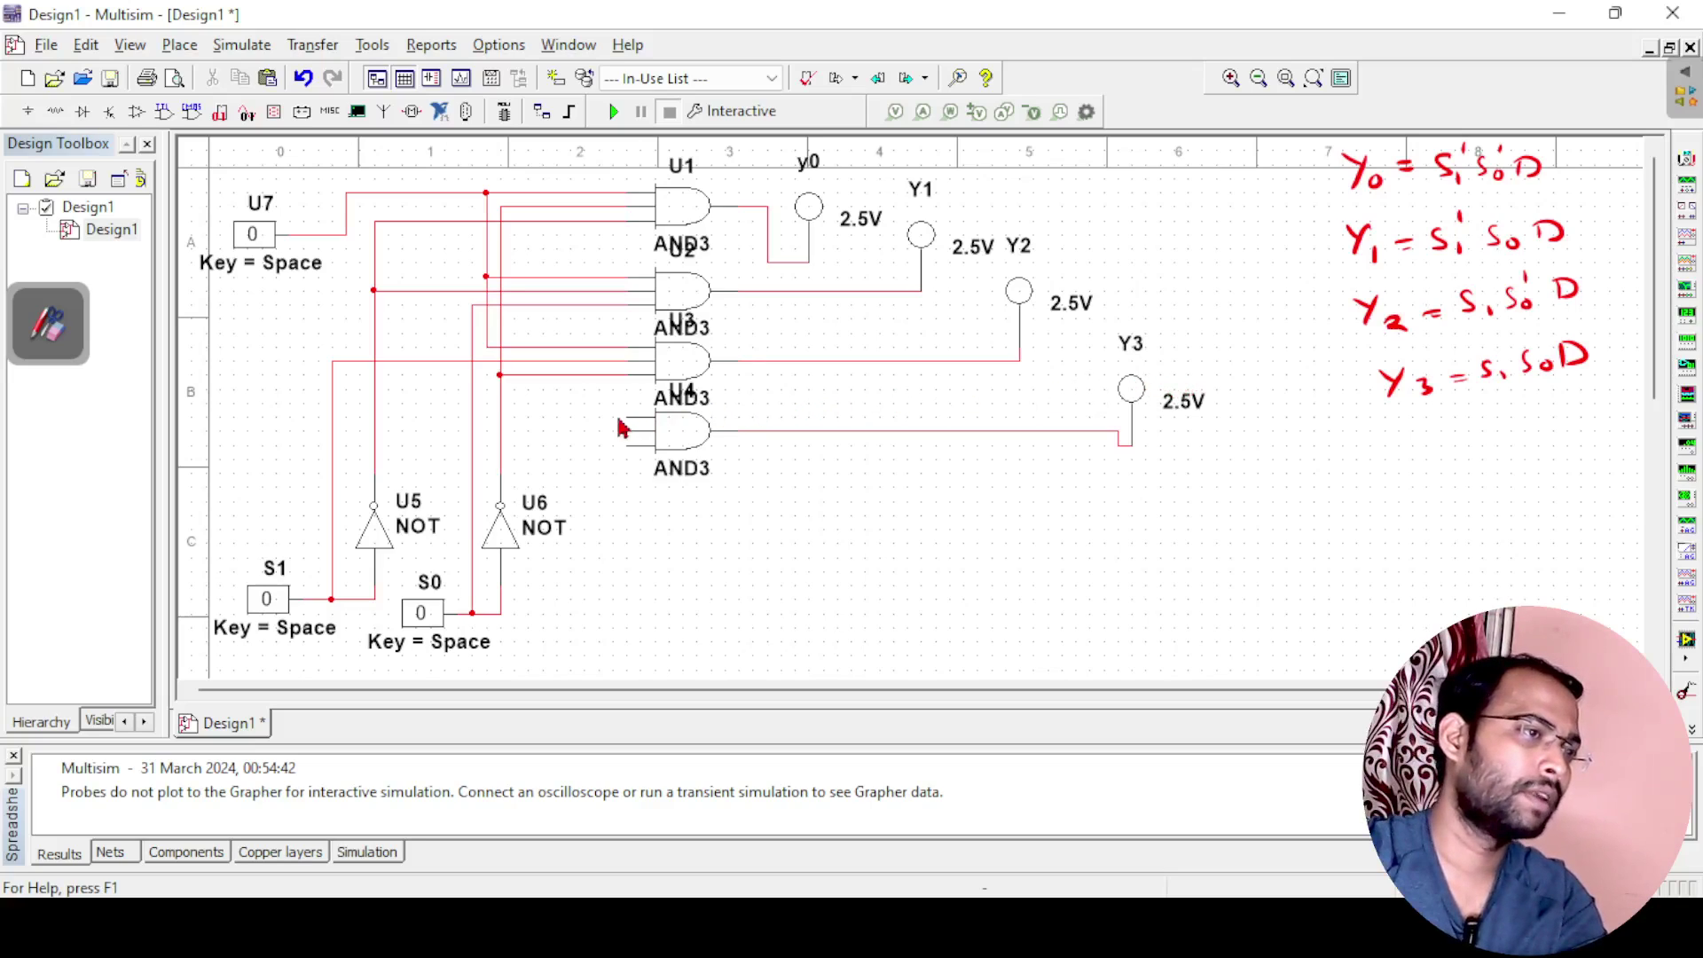
left_click(486, 345)
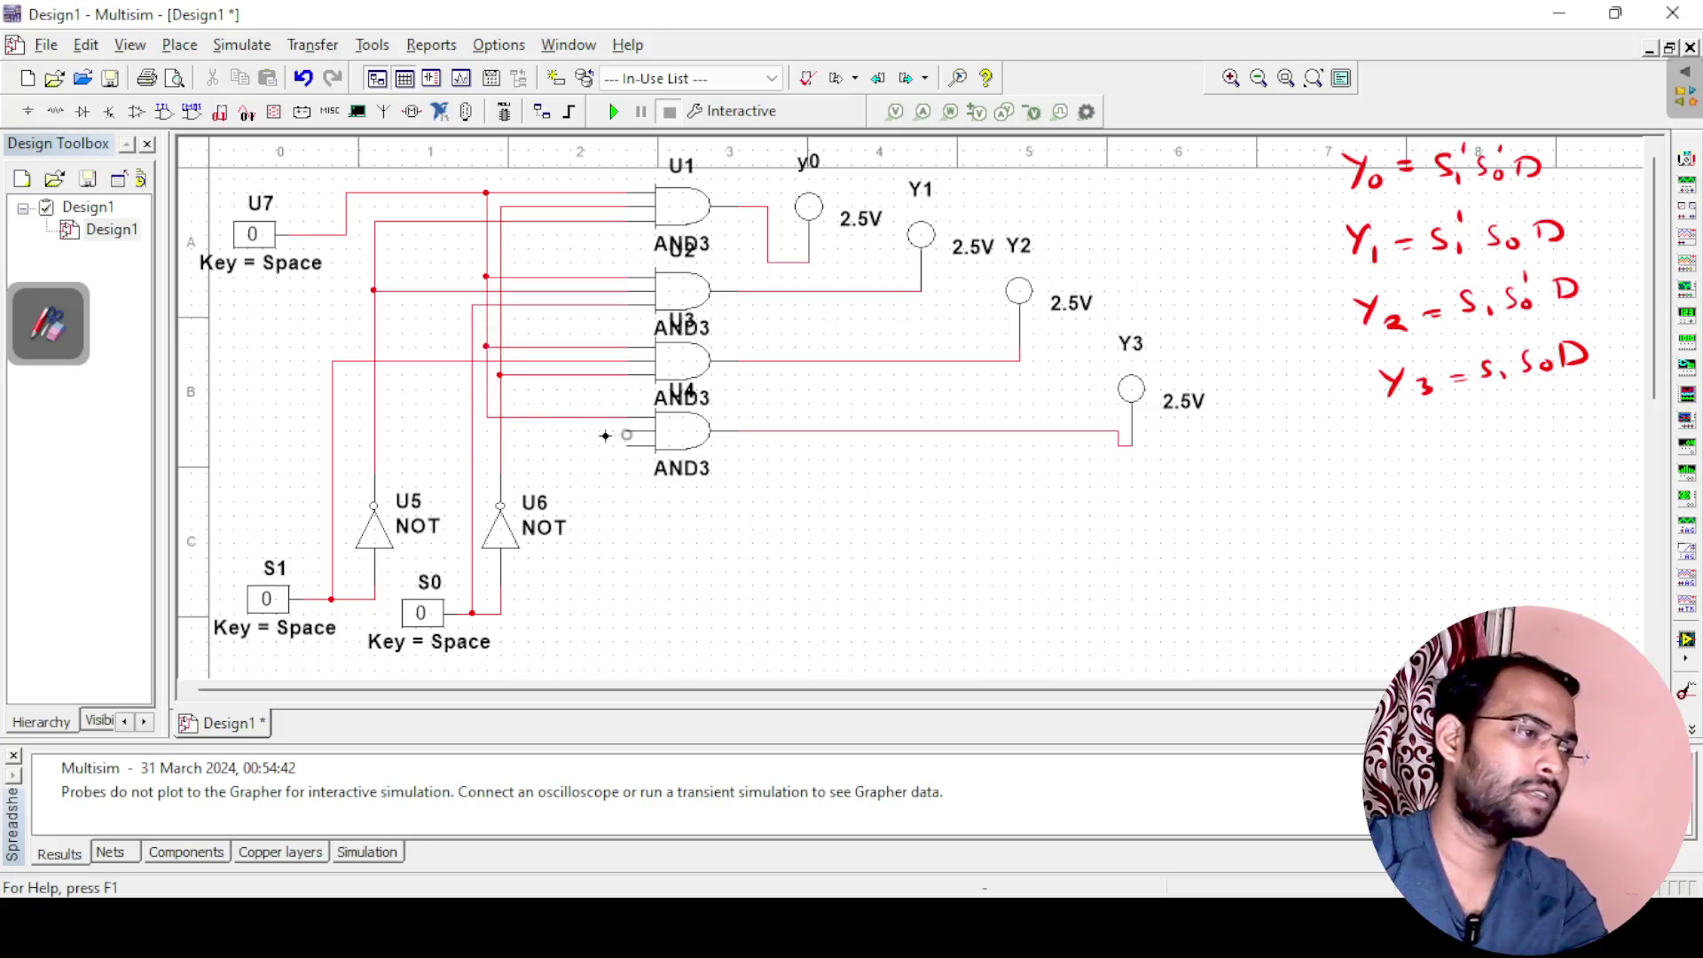
left_click(628, 418)
left_click(331, 431)
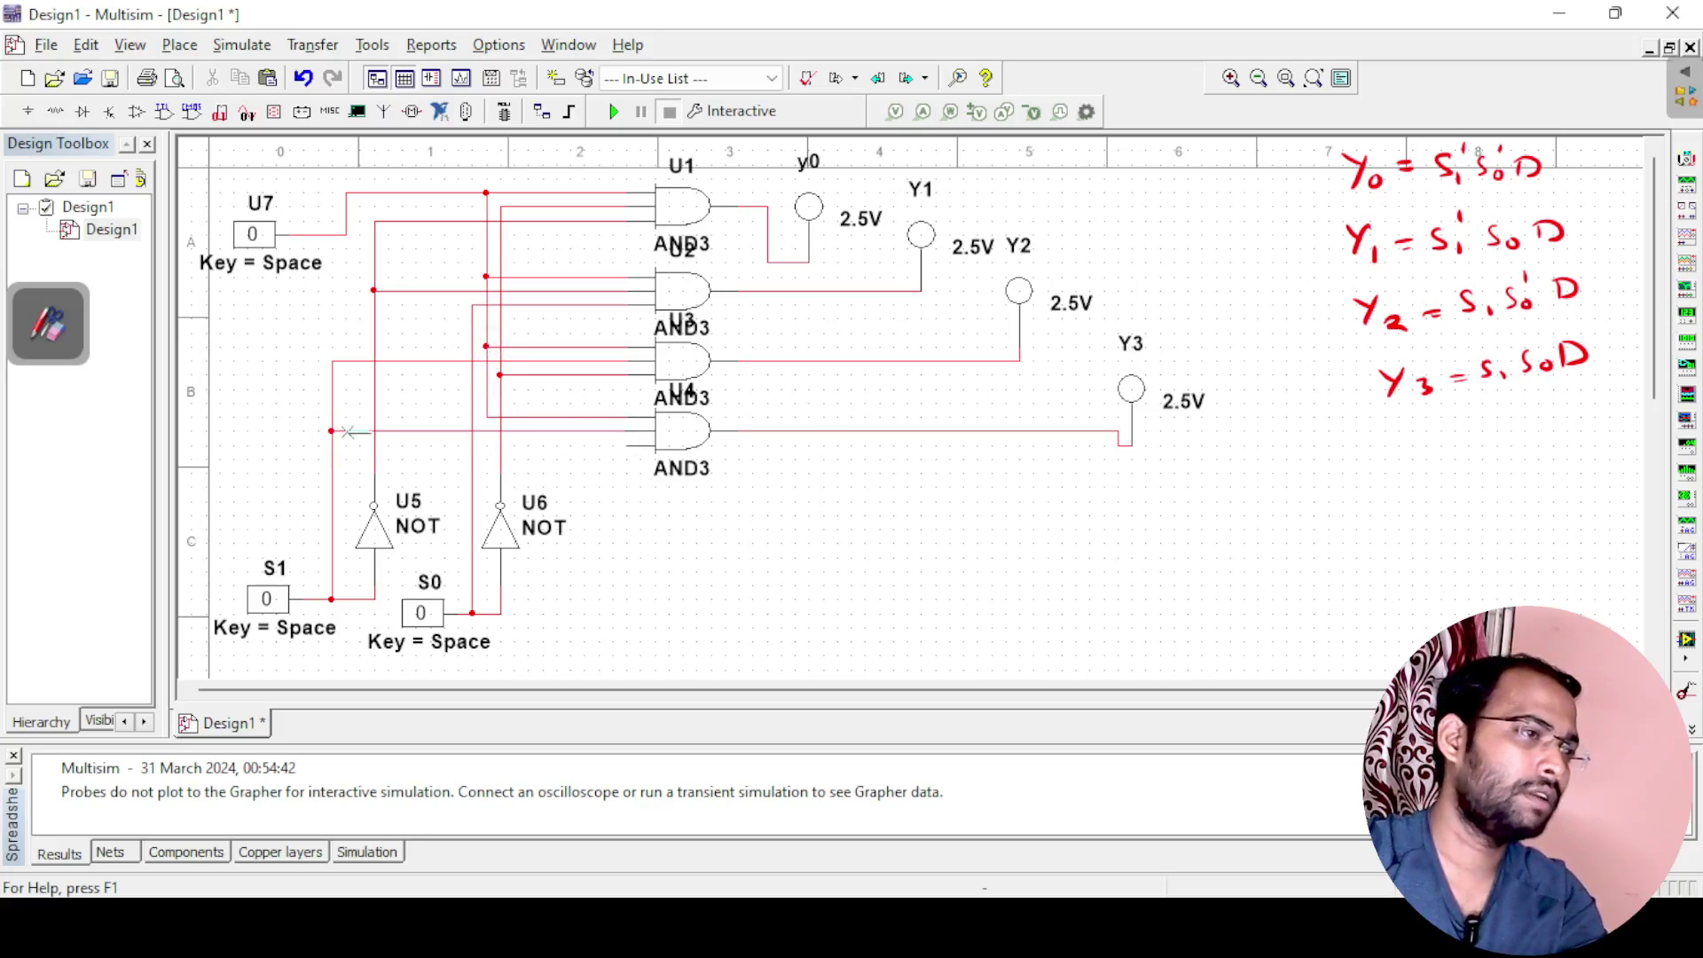
left_click(630, 445)
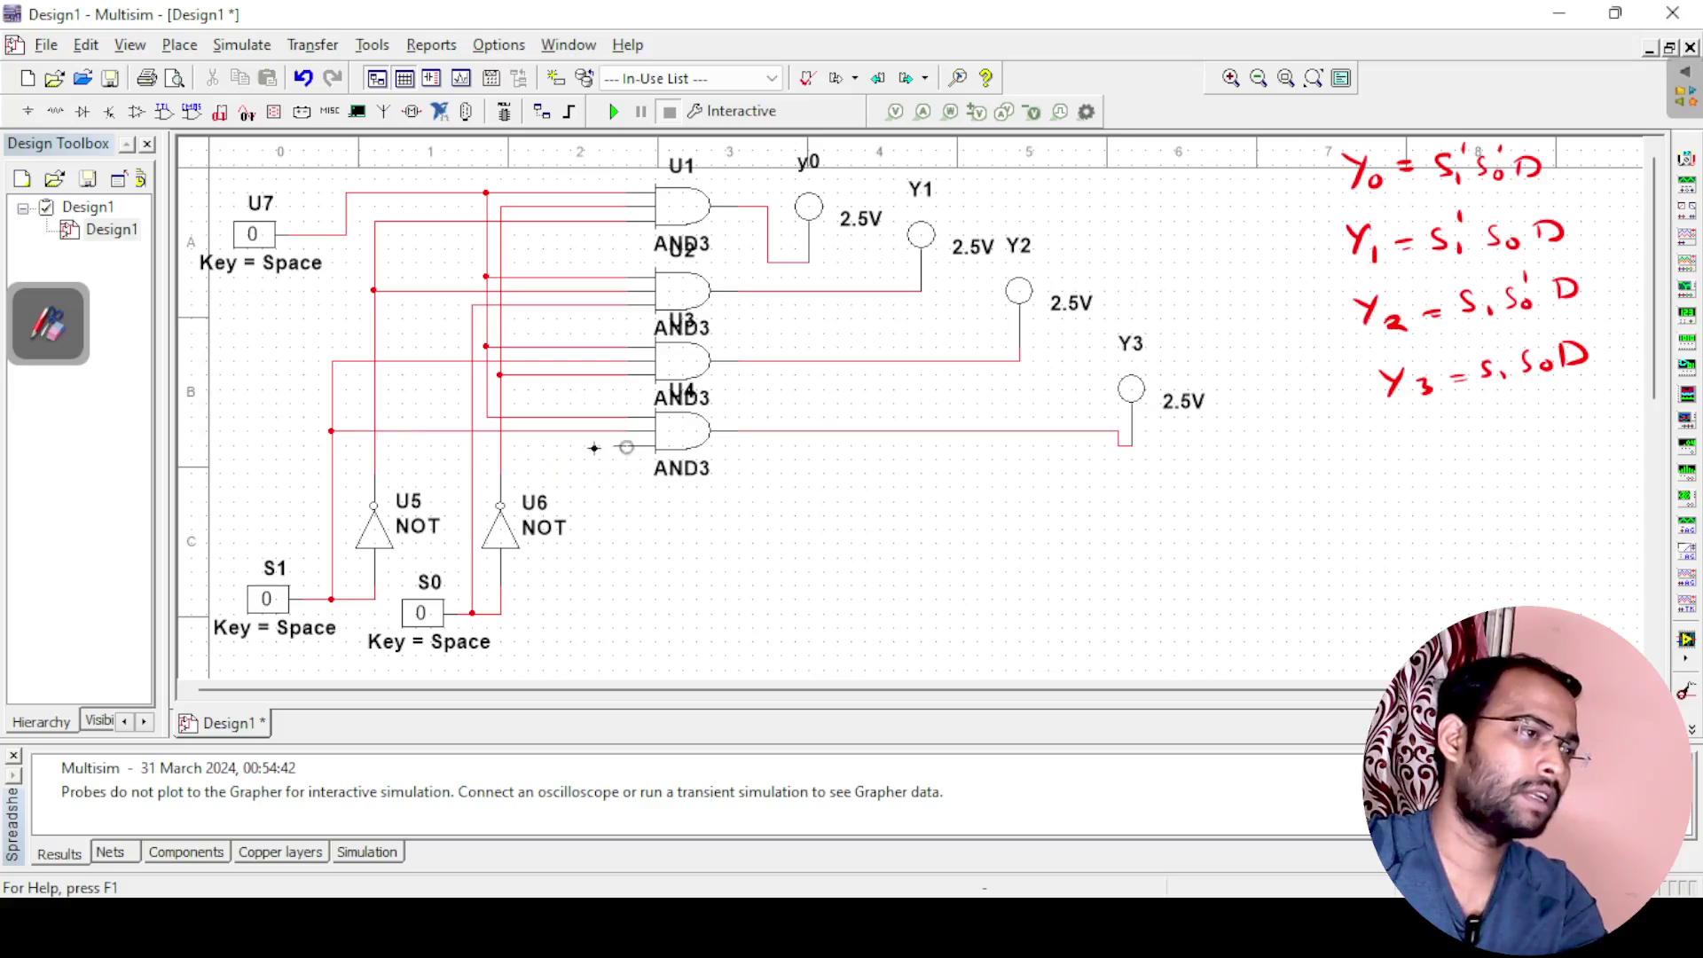
left_click(472, 449)
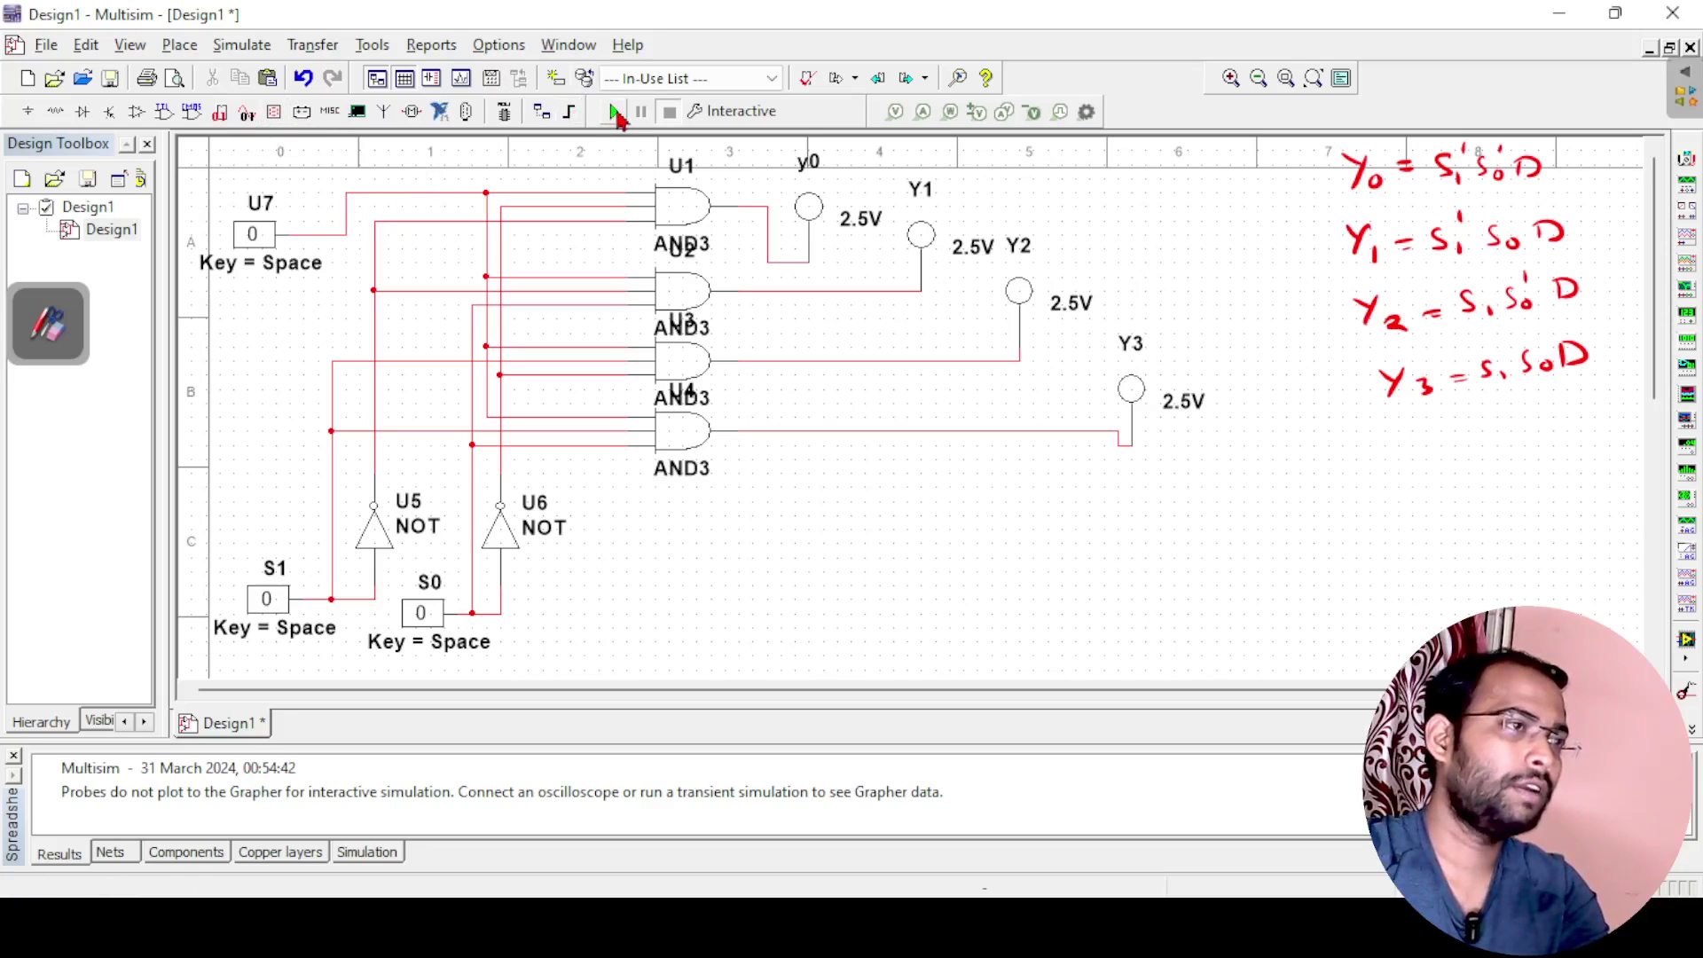
Start the simulation and toggle data switch U7 to light probe y0.
left_click(615, 112)
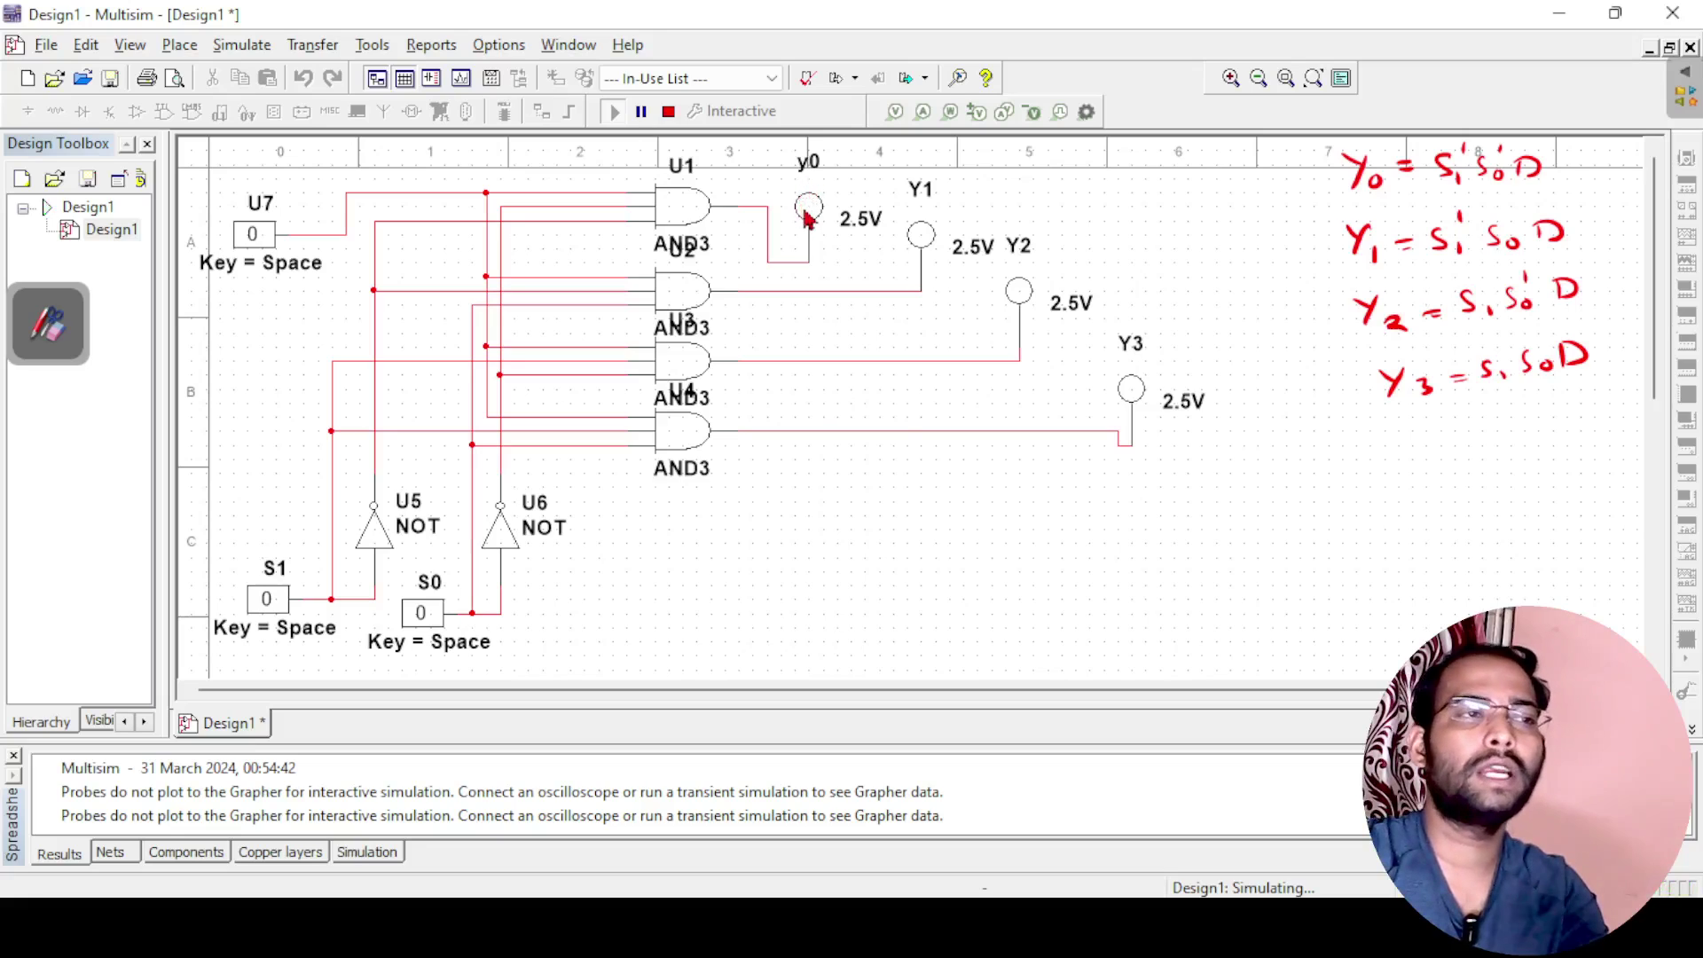
left_click(252, 241)
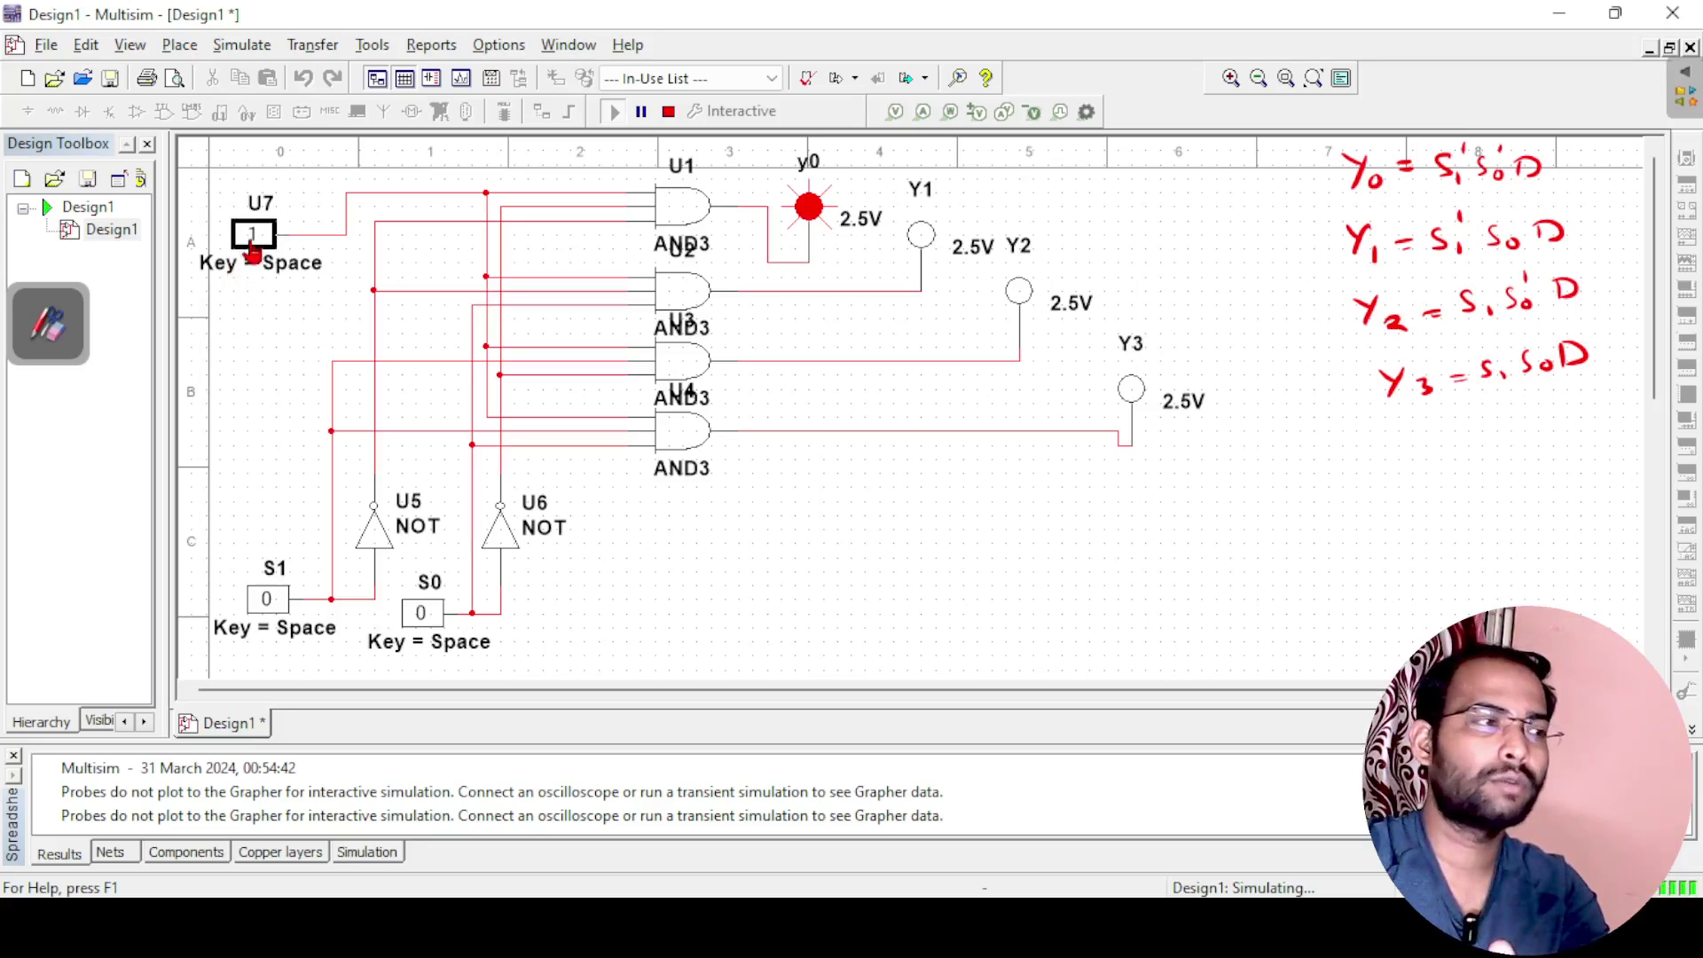
left_click(254, 253)
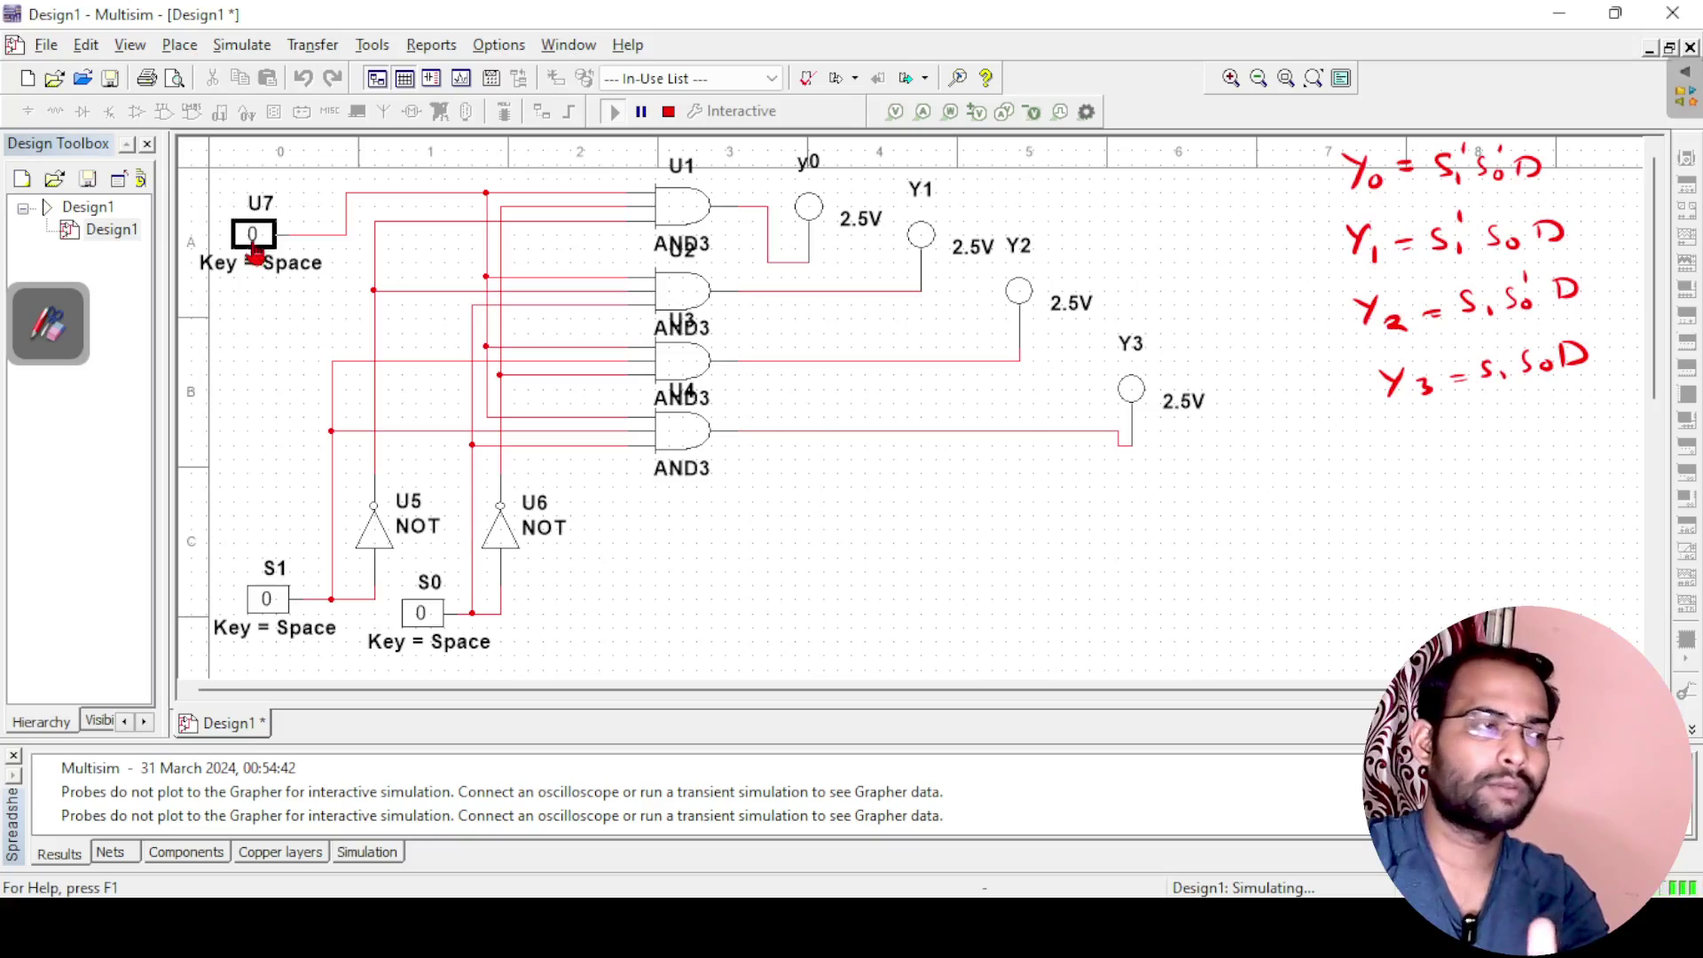
left_click(256, 252)
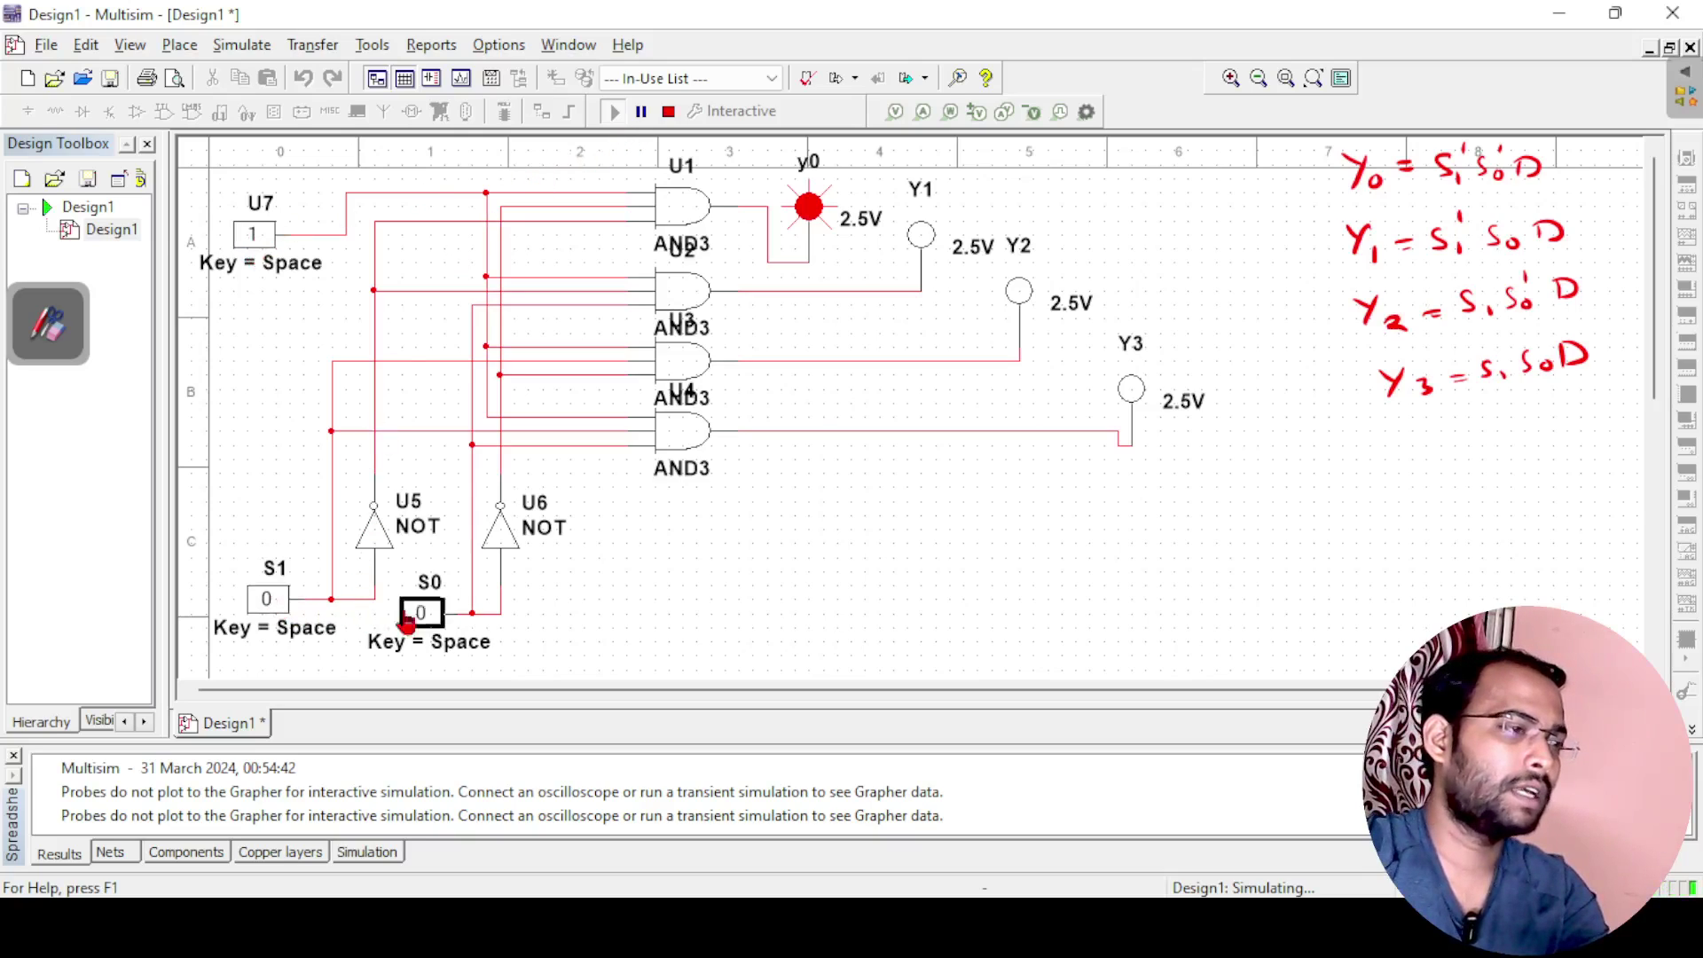
Set S0 to 1 and toggle the data input to test probe Y1.
left_click(422, 619)
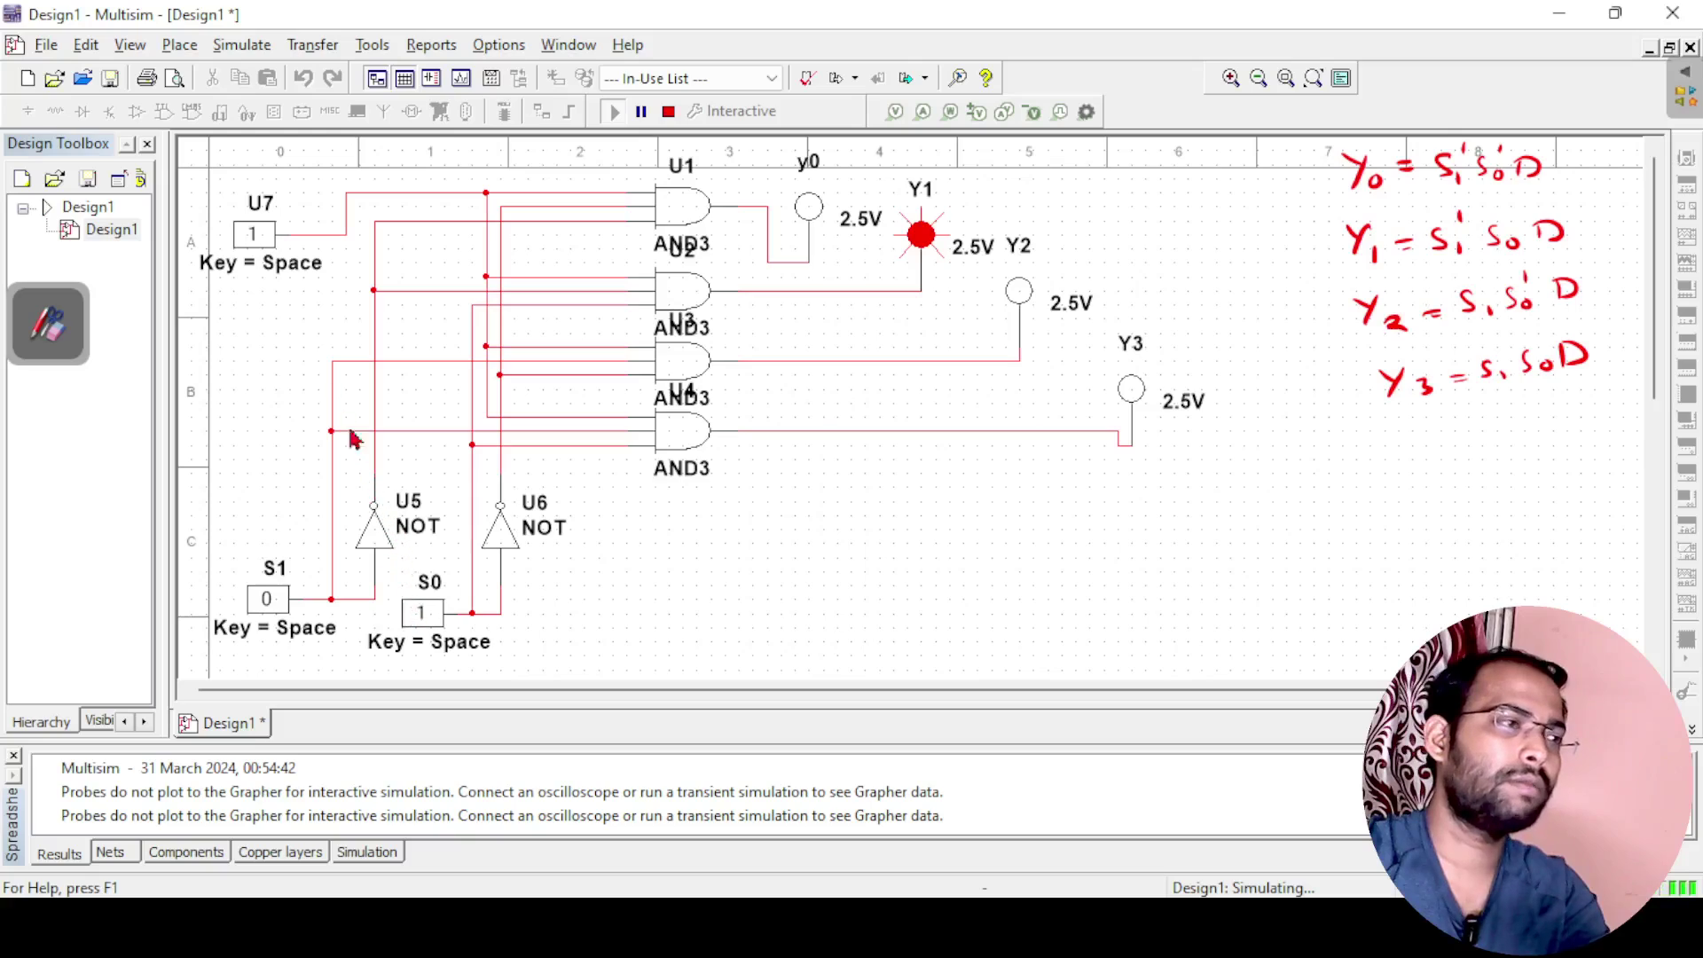
left_click(254, 239)
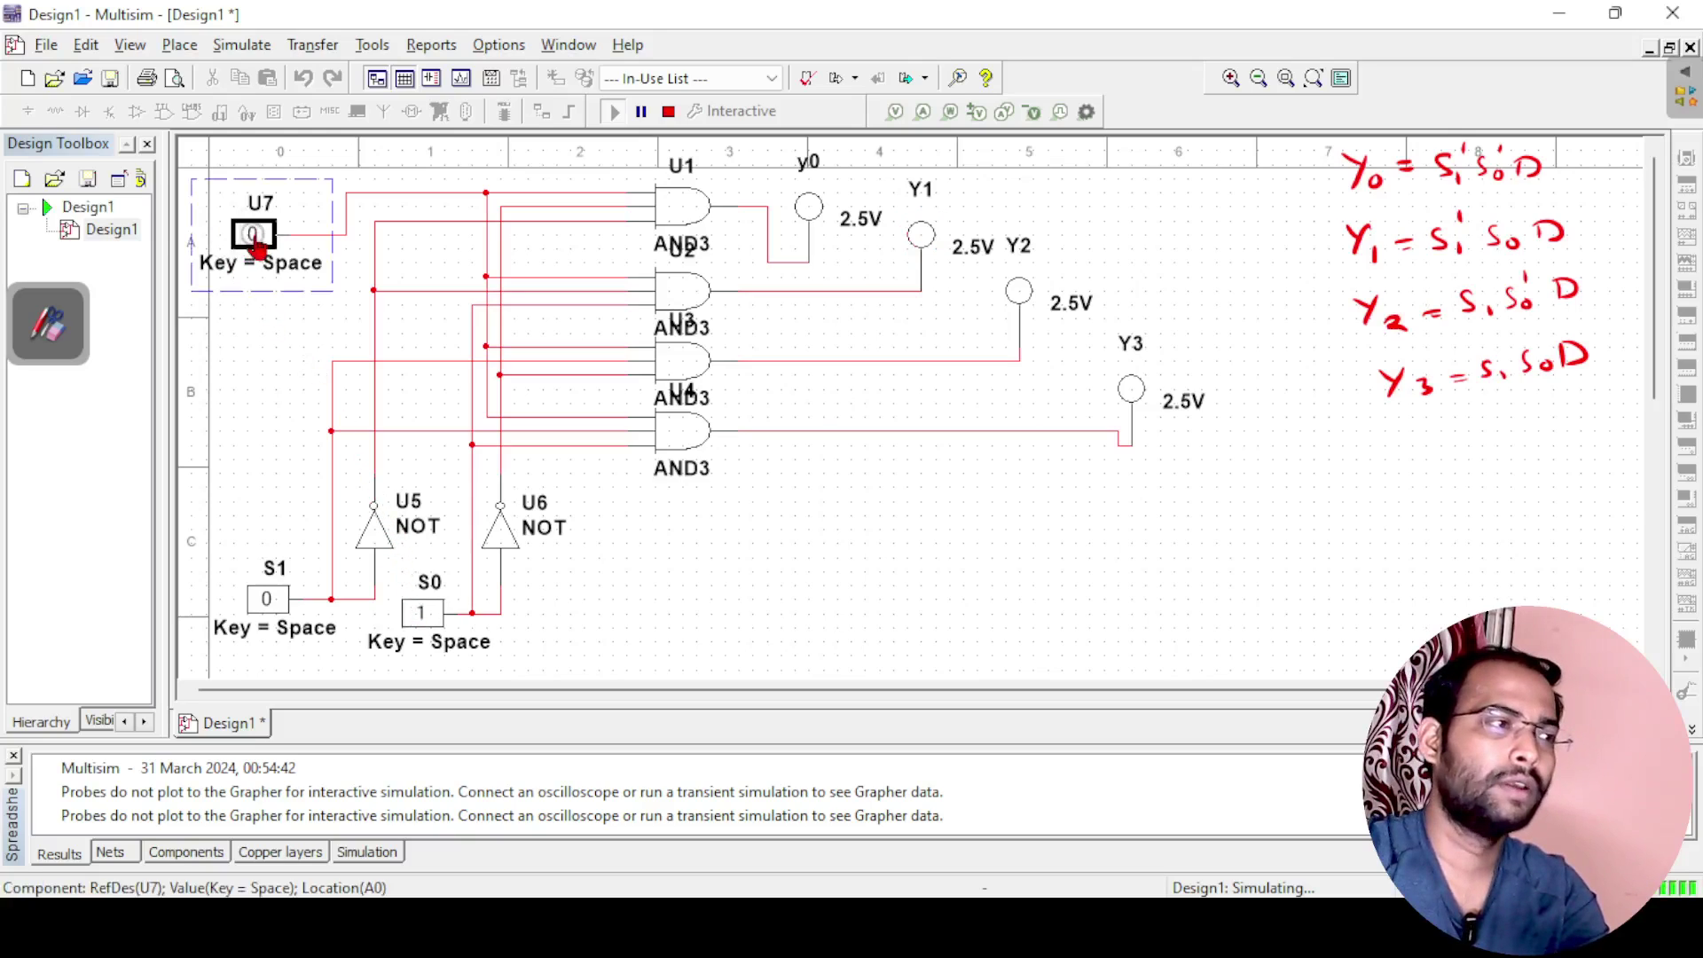
left_click(254, 238)
left_click(255, 237)
left_click(255, 238)
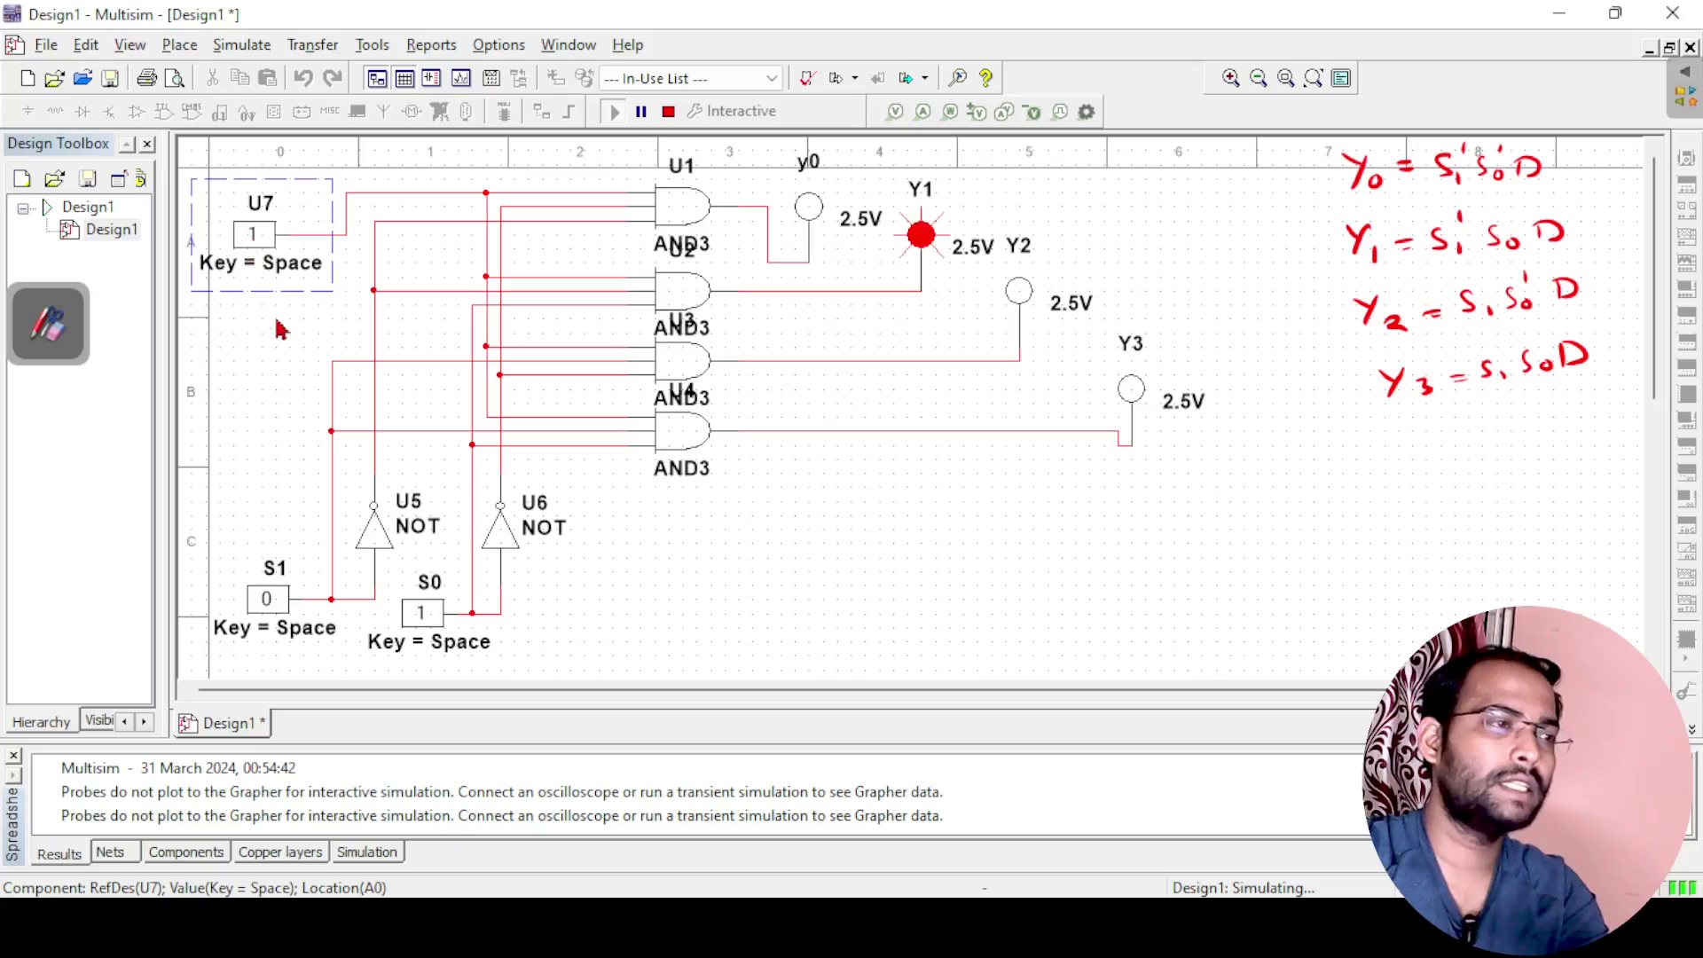
Set S1 to 1 and toggle the data input to test probe Y3, ending at 0.
left_click(266, 600)
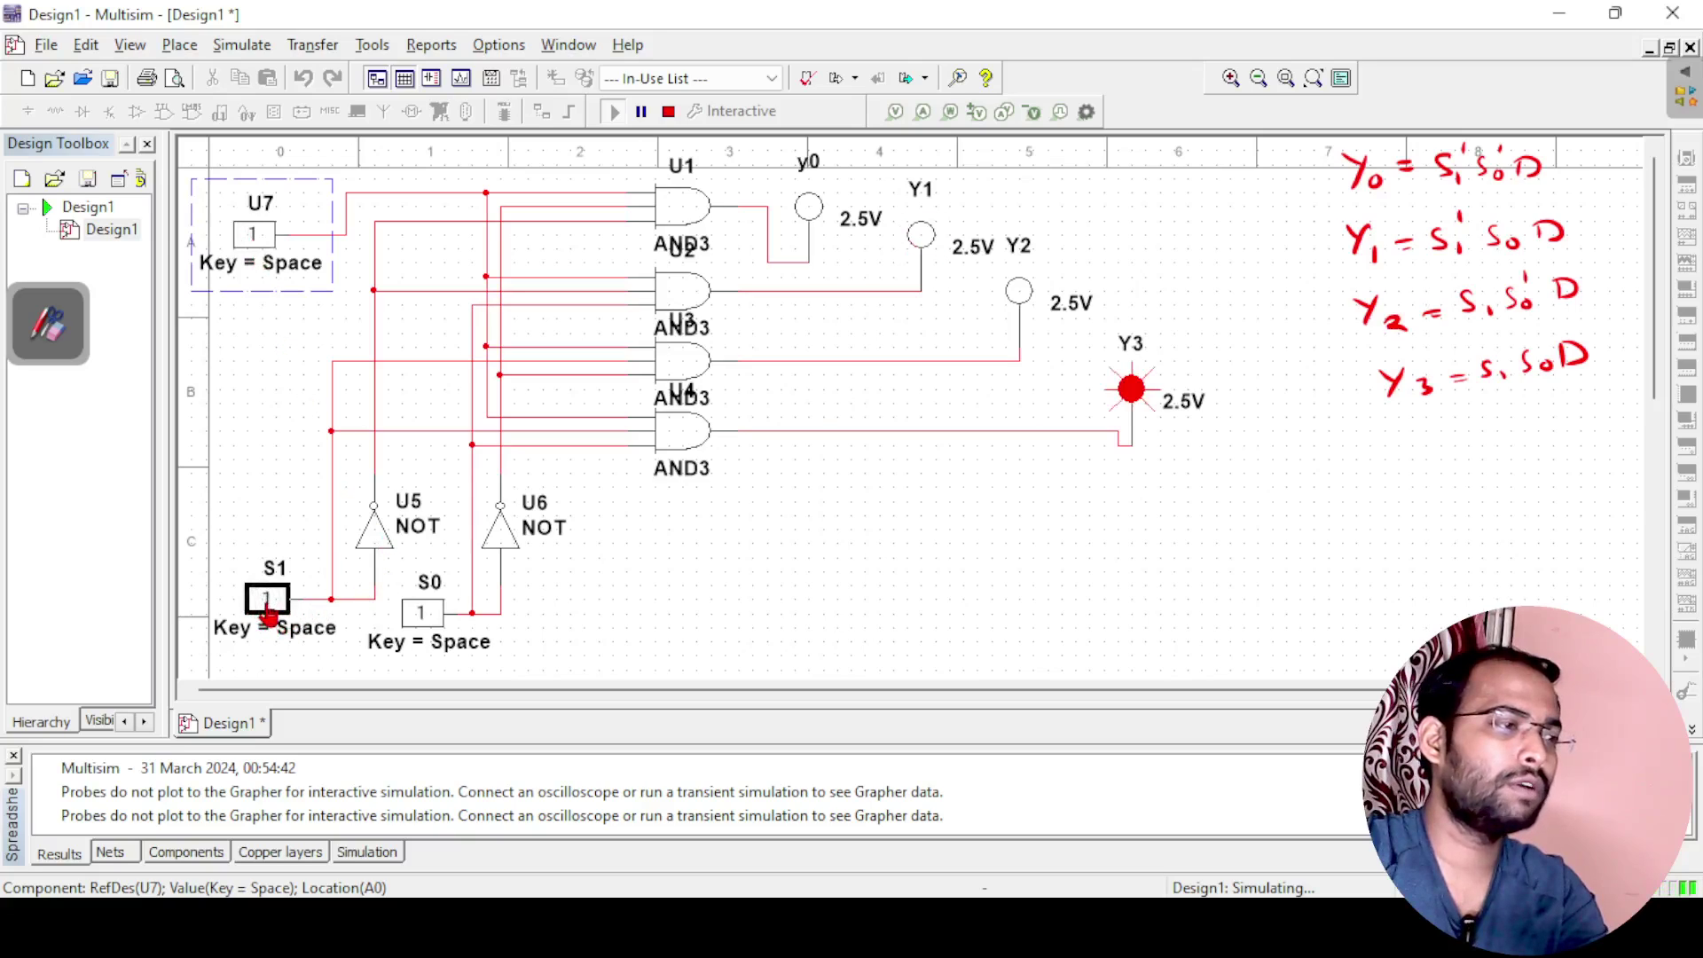
left_click(257, 239)
left_click(257, 240)
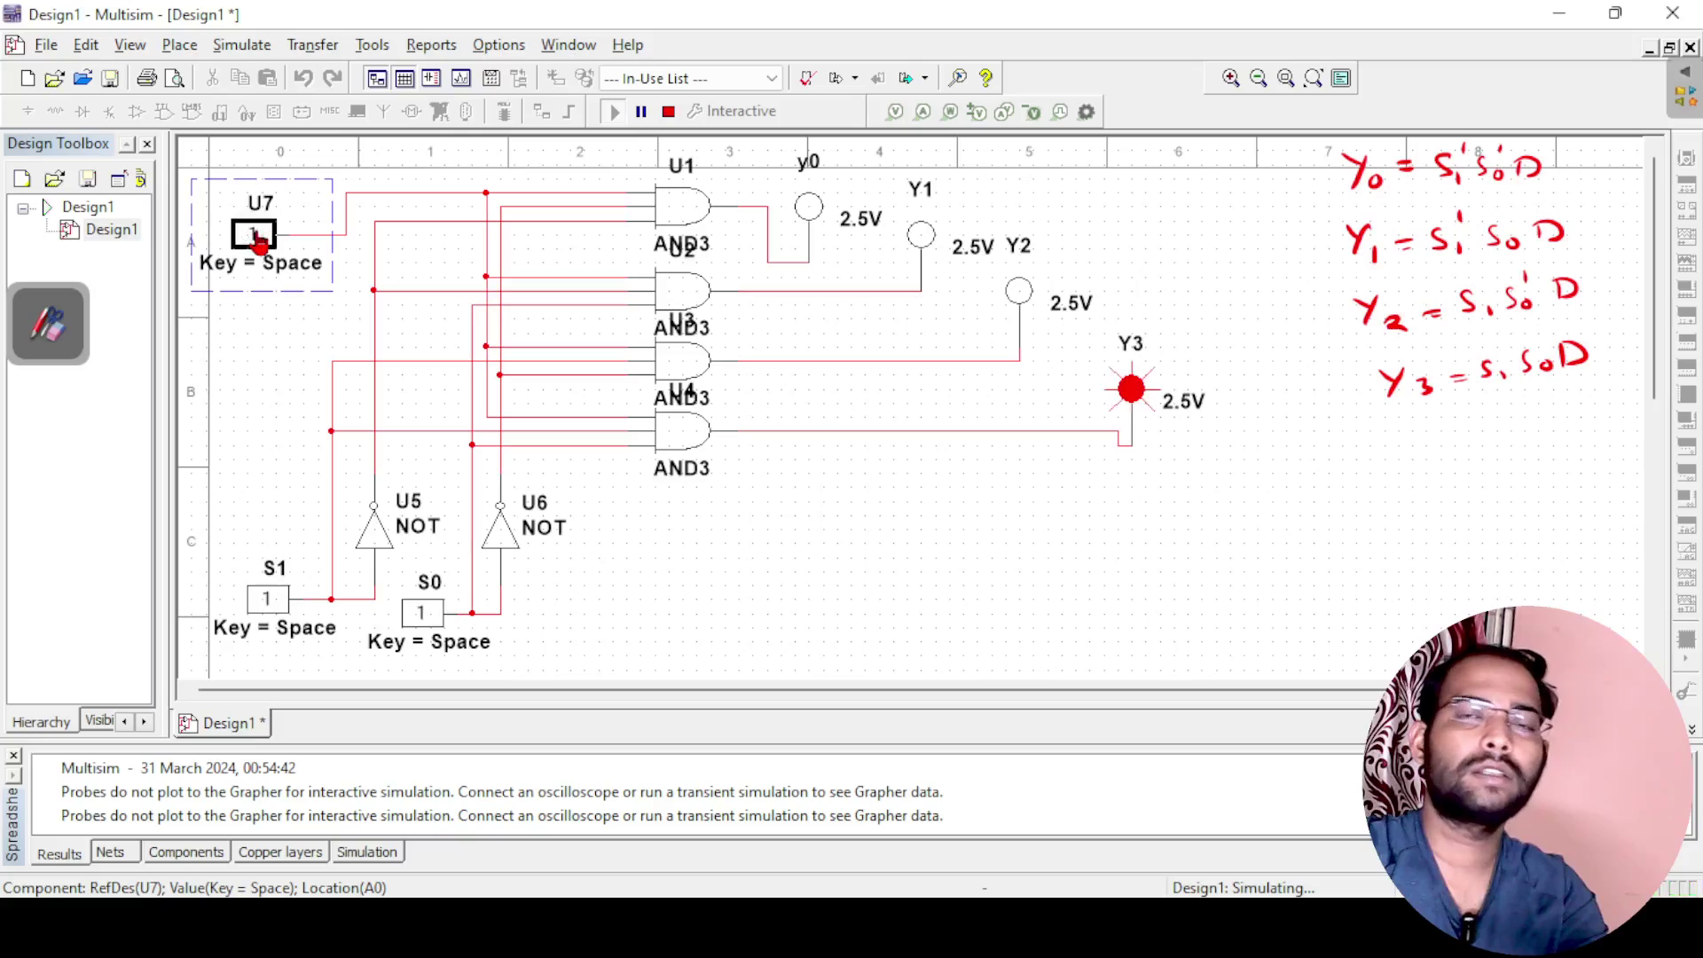
left_click(258, 240)
left_click(257, 240)
left_click(258, 239)
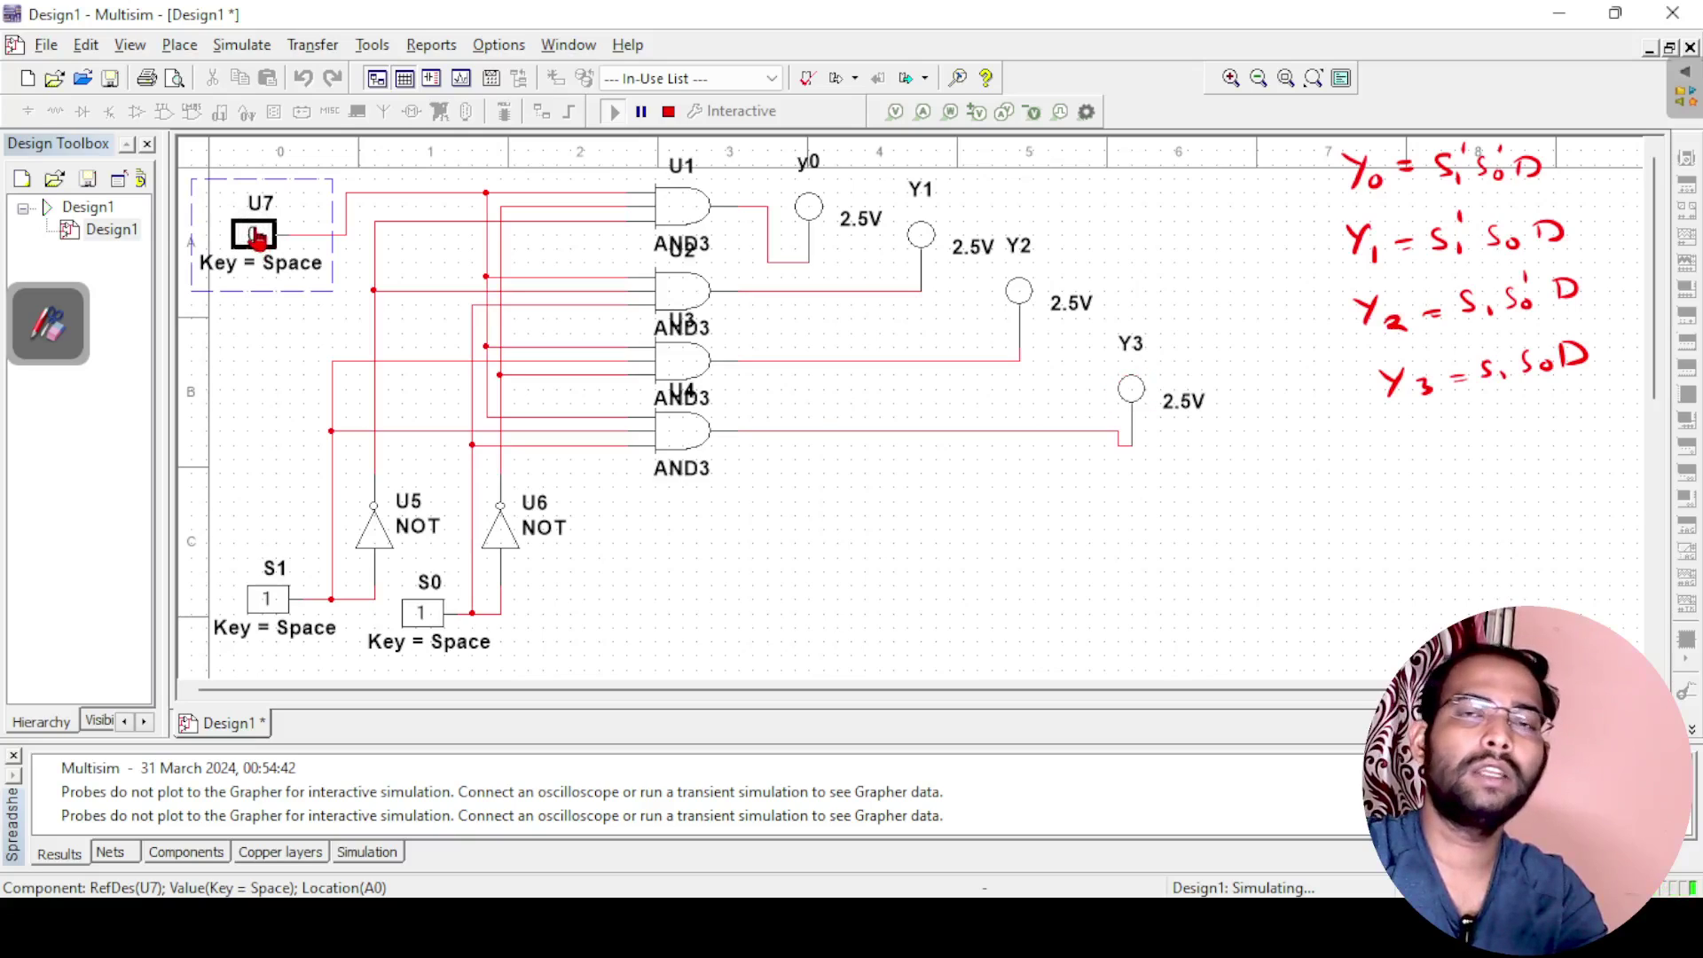
left_click(257, 239)
left_click(258, 239)
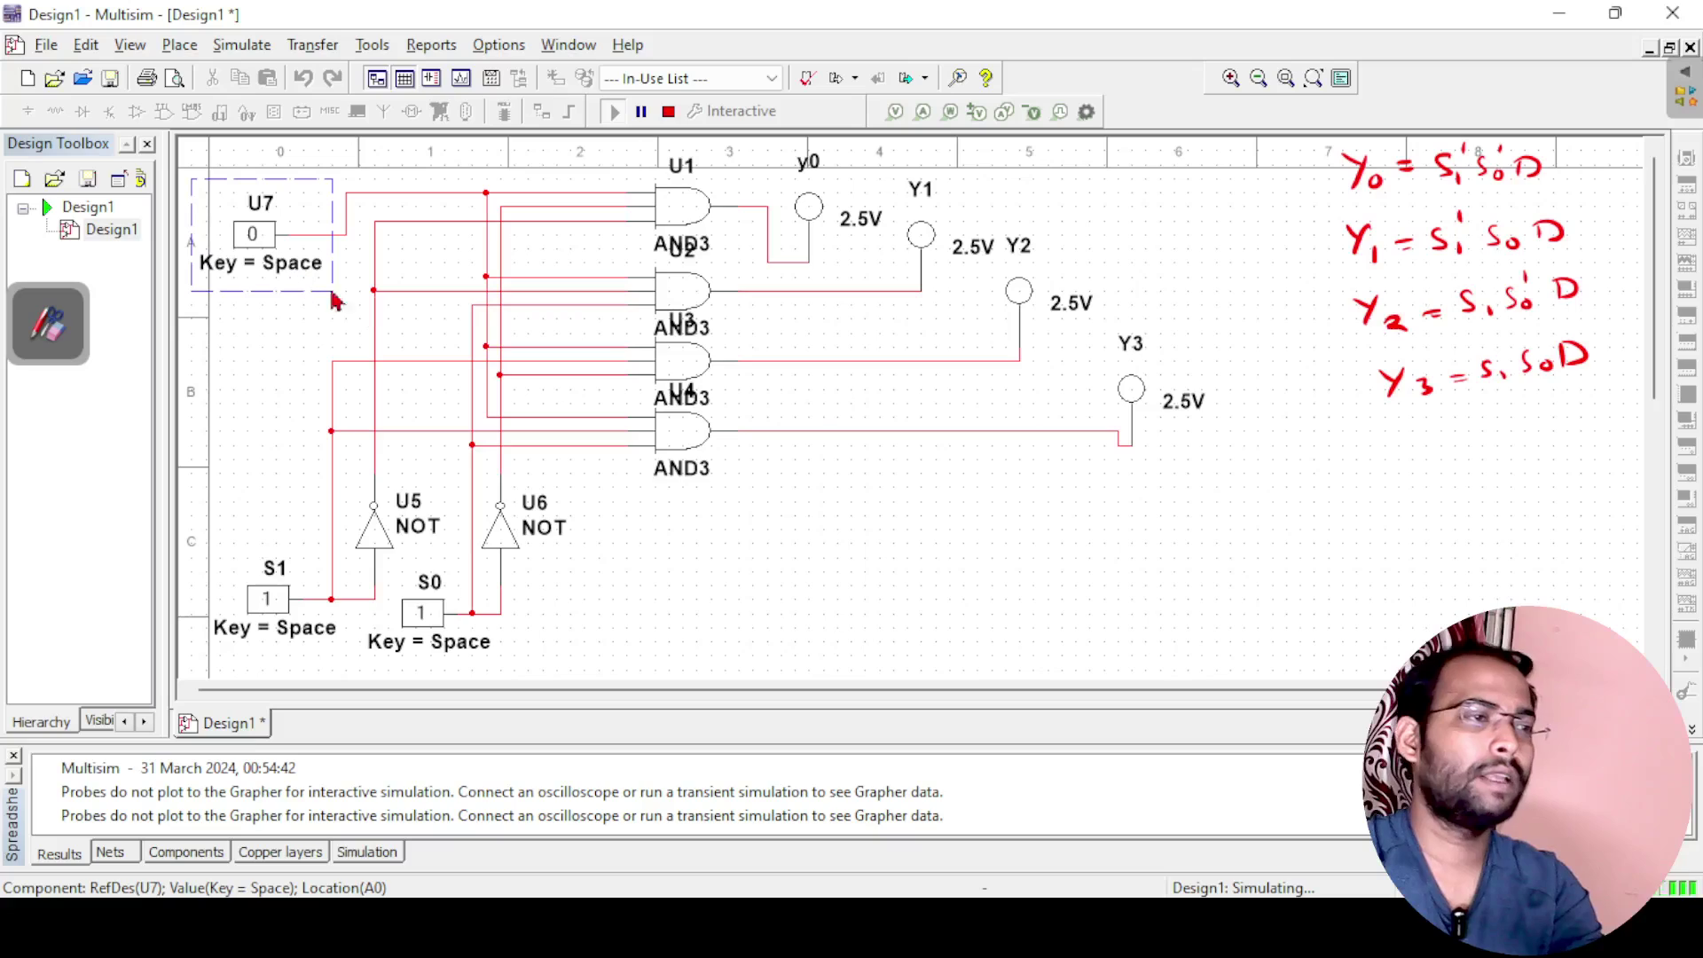